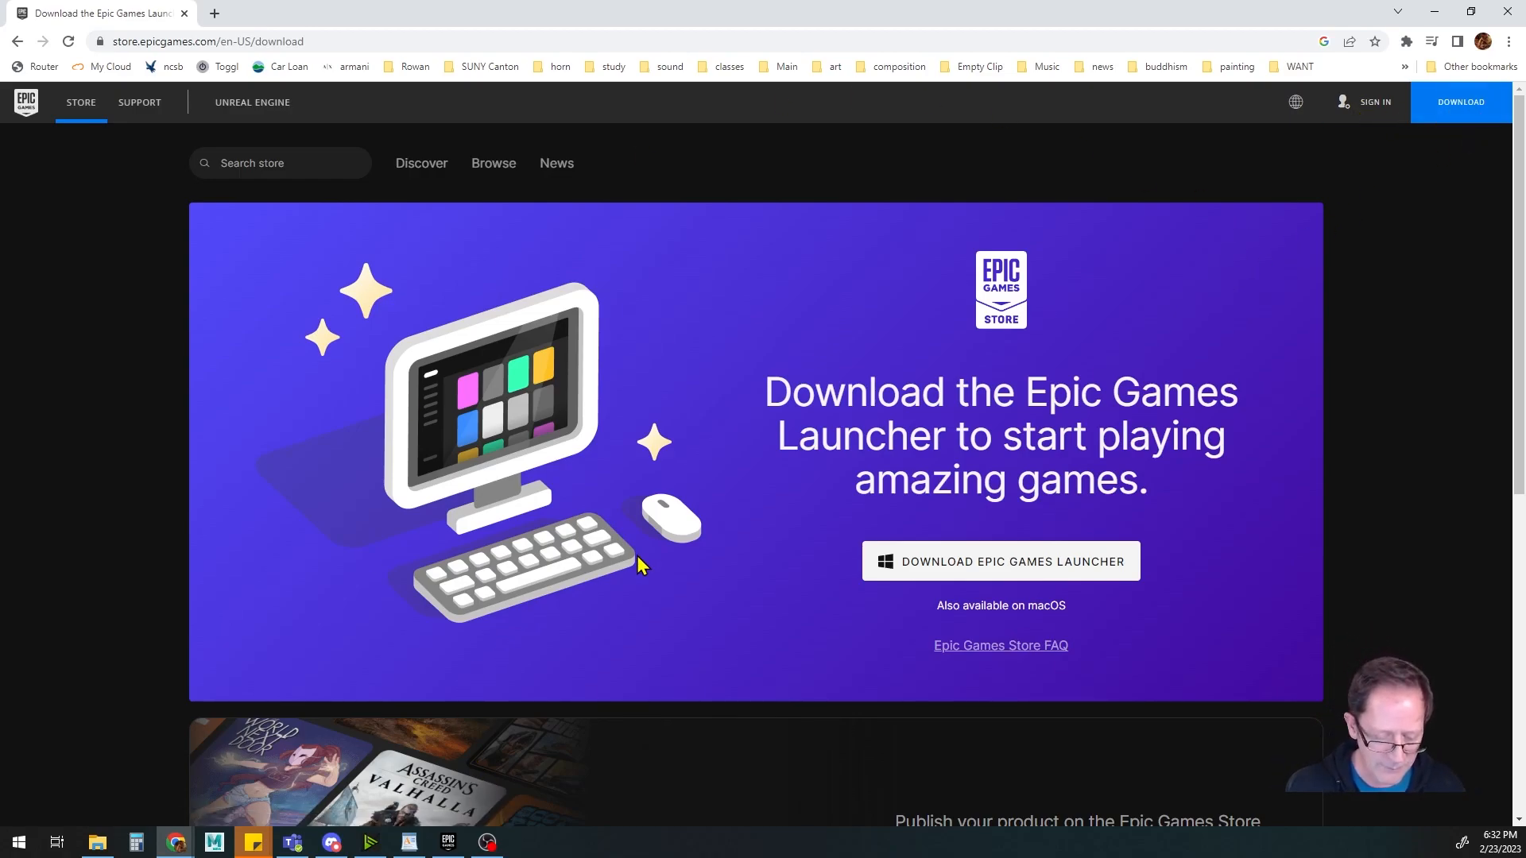
Switch to the Epic Games Launcher and look through the Unreal Engine News page, including featured content and blog articles
{"action": "left_click", "coordinate": [447, 844]}
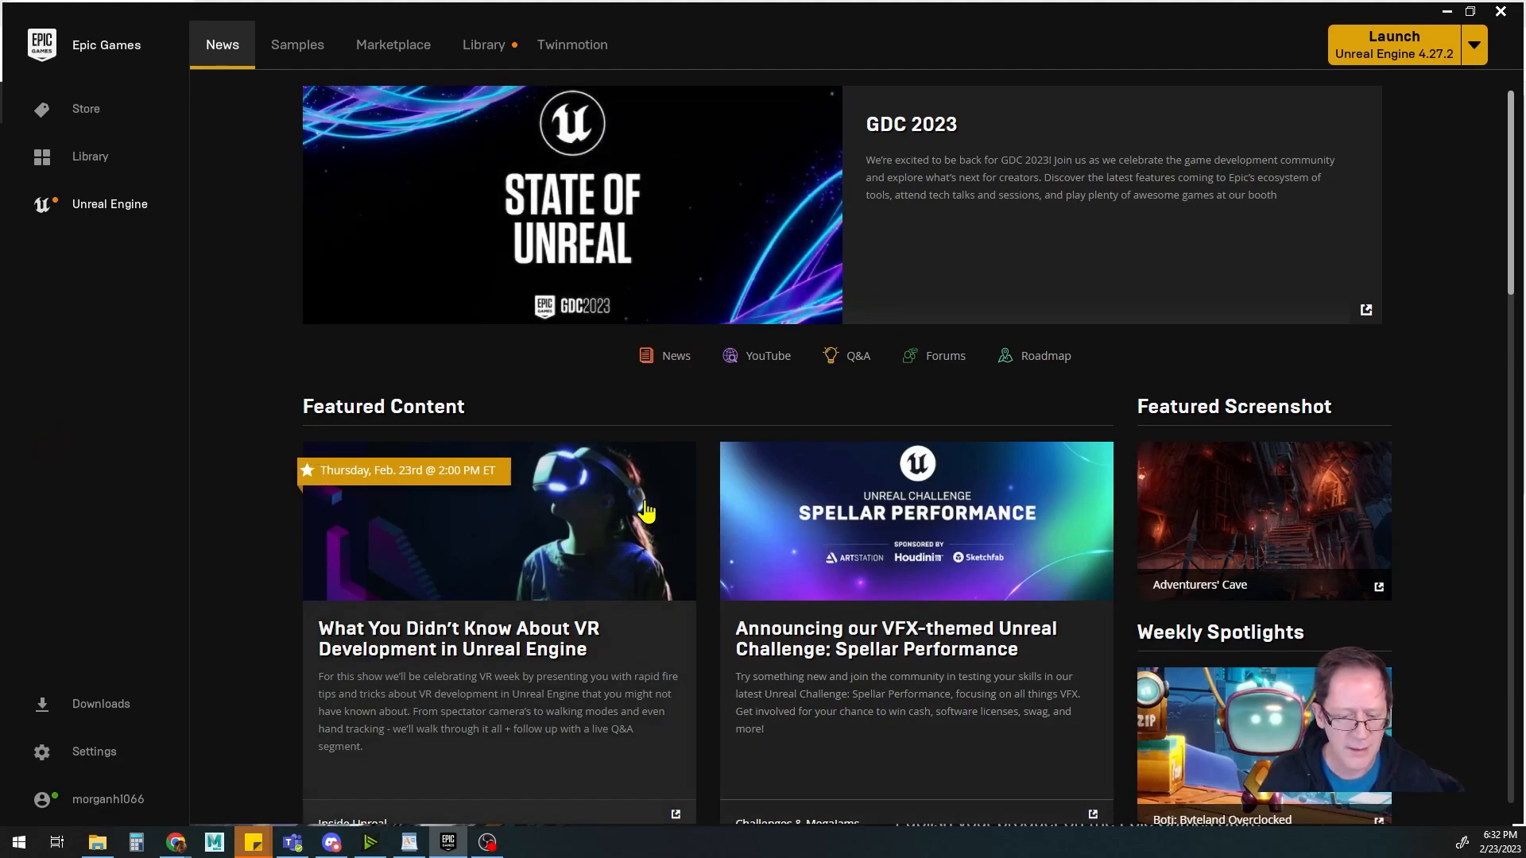
{"action": "scroll", "coordinate": [649, 503], "scroll_direction": "down", "scroll_amount": 5}
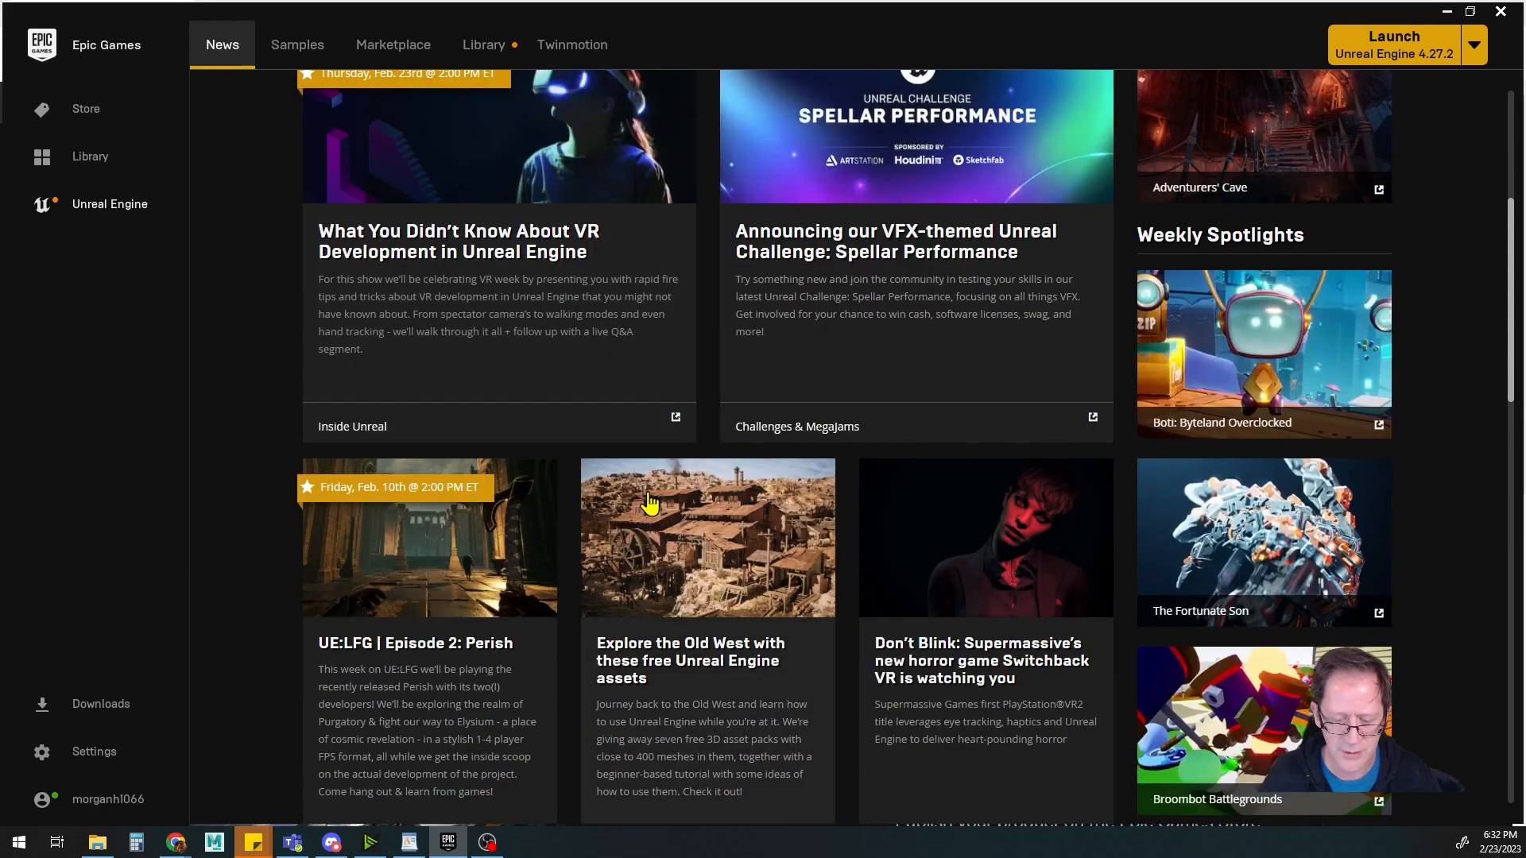
{"action": "scroll", "coordinate": [649, 503], "scroll_direction": "down", "scroll_amount": 3}
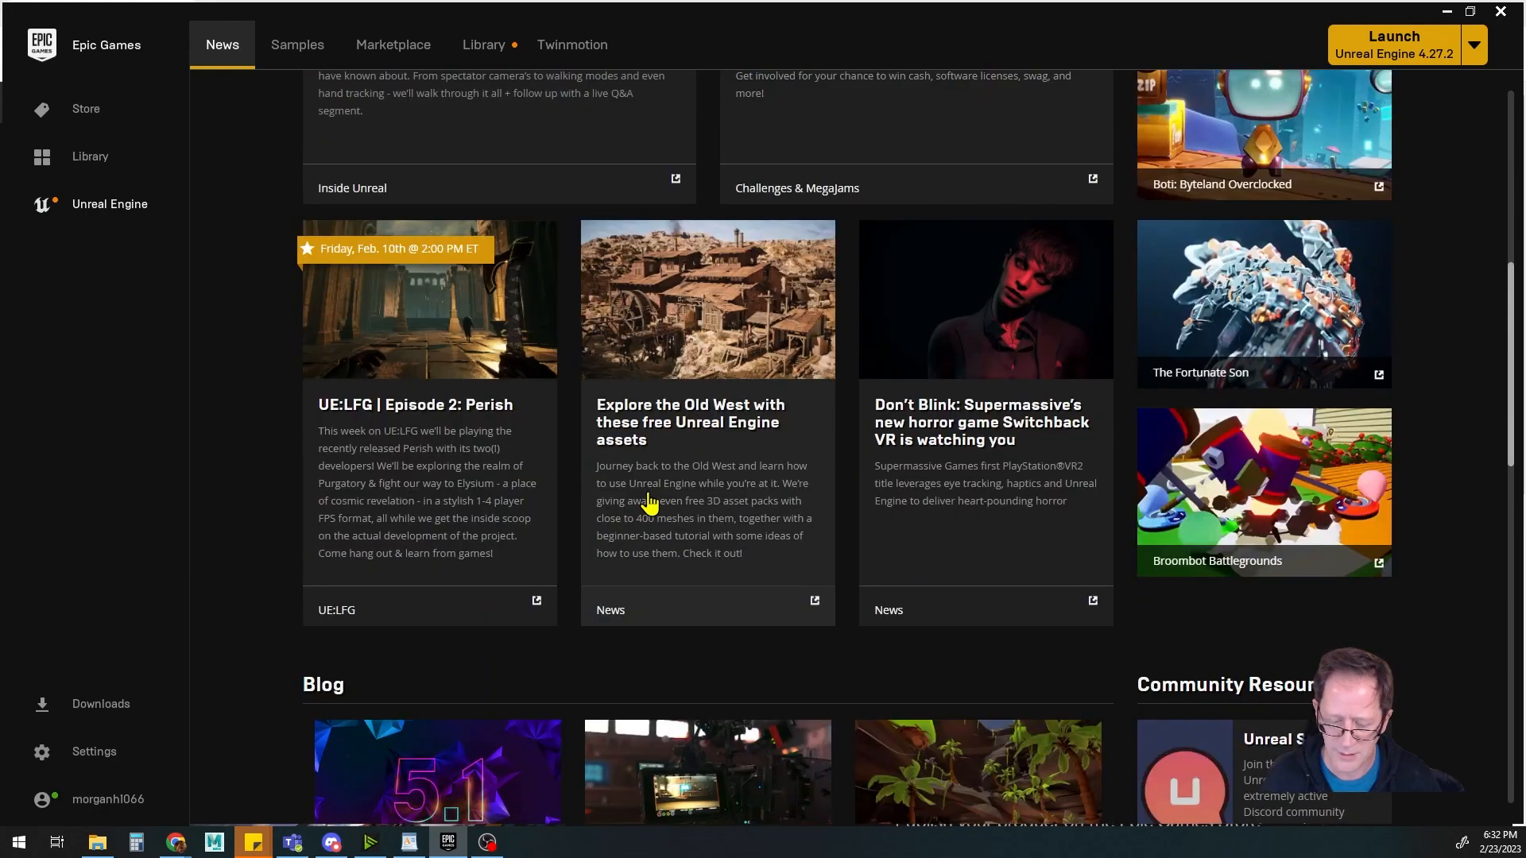
{"action": "scroll", "coordinate": [649, 503], "scroll_direction": "down", "scroll_amount": 4}
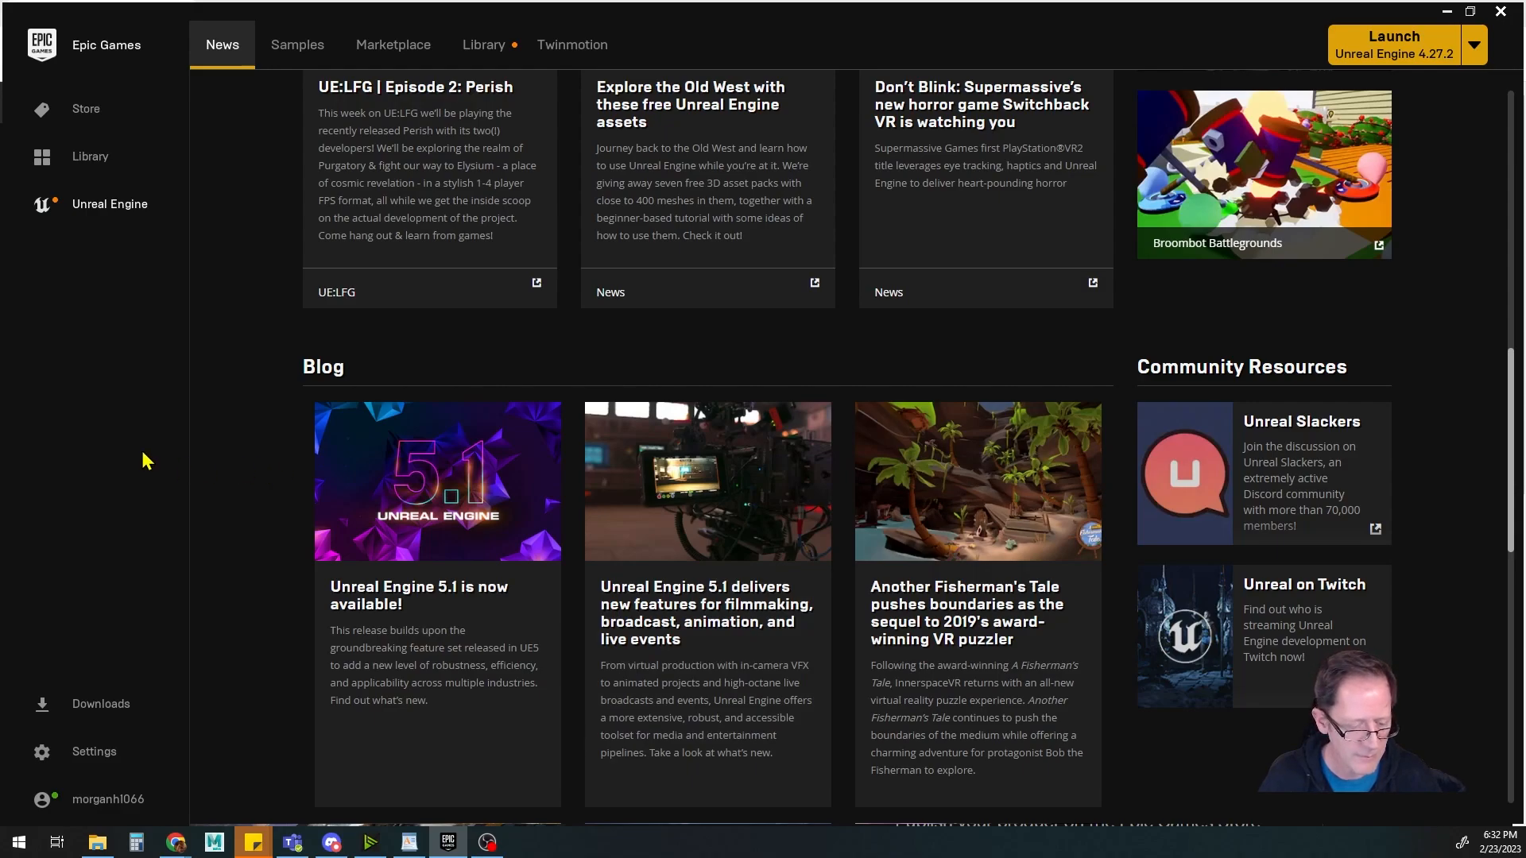
{"action": "scroll", "coordinate": [278, 464], "scroll_direction": "up", "scroll_amount": 10}
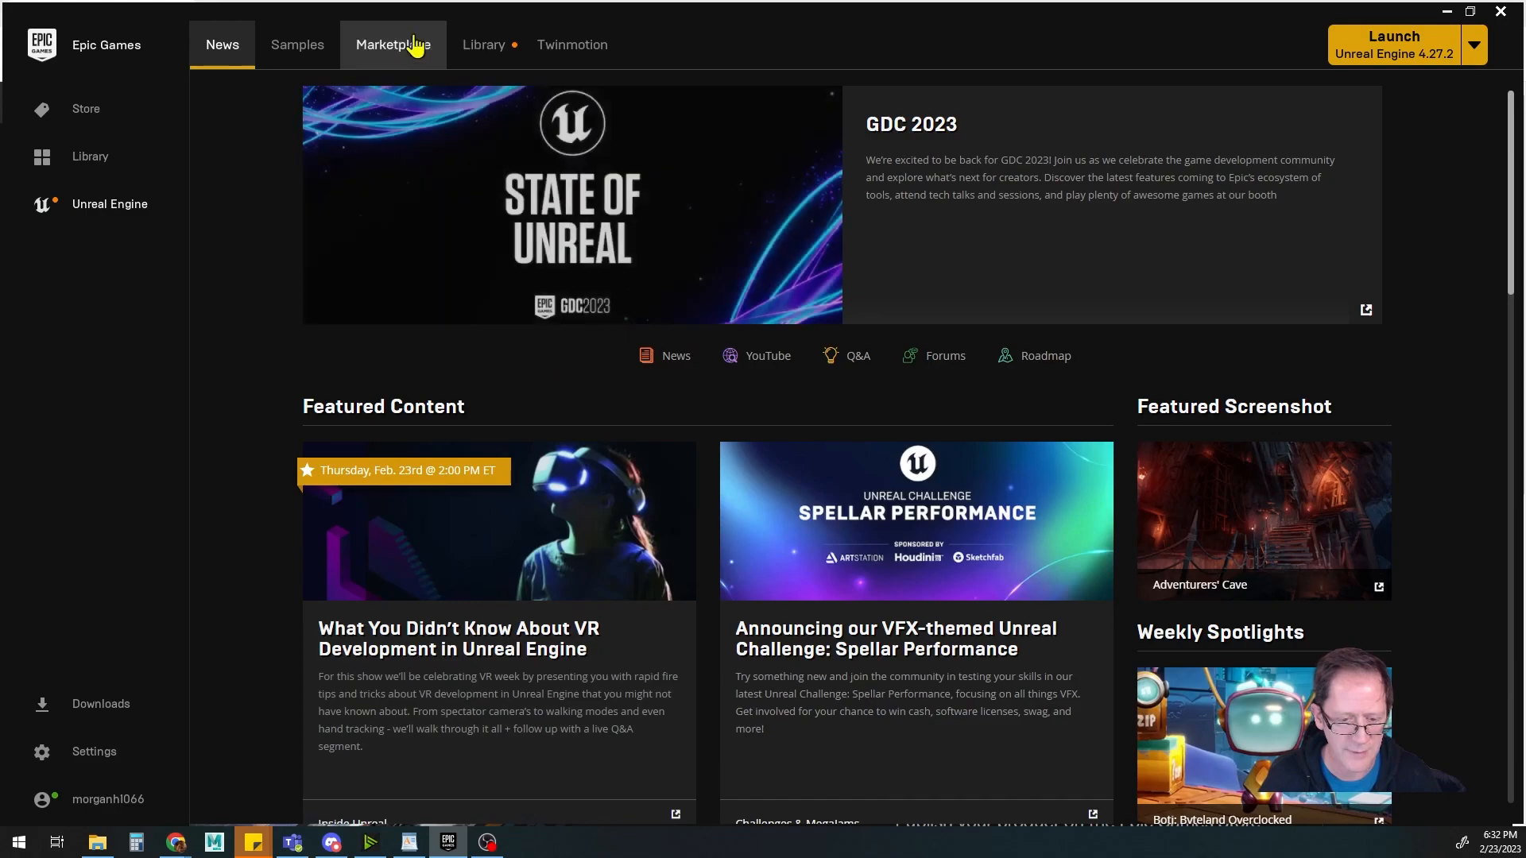
Browse the Unreal Engine Samples page, looking through the feature samples and game samples
{"action": "left_click", "coordinate": [298, 49]}
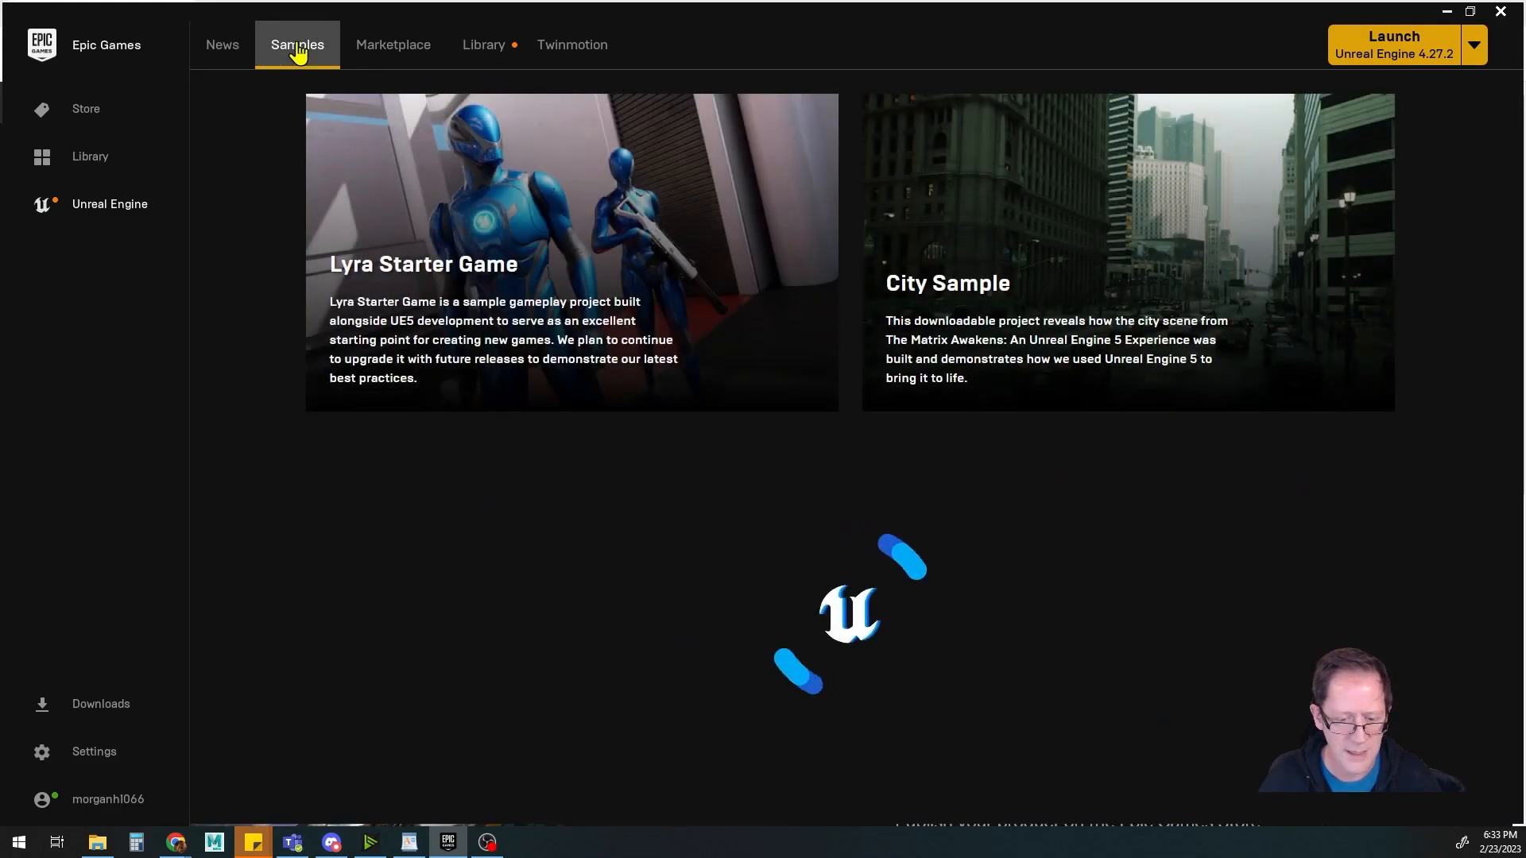
{"action": "scroll", "coordinate": [222, 429], "scroll_direction": "down", "scroll_amount": 4}
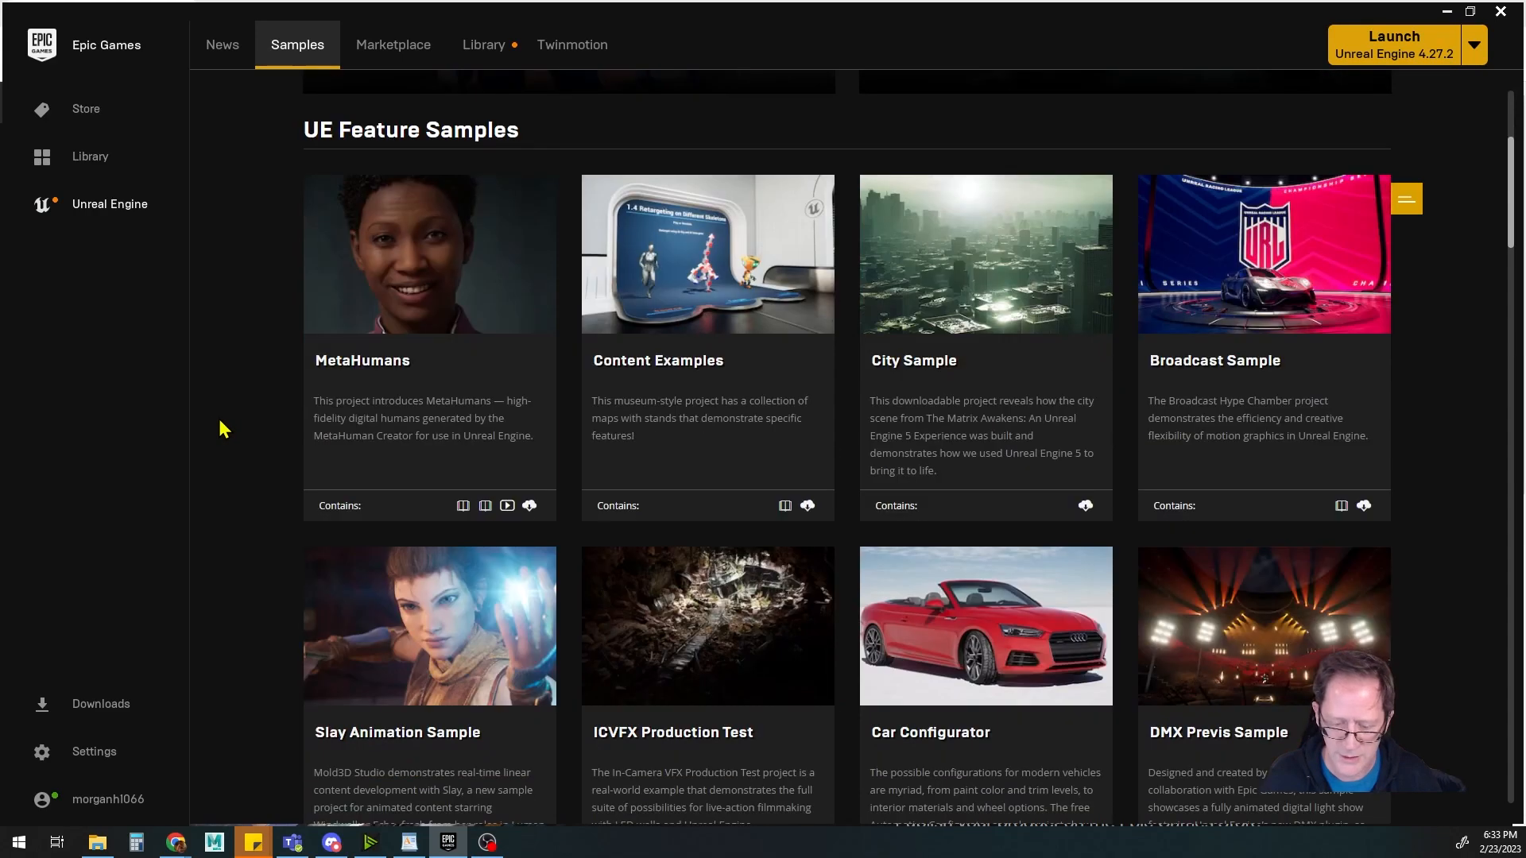
{"action": "scroll", "coordinate": [222, 430], "scroll_direction": "down", "scroll_amount": 1}
{"action": "scroll", "coordinate": [221, 429], "scroll_direction": "down", "scroll_amount": 3}
{"action": "scroll", "coordinate": [221, 429], "scroll_direction": "down", "scroll_amount": 4}
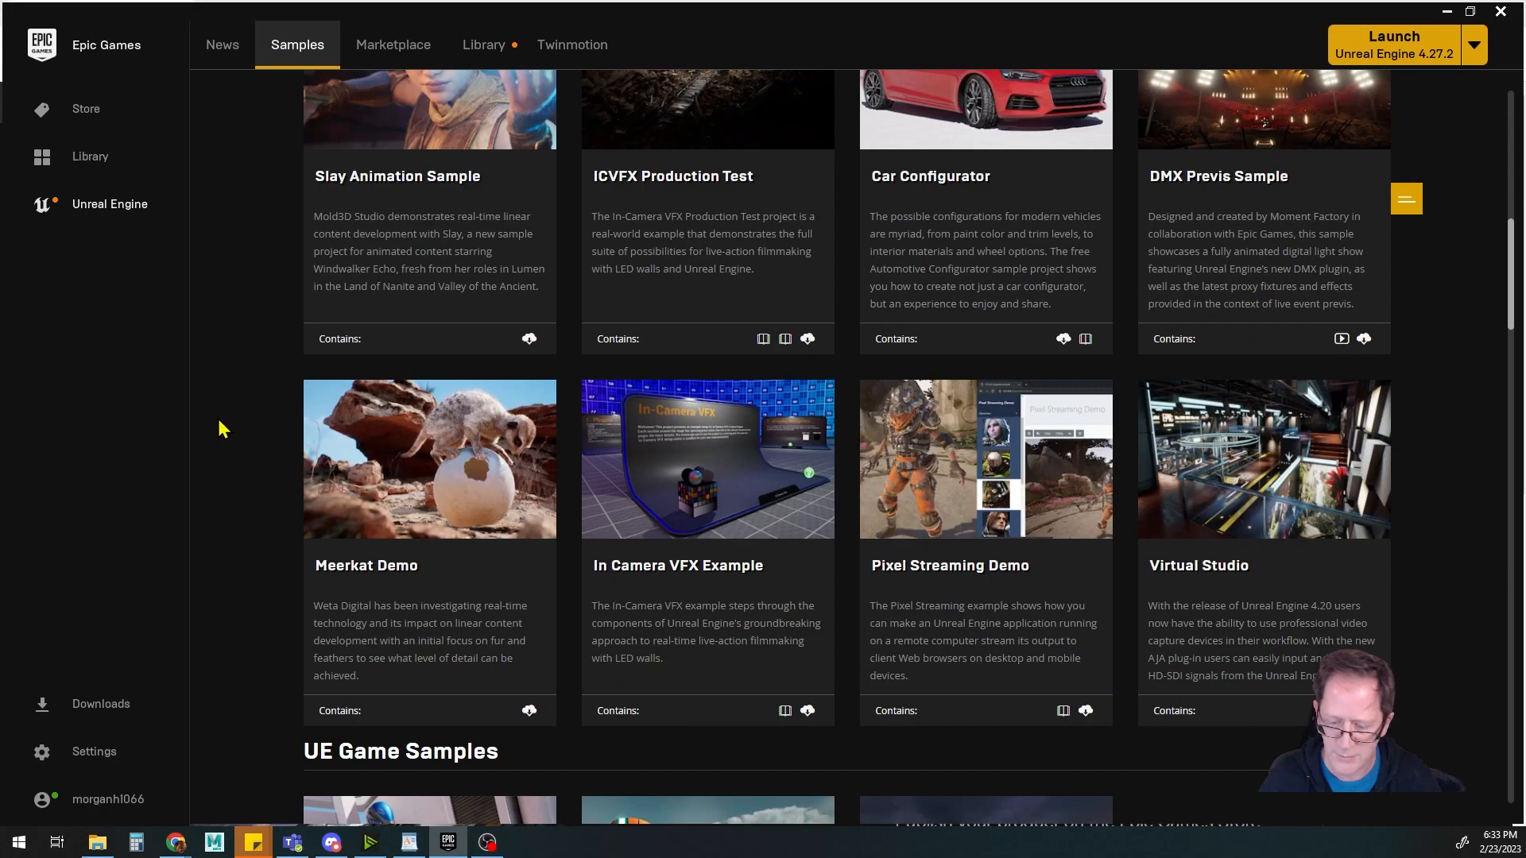
{"action": "scroll", "coordinate": [222, 429], "scroll_direction": "down", "scroll_amount": 3}
{"action": "scroll", "coordinate": [222, 430], "scroll_direction": "up", "scroll_amount": 10}
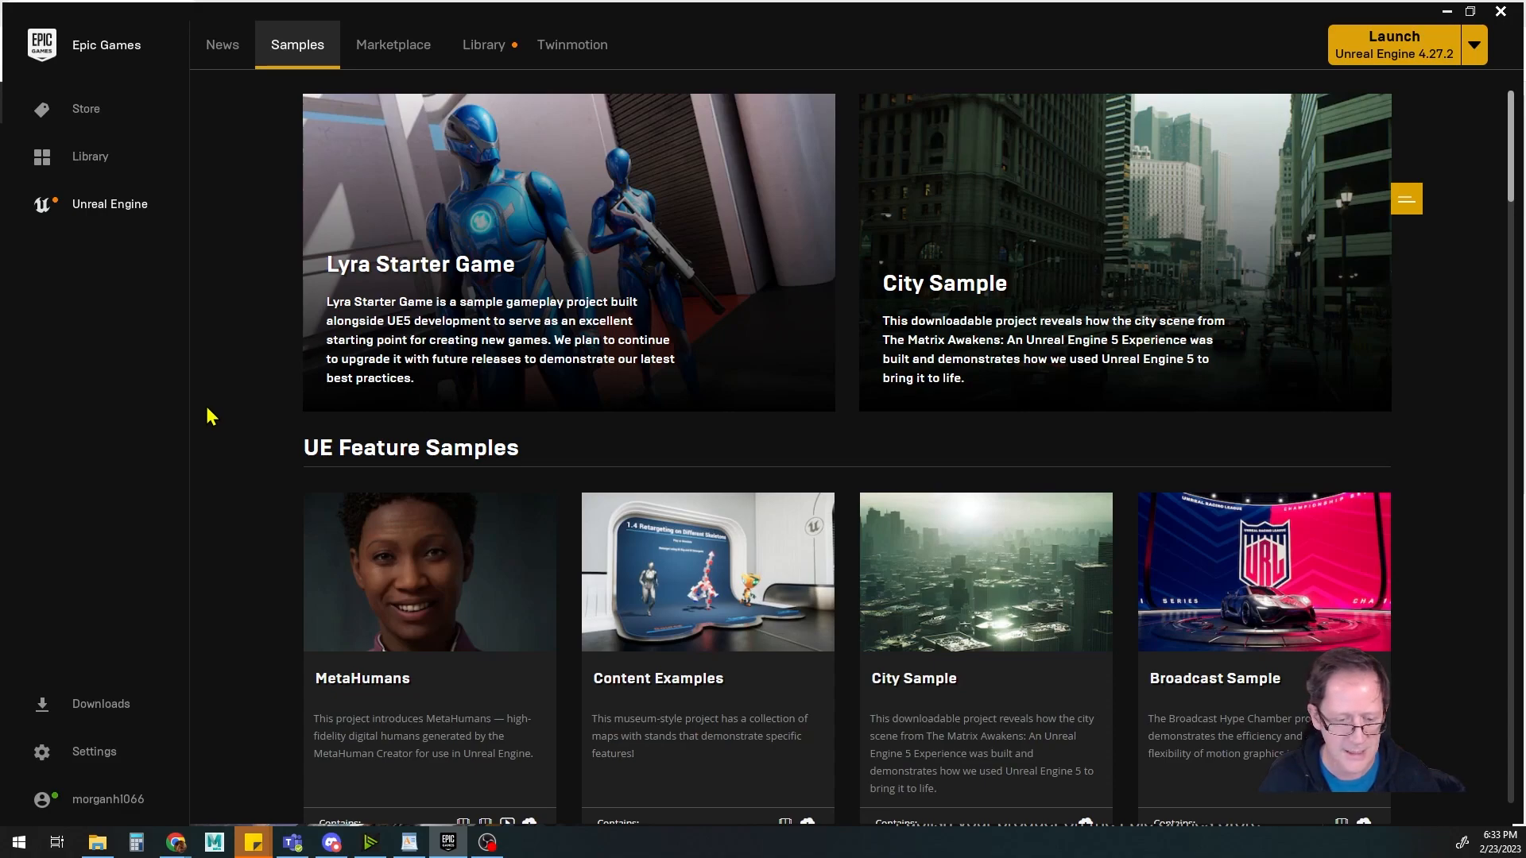
Browse the Unreal Engine Marketplace, looking through the showcase, free, discounted and newly released products
{"action": "left_click", "coordinate": [381, 53]}
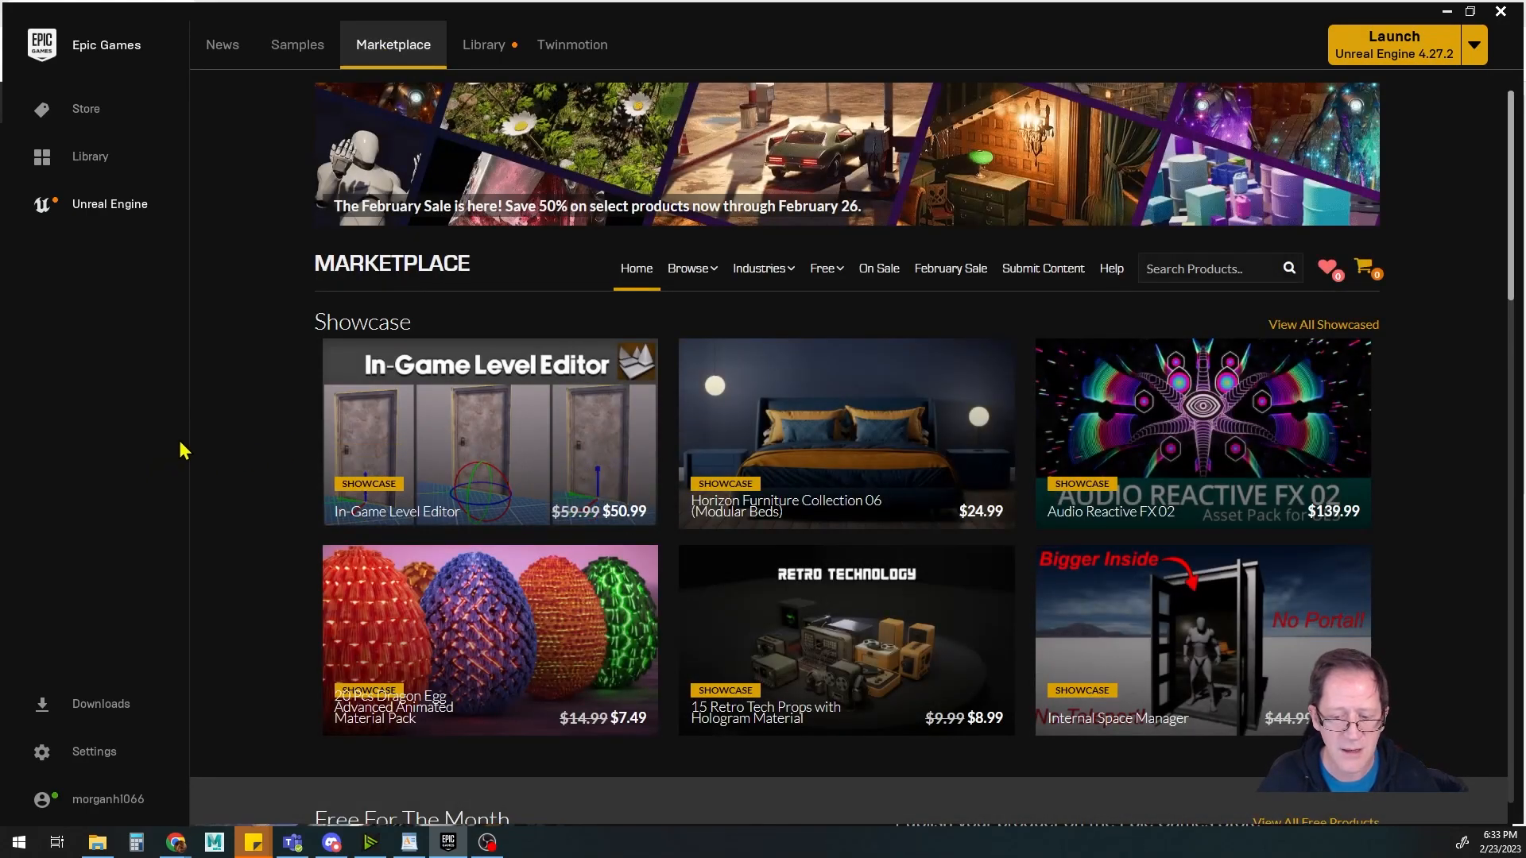
{"action": "scroll", "coordinate": [230, 467], "scroll_direction": "down", "scroll_amount": 3}
{"action": "scroll", "coordinate": [231, 468], "scroll_direction": "down", "scroll_amount": 7}
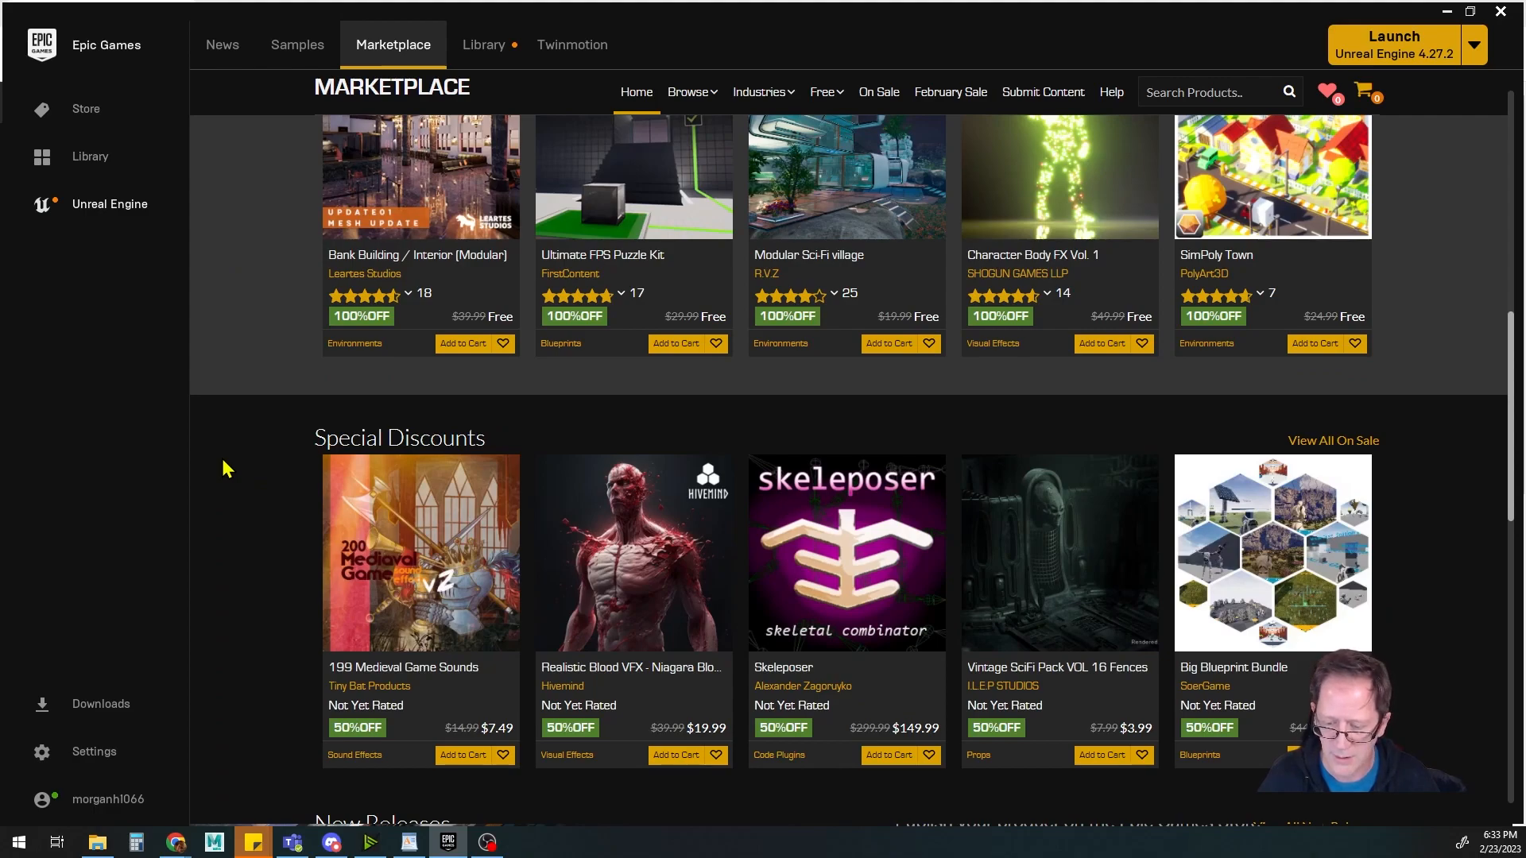
{"action": "scroll", "coordinate": [222, 461], "scroll_direction": "down", "scroll_amount": 9}
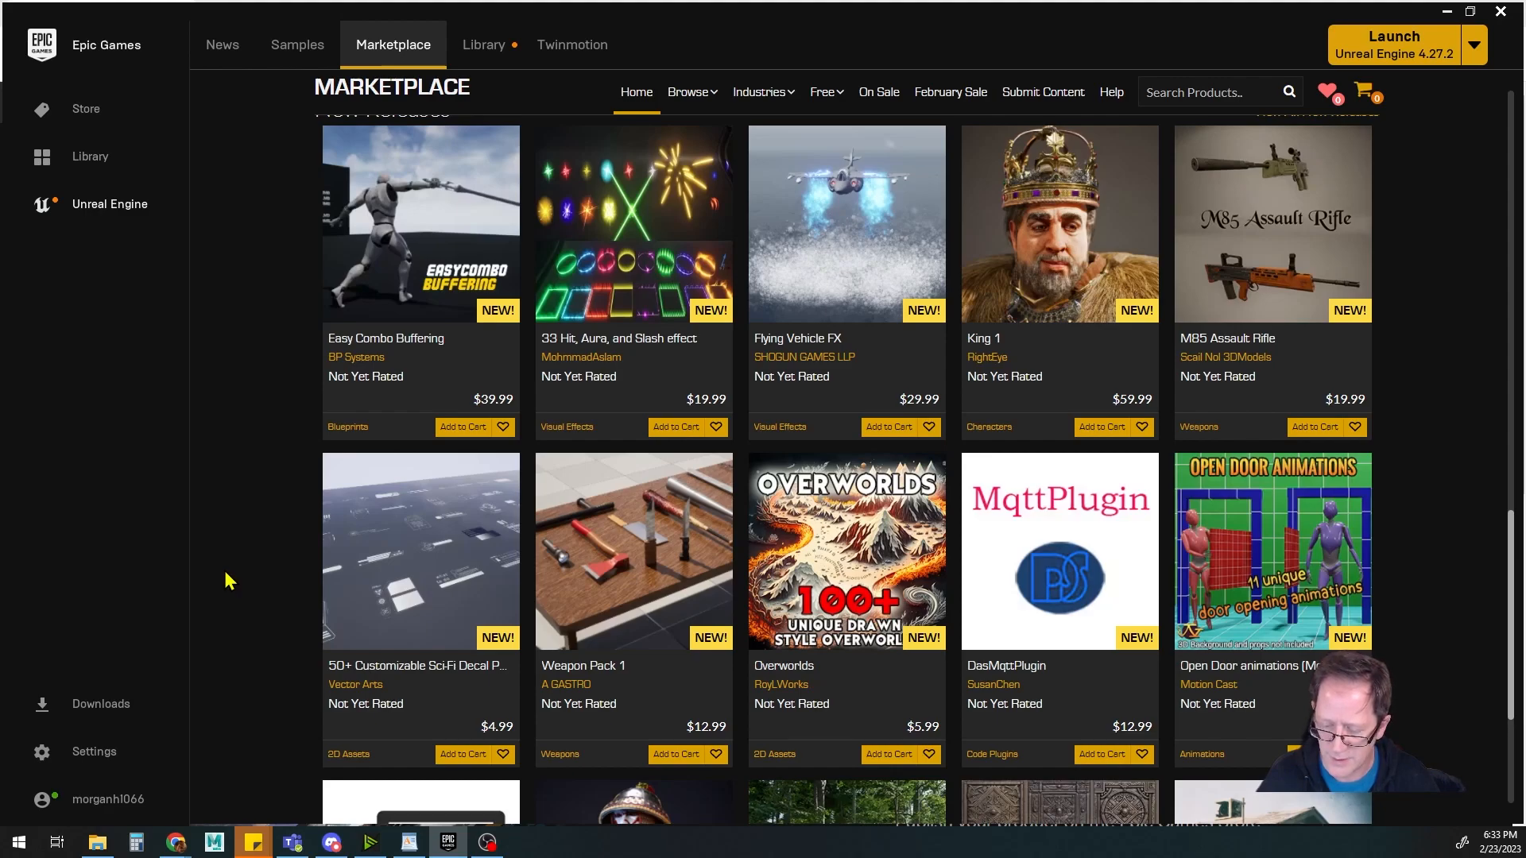
{"action": "scroll", "coordinate": [229, 579], "scroll_direction": "down", "scroll_amount": 3}
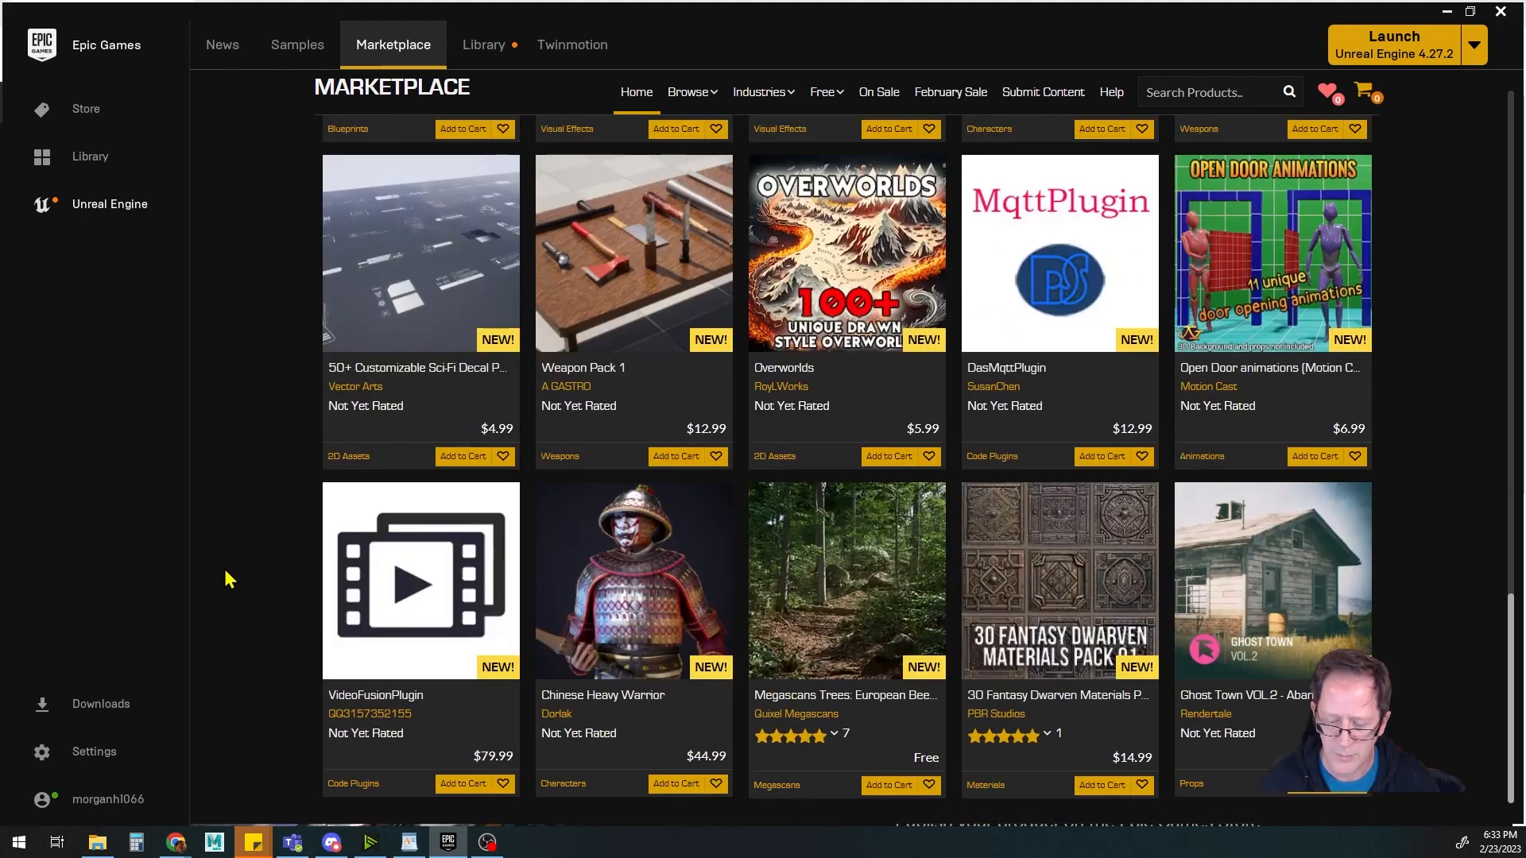
{"action": "scroll", "coordinate": [229, 578], "scroll_direction": "up", "scroll_amount": 15}
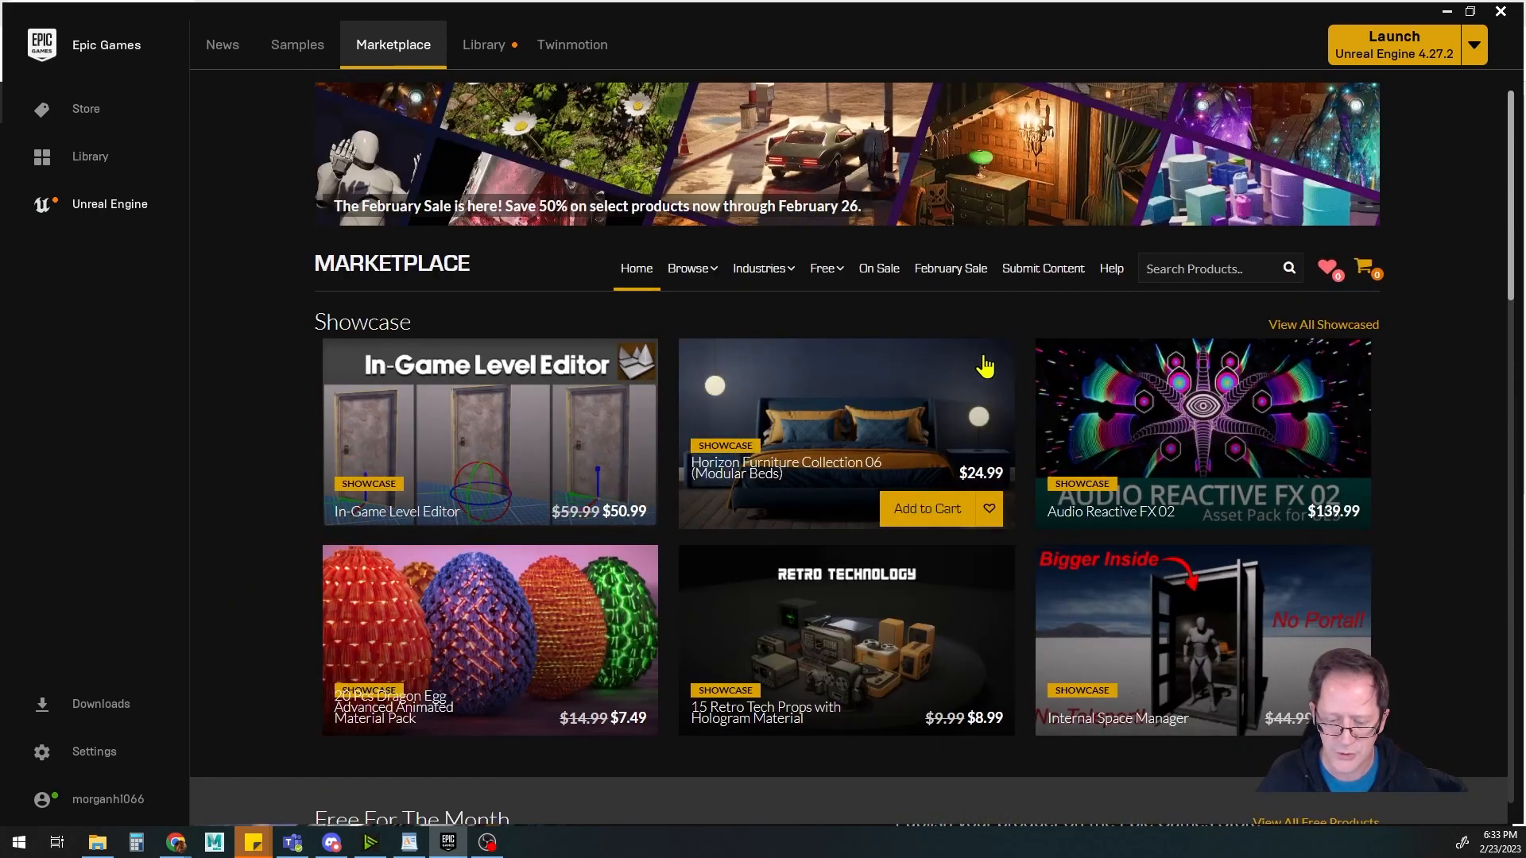
{"action": "mouse_move", "coordinate": [710, 270]}
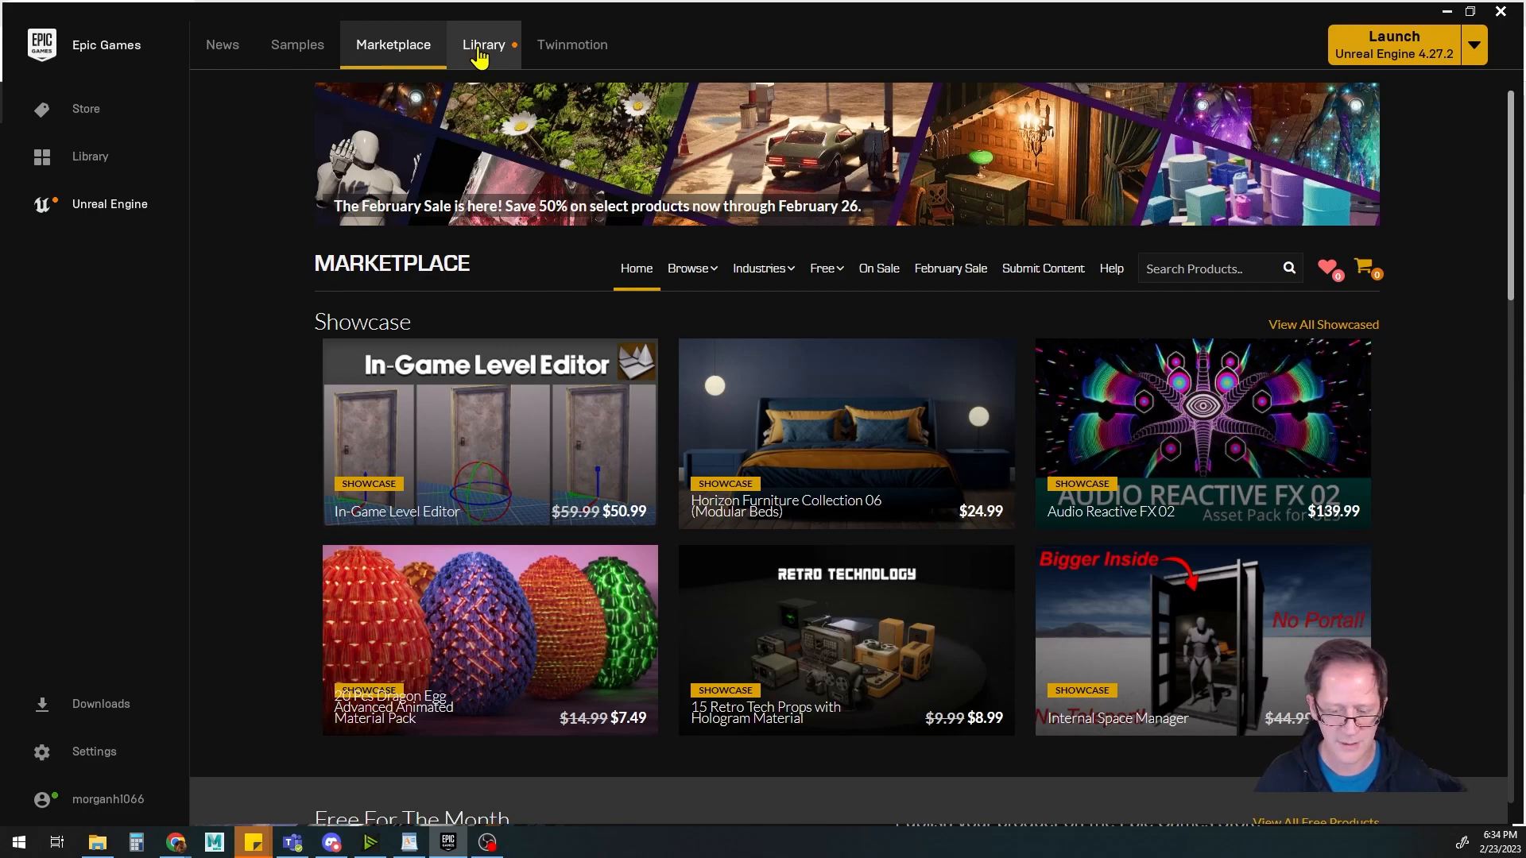
Add an engine version slot in the Unreal Engine Library and review the versions offered for installation
{"action": "left_click", "coordinate": [475, 58]}
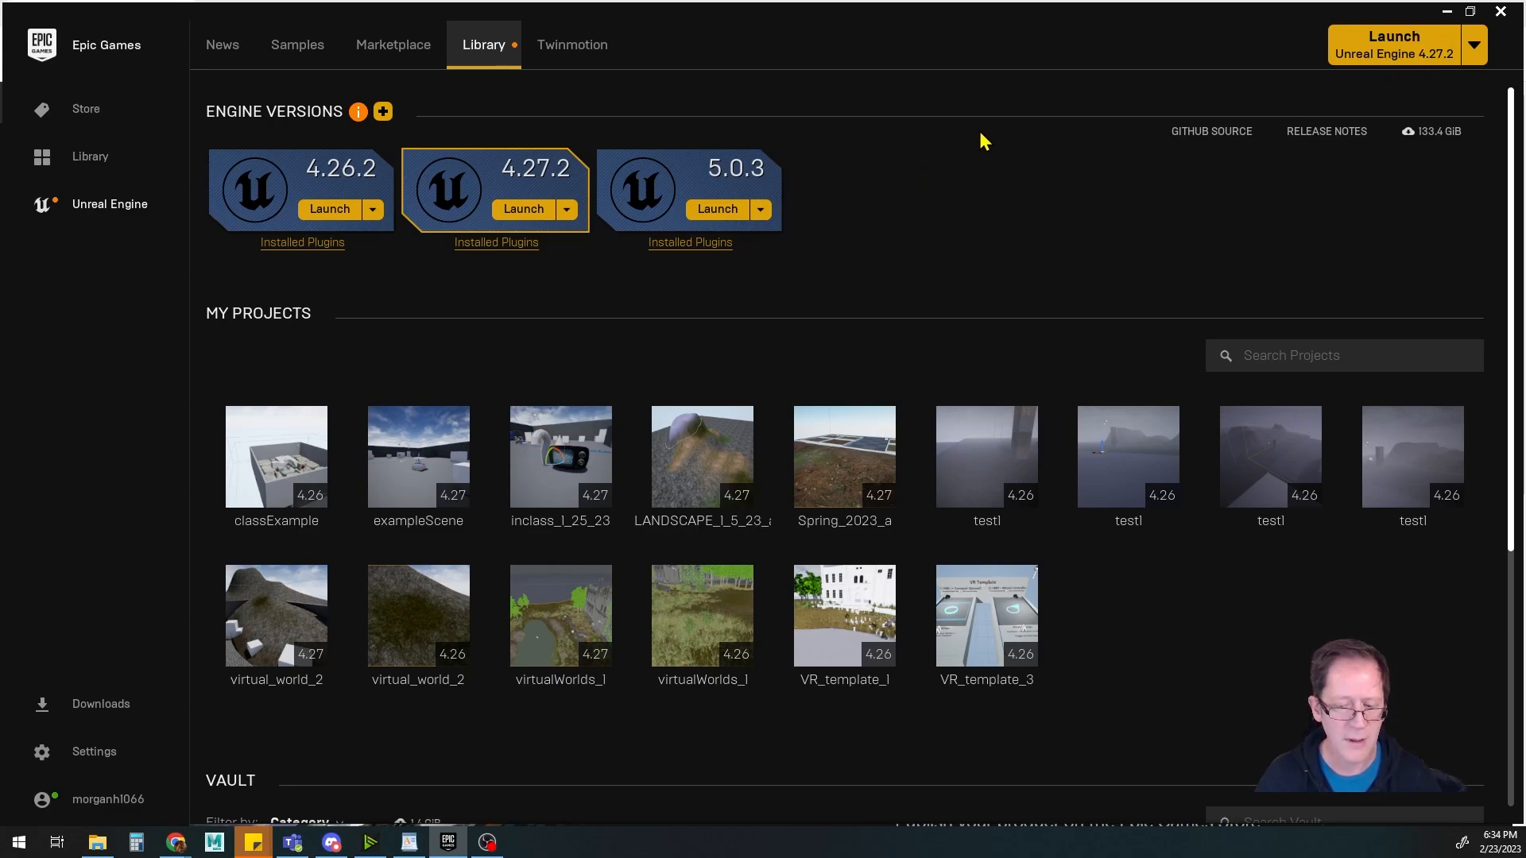
{"action": "left_click", "coordinate": [384, 113]}
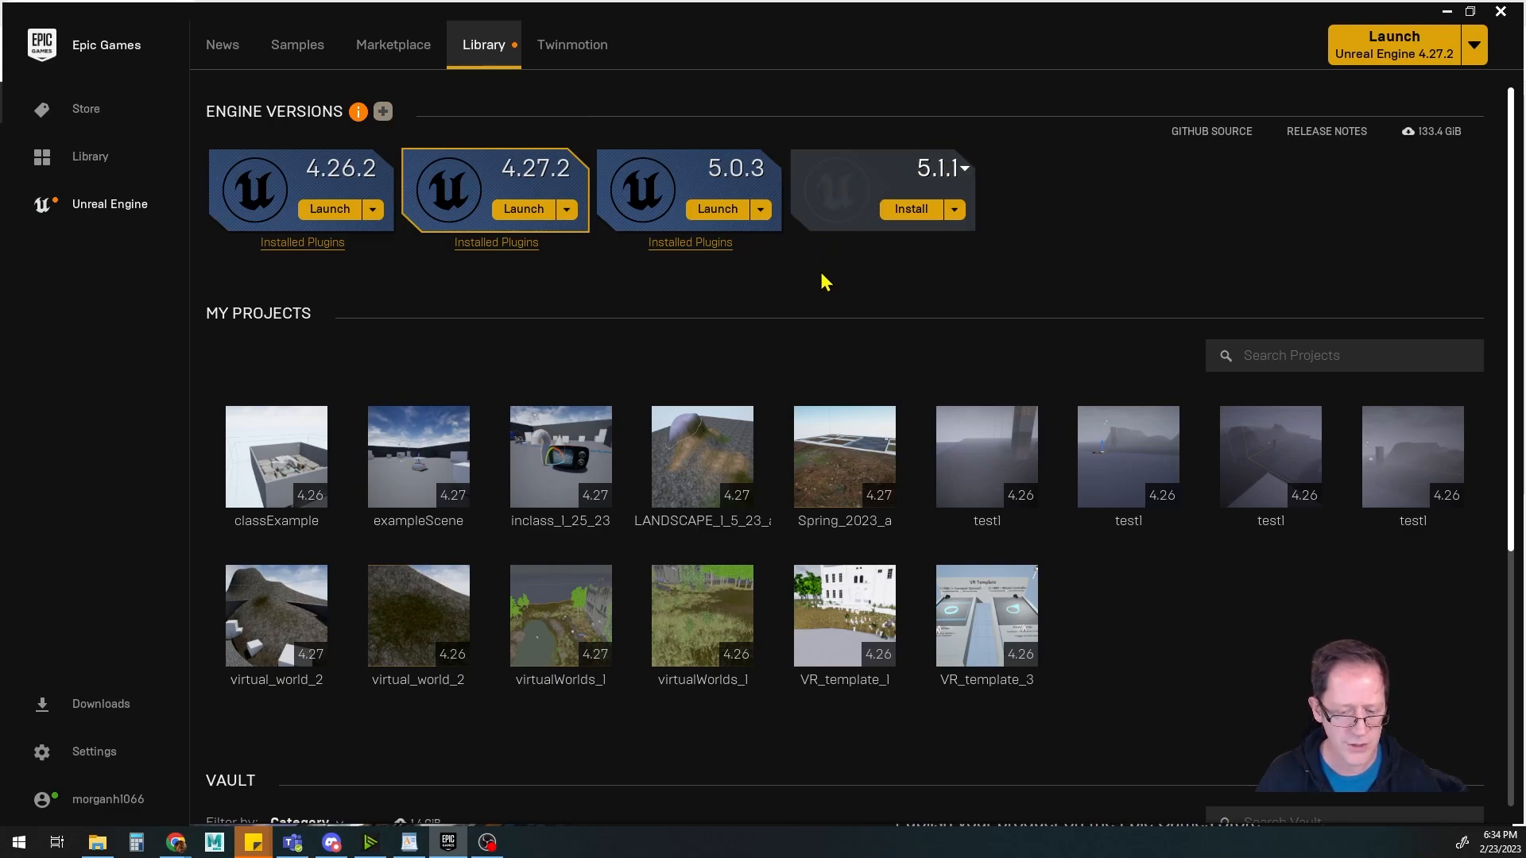
{"action": "left_click", "coordinate": [965, 168]}
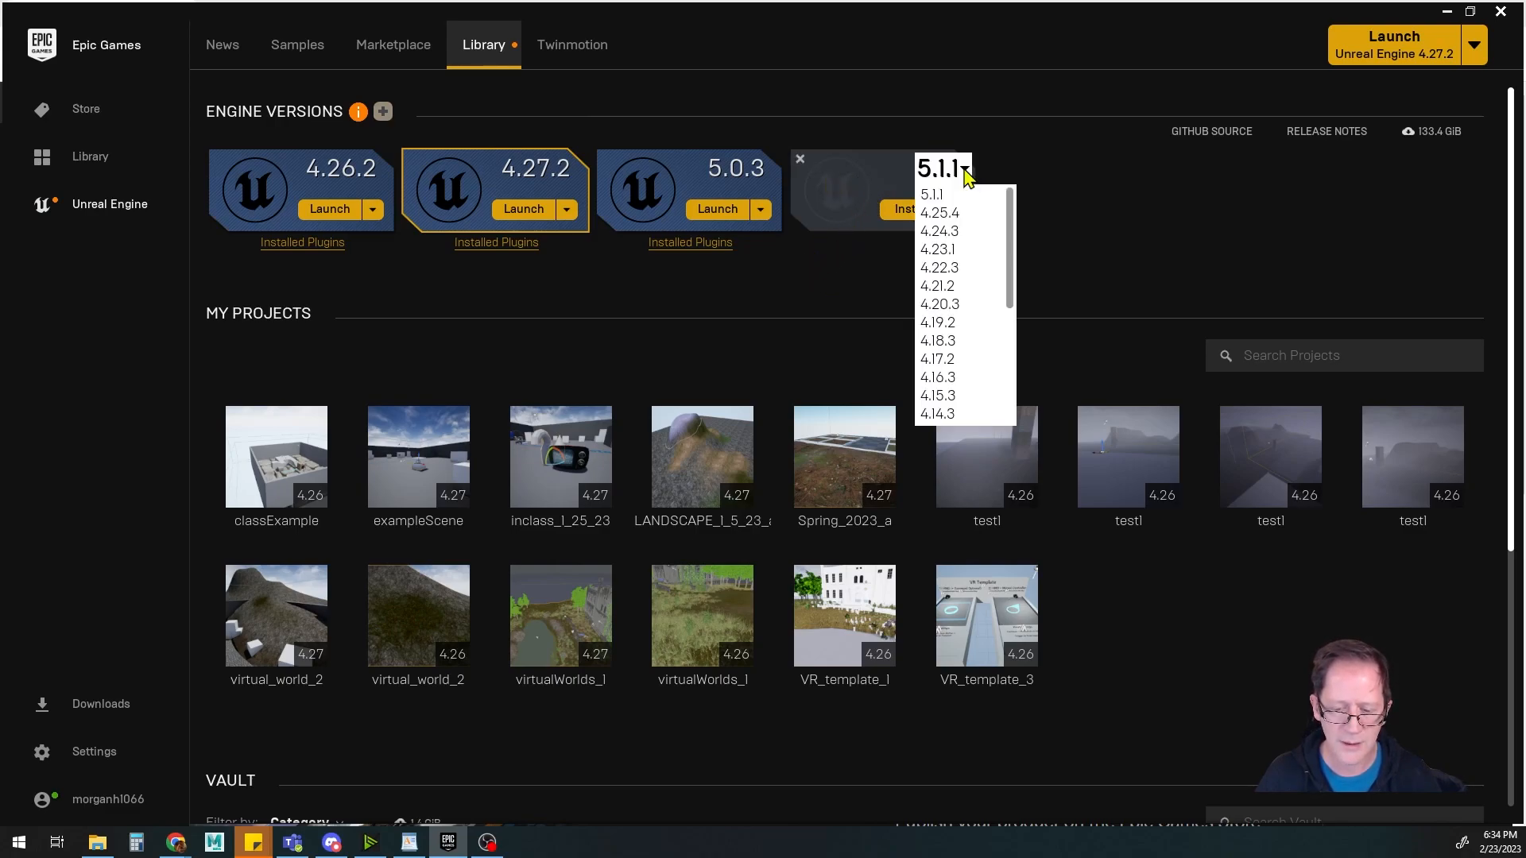
{"action": "left_click", "coordinate": [1085, 173]}
{"action": "left_click", "coordinate": [965, 170]}
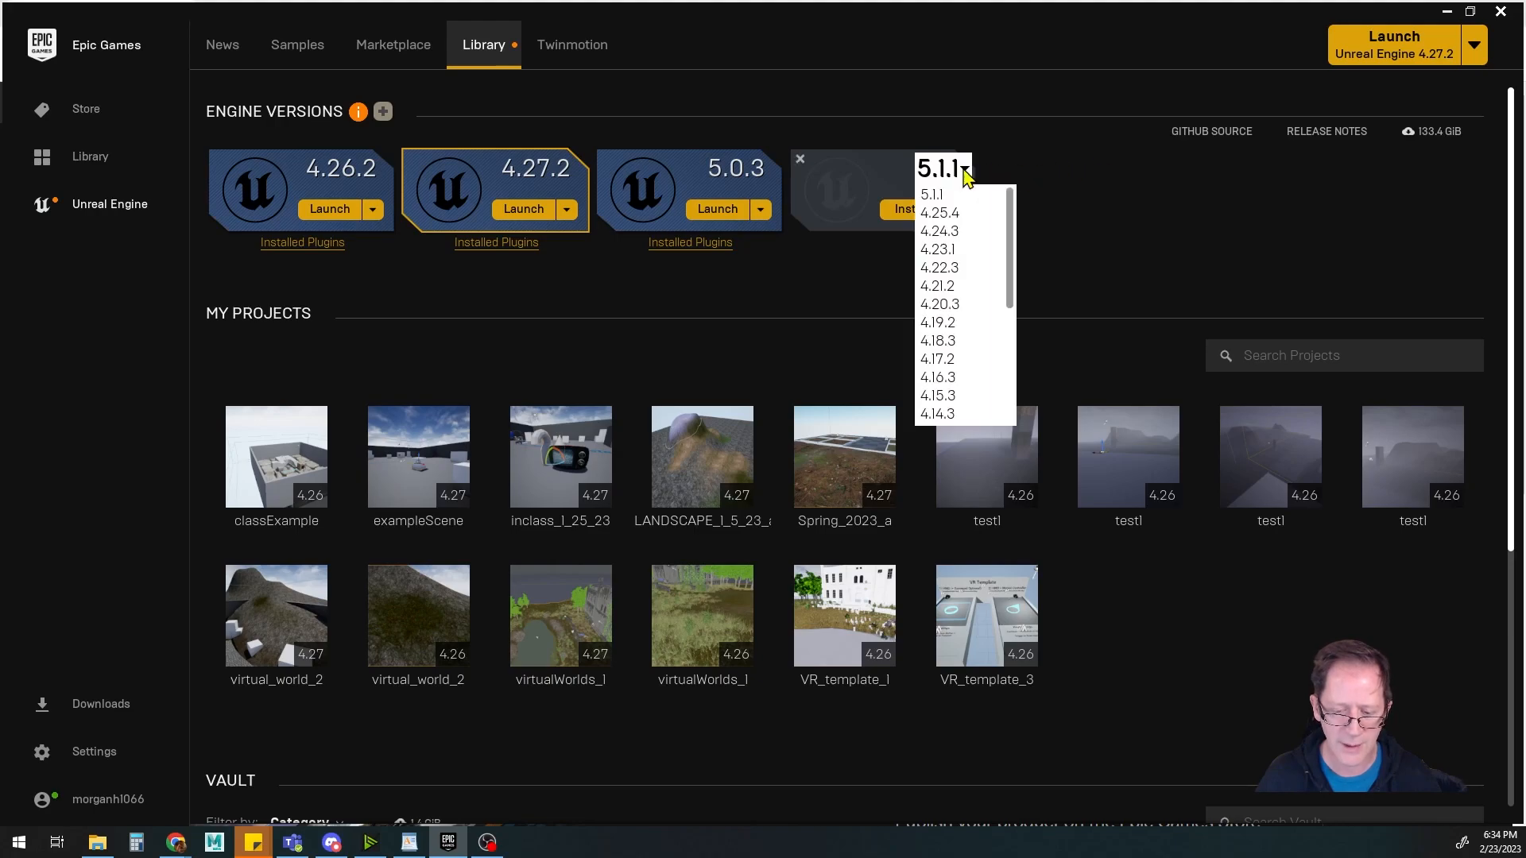
{"action": "scroll", "coordinate": [958, 309], "scroll_direction": "down", "scroll_amount": 8}
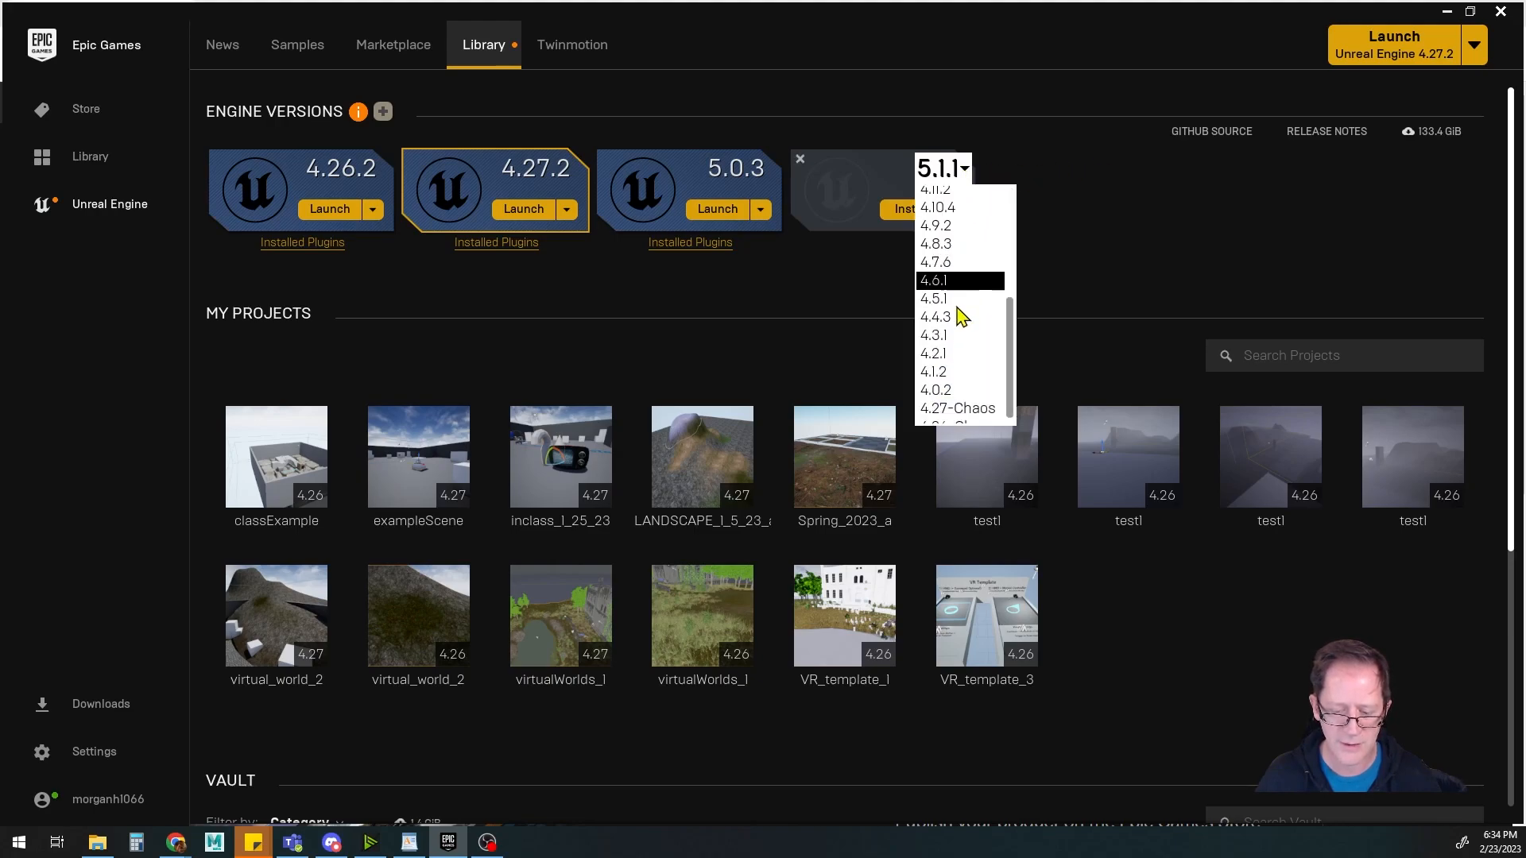
{"action": "scroll", "coordinate": [958, 309], "scroll_direction": "down", "scroll_amount": 1}
{"action": "scroll", "coordinate": [1202, 456], "scroll_direction": "up", "scroll_amount": 2}
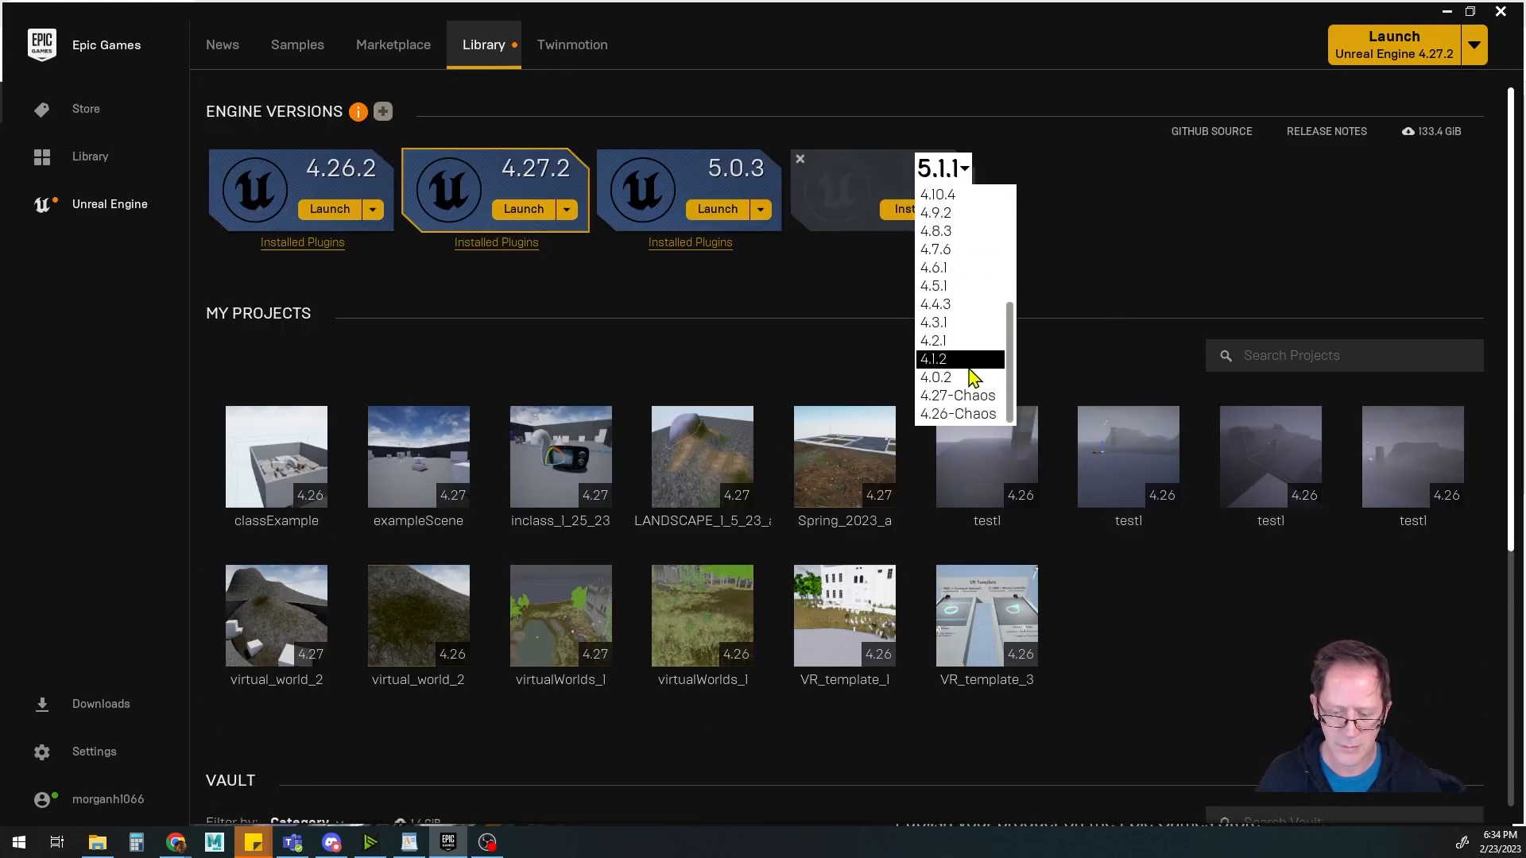
{"action": "scroll", "coordinate": [974, 349], "scroll_direction": "up", "scroll_amount": 2}
{"action": "scroll", "coordinate": [974, 343], "scroll_direction": "up", "scroll_amount": 5}
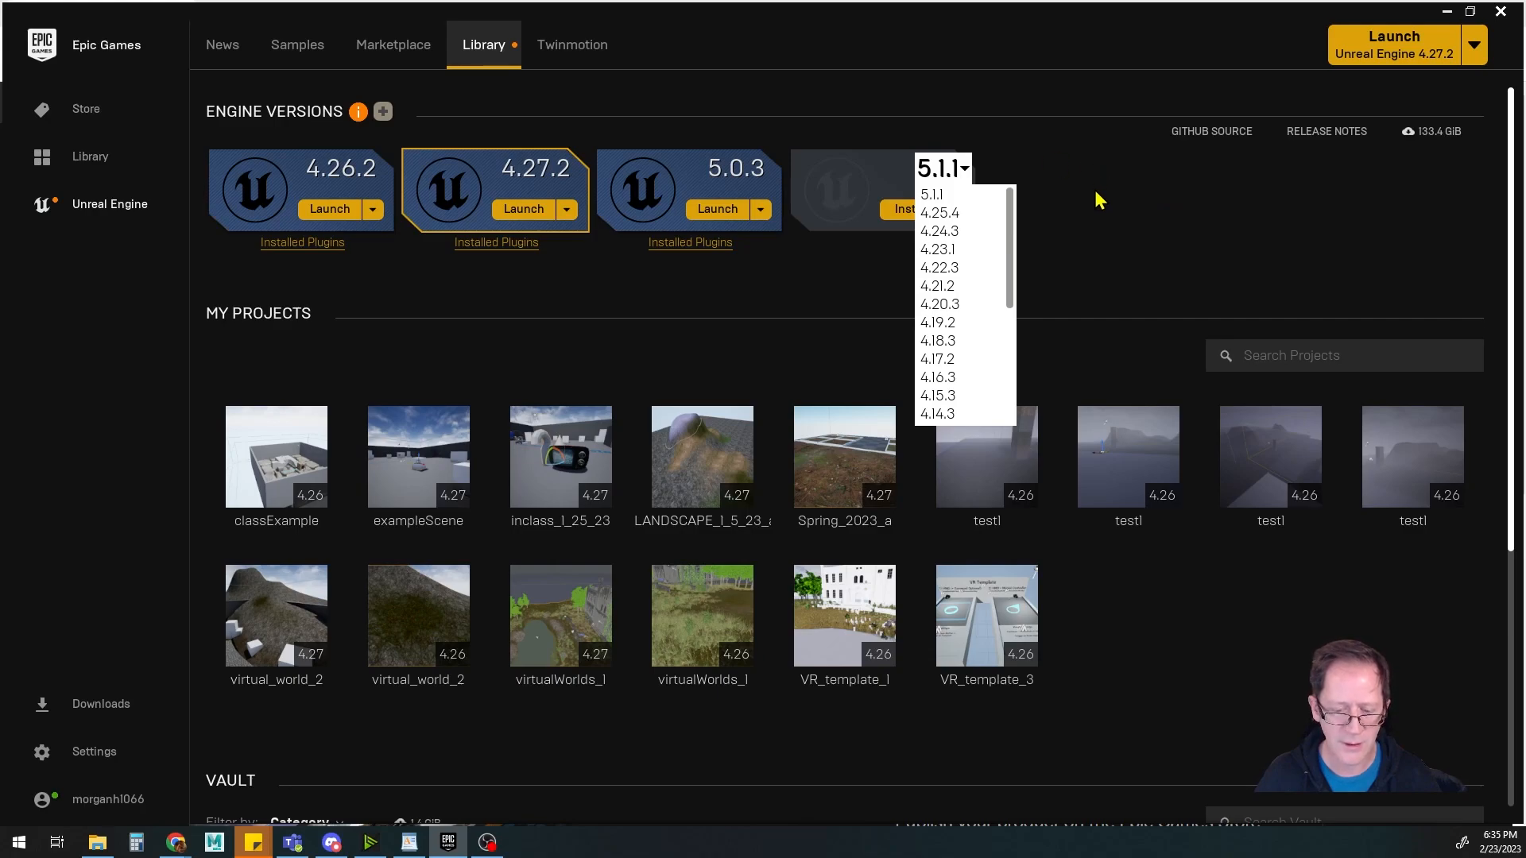
{"action": "left_click", "coordinate": [808, 278]}
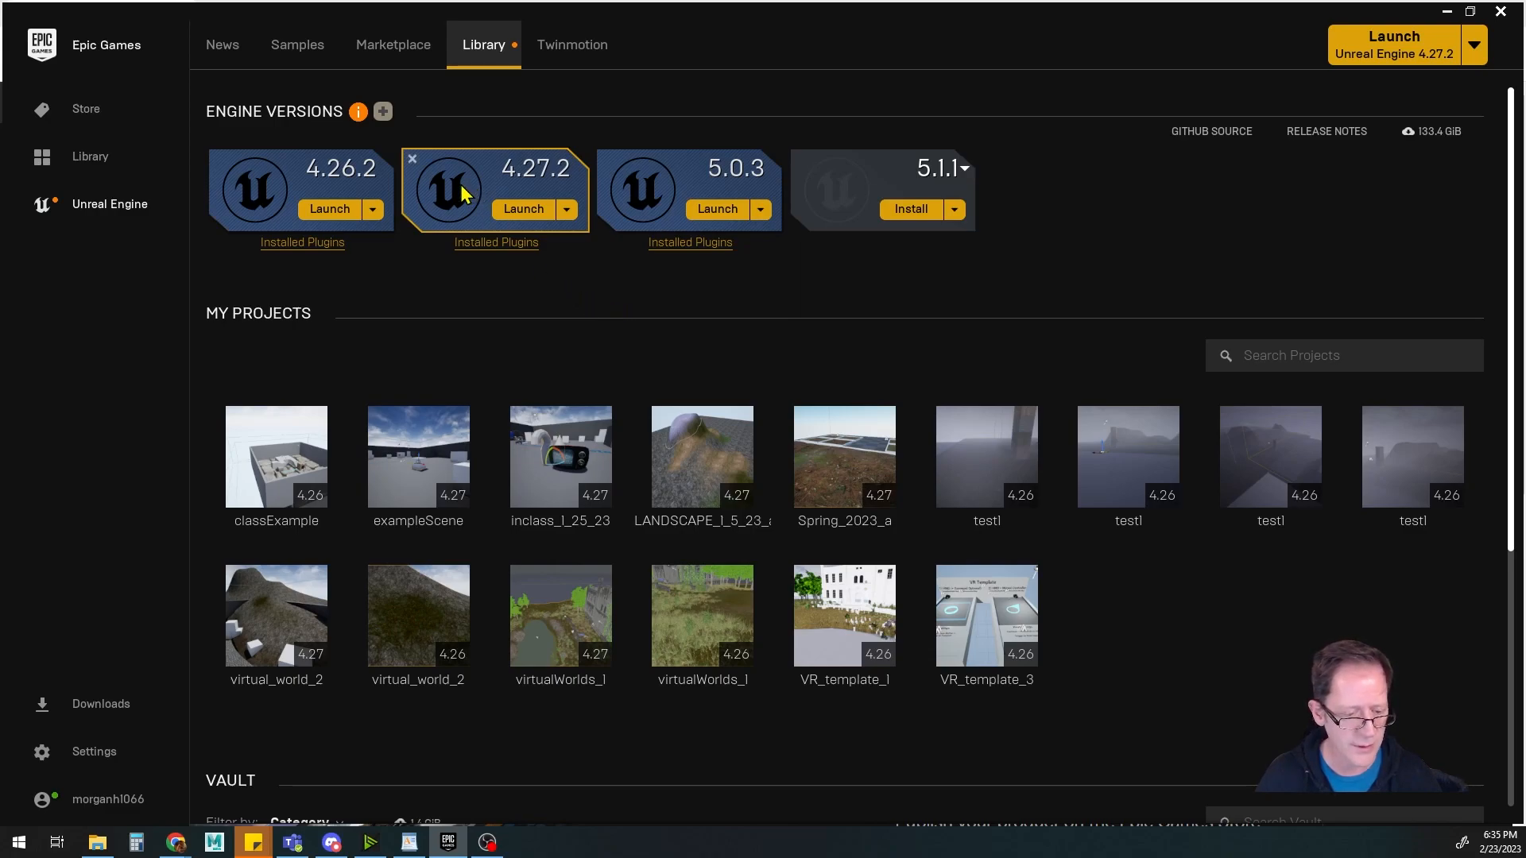
Launch Unreal Engine 4.27.2 and set up a new Games project based on the First Person template
{"action": "left_click", "coordinate": [525, 209]}
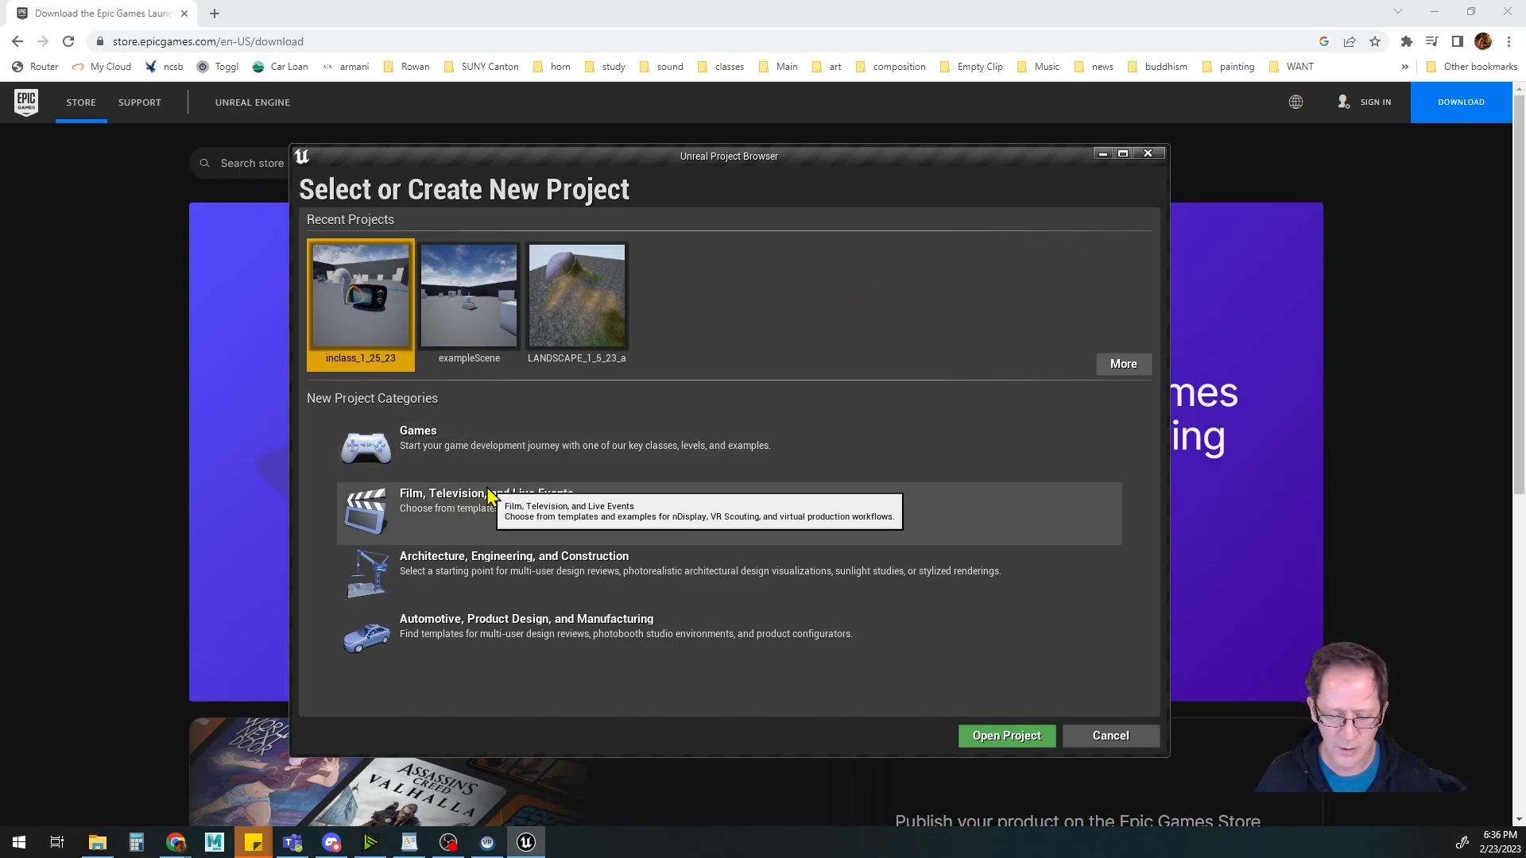
{"action": "left_click", "coordinate": [389, 447]}
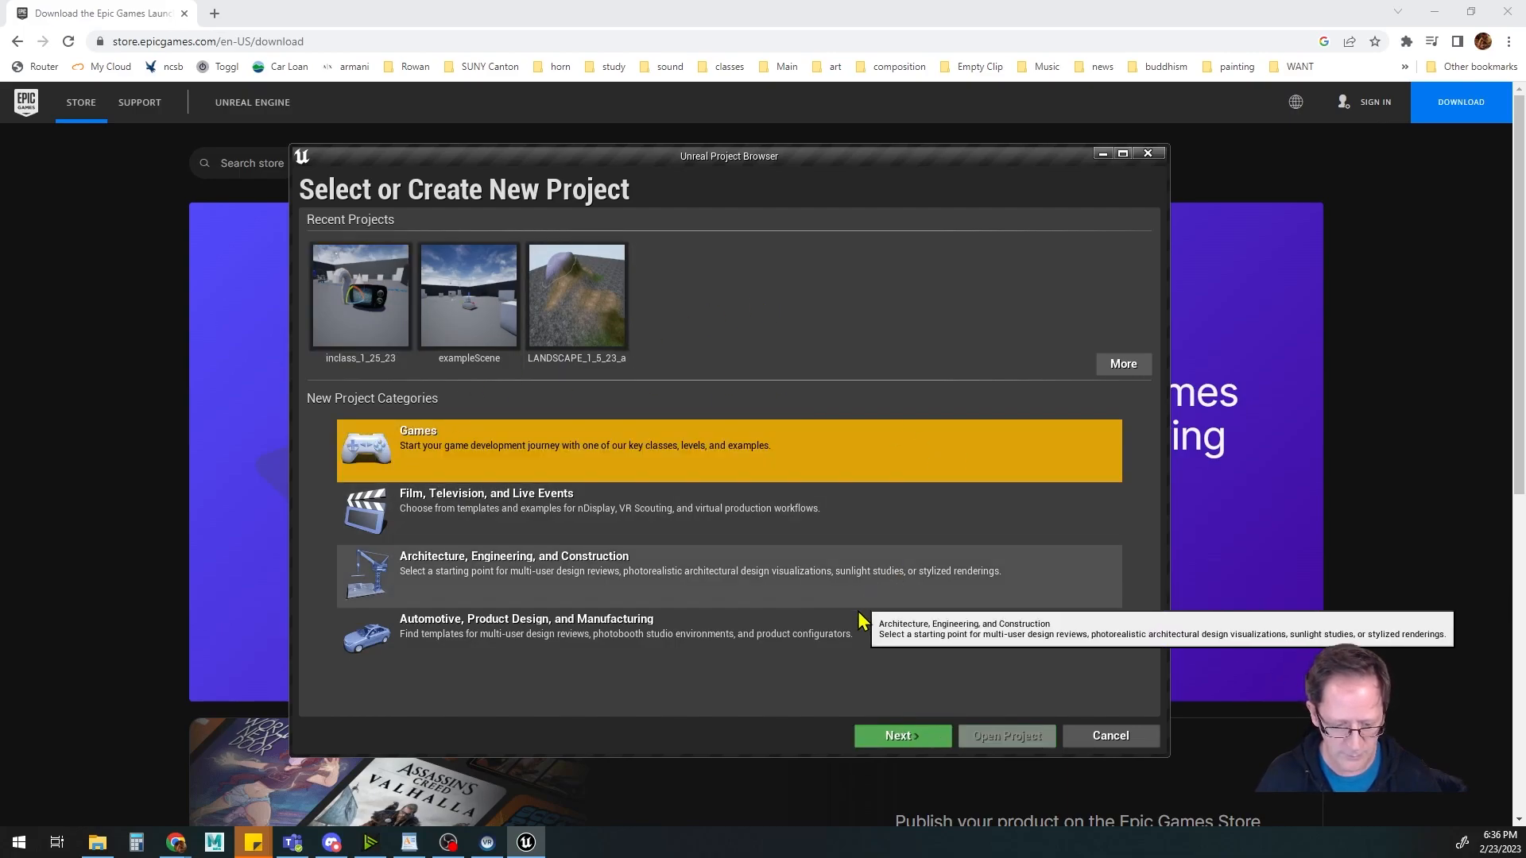
{"action": "left_click", "coordinate": [902, 737]}
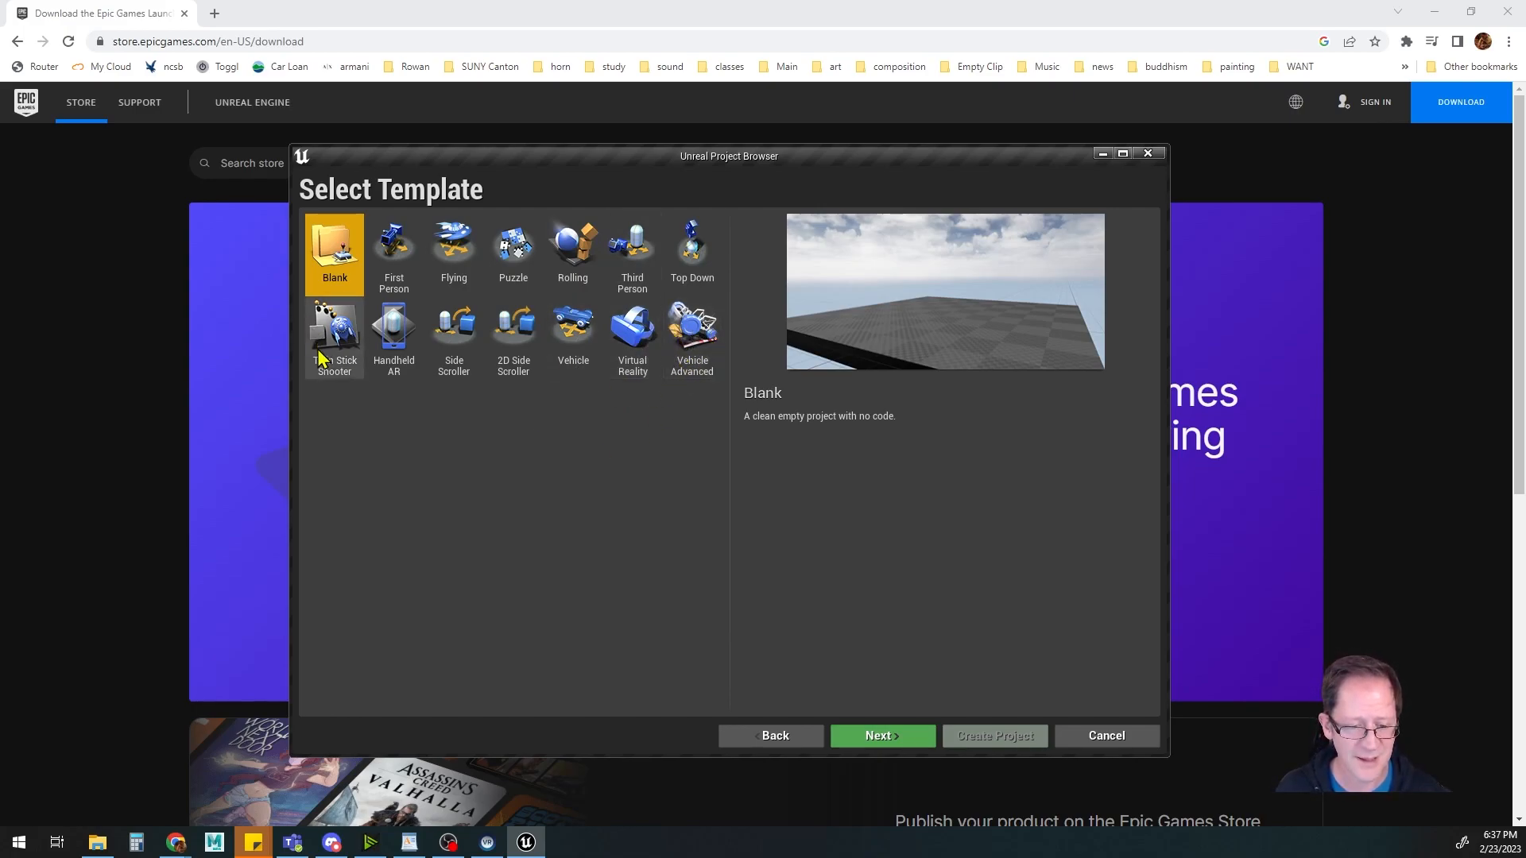
{"action": "left_click", "coordinate": [395, 256]}
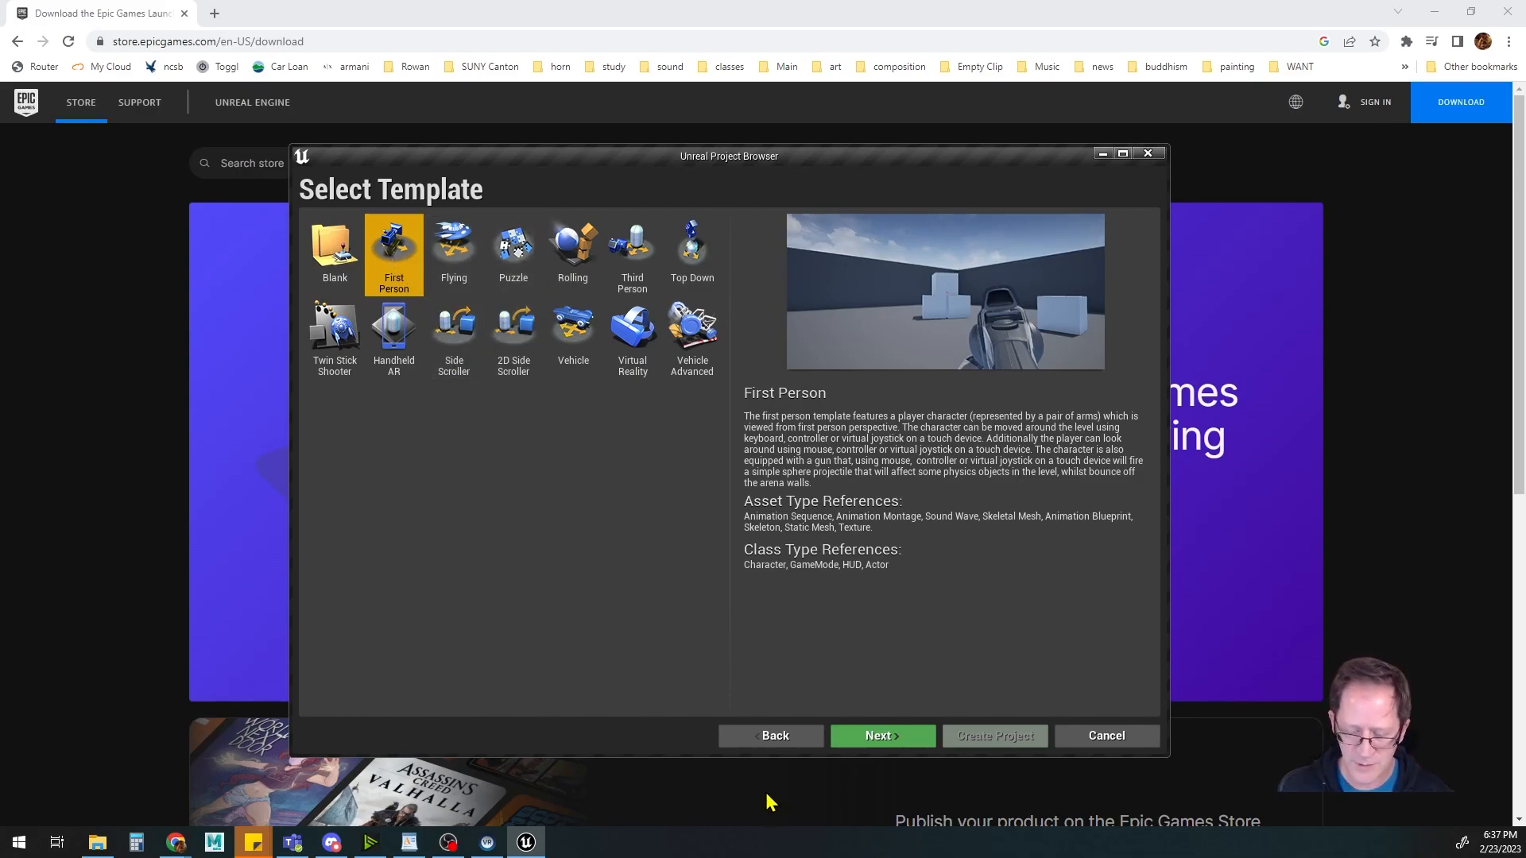
{"action": "left_click", "coordinate": [884, 741]}
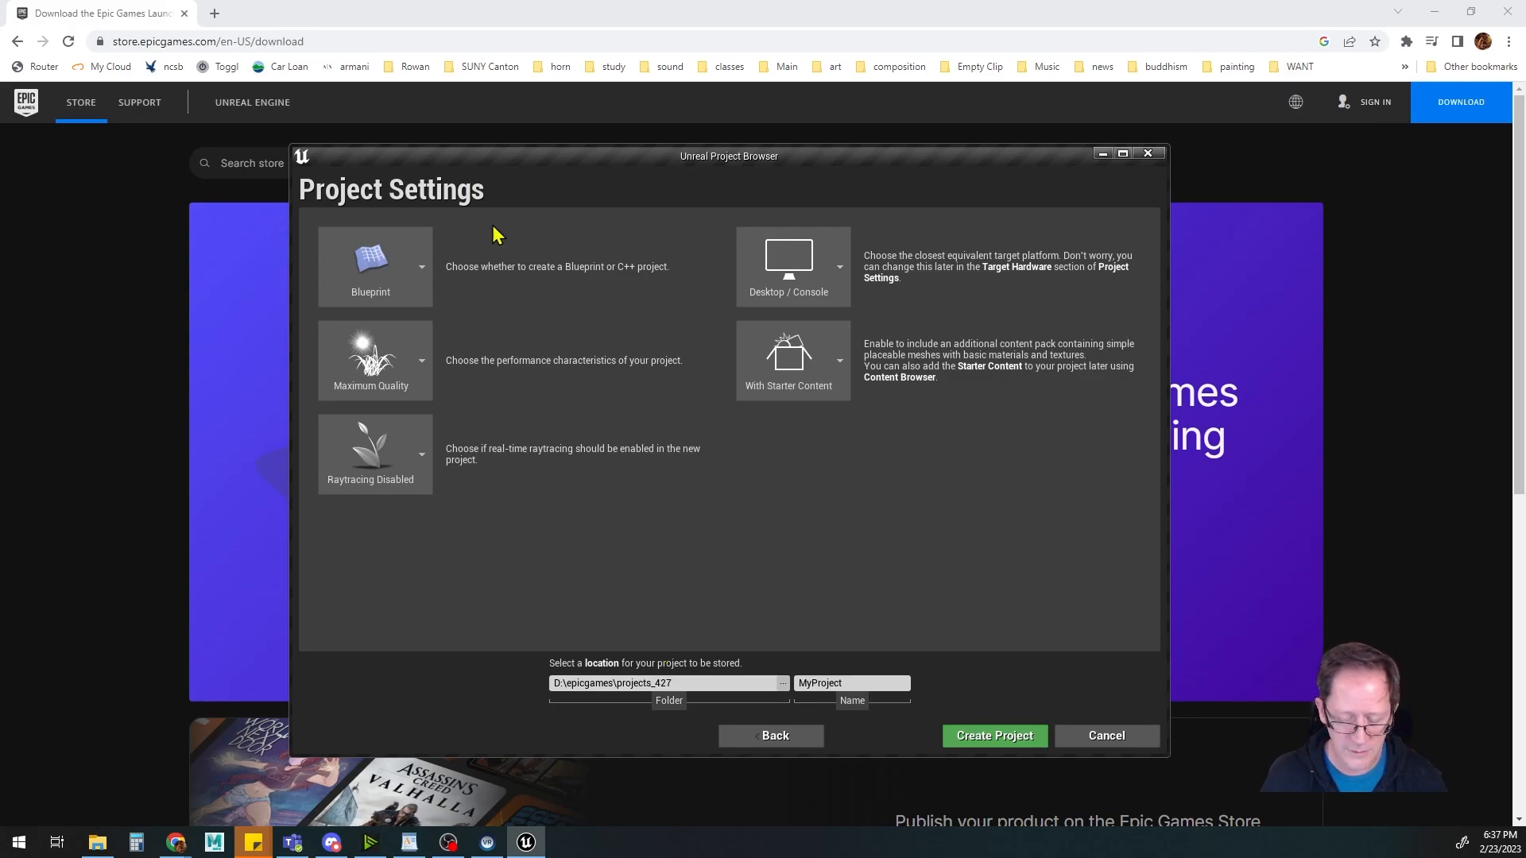
Name the project temp_2_23_23 and create it in D:\epicgames\projects_427 as a Blueprint project with starter content
{"action": "left_click", "coordinate": [600, 685]}
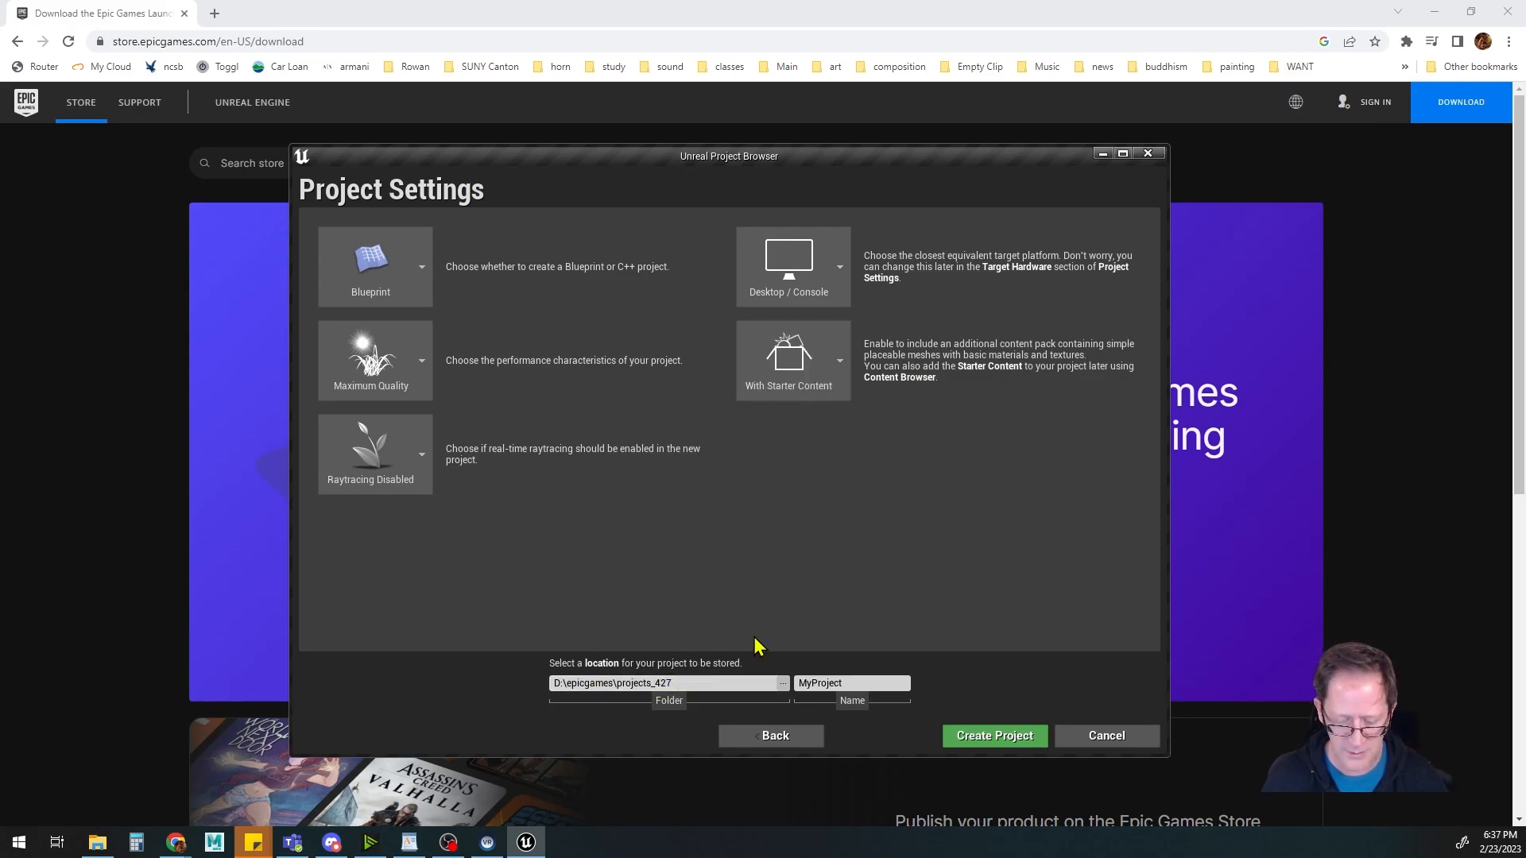
{"action": "left_click", "coordinate": [856, 682]}
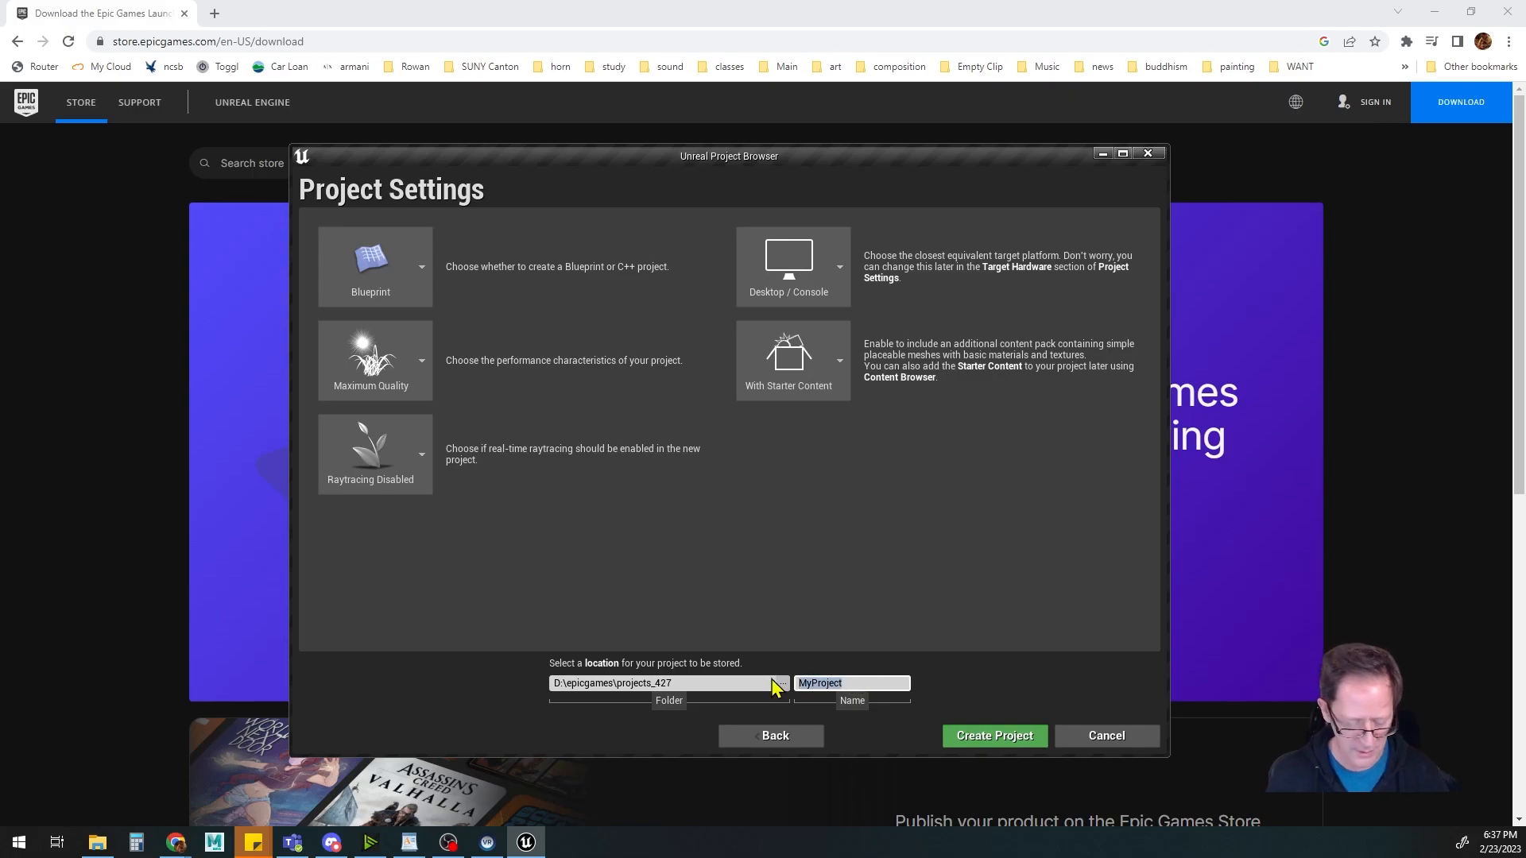
{"action": "type", "text": "ramp"}
{"action": "key", "text": "BackSpace"}
{"action": "key", "text": "BackSpace"}
{"action": "key", "text": "BackSpace"}
{"action": "type", "text": "temp"}
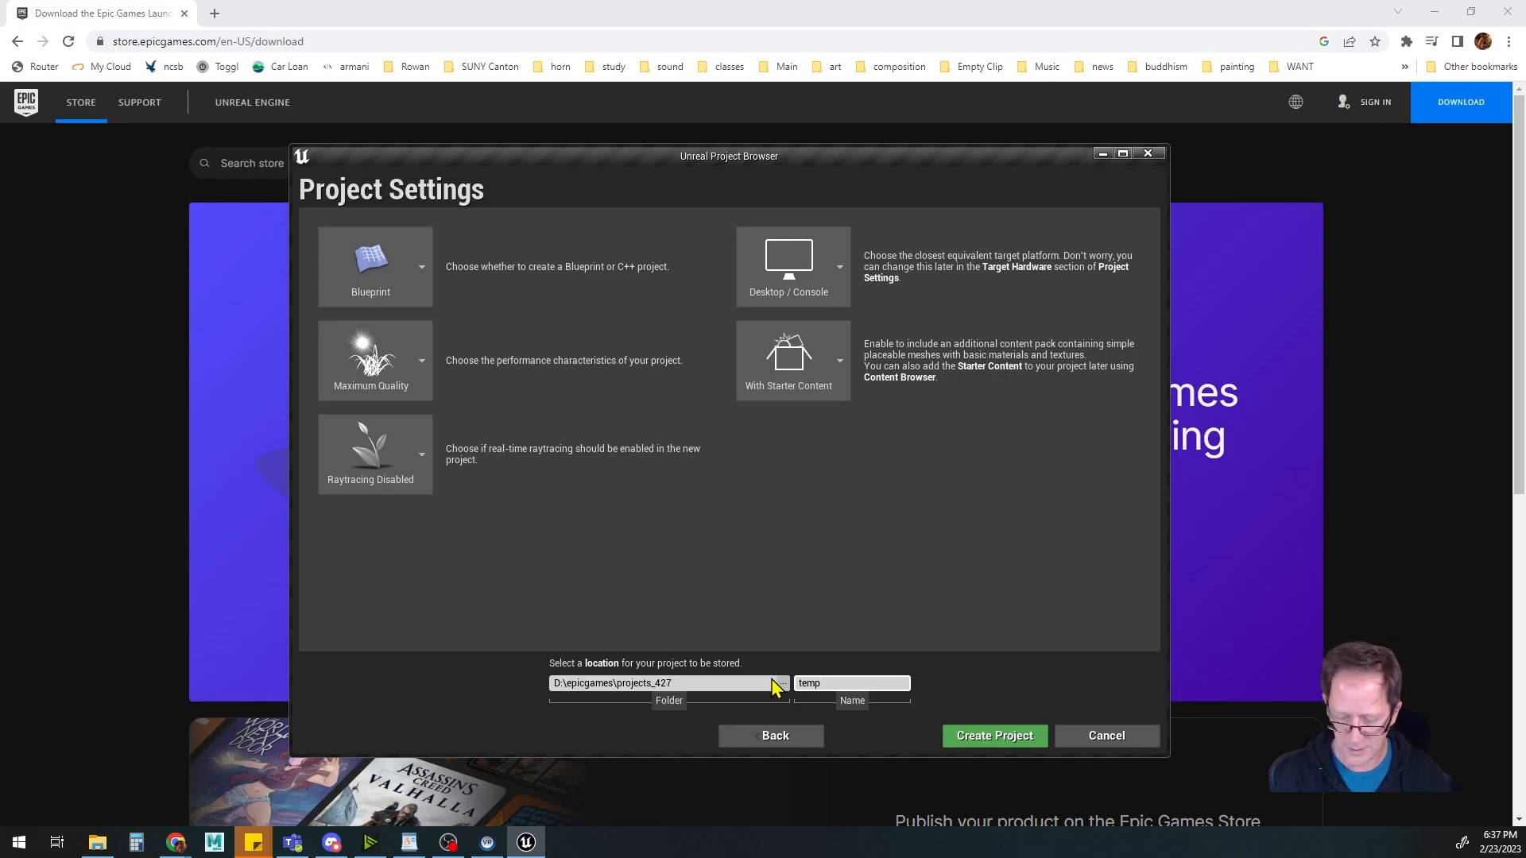
{"action": "key", "text": "BackSpace"}
{"action": "type", "text": "-"}
{"action": "key", "text": "BackSpace"}
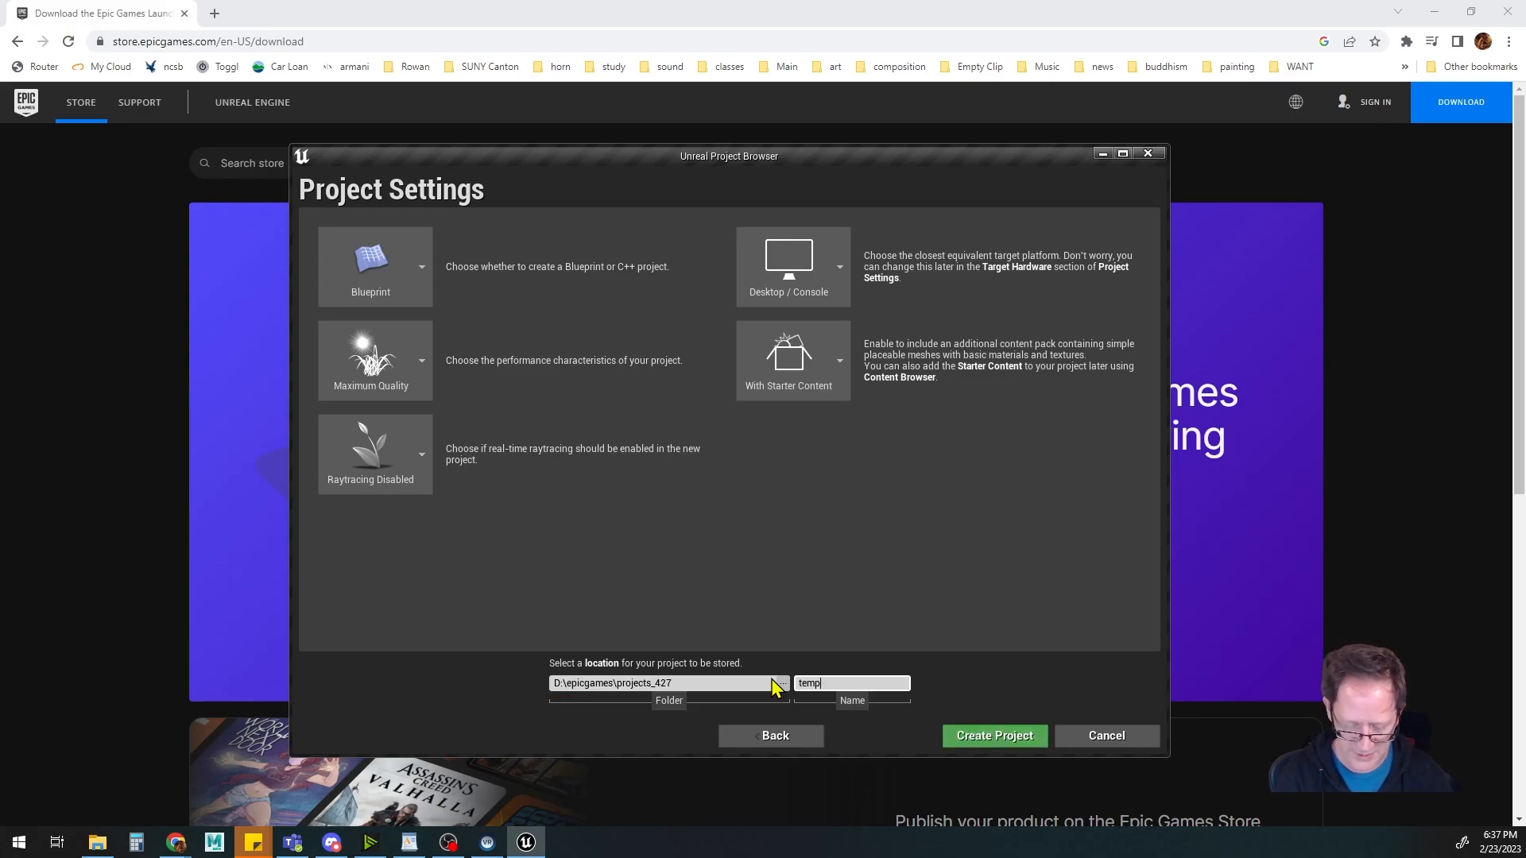
{"action": "type", "text": "_2_23_23"}
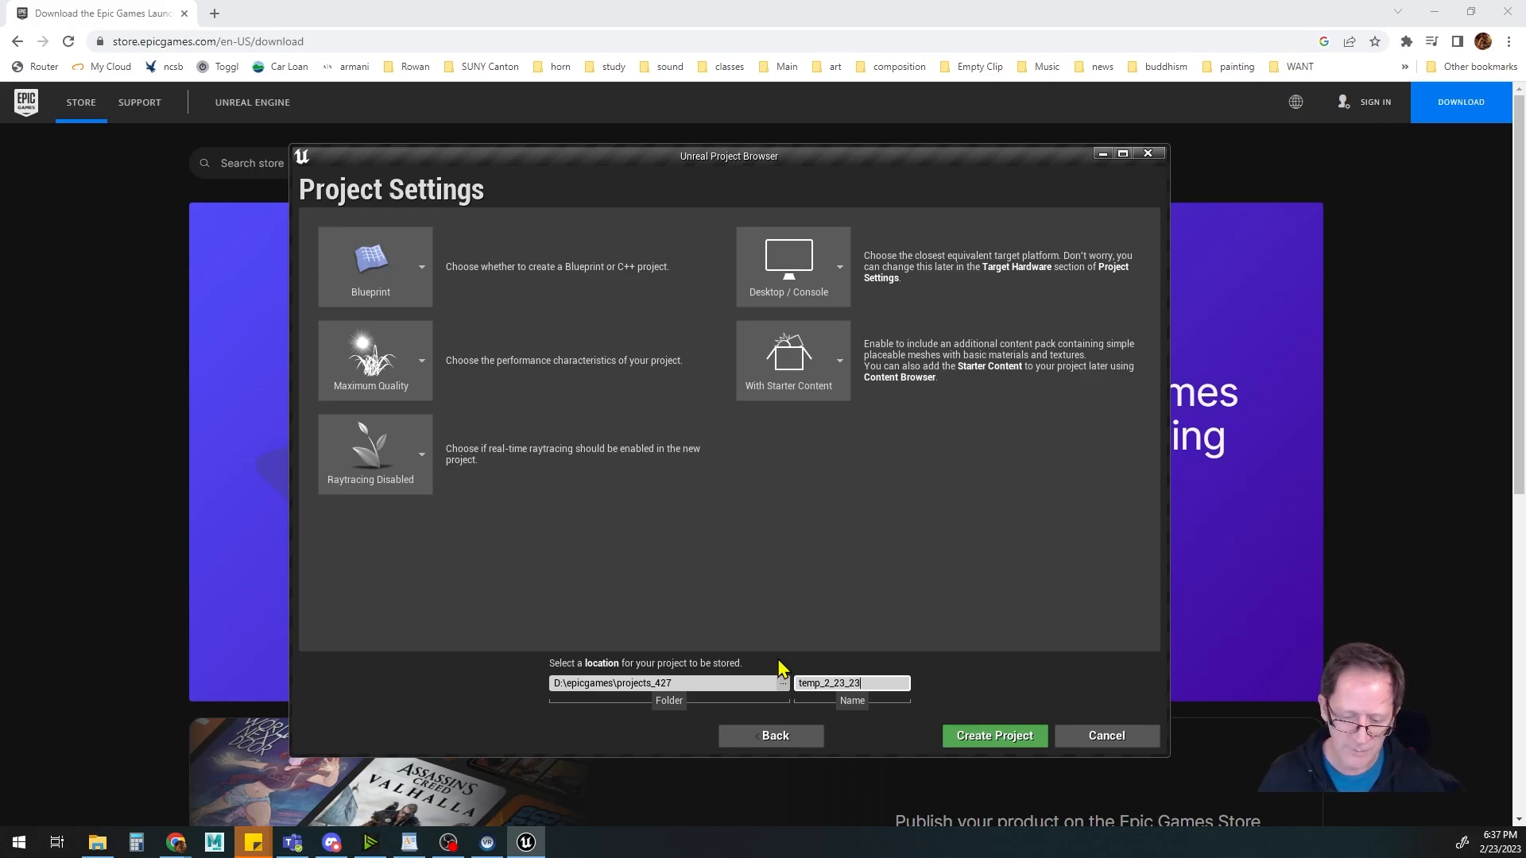
{"action": "left_click", "coordinate": [983, 739]}
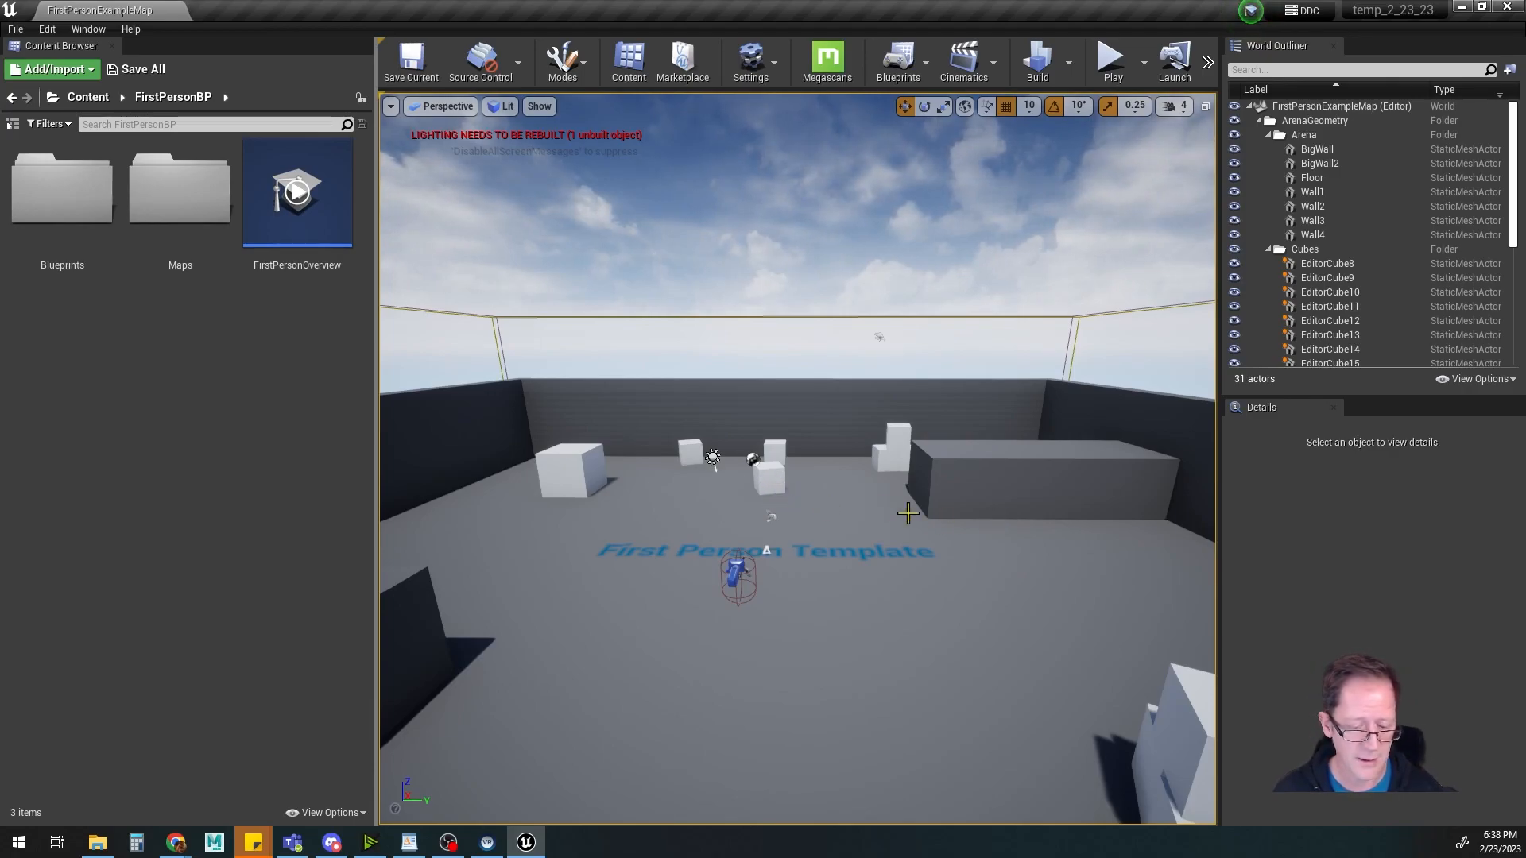
Search the Editor Preferences for "mouse" and enable Invert Middle Mouse Pan for the level editor viewports
{"action": "mouse_move", "coordinate": [797, 490]}
{"action": "middle_mouse_down"}
{"action": "mouse_move", "coordinate": [827, 453]}
{"action": "mouse_move", "coordinate": [755, 557]}
{"action": "mouse_move", "coordinate": [783, 531]}
{"action": "mouse_move", "coordinate": [768, 482]}
{"action": "middle_mouse_up"}
{"action": "left_click", "coordinate": [47, 29]}
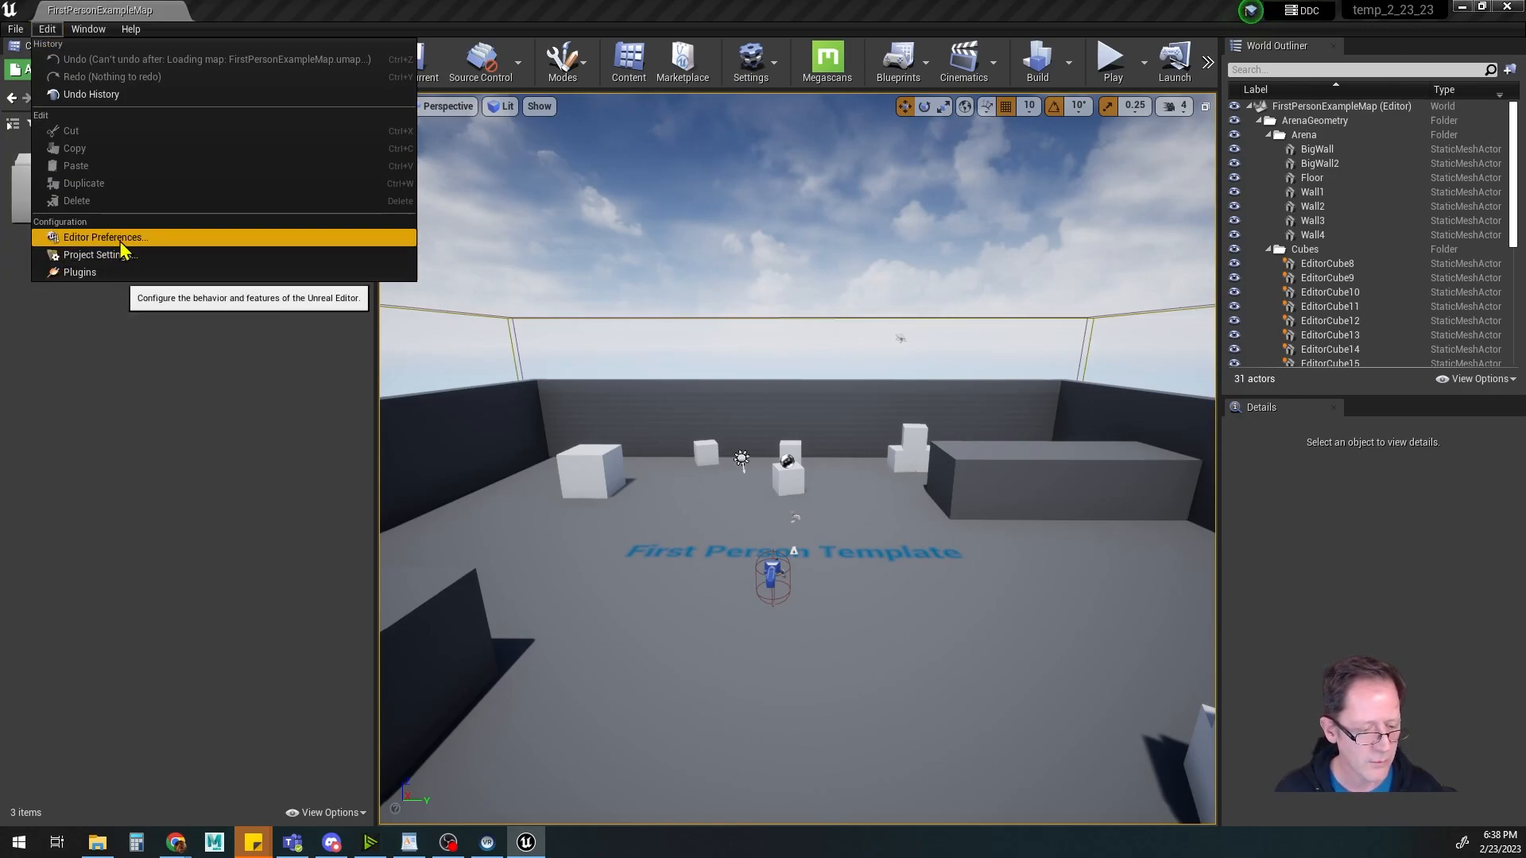
{"action": "left_click", "coordinate": [47, 29]}
{"action": "left_click", "coordinate": [47, 29]}
{"action": "left_click", "coordinate": [112, 241]}
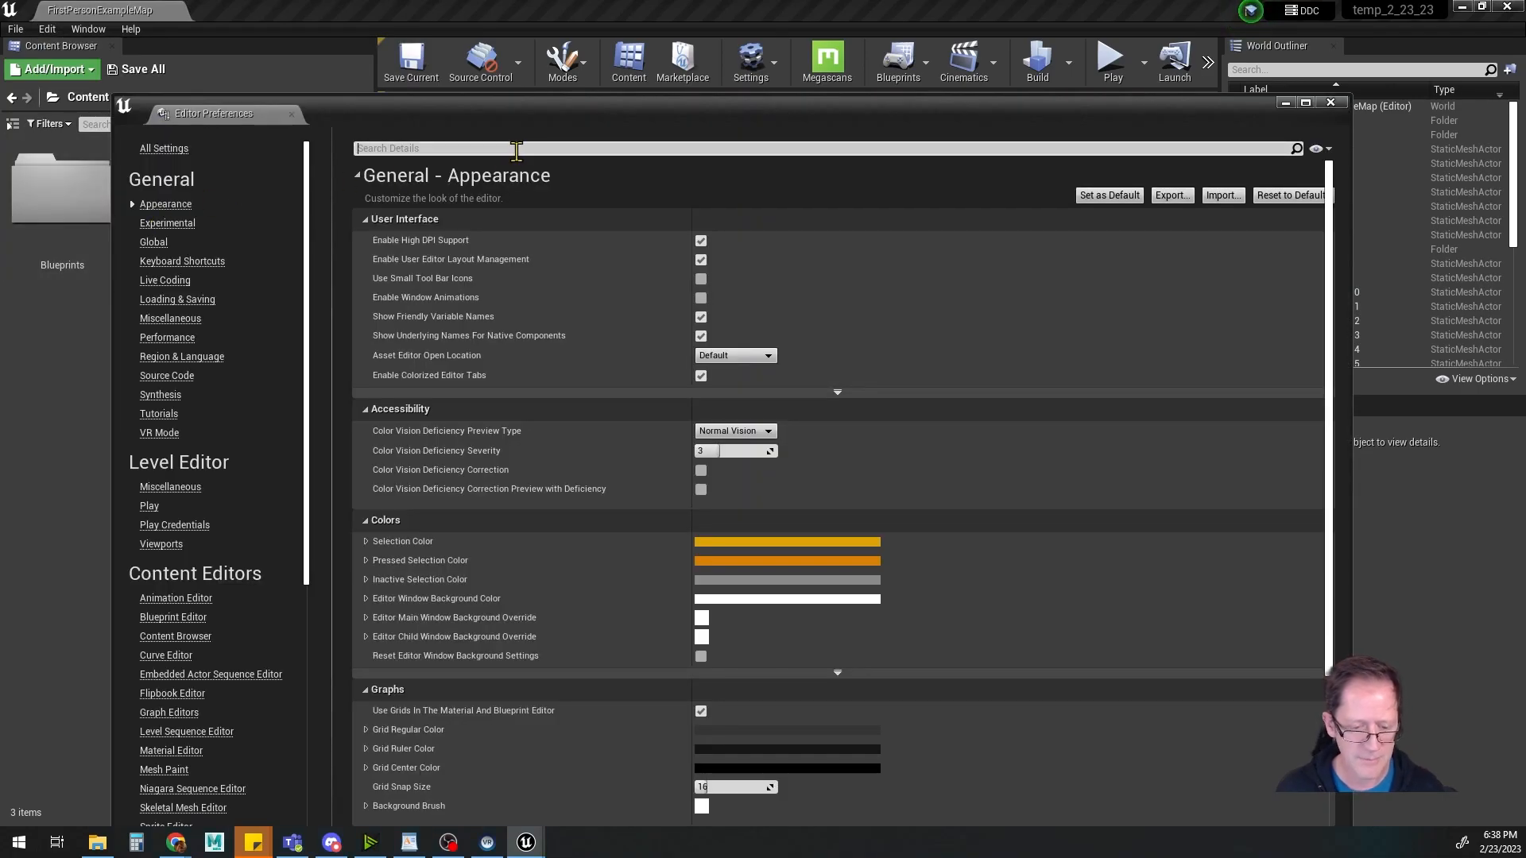
{"action": "left_click", "coordinate": [516, 148]}
{"action": "type", "text": "mouse"}
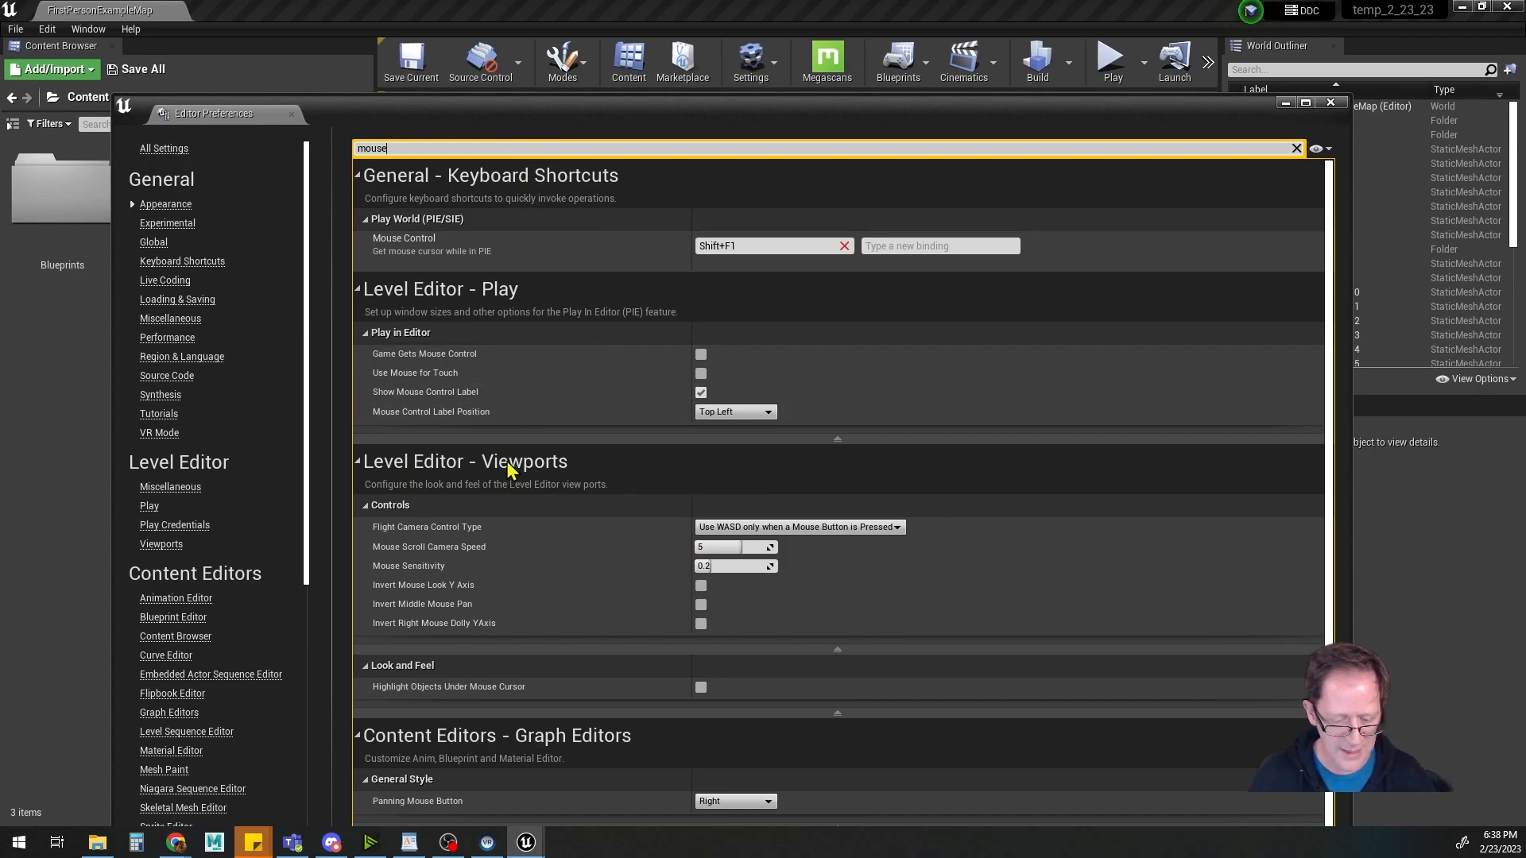
{"action": "left_click", "coordinate": [701, 604]}
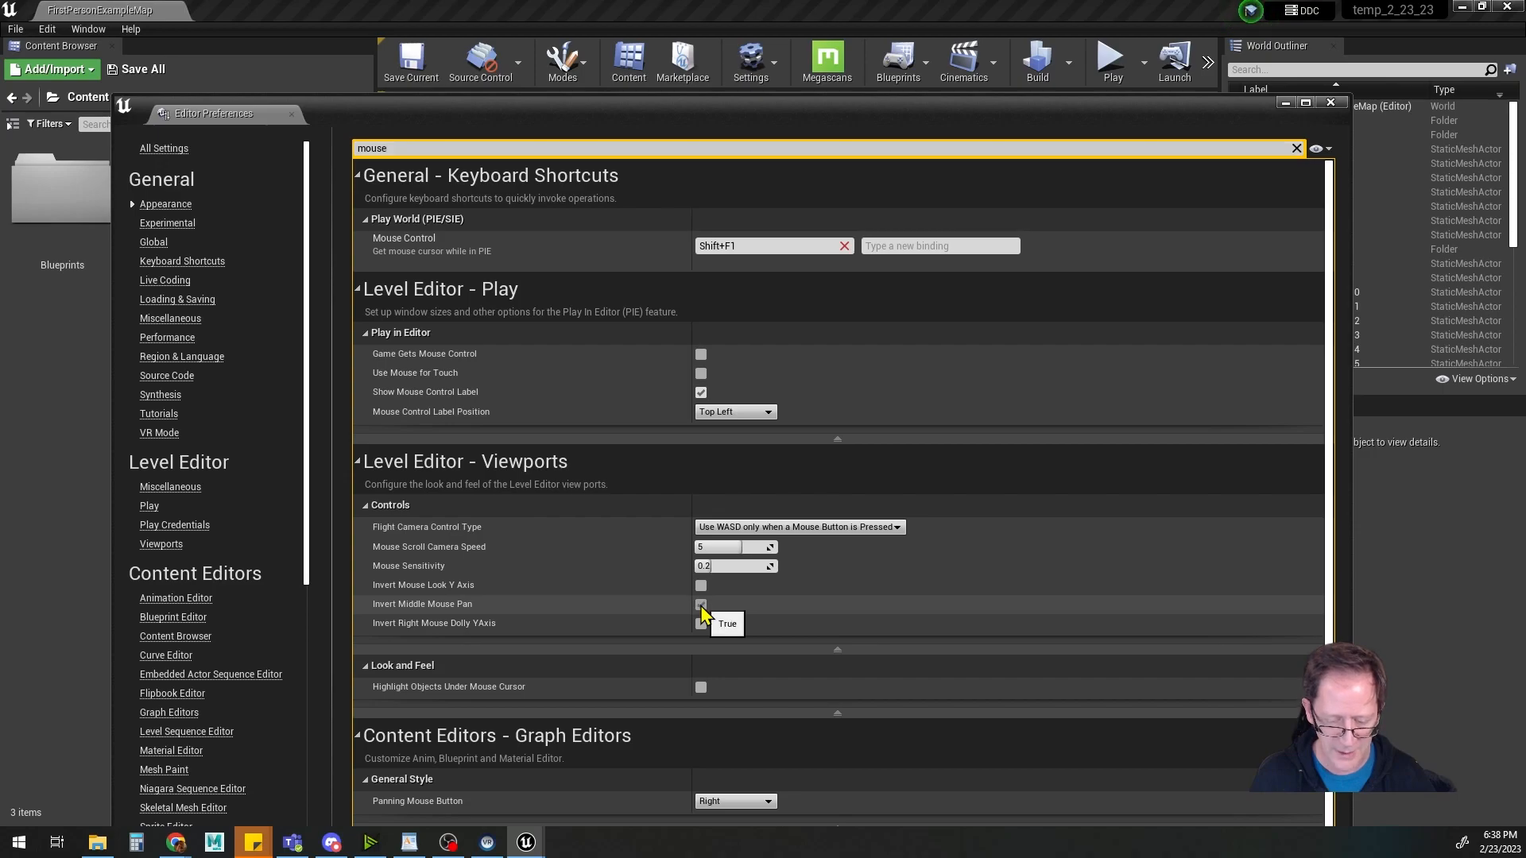
Clear the preferences search, save the settings as default with the configuration file made writable, and close the Editor Preferences
{"action": "left_click", "coordinate": [1297, 149]}
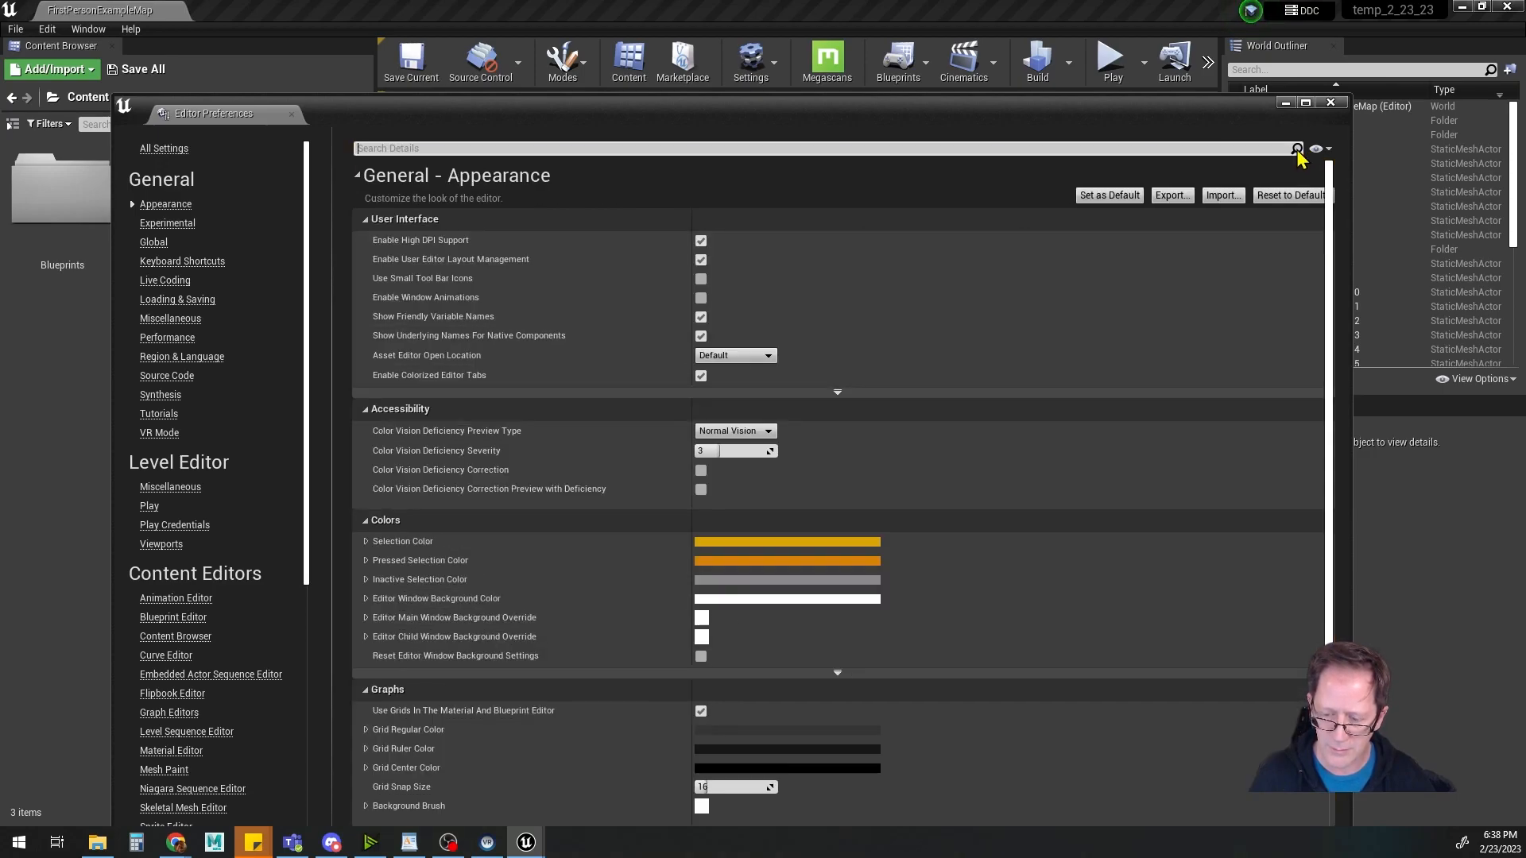
{"action": "left_click", "coordinate": [1117, 200]}
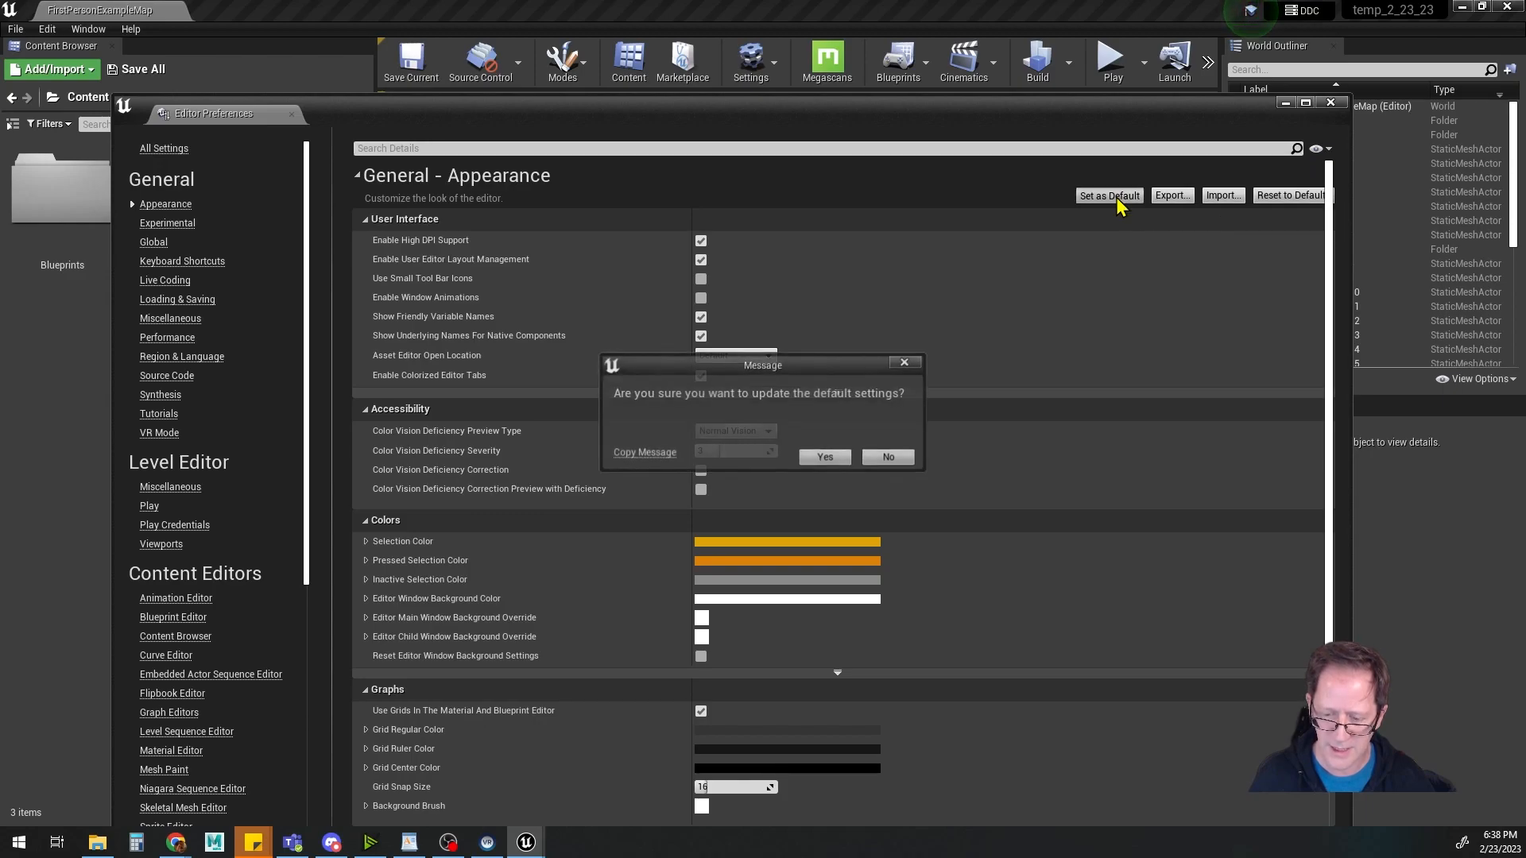
{"action": "left_click", "coordinate": [823, 458]}
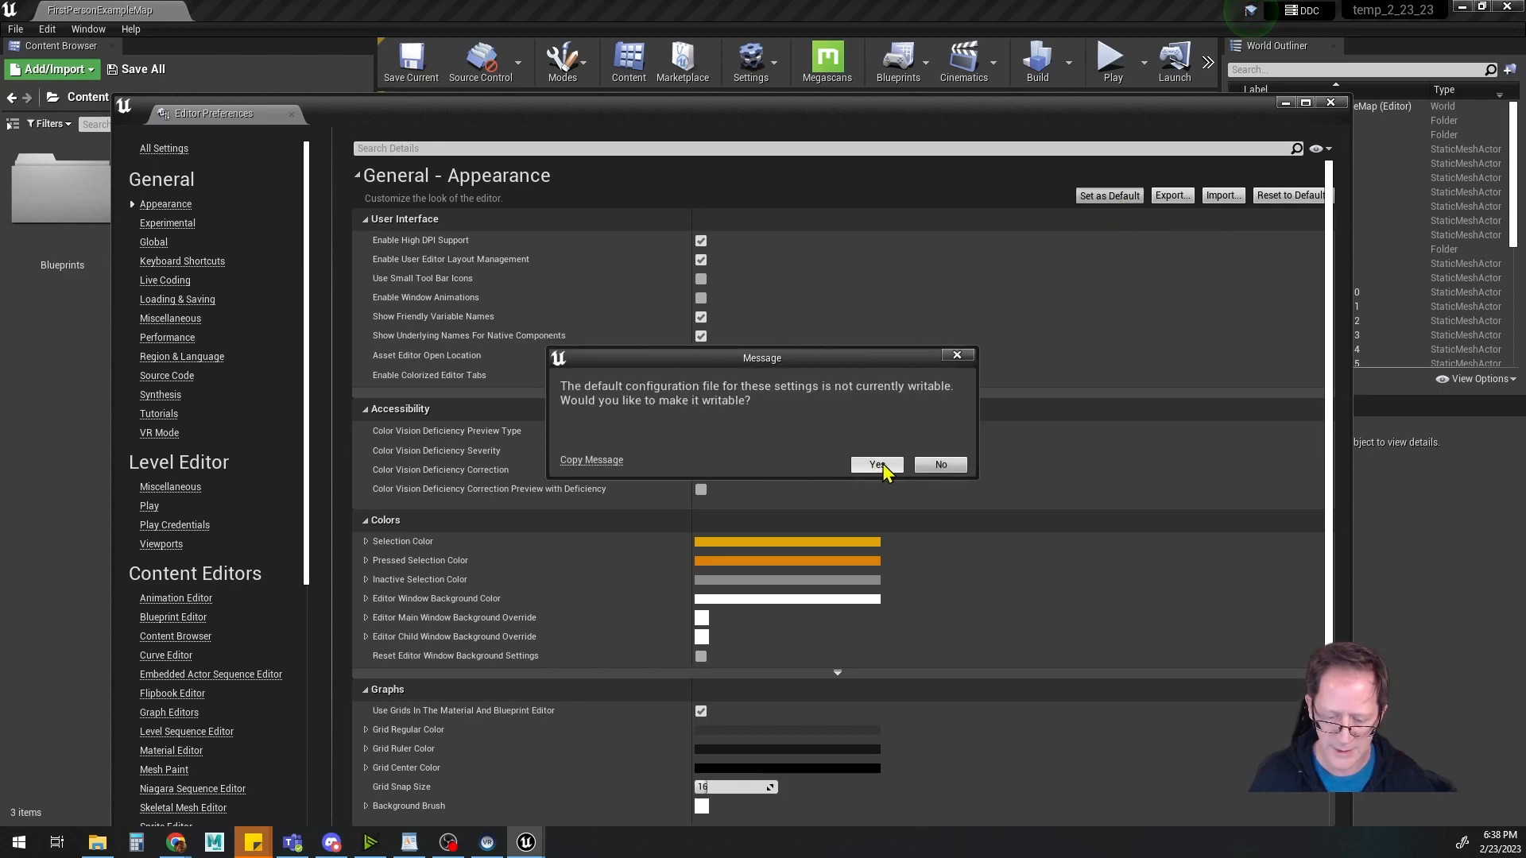
{"action": "left_click", "coordinate": [891, 463]}
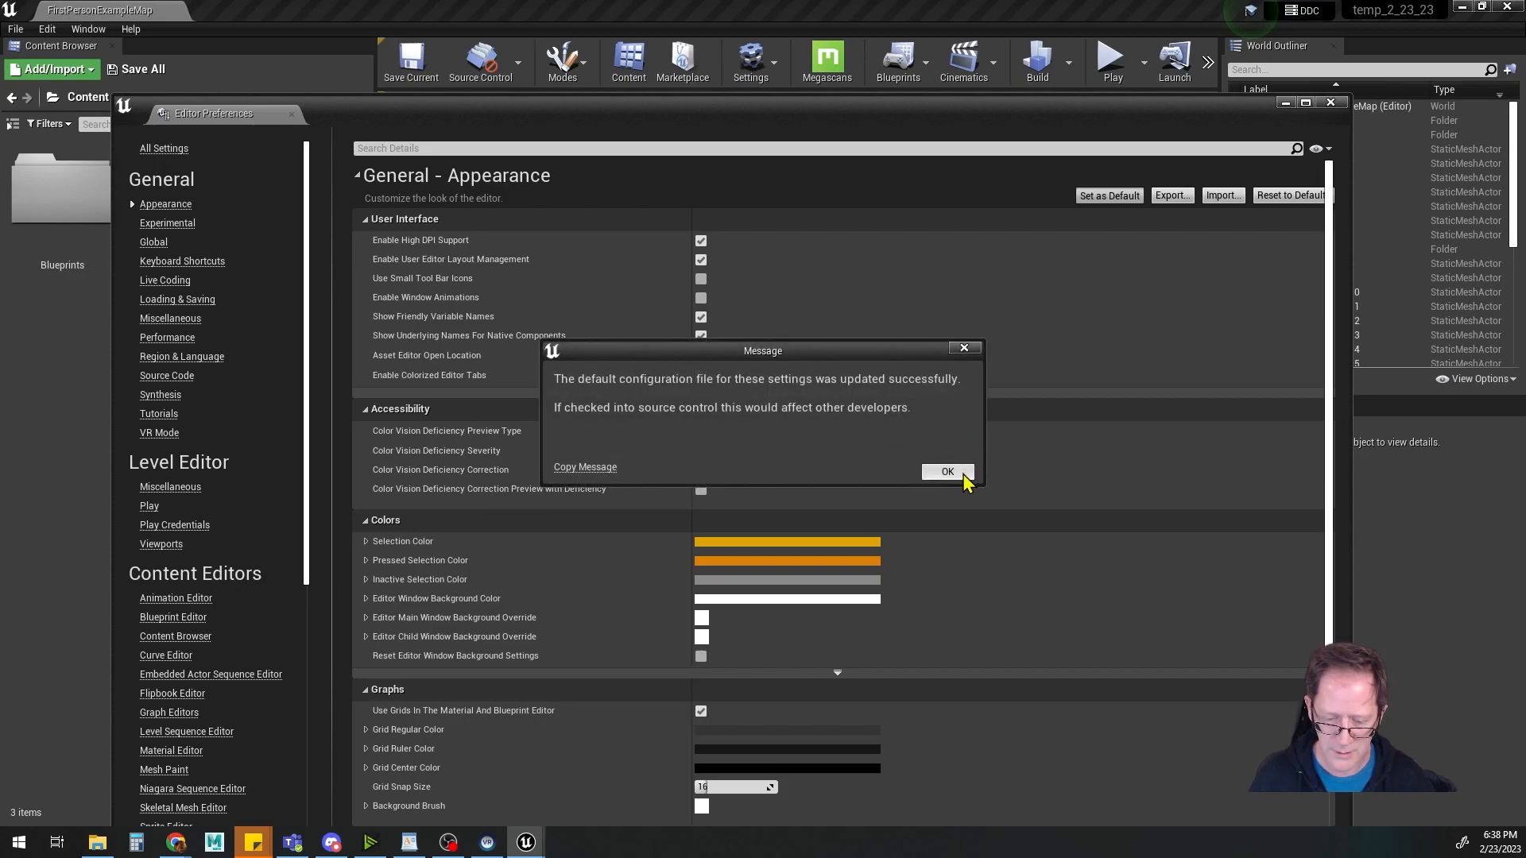
{"action": "left_click", "coordinate": [948, 473]}
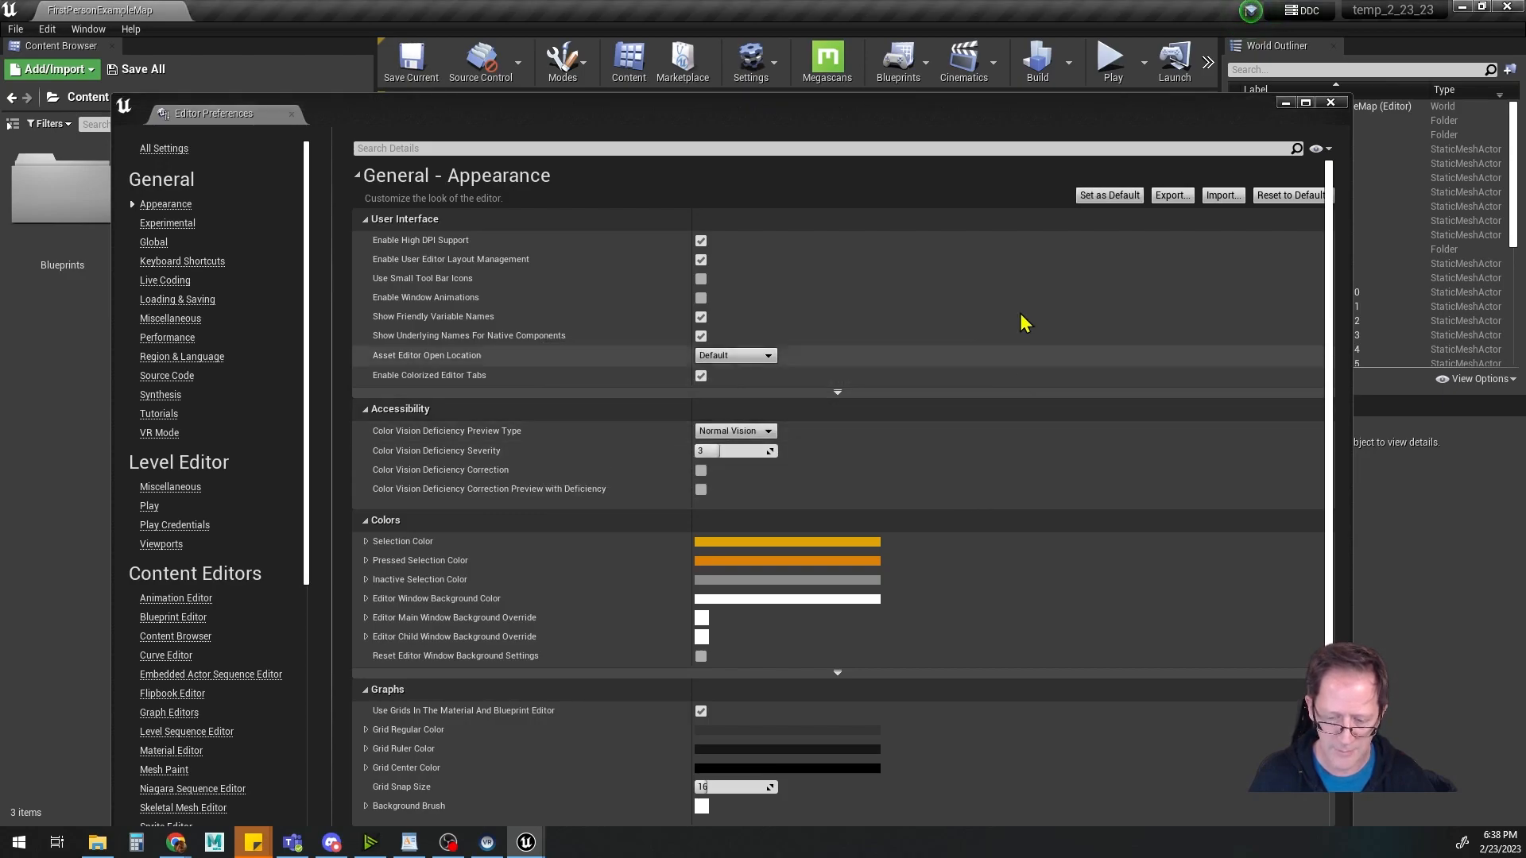
{"action": "left_click", "coordinate": [1331, 103]}
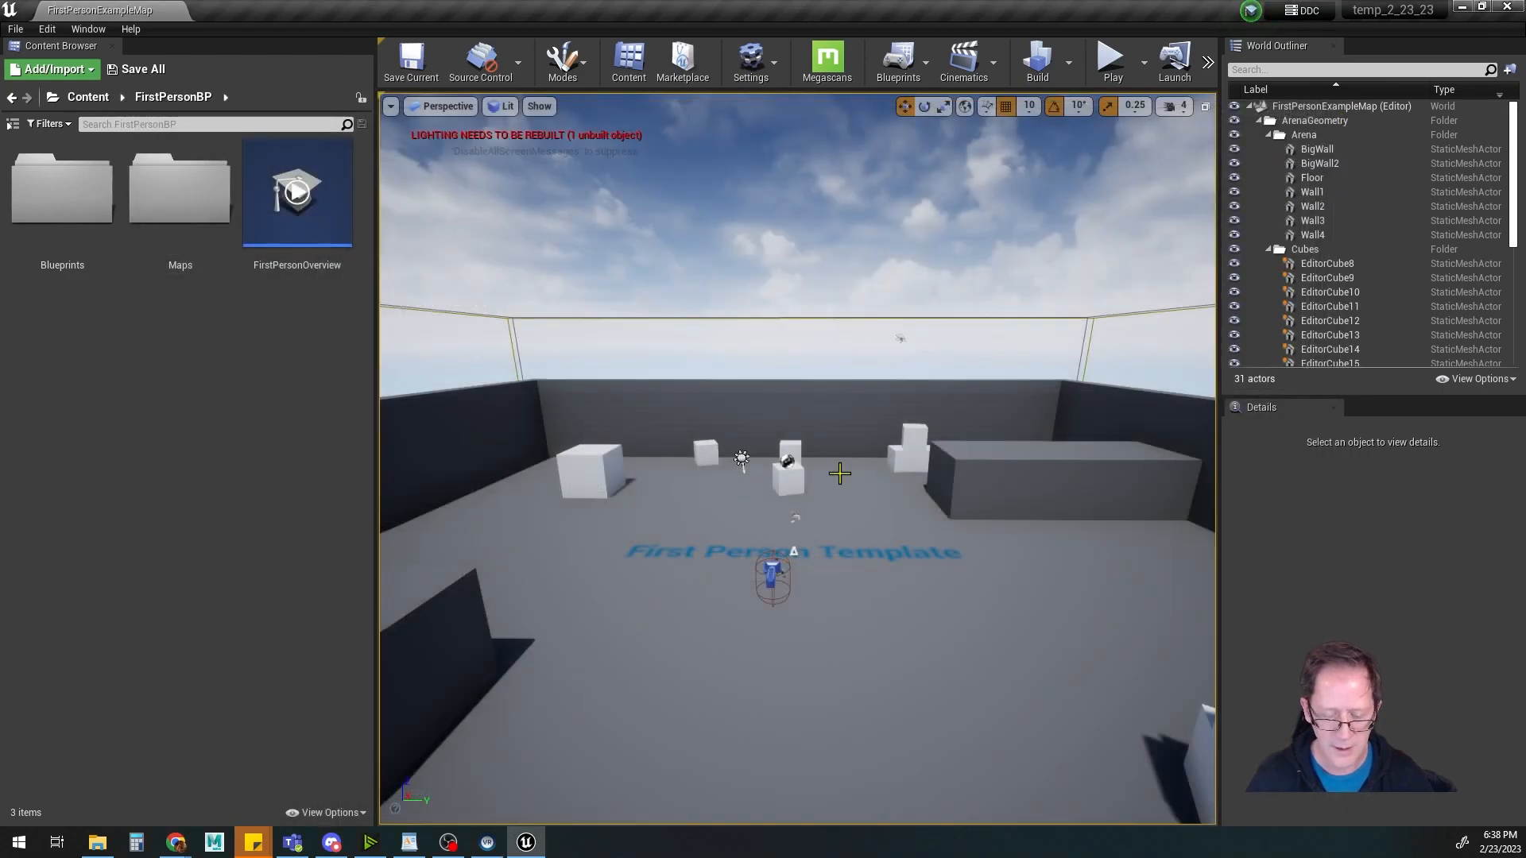
Go up from FirstPersonBP to the top-level Content folder in the Content Browser
{"action": "scroll", "coordinate": [834, 469], "scroll_direction": "up", "scroll_amount": 2}
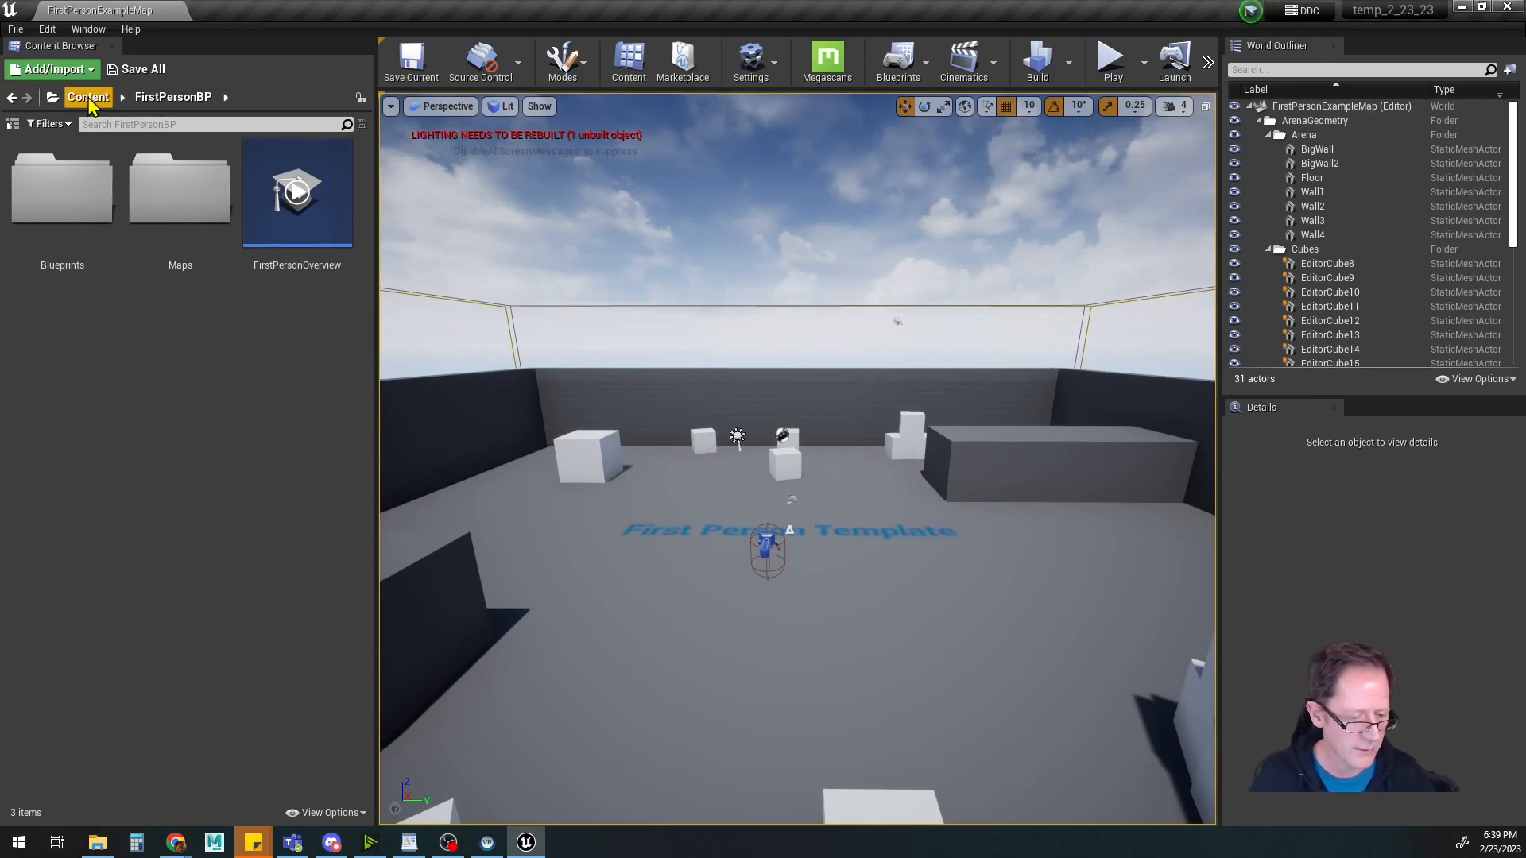
{"action": "left_click", "coordinate": [88, 99]}
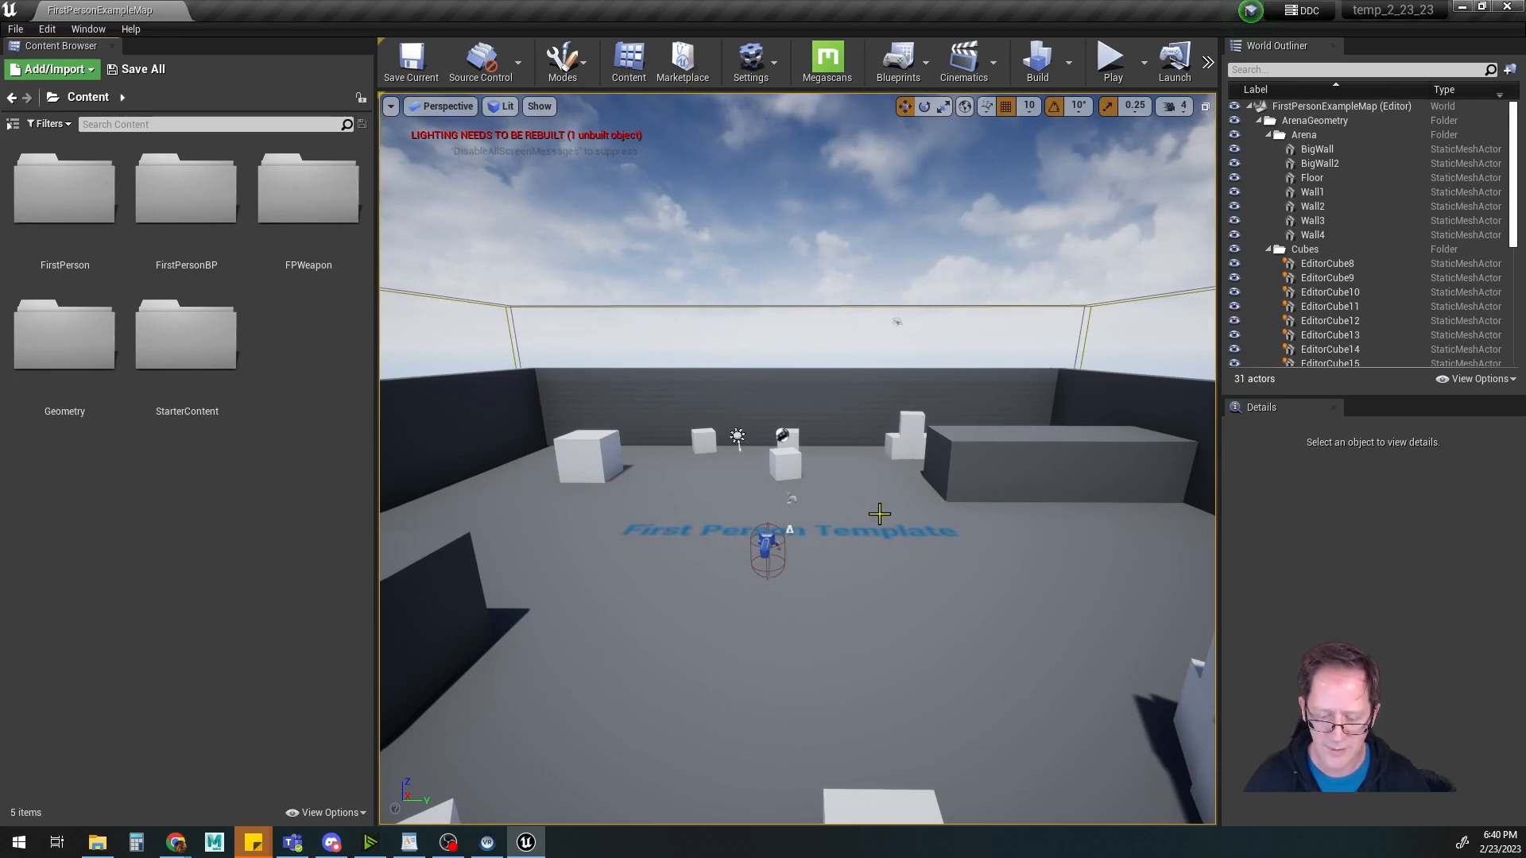
Examine the arena from different angles and distances by orbiting, zooming and panning the perspective view
{"action": "mouse_move", "coordinate": [916, 511]}
{"action": "left_mouse_down", "text": "alt"}
{"action": "mouse_move", "coordinate": [830, 537]}
{"action": "mouse_move", "coordinate": [715, 541]}
{"action": "mouse_move", "coordinate": [795, 576]}
{"action": "mouse_move", "coordinate": [1085, 557]}
{"action": "mouse_move", "coordinate": [974, 521]}
{"action": "mouse_move", "coordinate": [755, 560]}
{"action": "mouse_move", "coordinate": [815, 501]}
{"action": "mouse_move", "coordinate": [823, 592]}
{"action": "mouse_move", "coordinate": [763, 509]}
{"action": "mouse_move", "coordinate": [915, 514]}
{"action": "left_mouse_up", "text": "alt"}
{"action": "mouse_move", "coordinate": [775, 541]}
{"action": "left_mouse_down", "text": "alt"}
{"action": "mouse_move", "coordinate": [803, 524]}
{"action": "mouse_move", "coordinate": [795, 556]}
{"action": "mouse_move", "coordinate": [771, 548]}
{"action": "mouse_move", "coordinate": [783, 557]}
{"action": "mouse_move", "coordinate": [787, 532]}
{"action": "mouse_move", "coordinate": [771, 547]}
{"action": "left_mouse_up", "text": "alt"}
{"action": "mouse_move", "coordinate": [790, 558]}
{"action": "right_mouse_down", "text": "alt"}
{"action": "mouse_move", "coordinate": [843, 558]}
{"action": "mouse_move", "coordinate": [767, 558]}
{"action": "mouse_move", "coordinate": [843, 557]}
{"action": "mouse_move", "coordinate": [795, 557]}
{"action": "right_mouse_up", "text": "alt"}
{"action": "scroll", "coordinate": [737, 570], "scroll_direction": "up", "scroll_amount": 5}
{"action": "scroll", "coordinate": [736, 570], "scroll_direction": "up", "scroll_amount": 8}
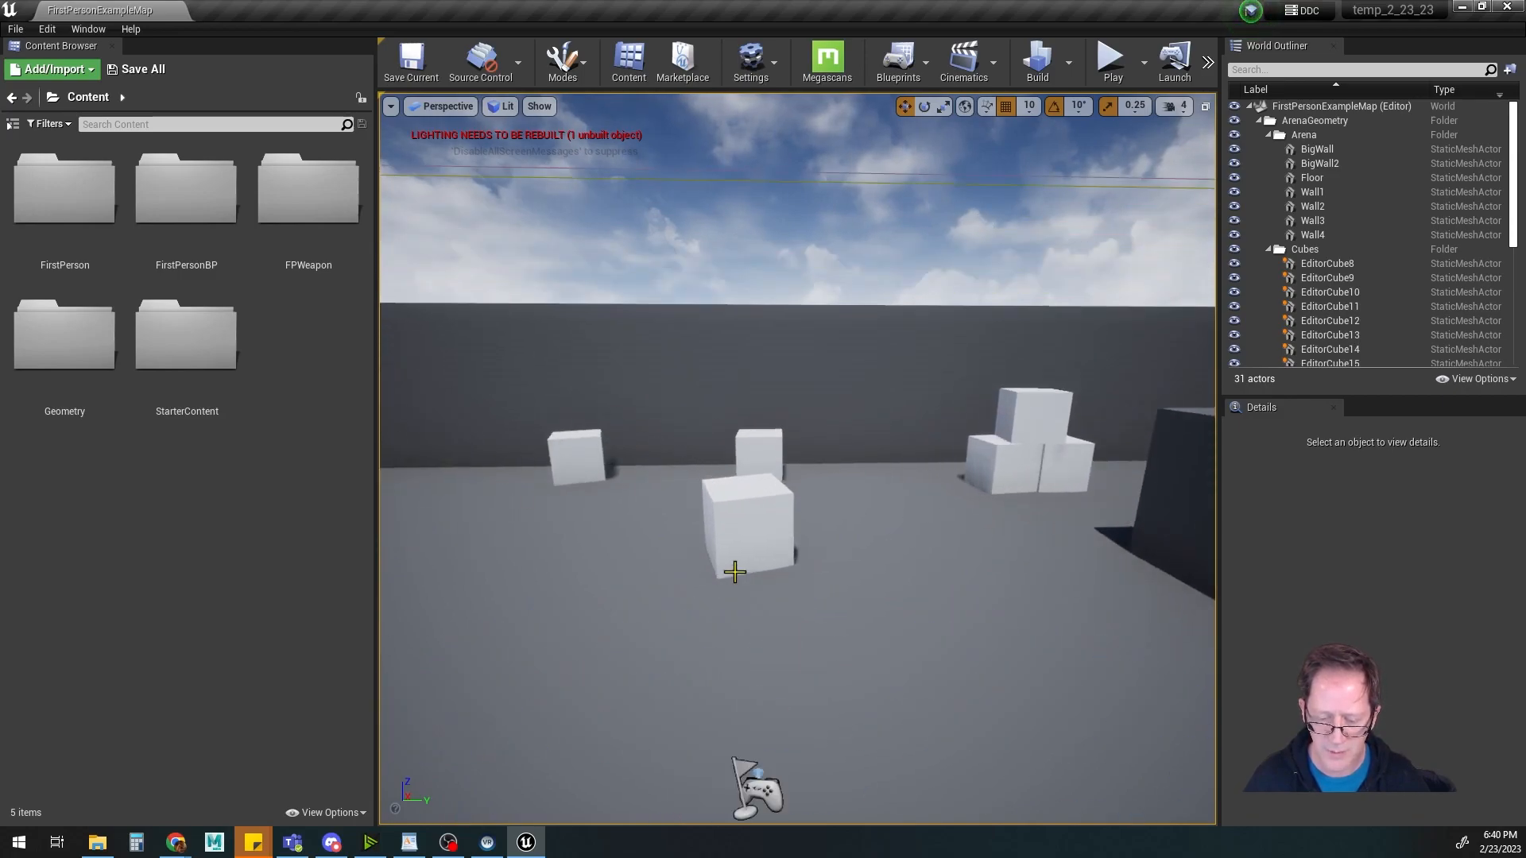
{"action": "scroll", "coordinate": [733, 571], "scroll_direction": "down", "scroll_amount": 3}
{"action": "scroll", "coordinate": [730, 571], "scroll_direction": "down", "scroll_amount": 6}
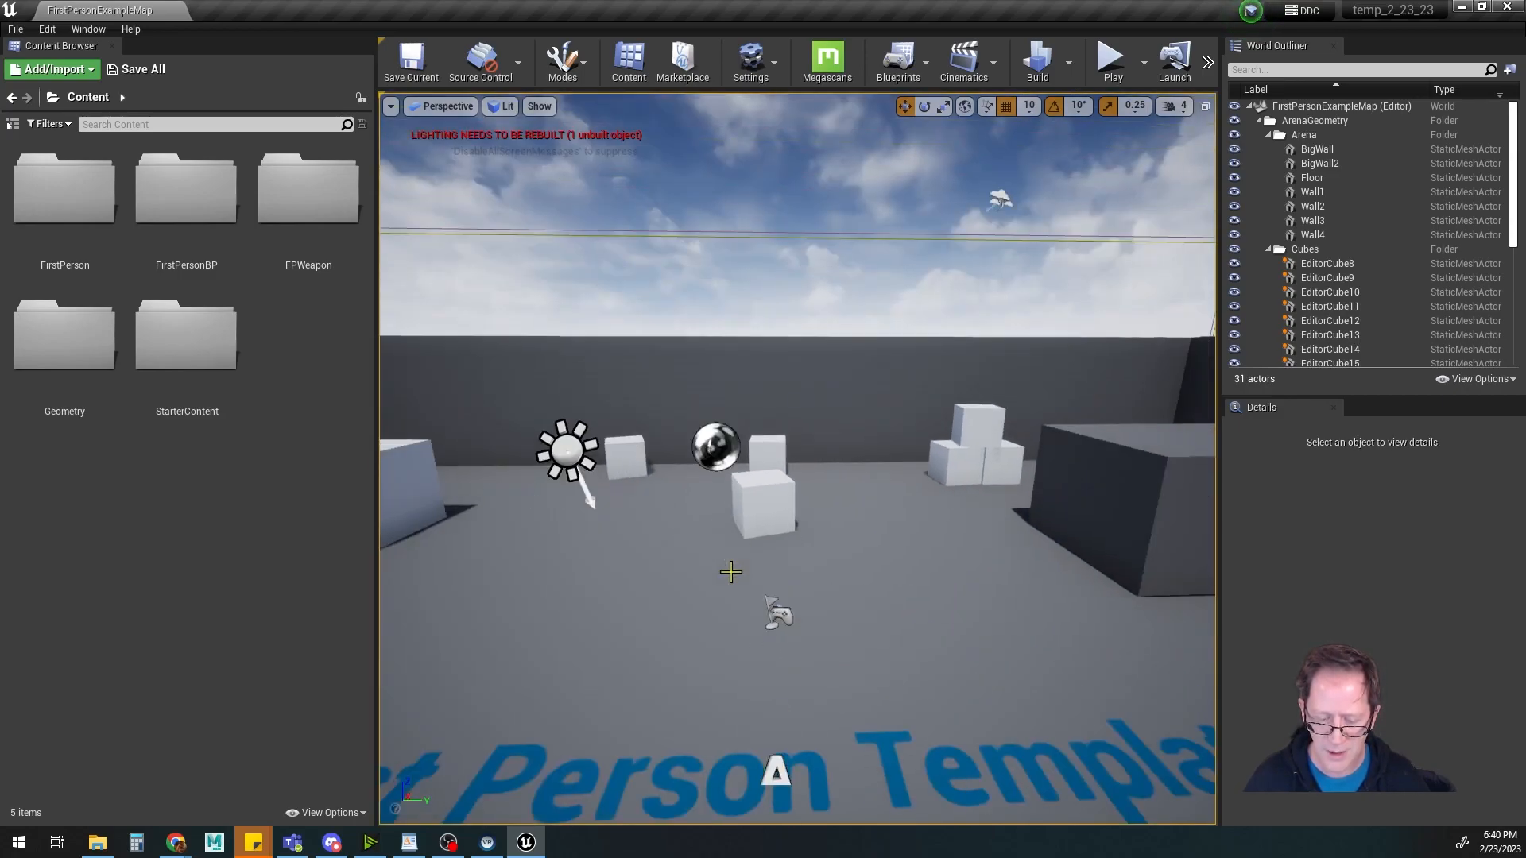
{"action": "scroll", "coordinate": [729, 572], "scroll_direction": "up", "scroll_amount": 7}
{"action": "scroll", "coordinate": [728, 574], "scroll_direction": "down", "scroll_amount": 2}
{"action": "scroll", "coordinate": [728, 574], "scroll_direction": "down", "scroll_amount": 8}
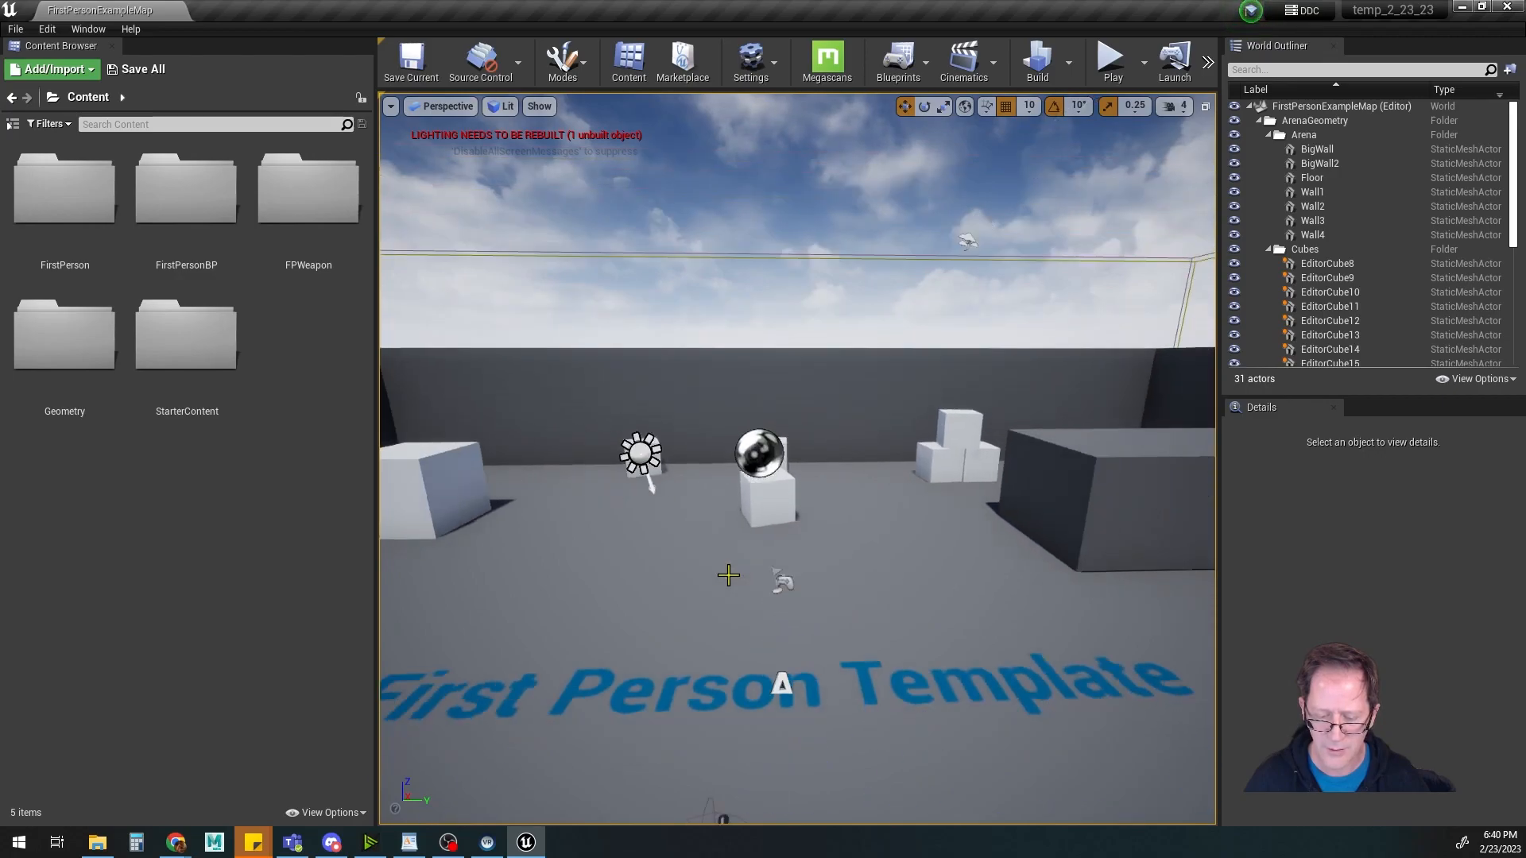
{"action": "mouse_move", "coordinate": [732, 555]}
{"action": "middle_mouse_down"}
{"action": "mouse_move", "coordinate": [731, 576]}
{"action": "mouse_move", "coordinate": [731, 548]}
{"action": "middle_mouse_up"}
{"action": "left_click_drag", "start_coordinate": [719, 562], "coordinate": [652, 574], "text": "alt"}
{"action": "mouse_move", "coordinate": [719, 562]}
{"action": "right_mouse_down", "text": "alt"}
{"action": "mouse_move", "coordinate": [668, 562]}
{"action": "mouse_move", "coordinate": [725, 562]}
{"action": "right_mouse_up", "text": "alt"}
{"action": "scroll", "coordinate": [699, 565], "scroll_direction": "up", "scroll_amount": 7}
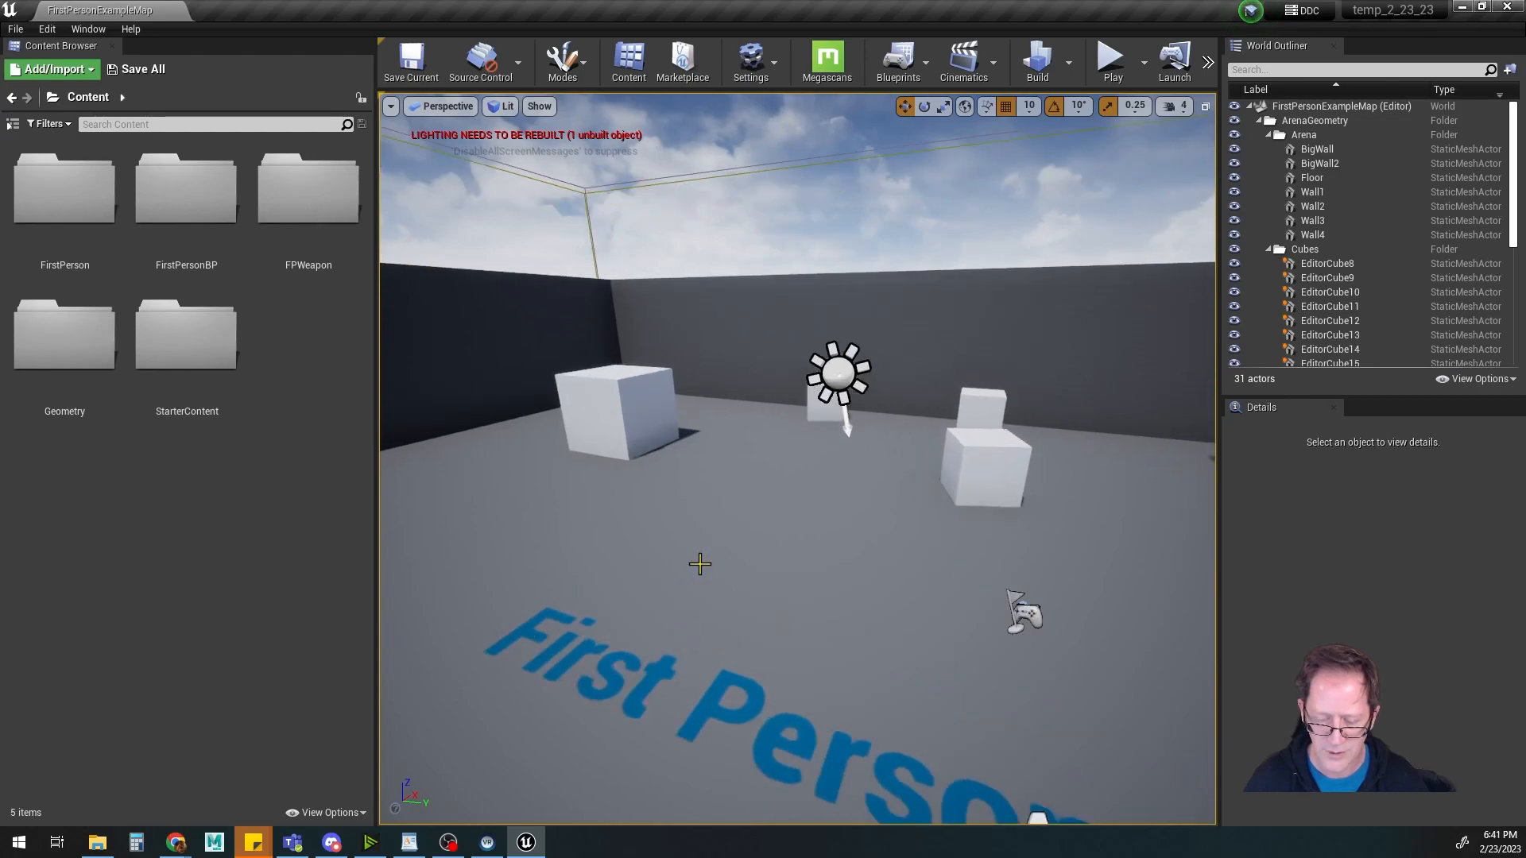
{"action": "scroll", "coordinate": [697, 564], "scroll_direction": "down", "scroll_amount": 6}
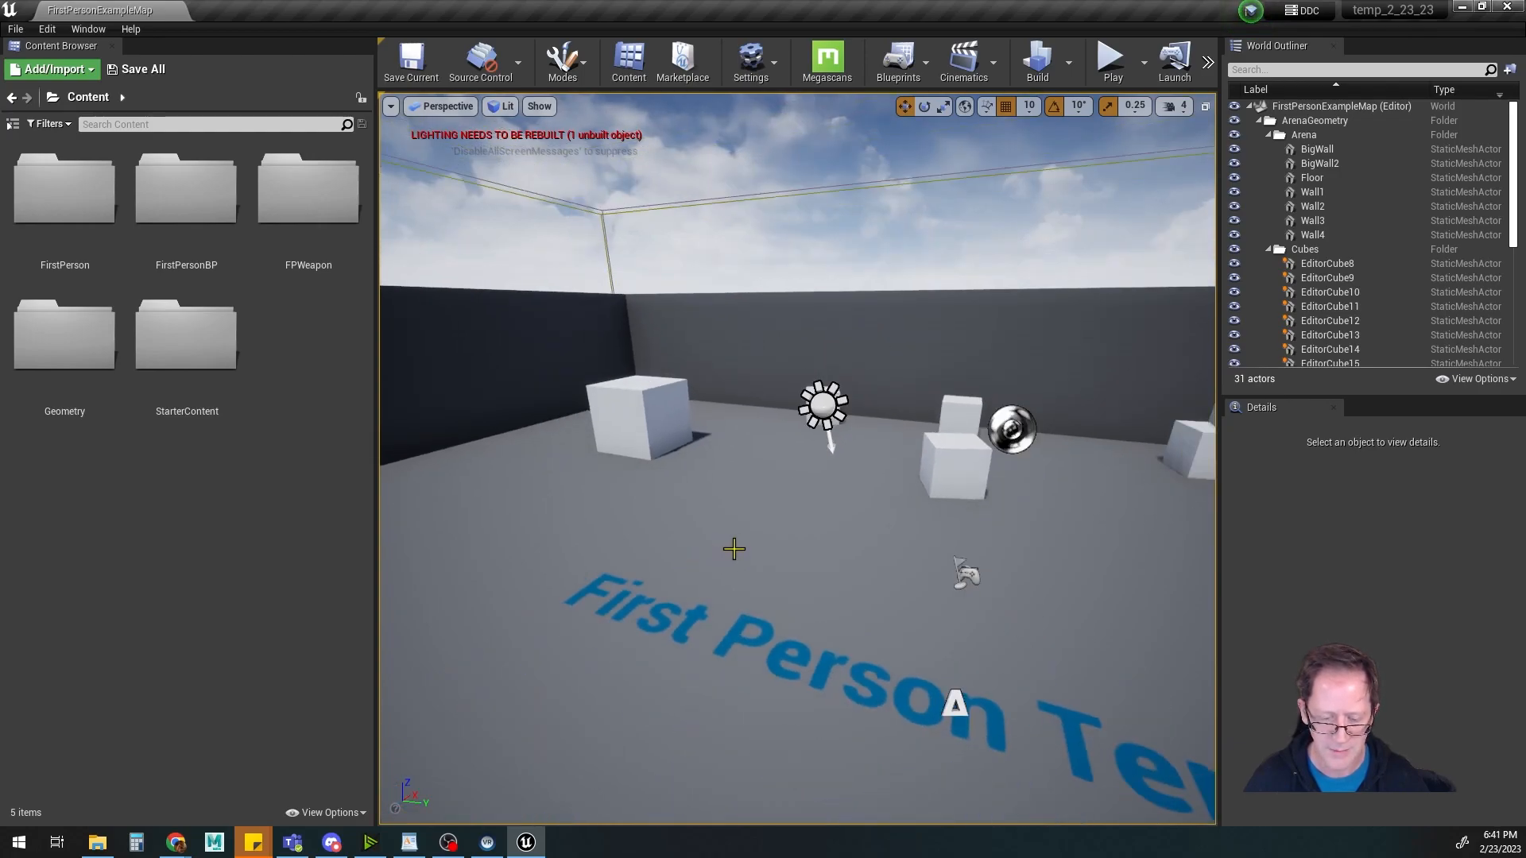
{"action": "scroll", "coordinate": [743, 550], "scroll_direction": "down", "scroll_amount": 12}
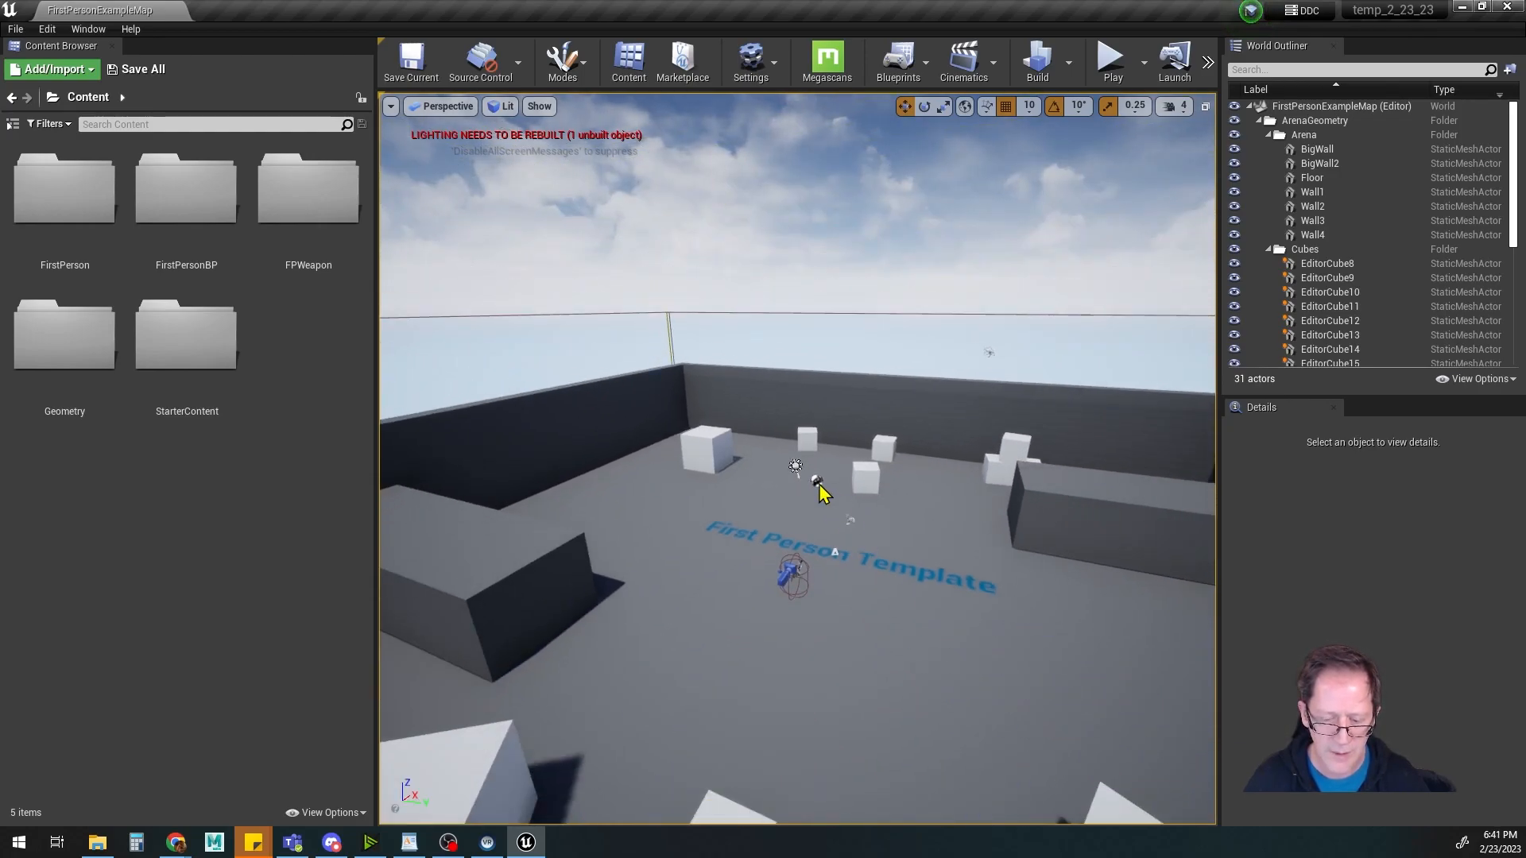
{"action": "scroll", "coordinate": [819, 484], "scroll_direction": "down", "scroll_amount": 10}
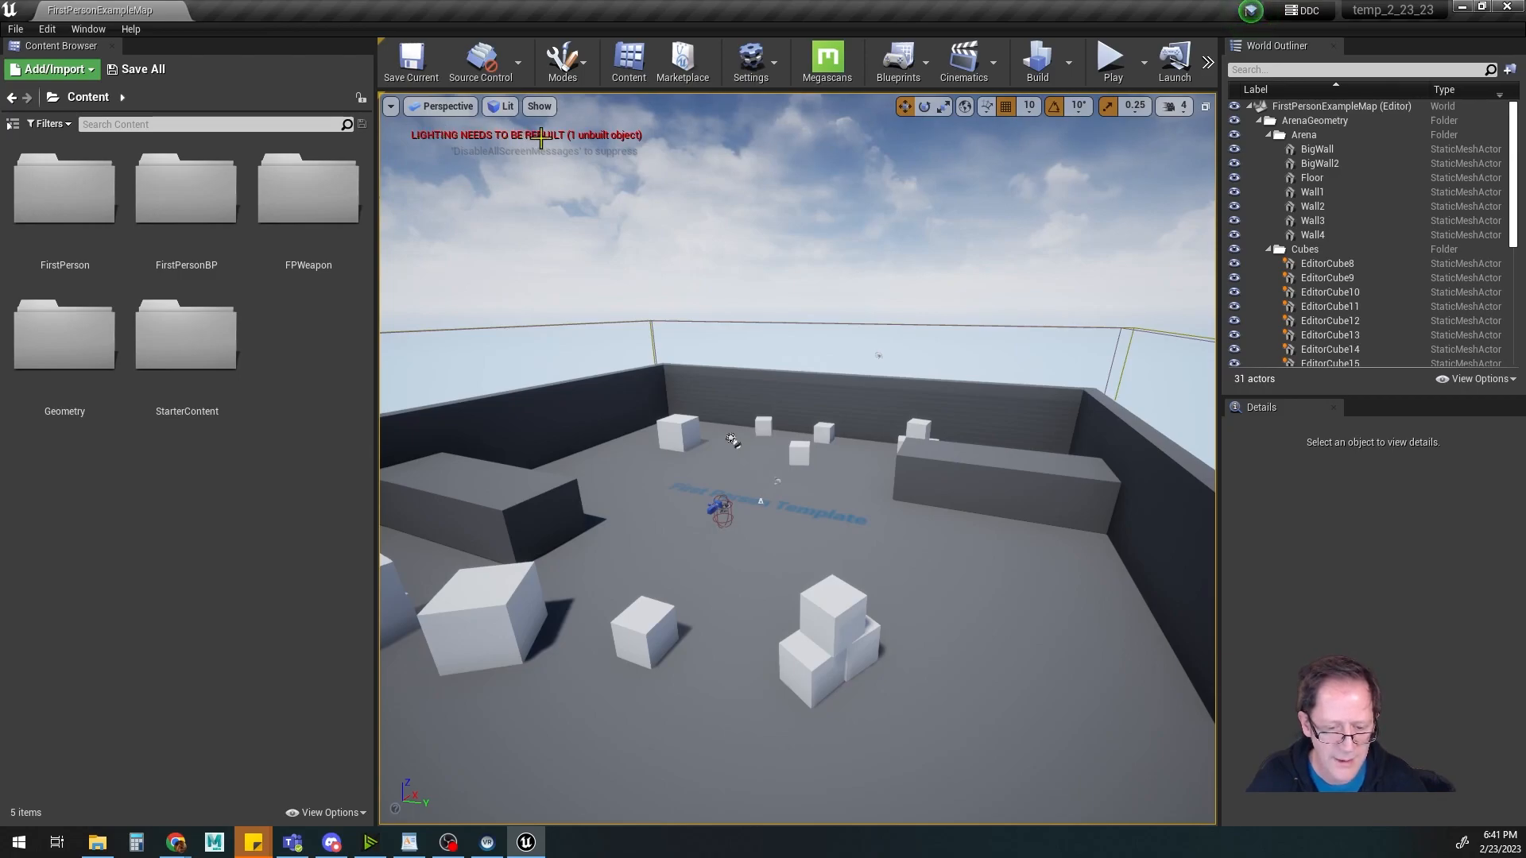
{"action": "middle_click_drag", "start_coordinate": [590, 570], "coordinate": [692, 570], "text": "alt"}
{"action": "left_click_drag", "start_coordinate": [585, 602], "coordinate": [537, 578], "text": "alt"}
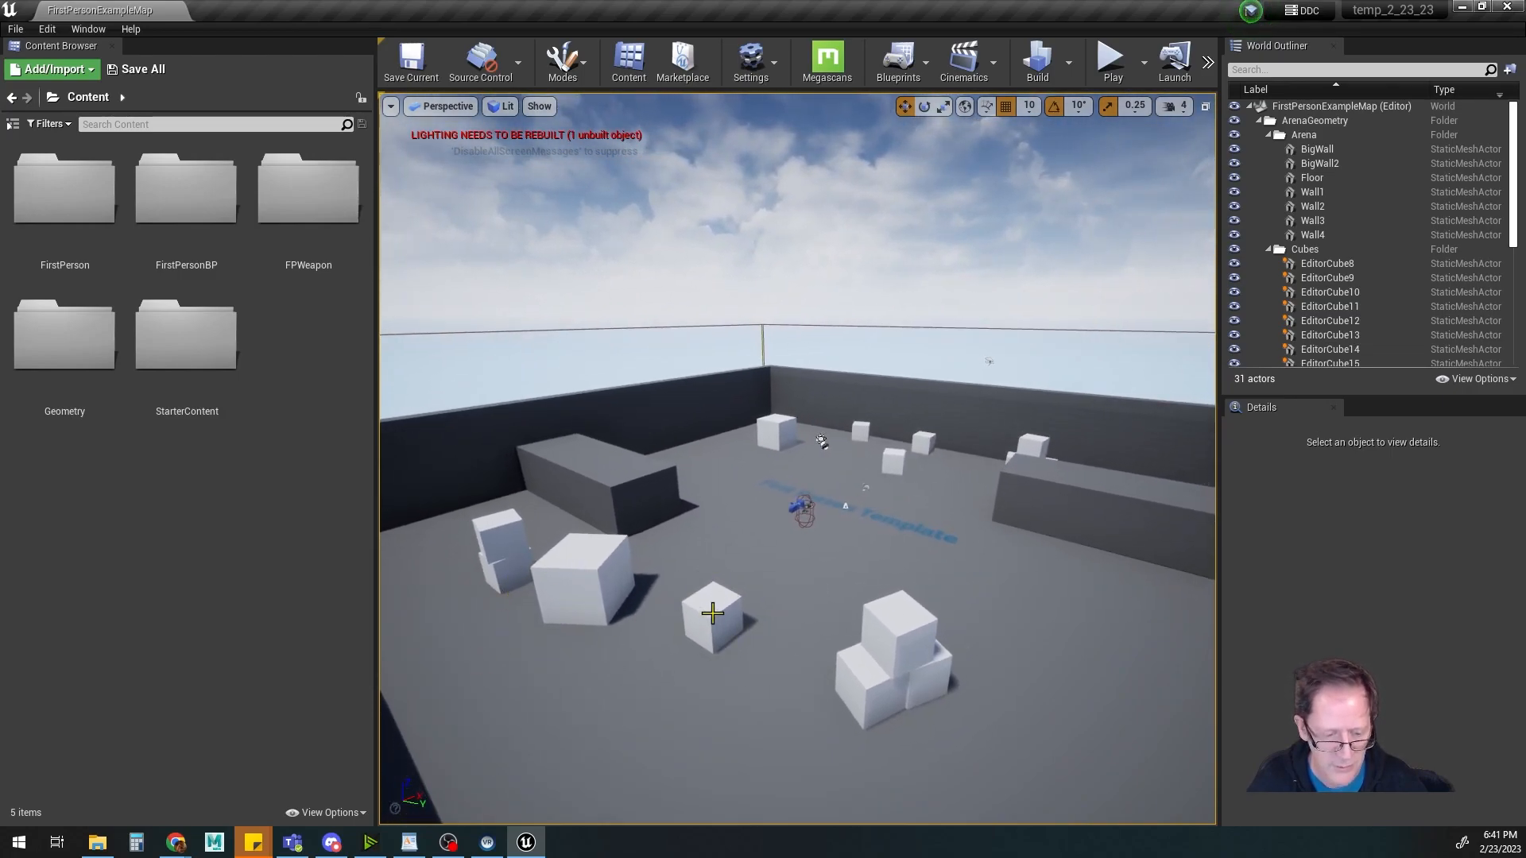
{"action": "middle_click_drag", "start_coordinate": [730, 613], "coordinate": [668, 614], "text": "alt"}
{"action": "left_click_drag", "start_coordinate": [756, 624], "coordinate": [870, 624], "text": "alt"}
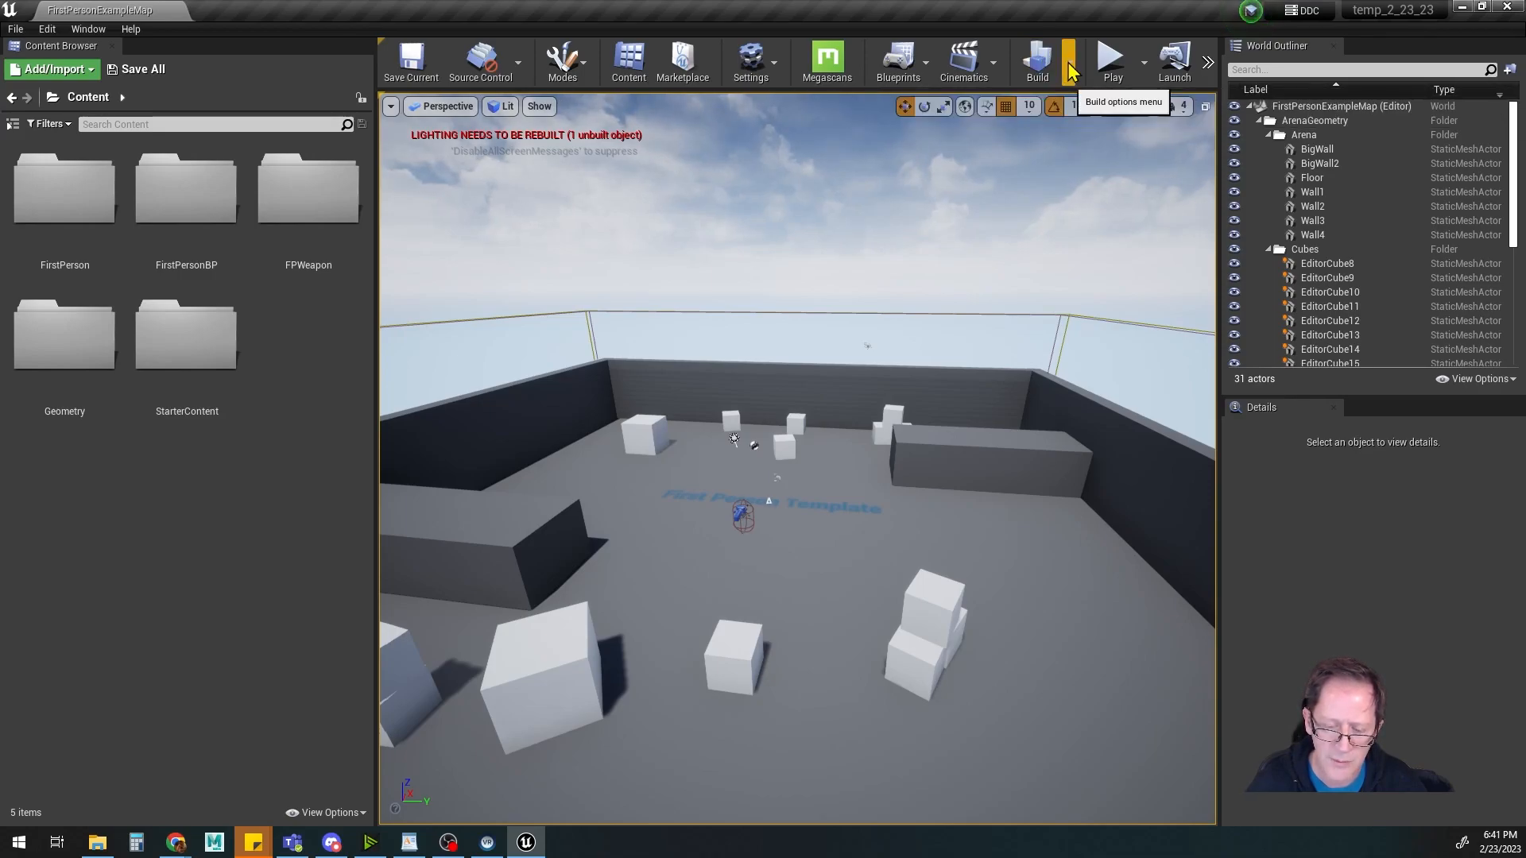
Build only the lighting for the level and look through the actors in the World Outliner meanwhile
{"action": "left_click", "coordinate": [1070, 71]}
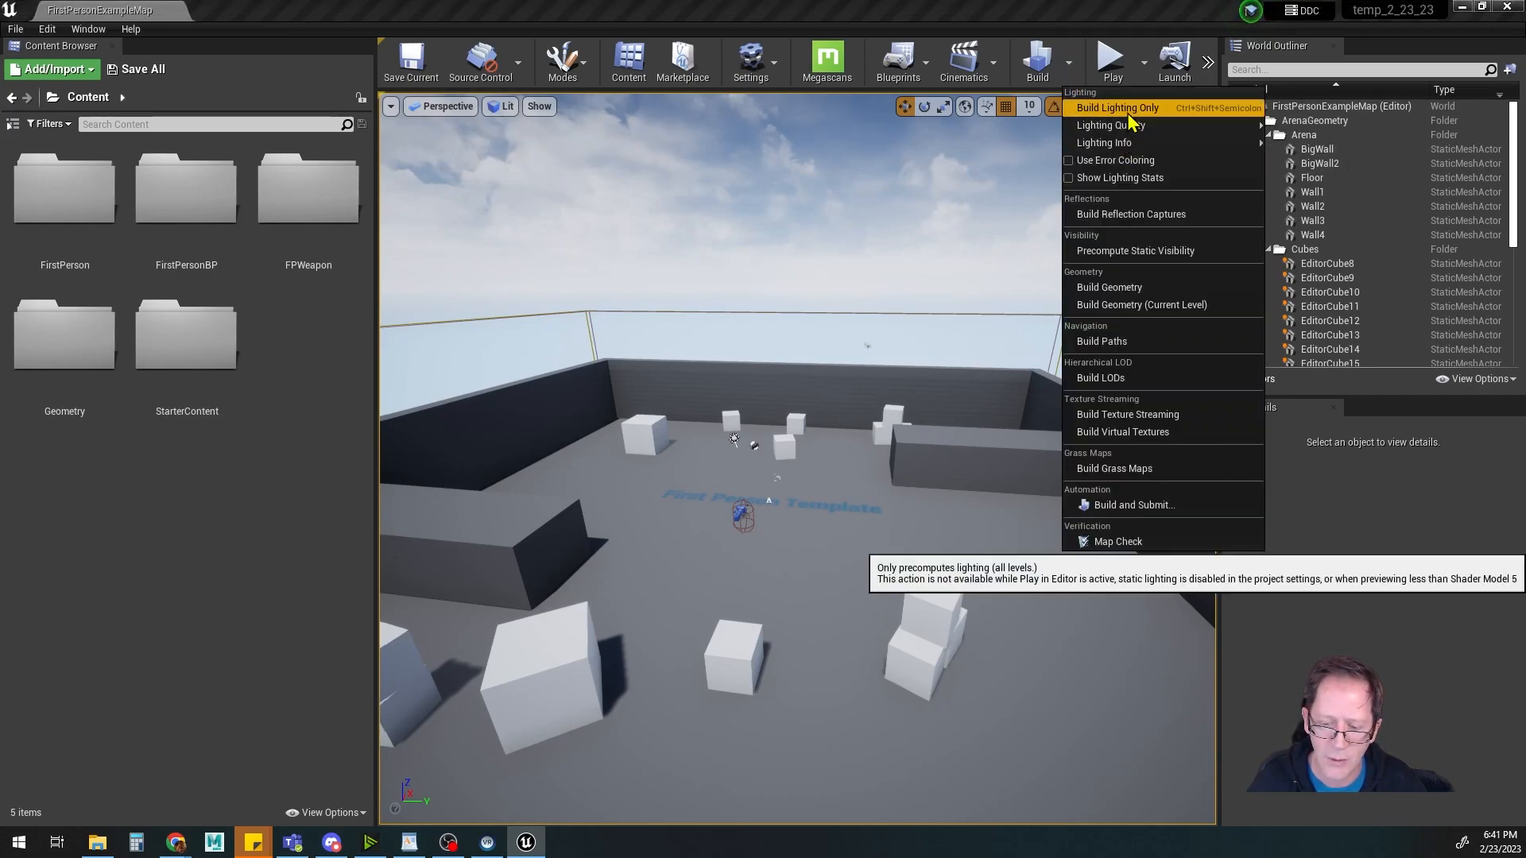
{"action": "left_click", "coordinate": [1130, 109]}
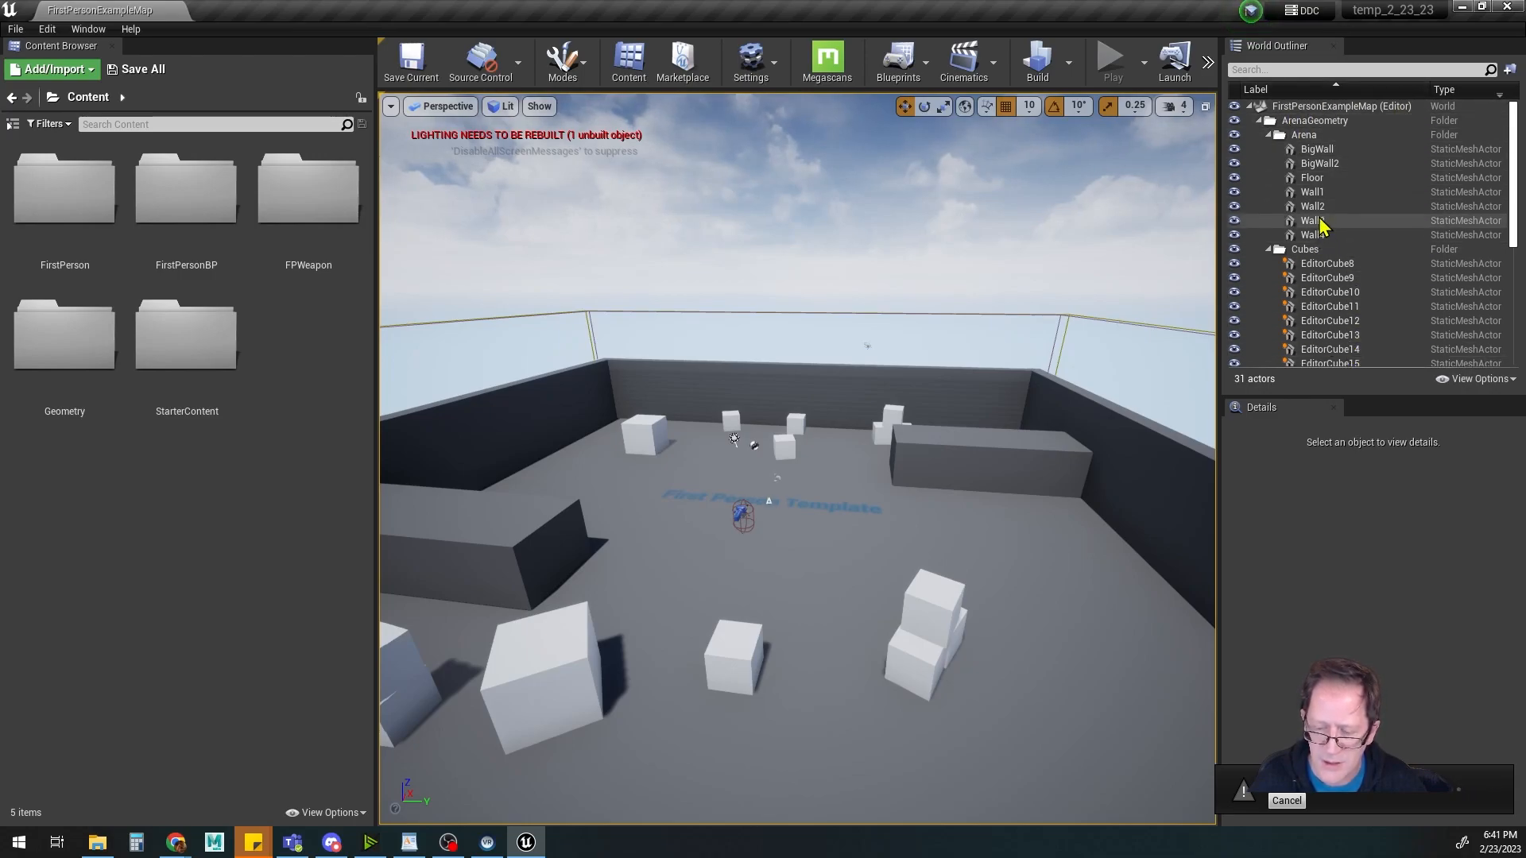
{"action": "scroll", "coordinate": [1332, 253], "scroll_direction": "down", "scroll_amount": 3}
{"action": "scroll", "coordinate": [1331, 253], "scroll_direction": "down", "scroll_amount": 2}
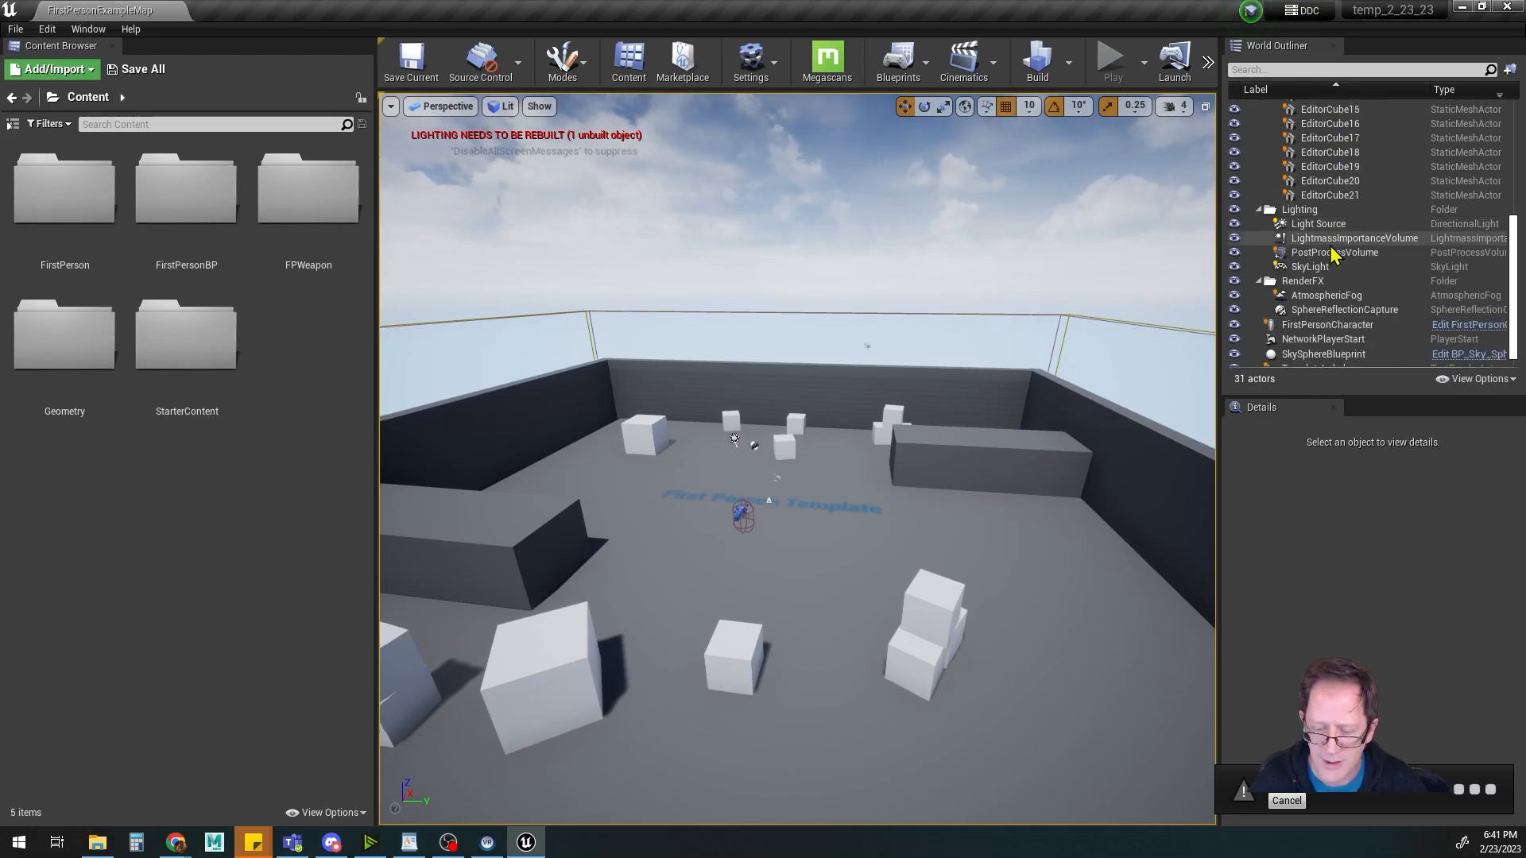
{"action": "scroll", "coordinate": [1332, 254], "scroll_direction": "down", "scroll_amount": 2}
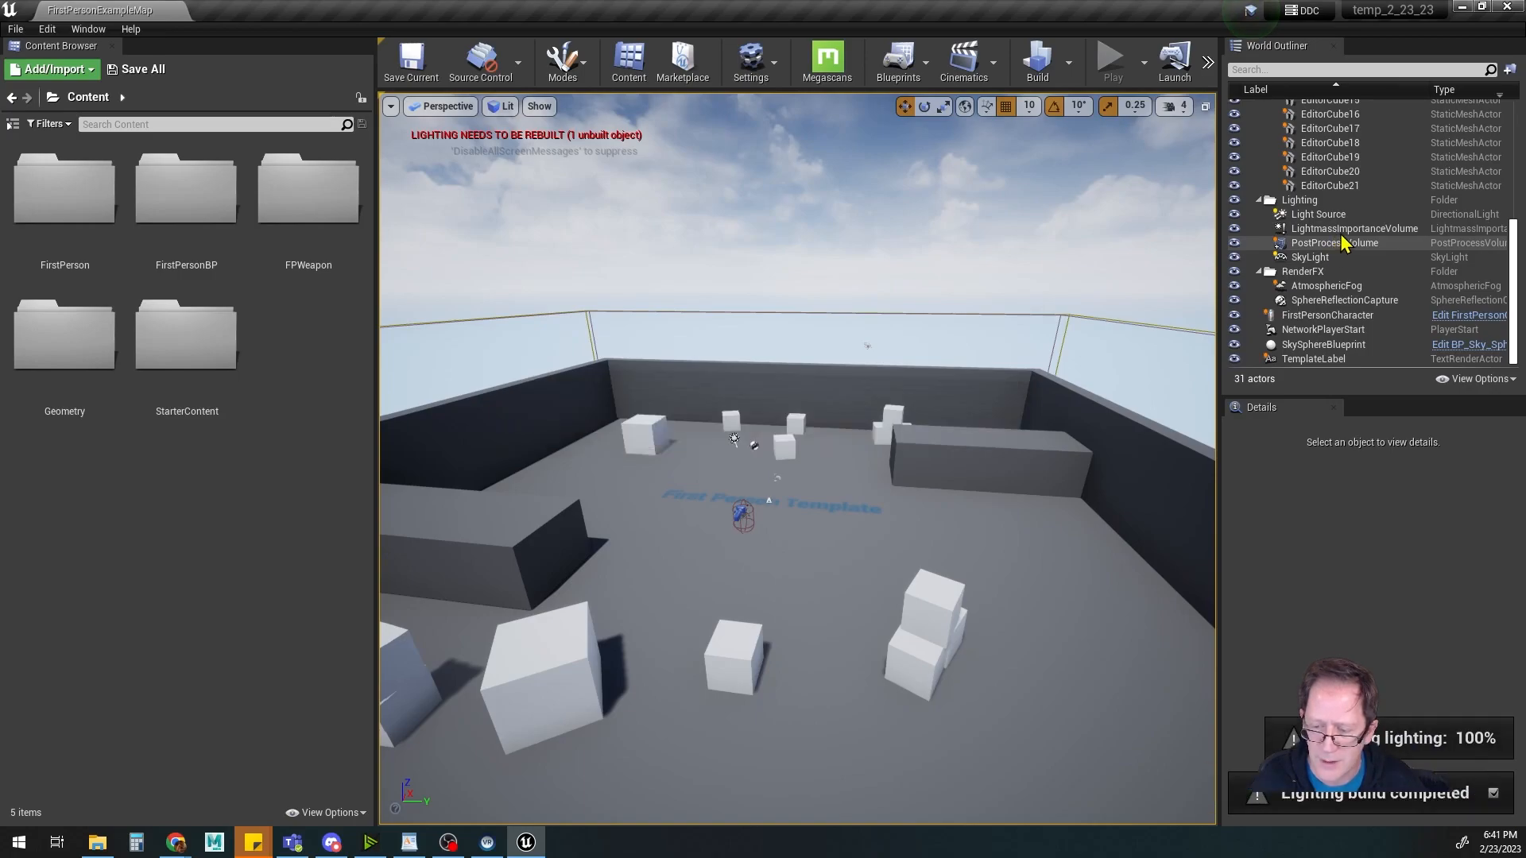
{"action": "scroll", "coordinate": [1347, 280], "scroll_direction": "up", "scroll_amount": 4}
{"action": "scroll", "coordinate": [1347, 279], "scroll_direction": "up", "scroll_amount": 2}
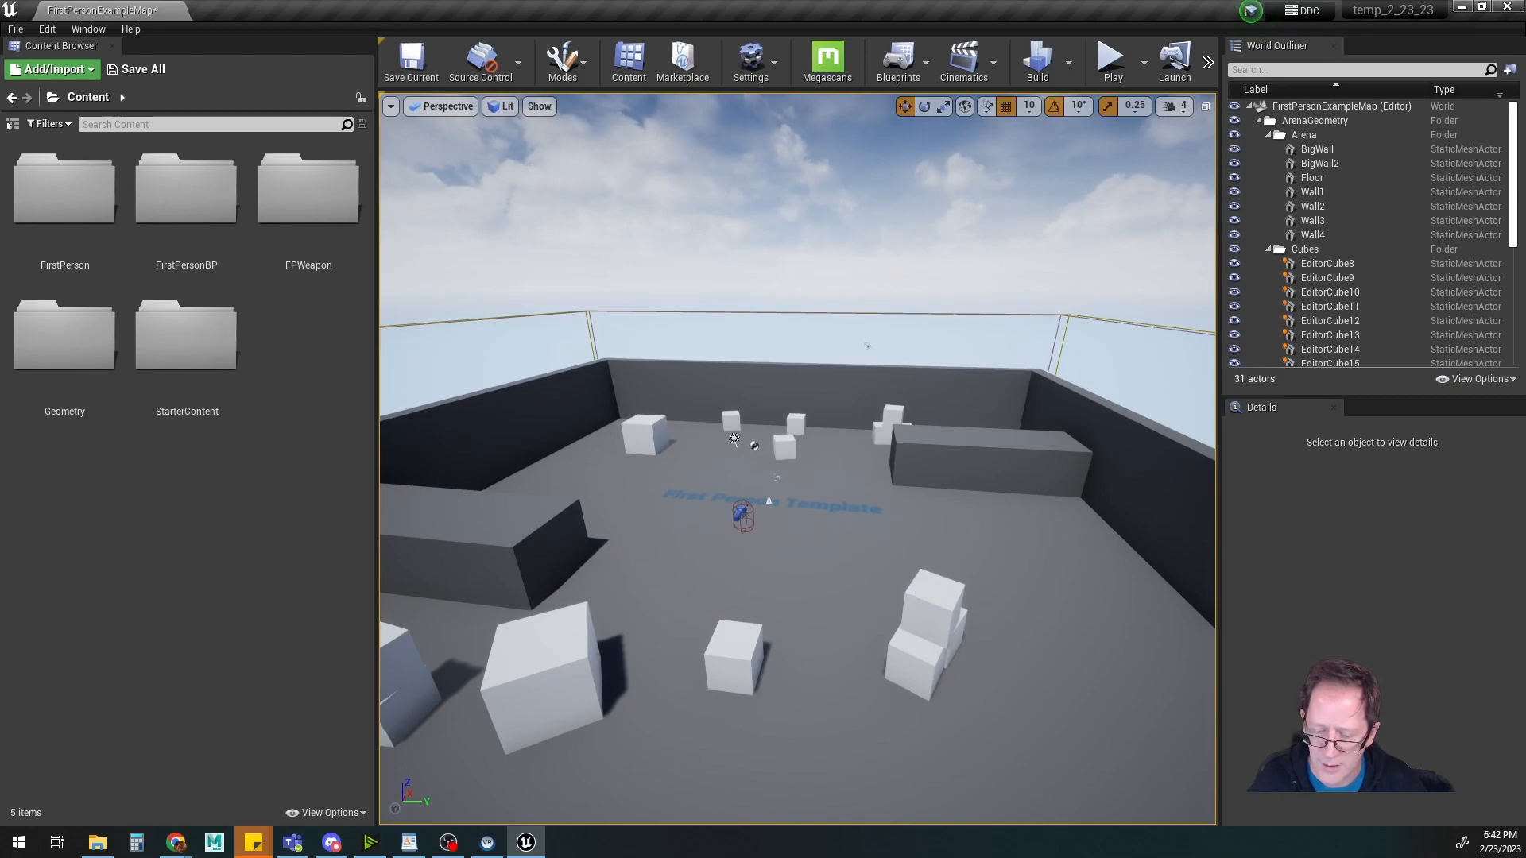
Select the top cube of the nearest stack, EditorCube17, and review its transform, material, physics and lighting properties
{"action": "left_click", "coordinate": [931, 600]}
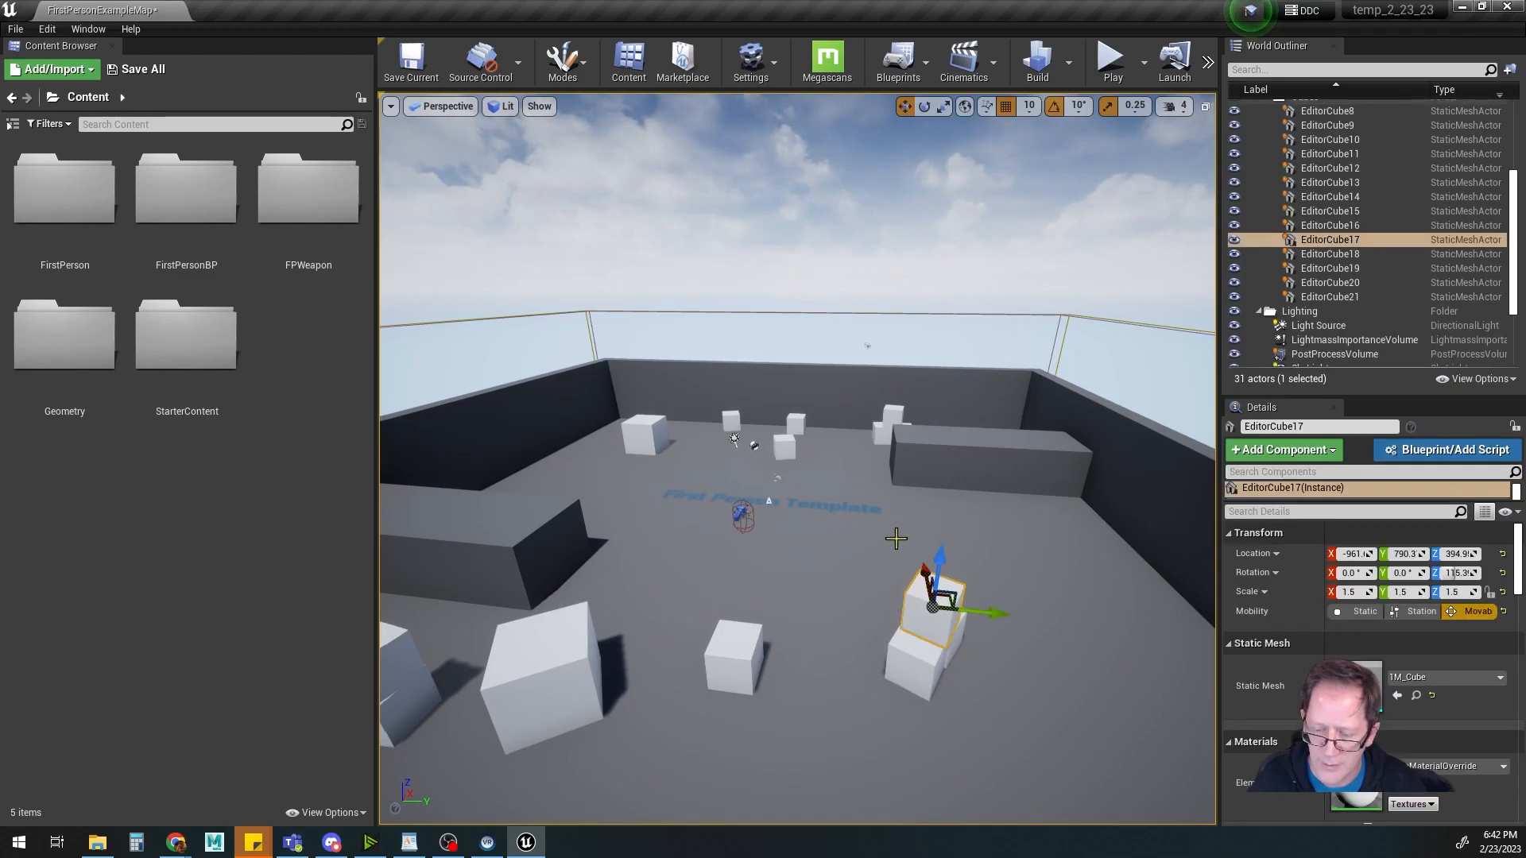
{"action": "left_click", "coordinate": [1339, 241]}
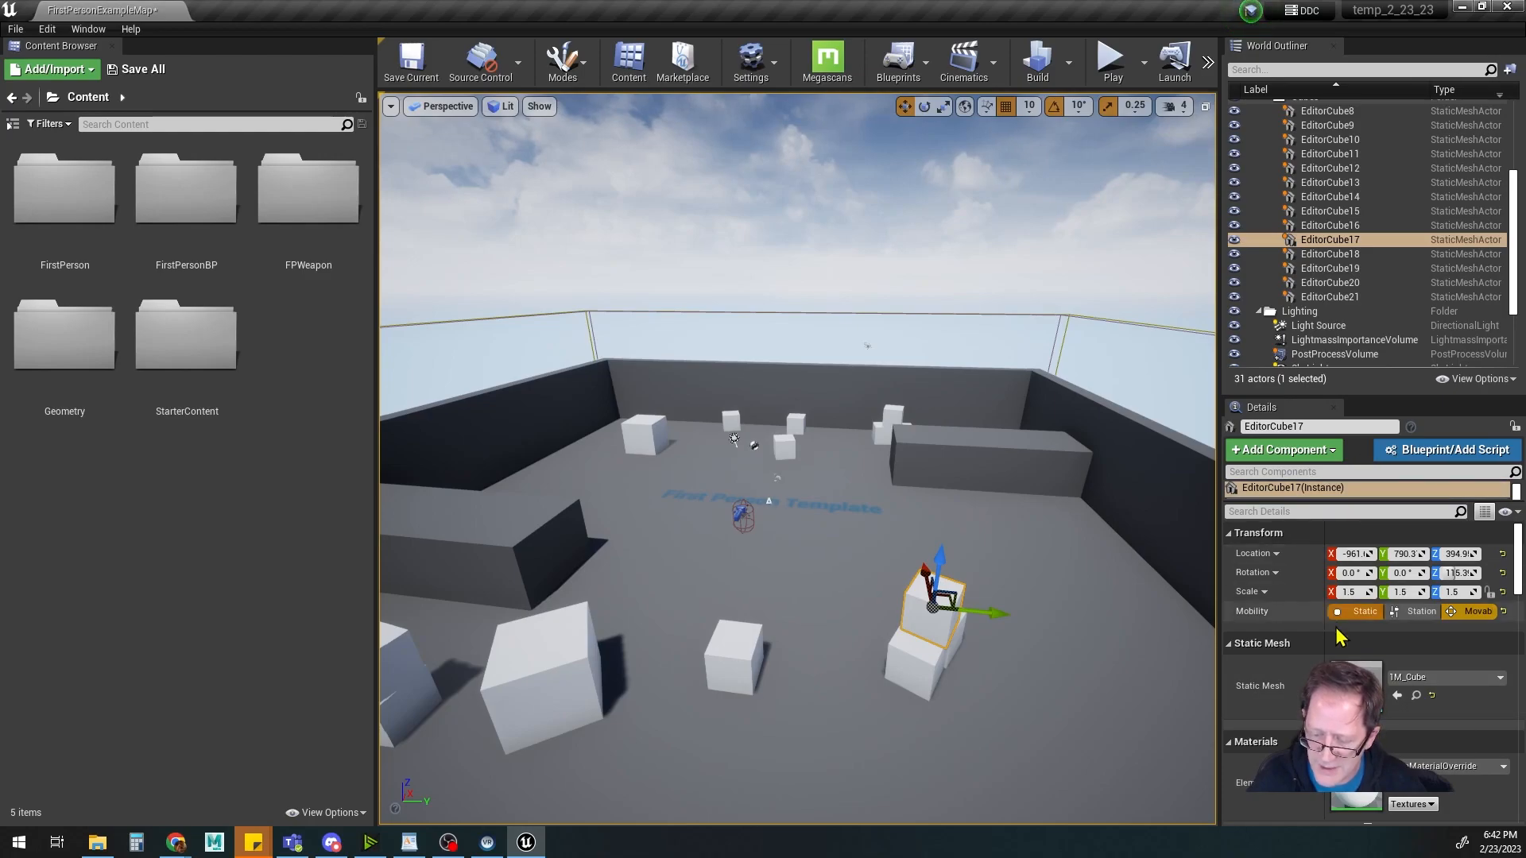
{"action": "scroll", "coordinate": [1332, 628], "scroll_direction": "down", "scroll_amount": 4}
{"action": "scroll", "coordinate": [1331, 628], "scroll_direction": "down", "scroll_amount": 12}
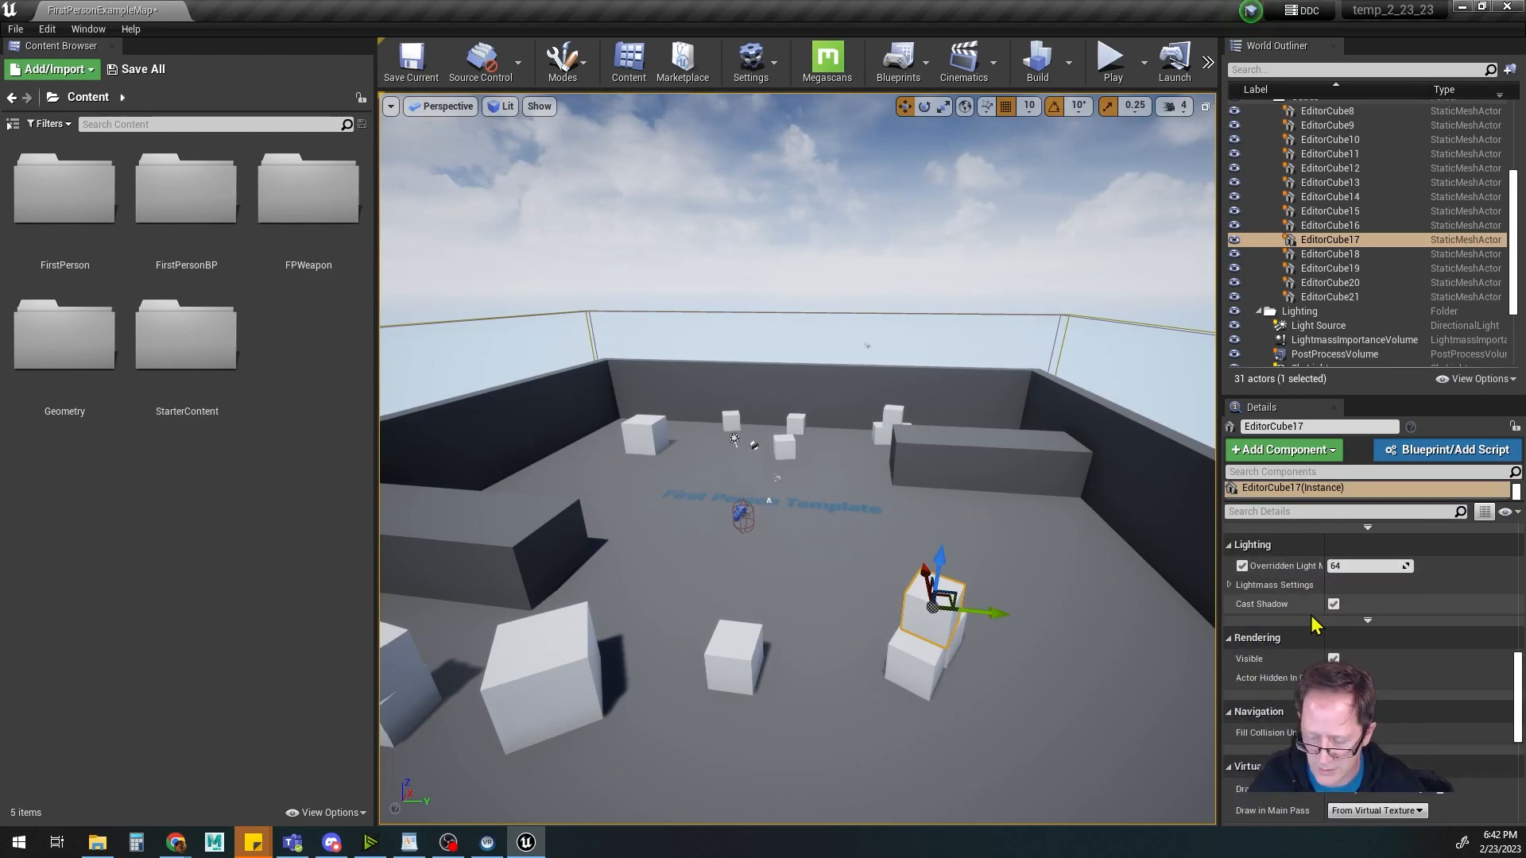
{"action": "scroll", "coordinate": [1314, 624], "scroll_direction": "down", "scroll_amount": 5}
{"action": "scroll", "coordinate": [1311, 620], "scroll_direction": "up", "scroll_amount": 6}
{"action": "scroll", "coordinate": [1310, 618], "scroll_direction": "up", "scroll_amount": 15}
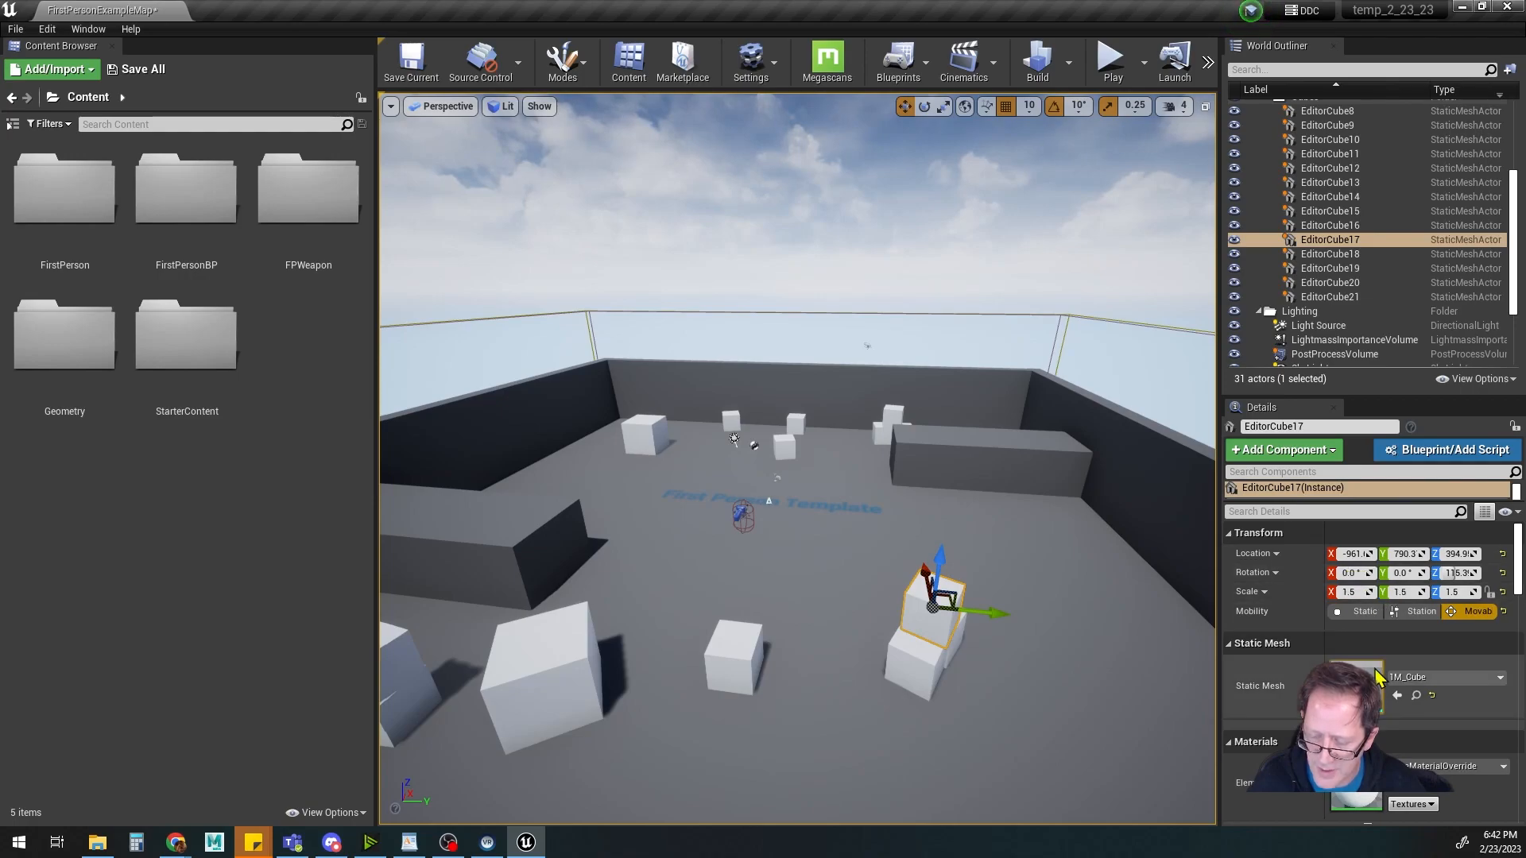
{"action": "scroll", "coordinate": [1384, 699], "scroll_direction": "down", "scroll_amount": 3}
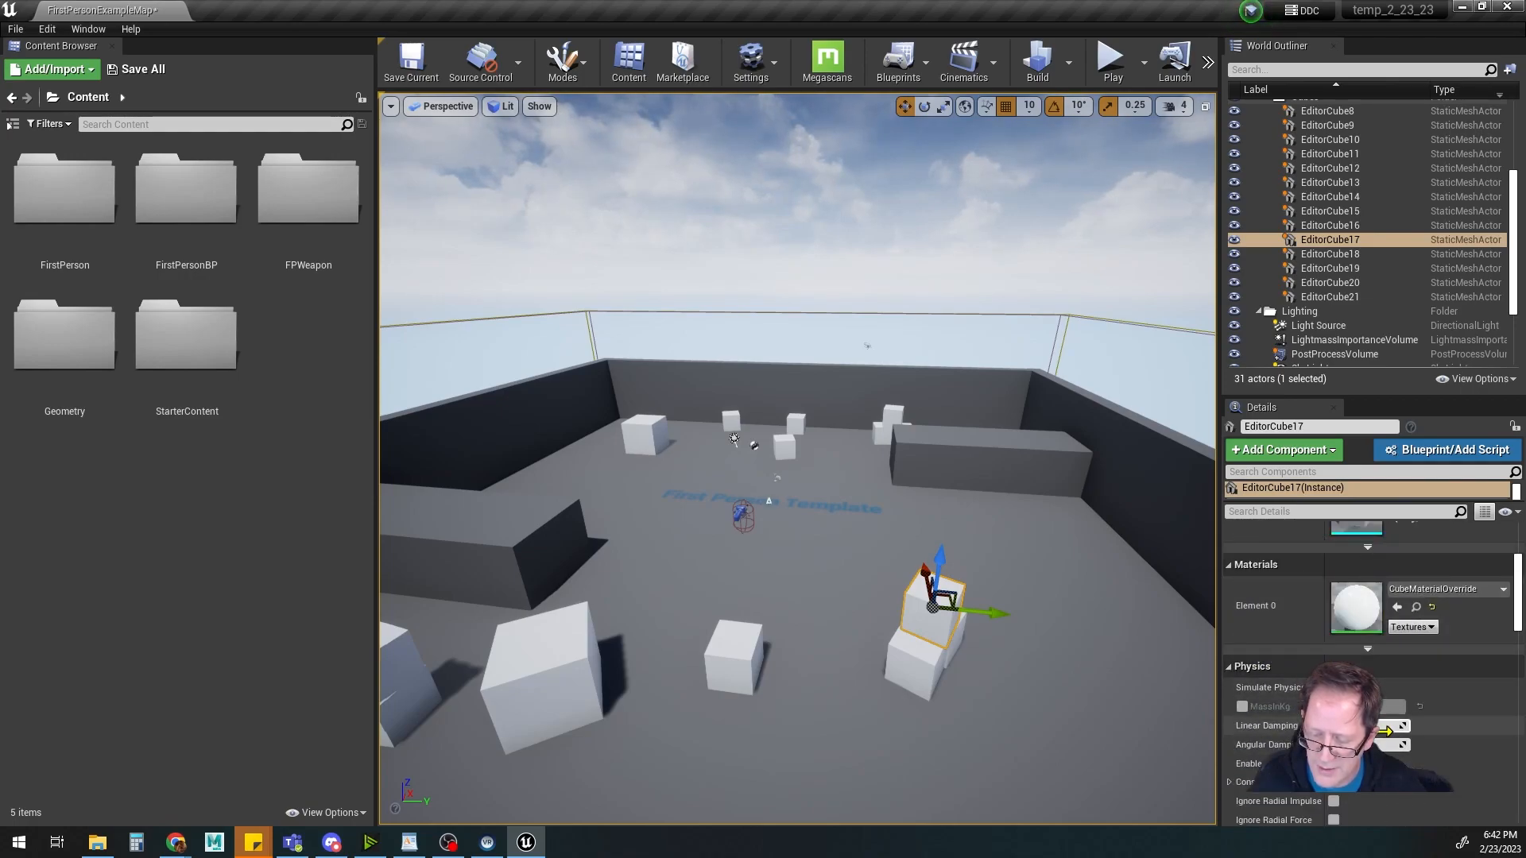
{"action": "scroll", "coordinate": [1384, 730], "scroll_direction": "down", "scroll_amount": 1}
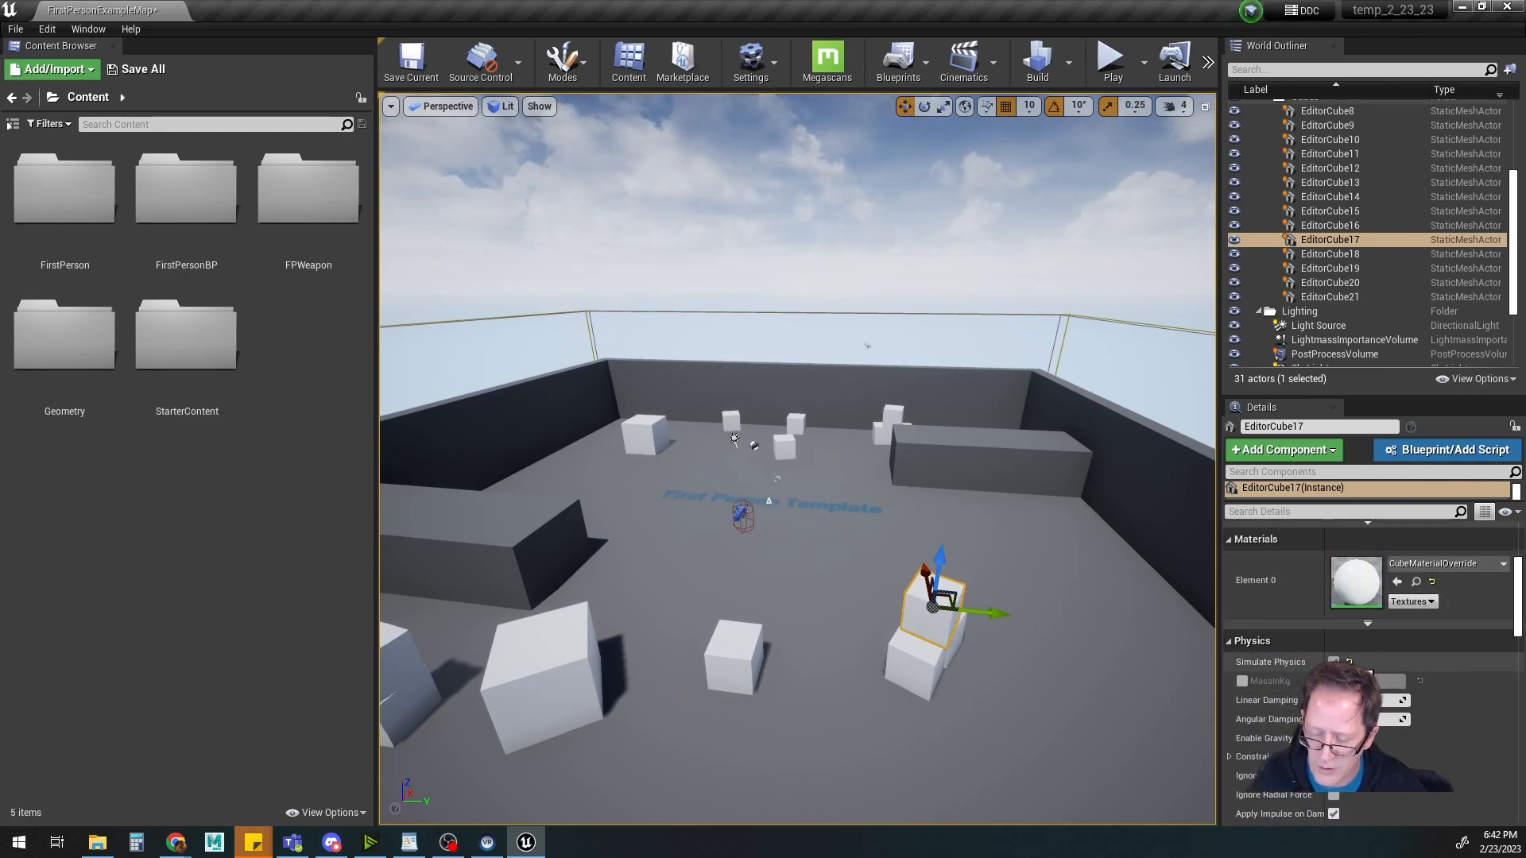
Play-test the level in the viewport: walk toward the cube ahead, shoot it, and stop the session
{"action": "left_click_drag", "start_coordinate": [765, 618], "coordinate": [798, 595], "text": "alt"}
{"action": "left_click_drag", "start_coordinate": [747, 524], "coordinate": [728, 515], "text": "alt"}
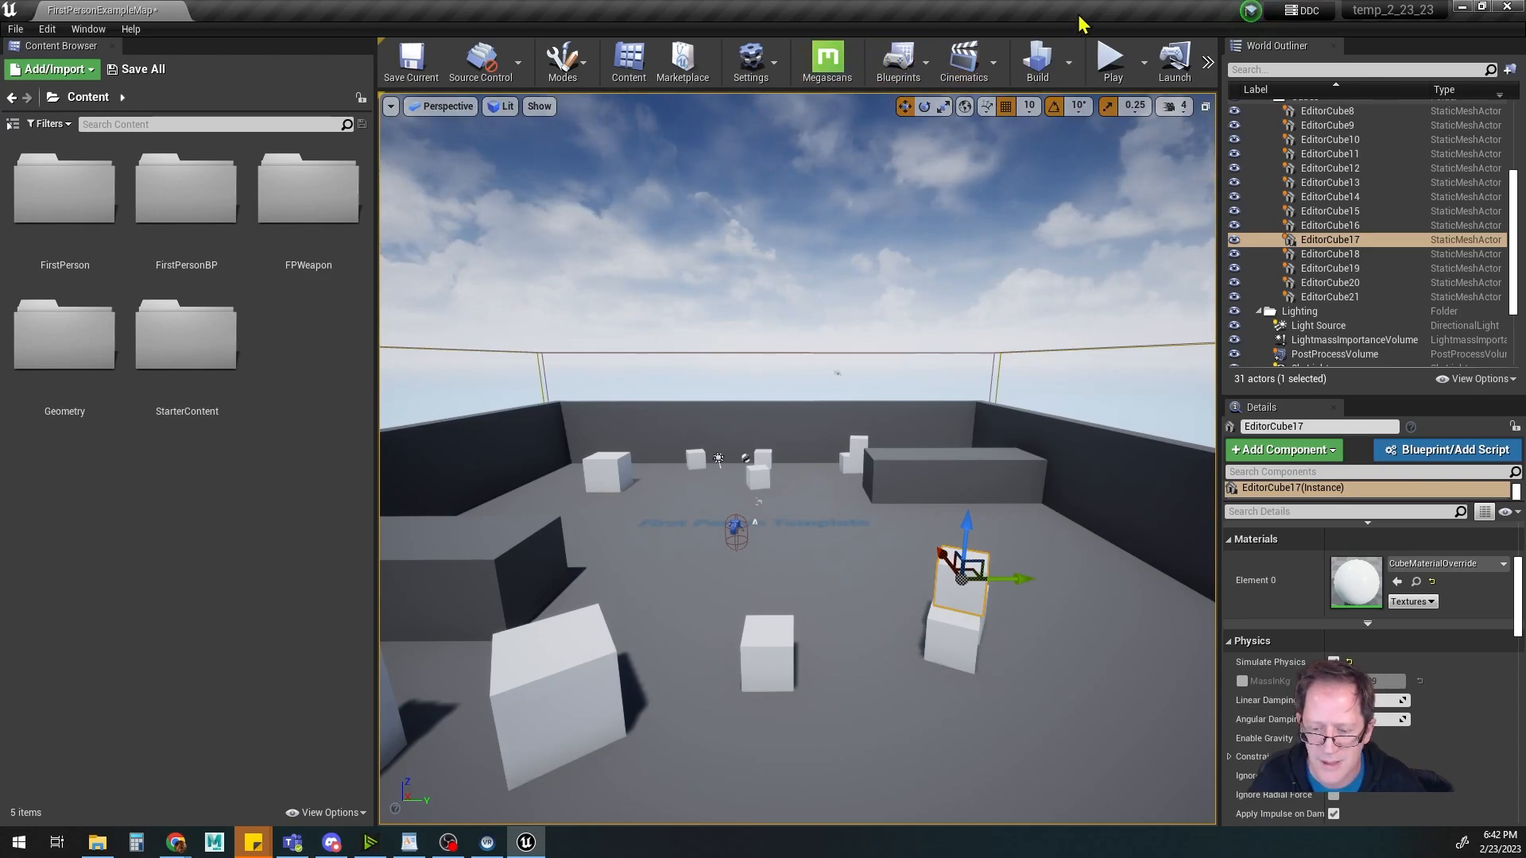
{"action": "left_click", "coordinate": [1112, 67]}
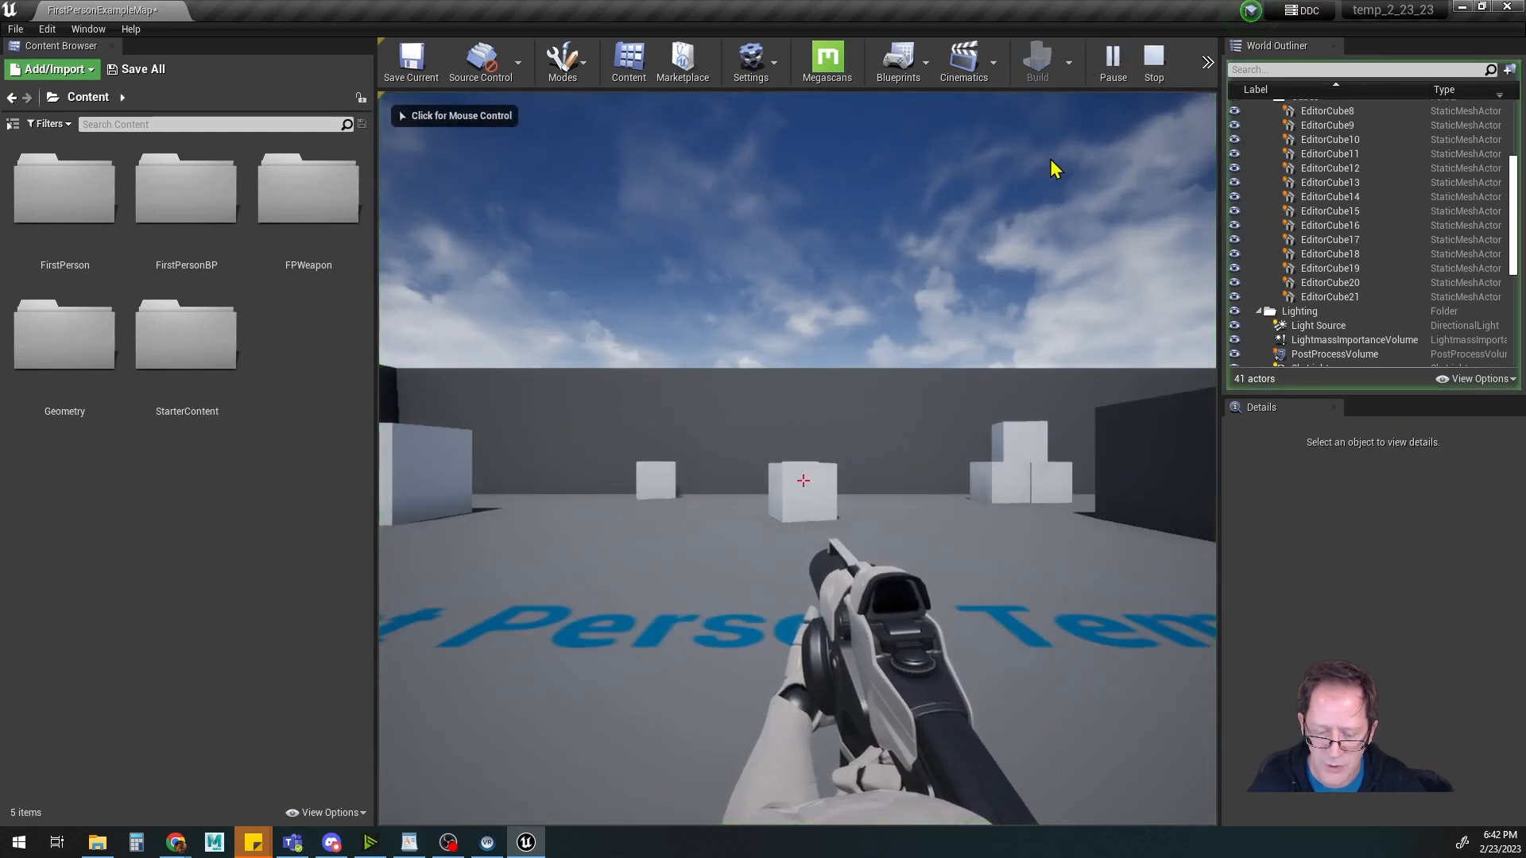
{"action": "left_click", "coordinate": [879, 453]}
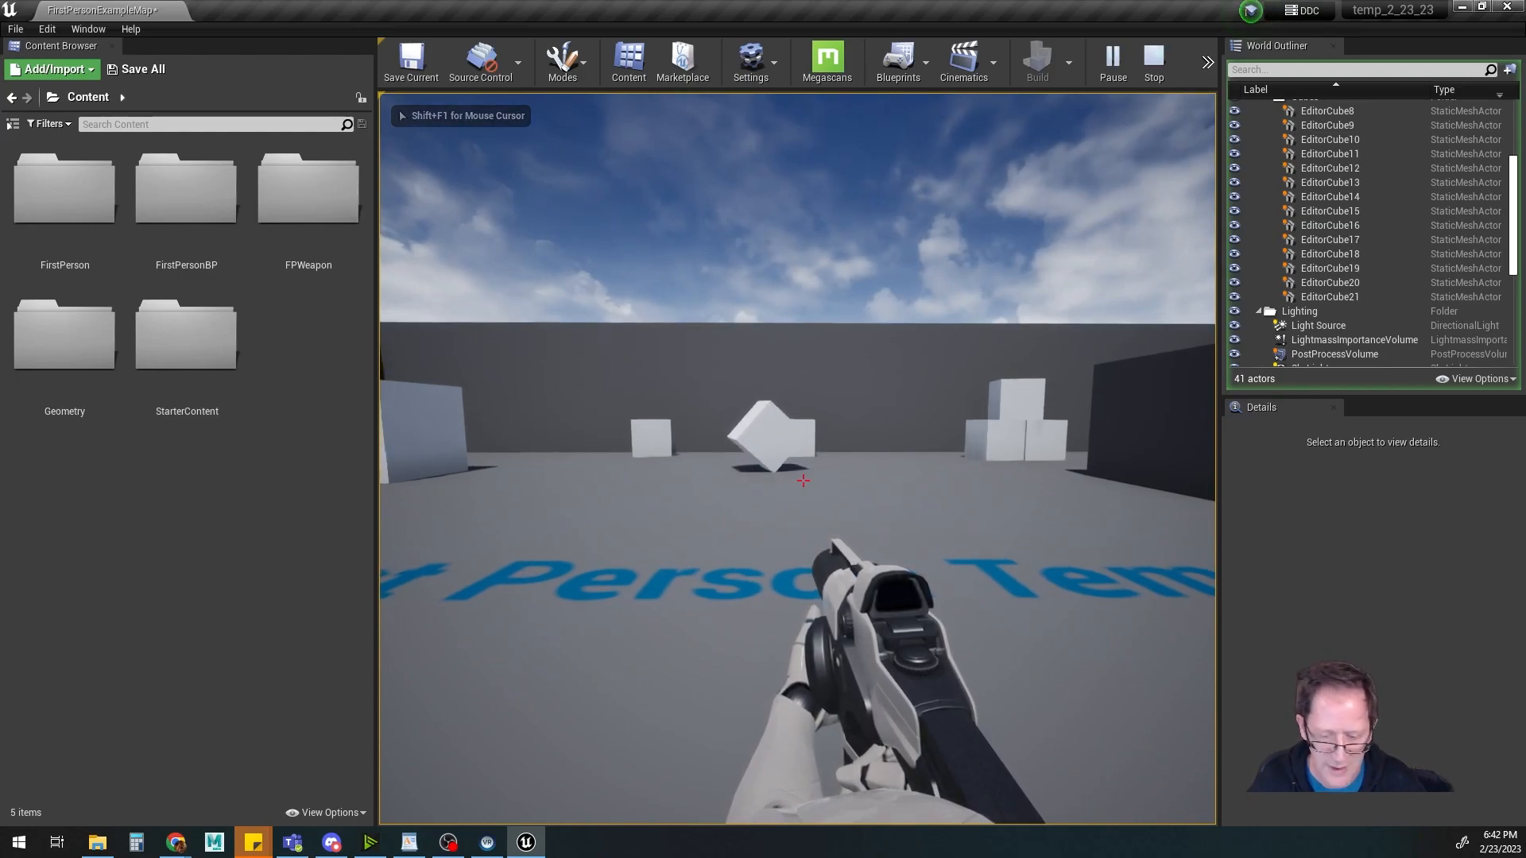
{"action": "key", "text": "w"}
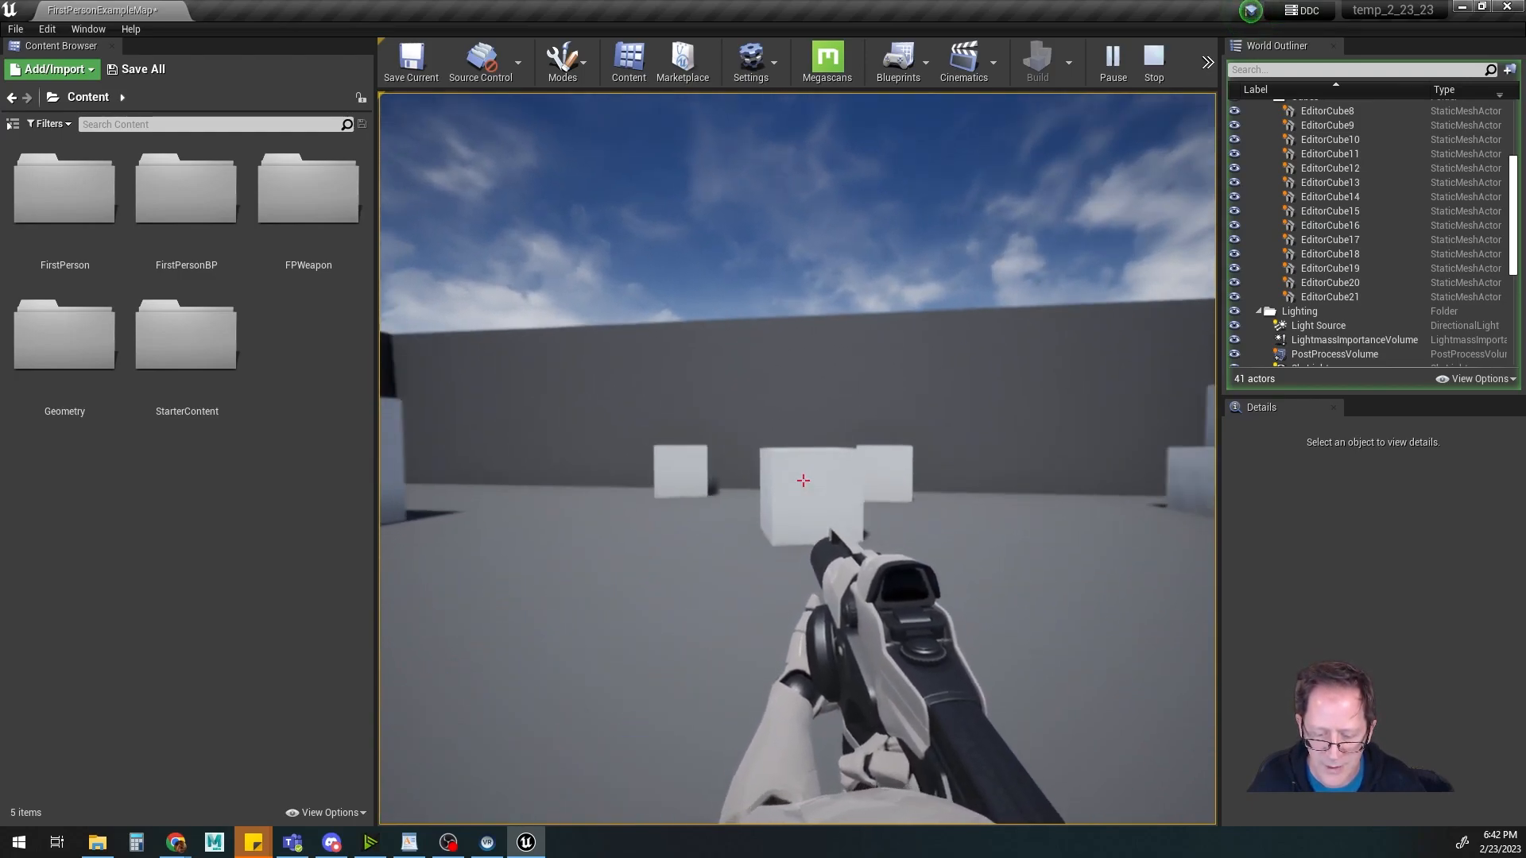
{"action": "key", "text": "w"}
{"action": "key", "text": "d"}
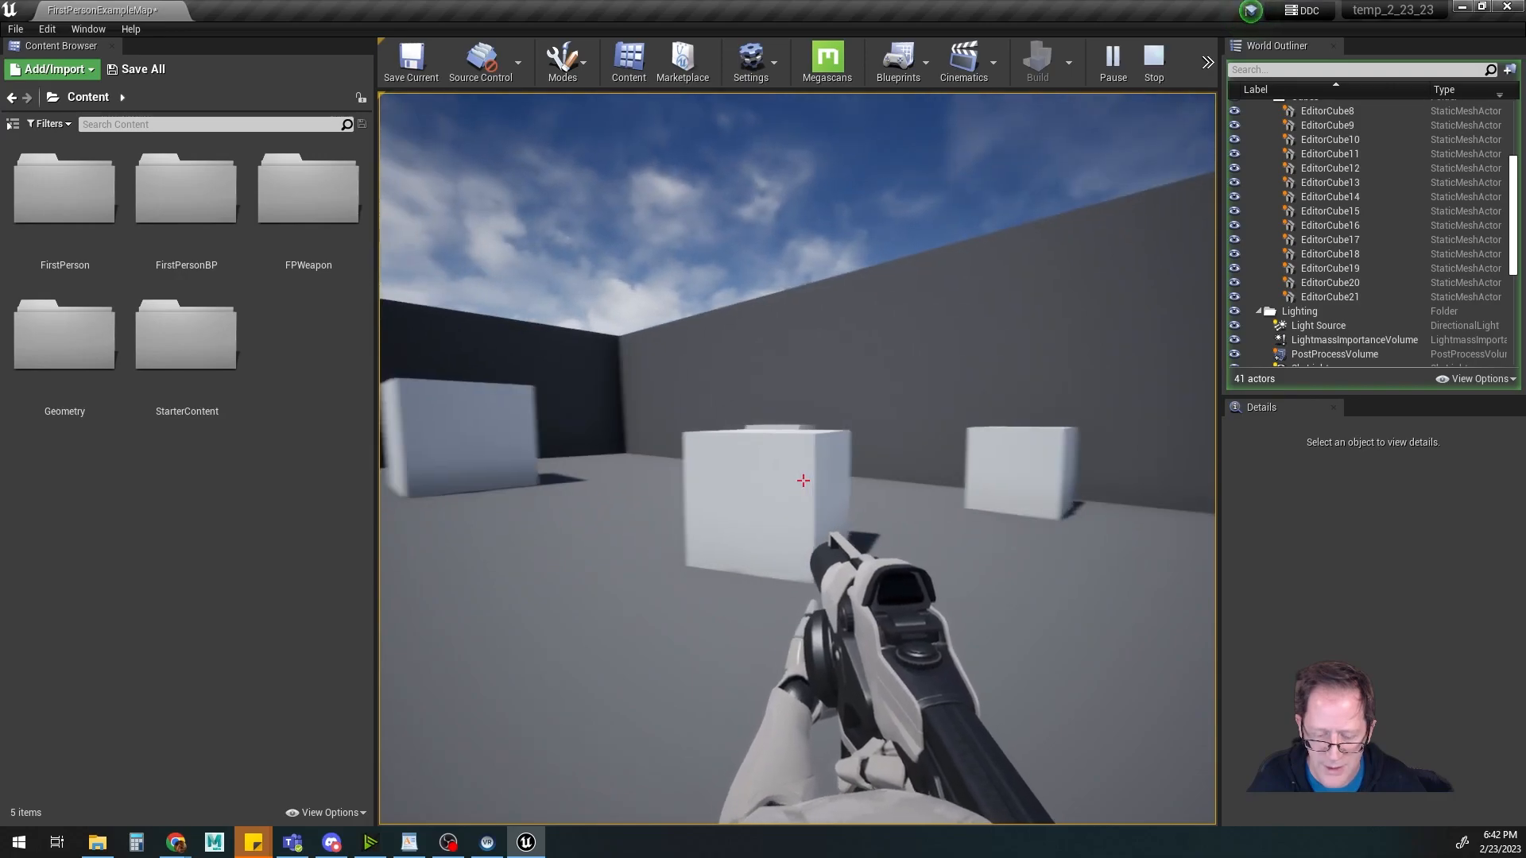
{"action": "left_click", "coordinate": [803, 480]}
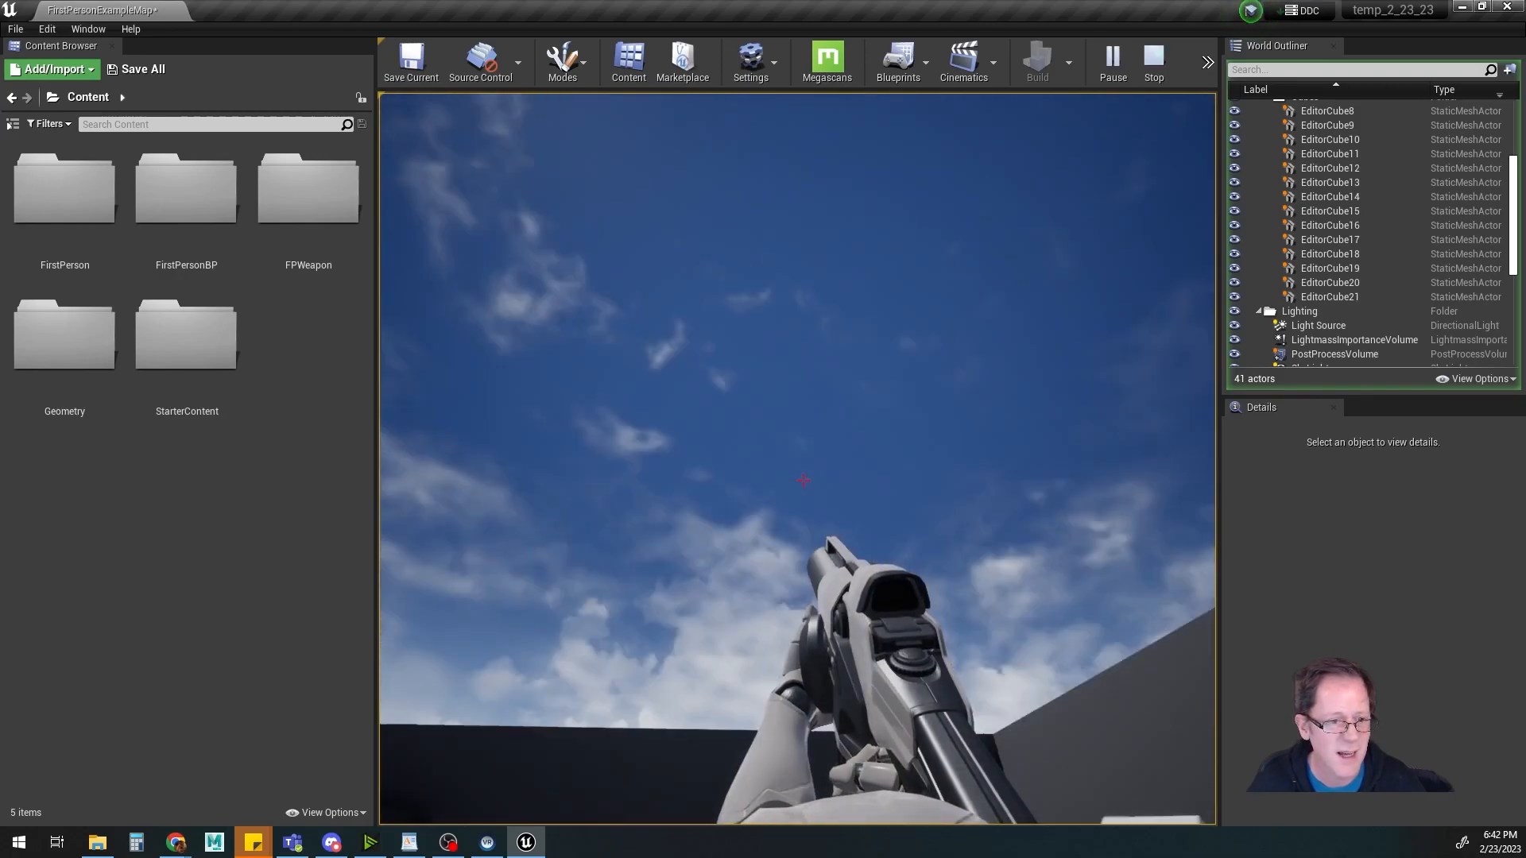
{"action": "key", "text": "Escape"}
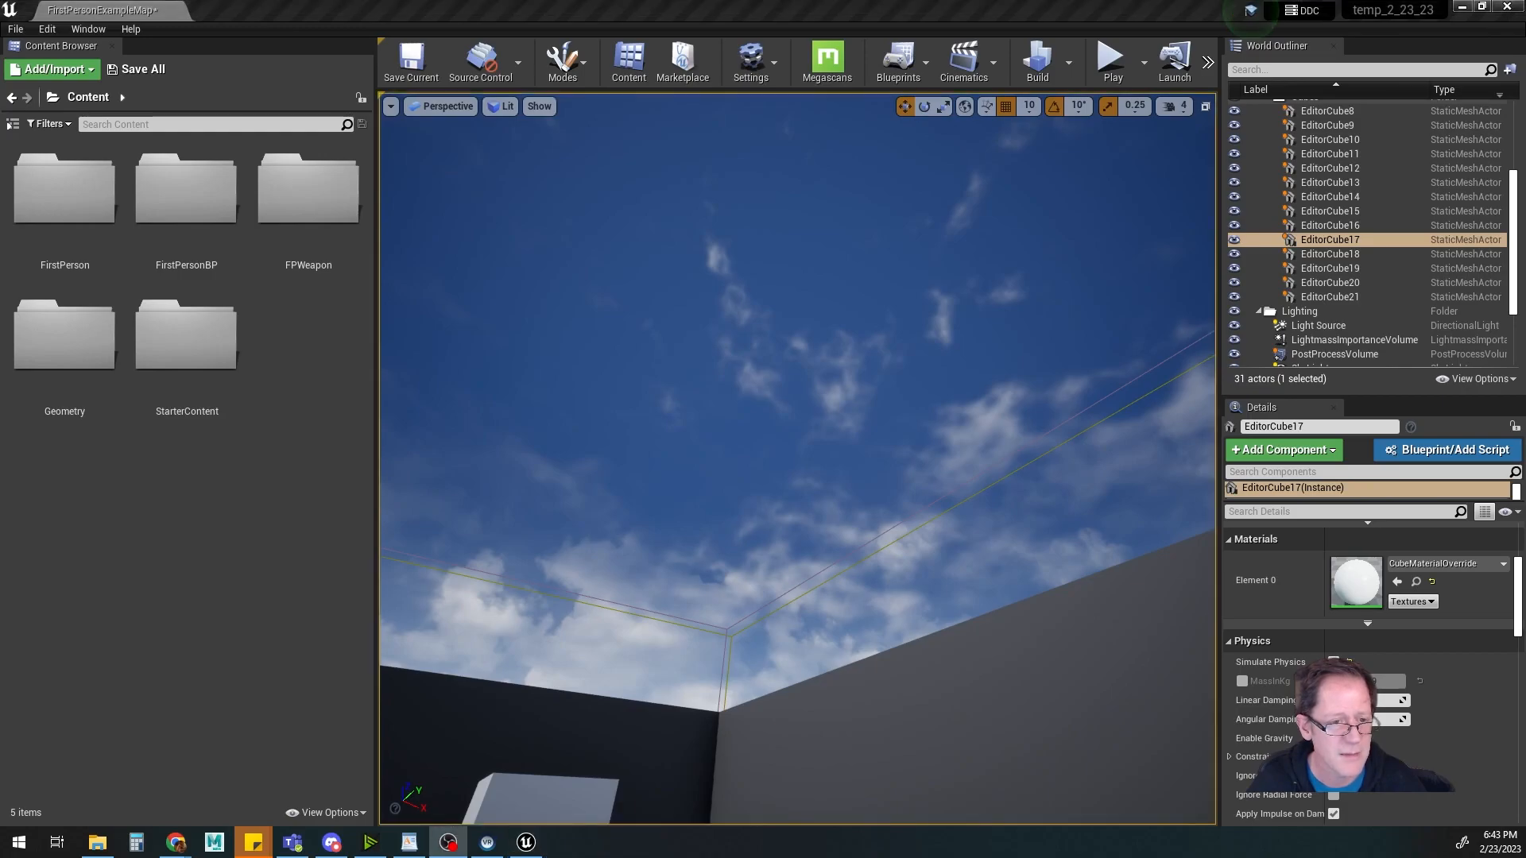
Play the level a second time, walk around the arena in several directions firing at the cubes, and end the session
{"action": "left_click", "coordinate": [1110, 60]}
{"action": "left_click", "coordinate": [802, 480]}
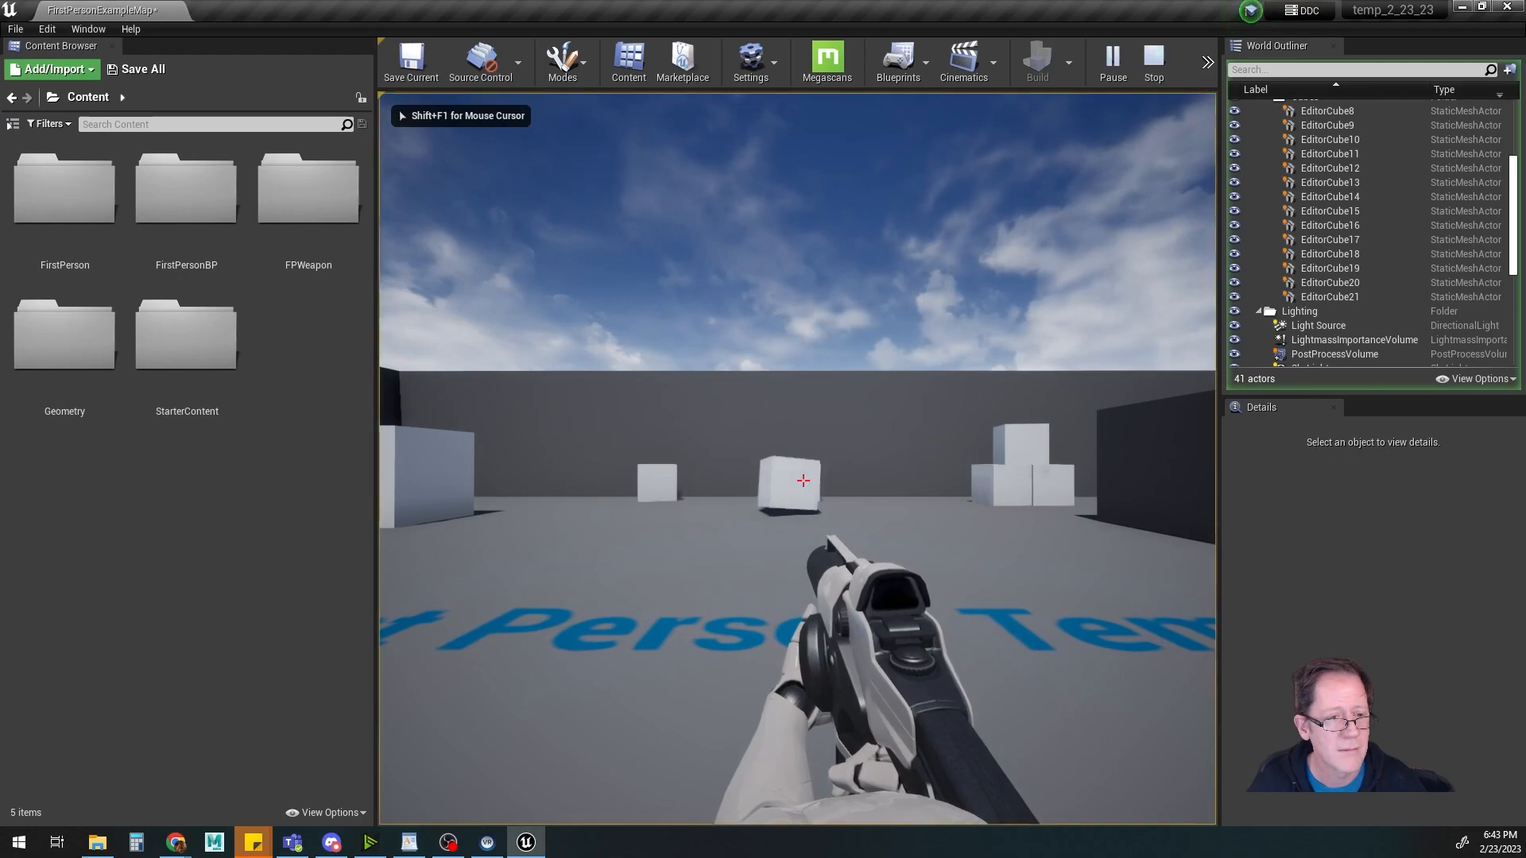
{"action": "key", "text": "w"}
{"action": "key", "text": "w"}
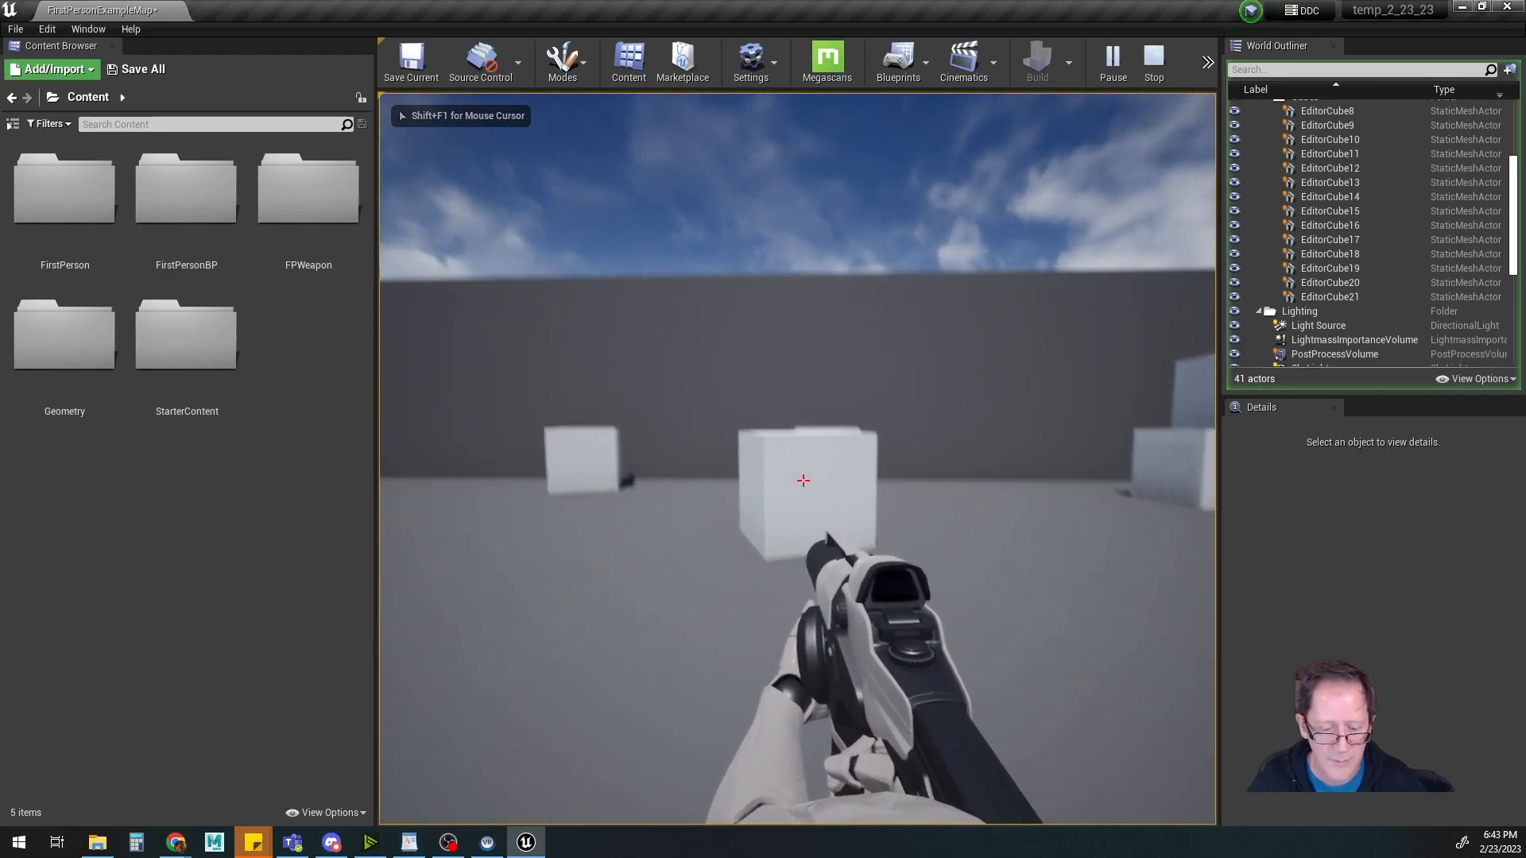
{"action": "key", "text": "w"}
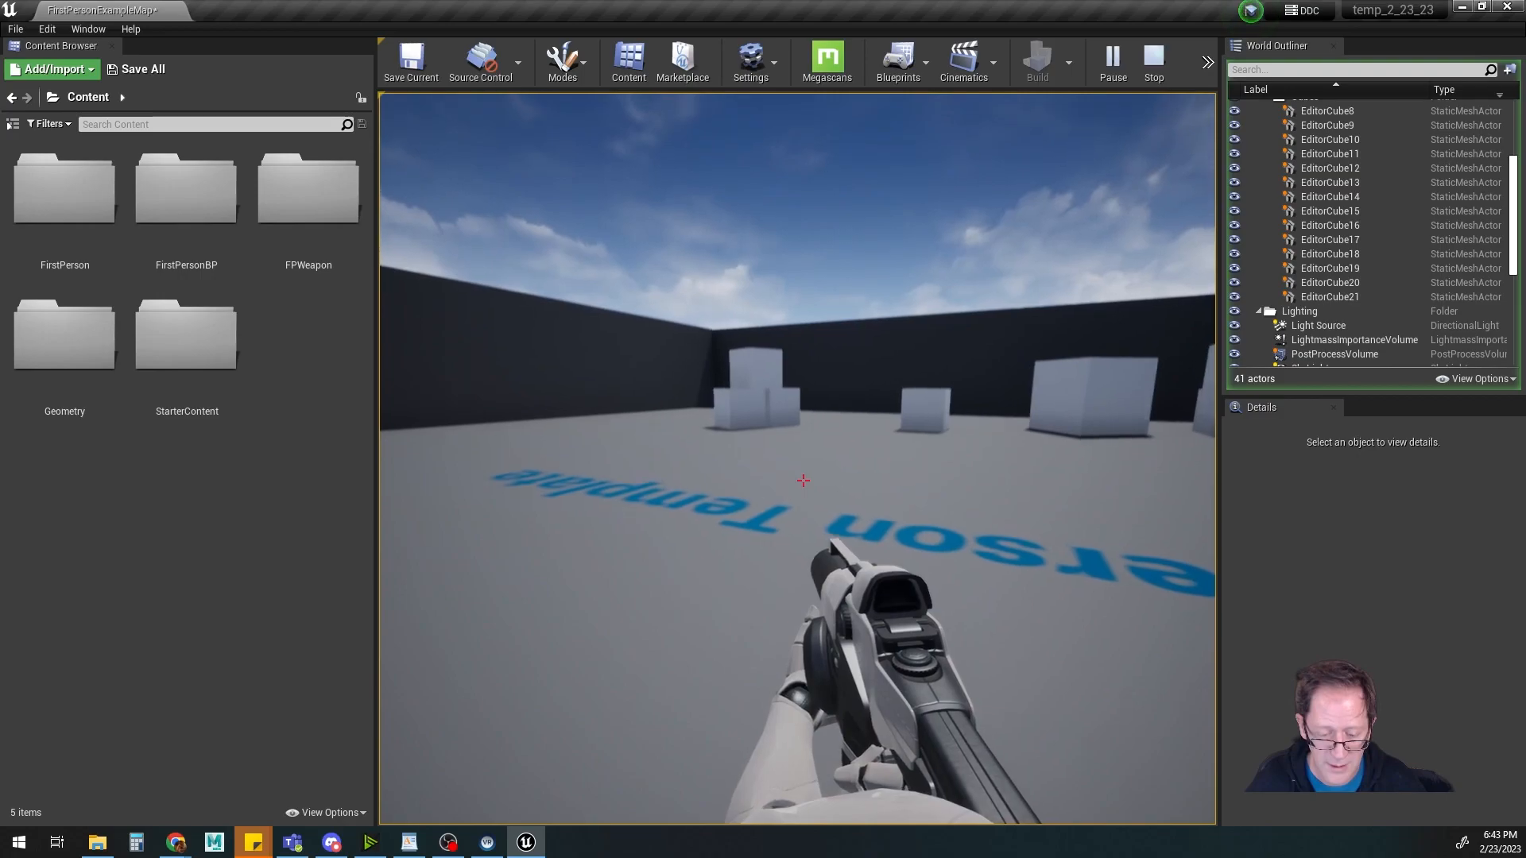
{"action": "key", "text": "w"}
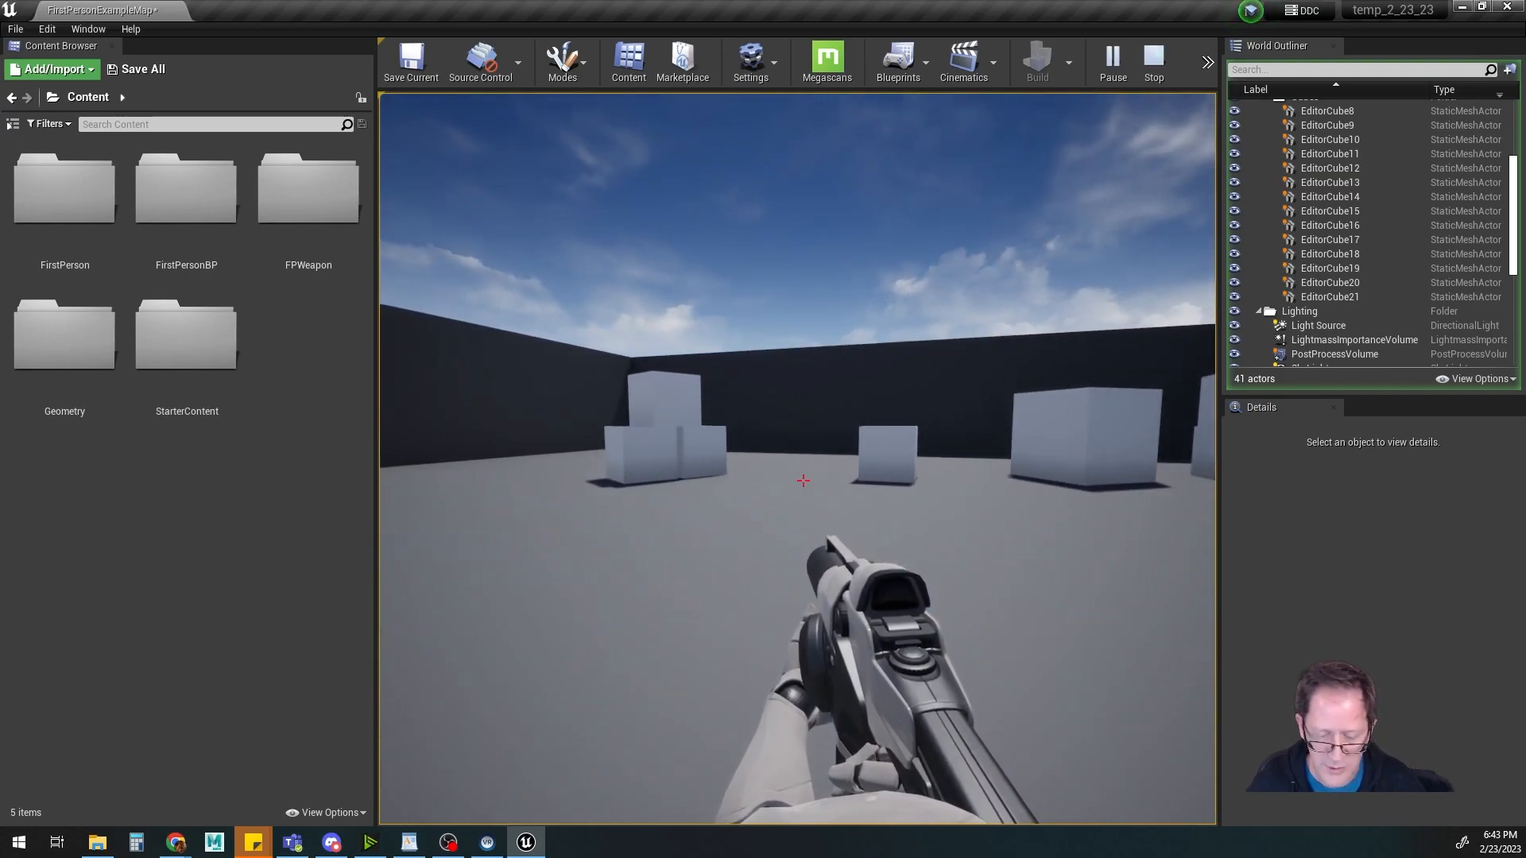
{"action": "key", "text": "s"}
{"action": "key", "text": "s"}
{"action": "key", "text": "d"}
{"action": "key", "text": "w"}
{"action": "left_click", "coordinate": [803, 480]}
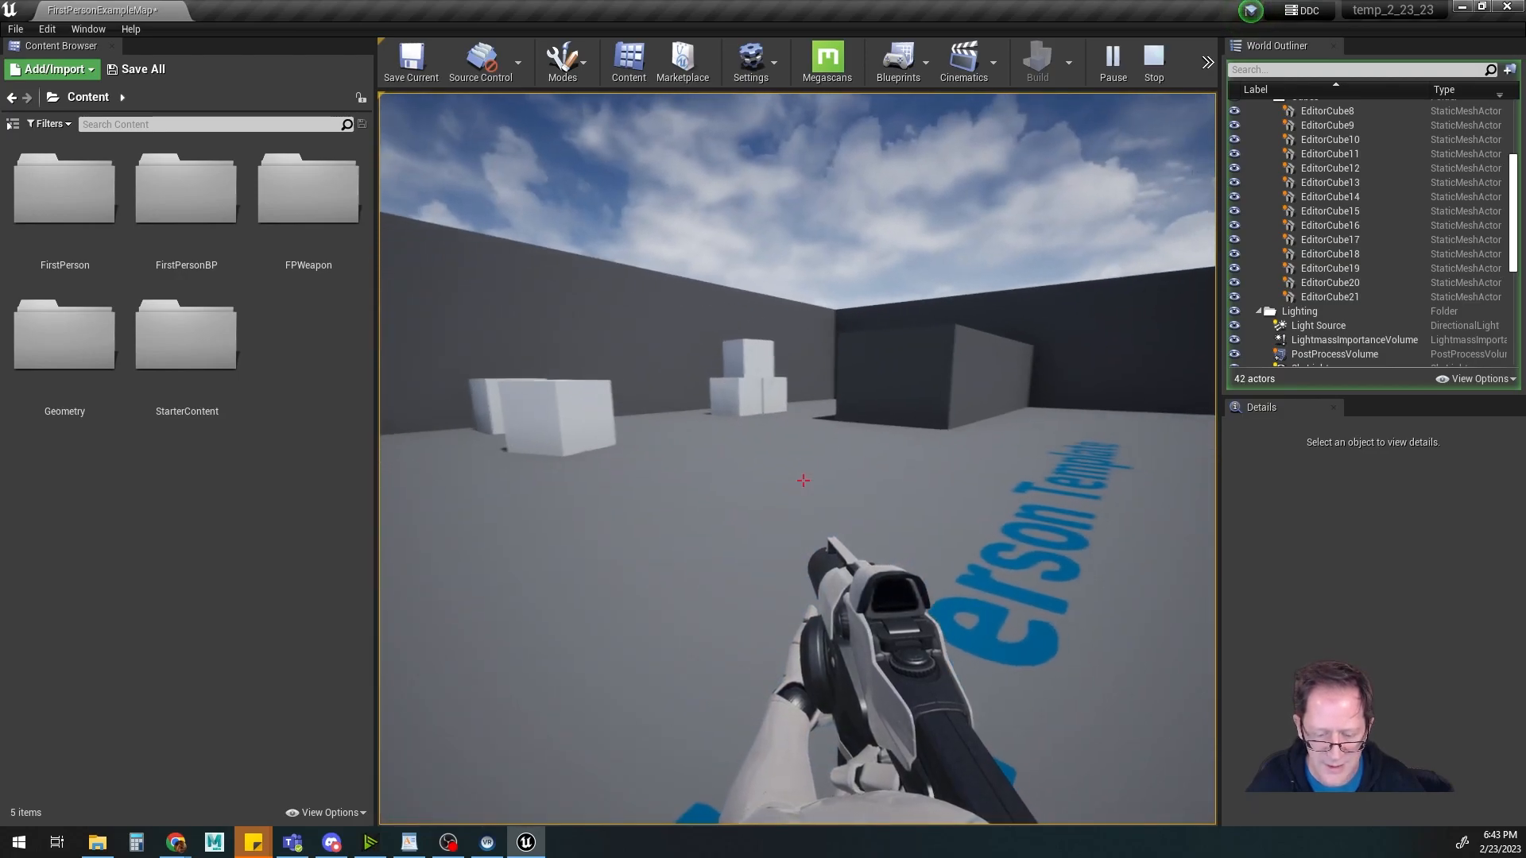
{"action": "key", "text": "Escape"}
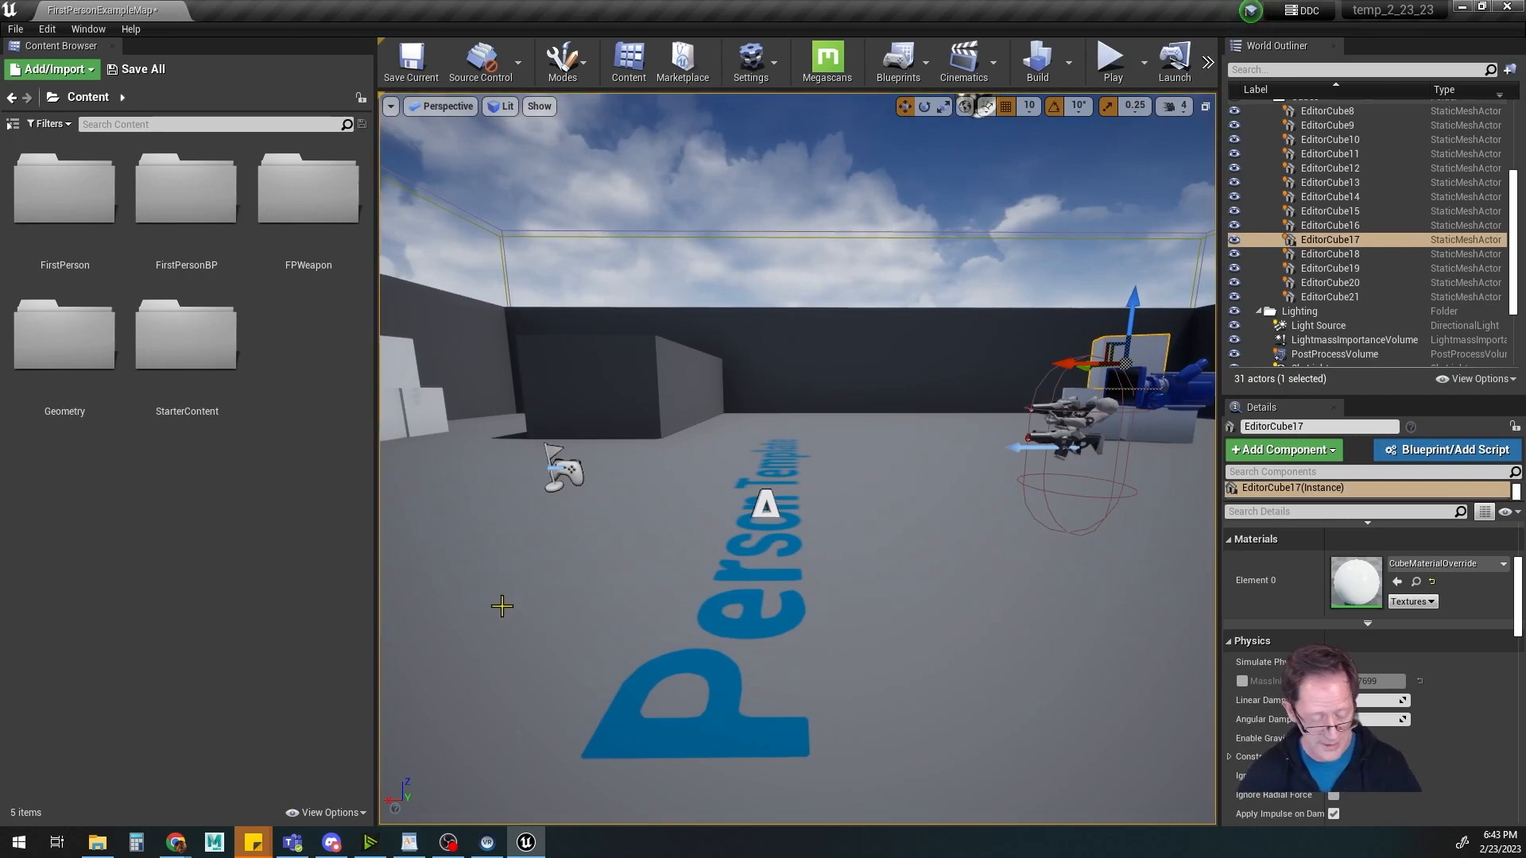
Examine the first-person character's arms, guns and blue camera by turning, orbiting, panning and zooming the perspective view
{"action": "right_click_drag", "start_coordinate": [946, 574], "coordinate": [874, 596]}
{"action": "mouse_move", "coordinate": [636, 678]}
{"action": "right_mouse_down"}
{"action": "mouse_move", "coordinate": [623, 678]}
{"action": "mouse_move", "coordinate": [628, 644]}
{"action": "mouse_move", "coordinate": [636, 660]}
{"action": "right_mouse_up"}
{"action": "right_click_drag", "start_coordinate": [549, 708], "coordinate": [471, 735]}
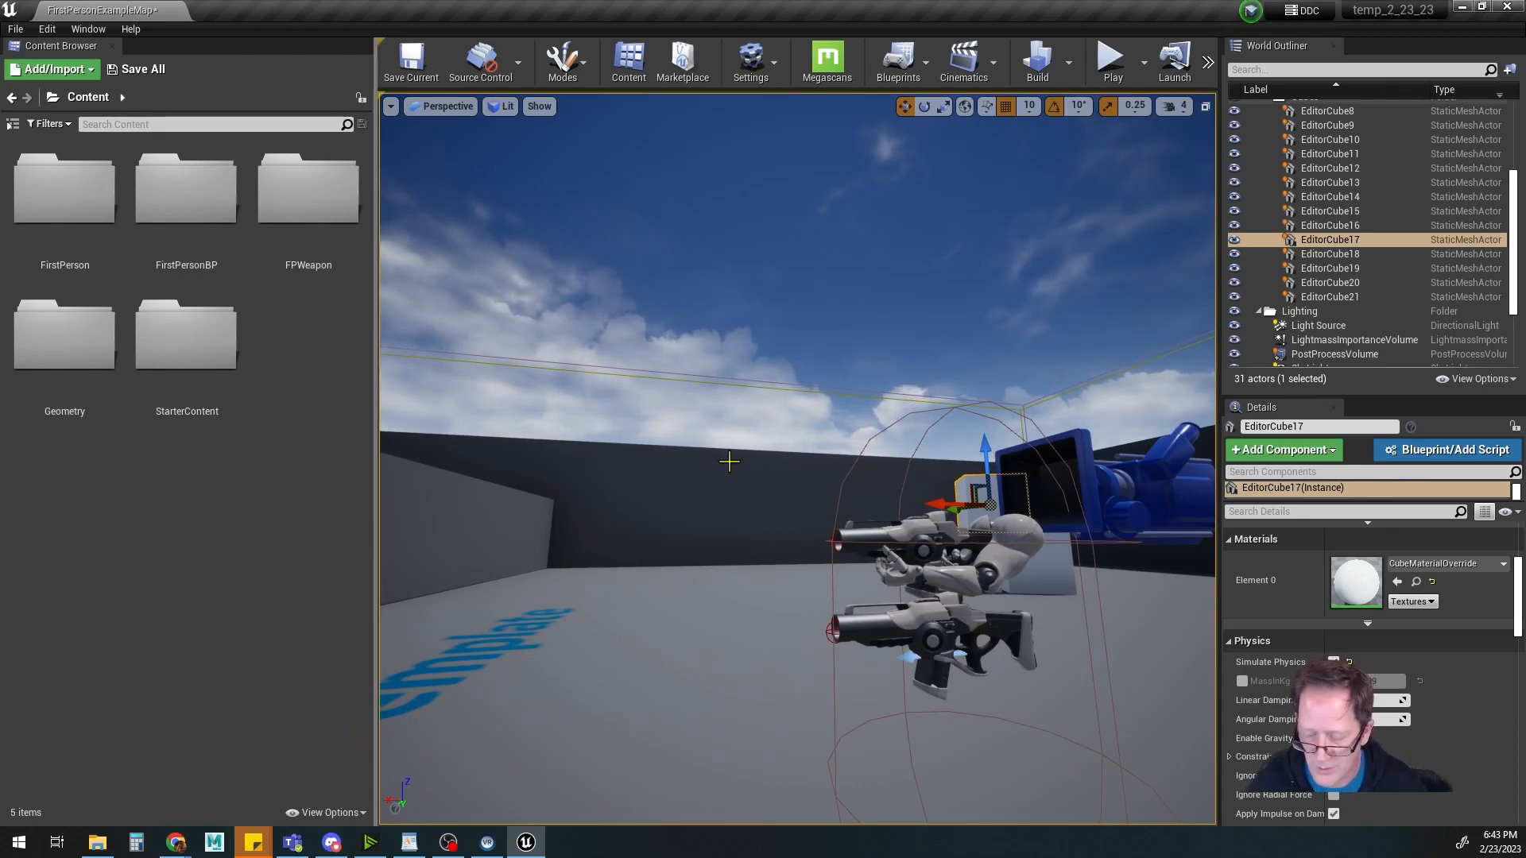
{"action": "middle_click_drag", "start_coordinate": [852, 508], "coordinate": [779, 429], "text": "alt"}
{"action": "left_click_drag", "start_coordinate": [852, 507], "coordinate": [683, 588], "text": "alt"}
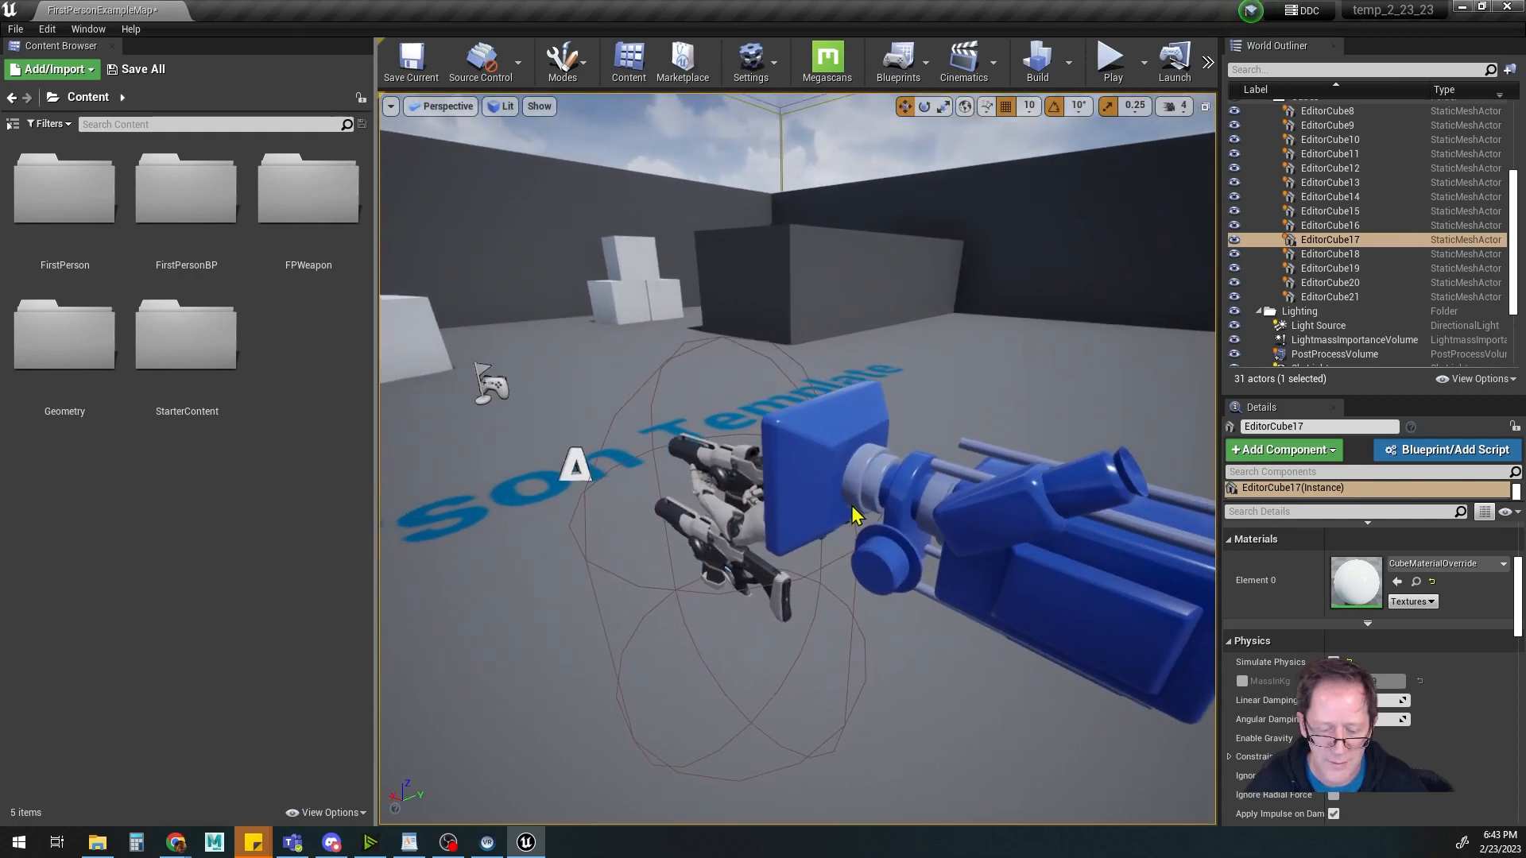
{"action": "middle_click_drag", "start_coordinate": [894, 388], "coordinate": [1026, 462], "text": "alt"}
{"action": "right_click_drag", "start_coordinate": [804, 357], "coordinate": [675, 382], "text": "alt"}
Select the Light Source directional light and rotate it, including about -40° on one axis, to redirect the level's shadows
{"action": "left_click", "coordinate": [773, 387]}
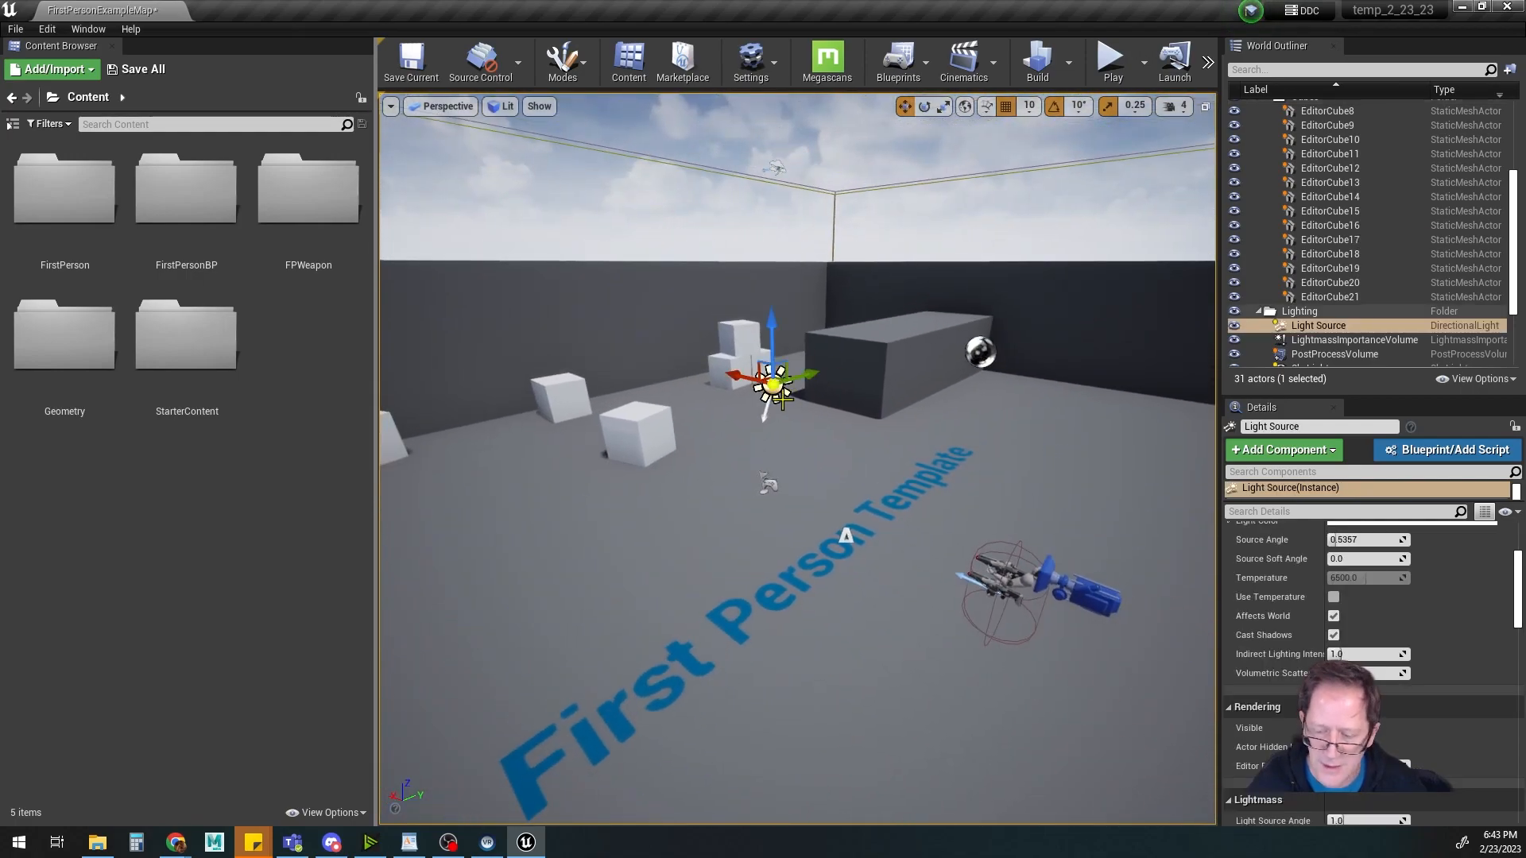
{"action": "left_click_drag", "start_coordinate": [906, 483], "coordinate": [647, 477], "text": "alt"}
{"action": "middle_click_drag", "start_coordinate": [907, 483], "coordinate": [1097, 445], "text": "alt"}
{"action": "left_click_drag", "start_coordinate": [988, 441], "coordinate": [874, 441], "text": "alt"}
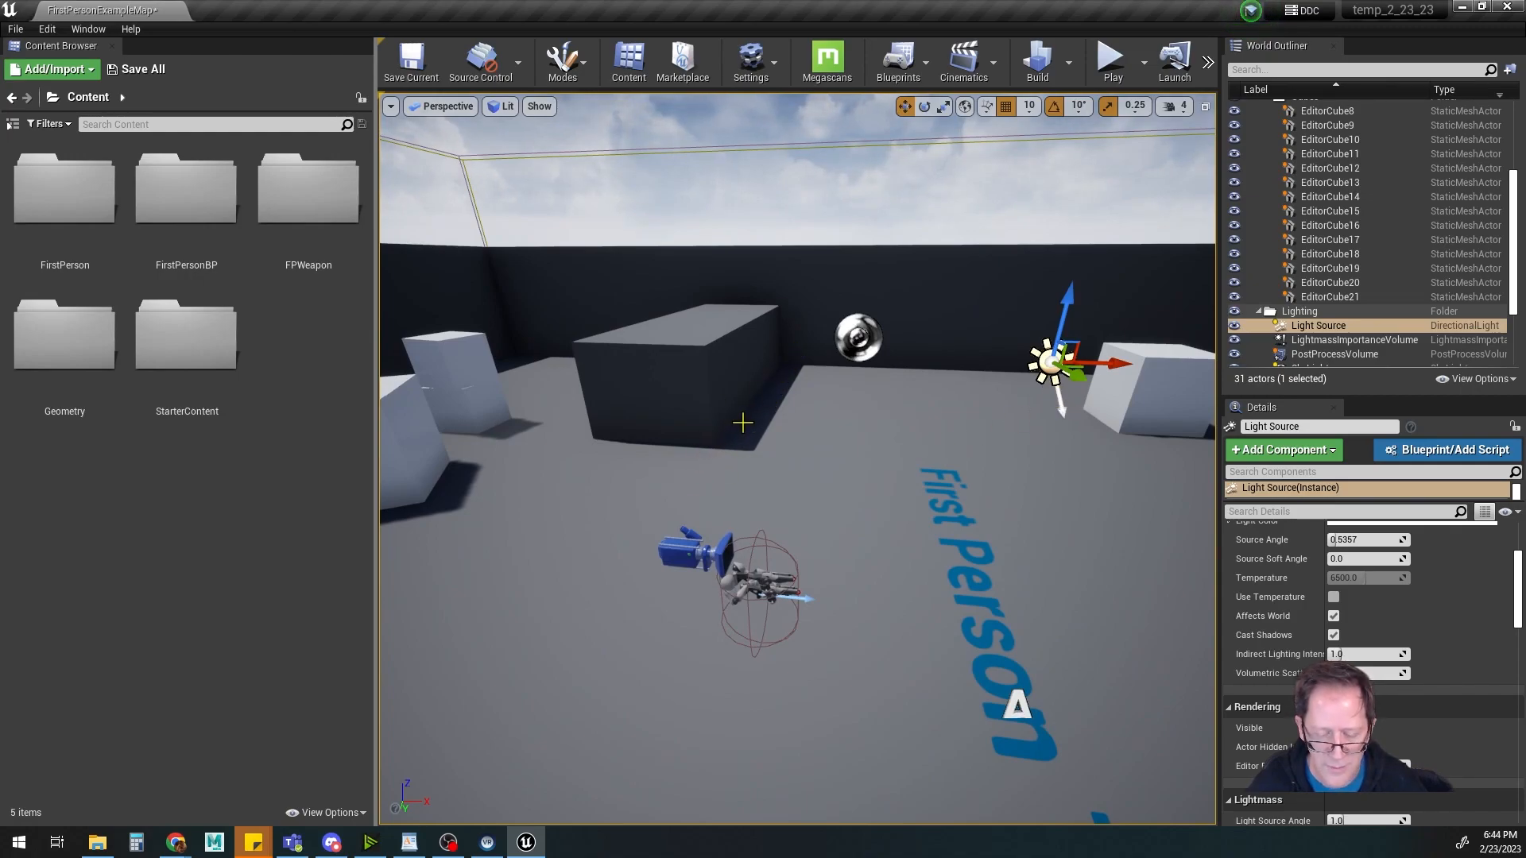
{"action": "key", "text": "e"}
{"action": "left_click_drag", "start_coordinate": [994, 308], "coordinate": [1023, 280]}
{"action": "left_click_drag", "start_coordinate": [1137, 396], "coordinate": [1112, 423]}
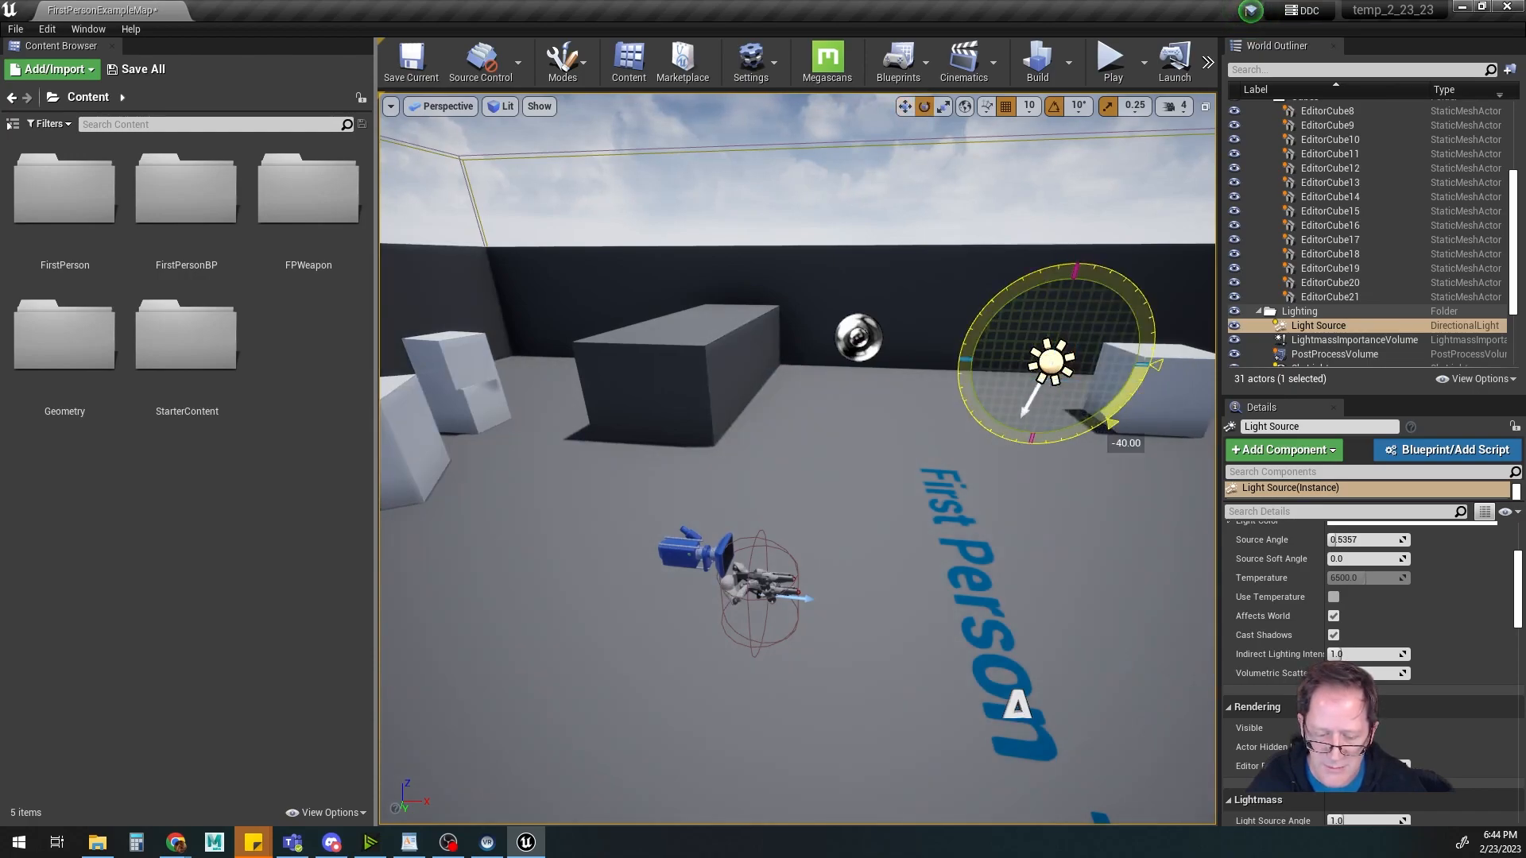
{"action": "left_click_drag", "start_coordinate": [1102, 353], "coordinate": [1097, 319]}
Examine the shadows cast across the arena from other angles and from farther away
{"action": "left_click_drag", "start_coordinate": [794, 494], "coordinate": [1073, 477], "text": "alt"}
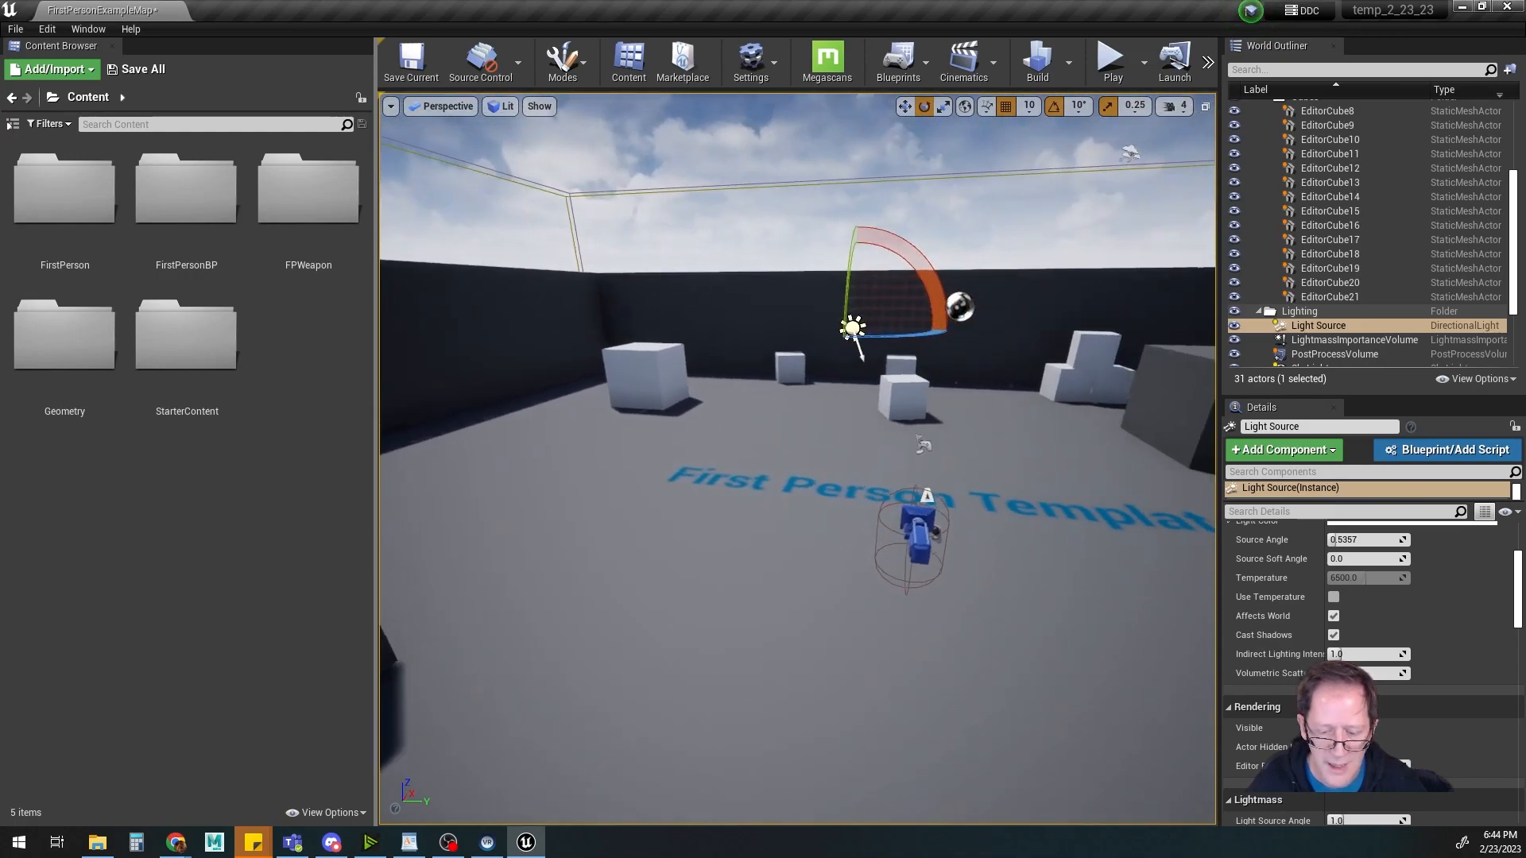
{"action": "right_click_drag", "start_coordinate": [1073, 477], "coordinate": [1026, 477], "text": "alt"}
{"action": "right_click_drag", "start_coordinate": [946, 557], "coordinate": [922, 579], "text": "alt"}
{"action": "left_click_drag", "start_coordinate": [922, 578], "coordinate": [816, 651], "text": "alt"}
{"action": "right_click_drag", "start_coordinate": [826, 636], "coordinate": [771, 640], "text": "alt"}
{"action": "right_click_drag", "start_coordinate": [857, 560], "coordinate": [804, 562], "text": "alt"}
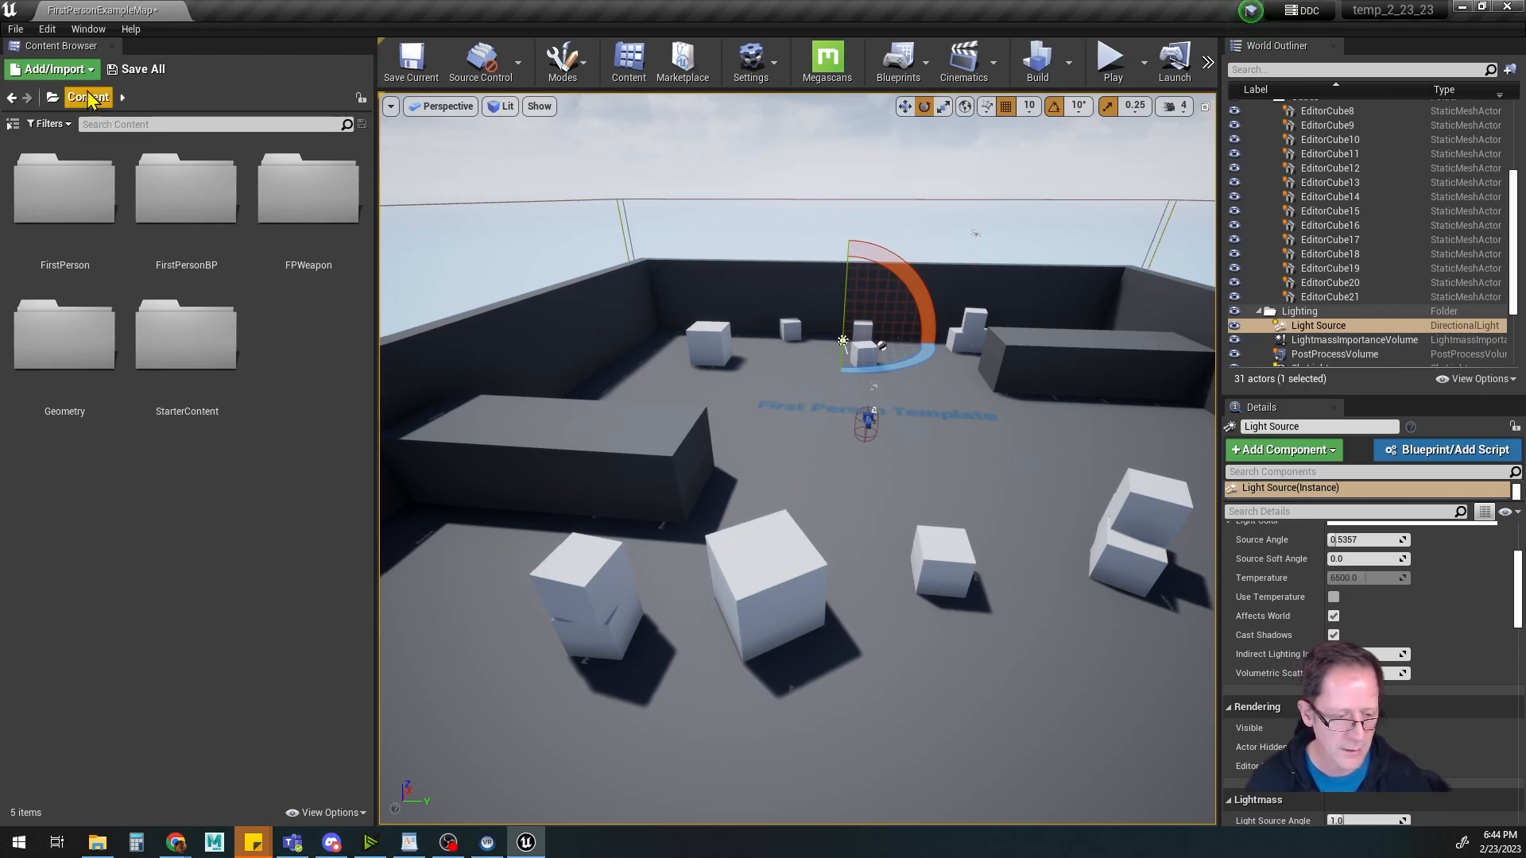
Browse for levels to open in the FirstPerson and FirstPersonBP/Maps folders, and cancel without opening one
{"action": "left_click", "coordinate": [15, 29]}
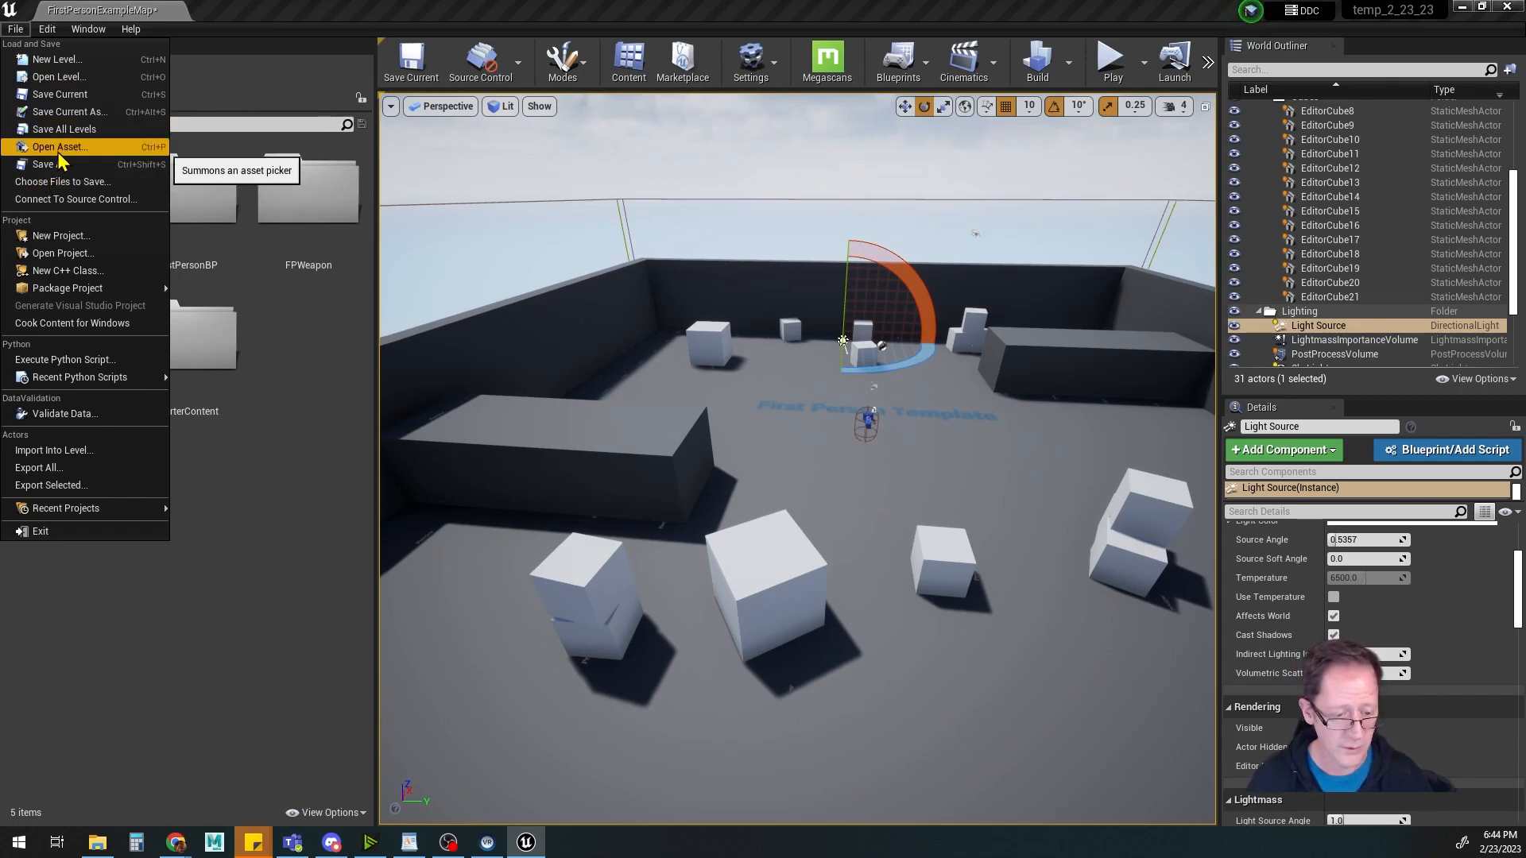
{"action": "left_click", "coordinate": [57, 78]}
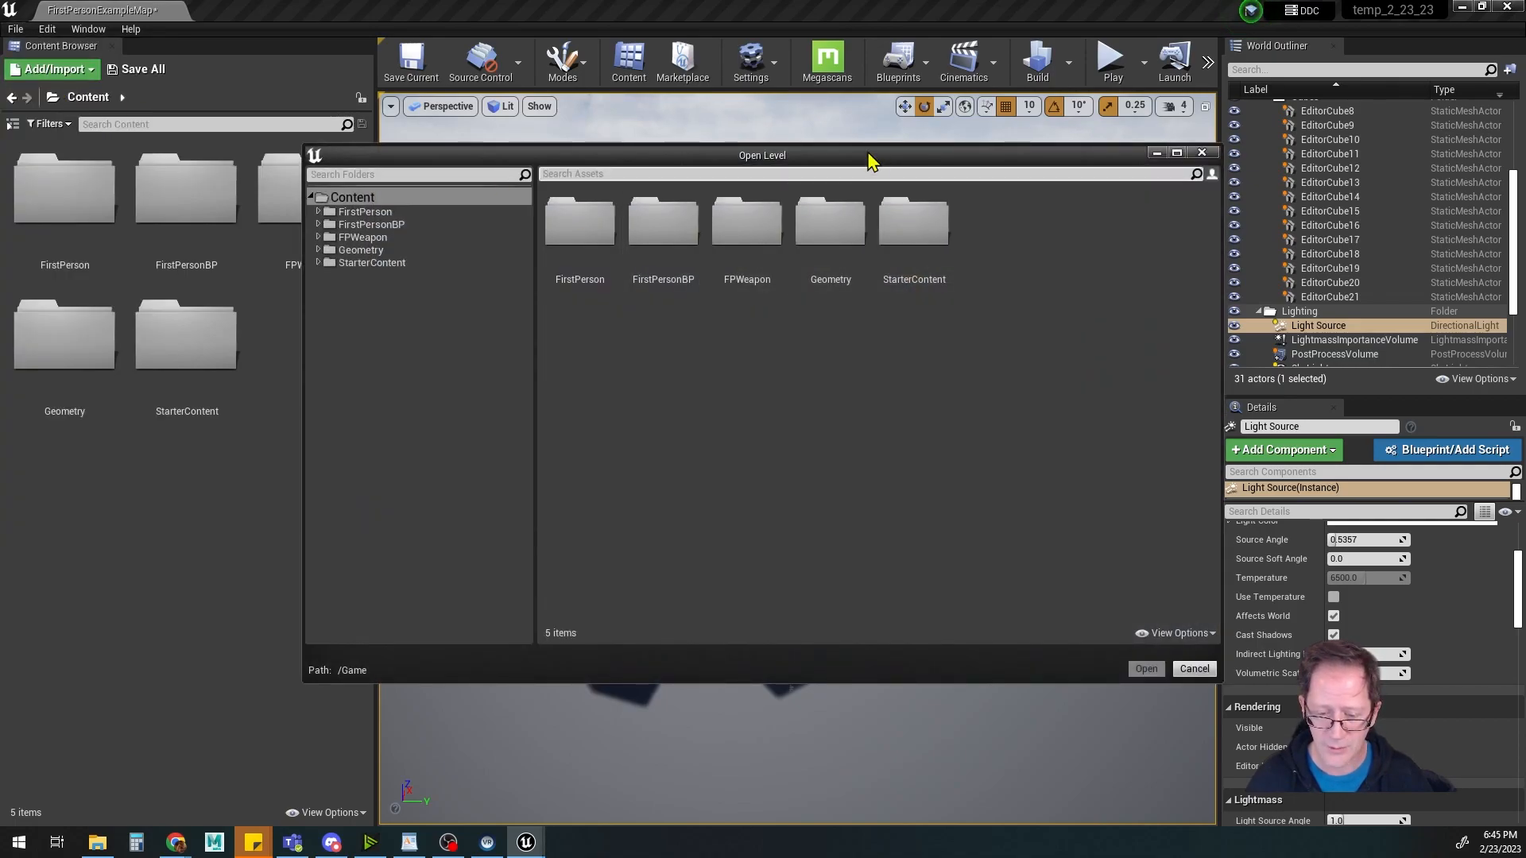
{"action": "left_click_drag", "start_coordinate": [869, 161], "coordinate": [809, 215]}
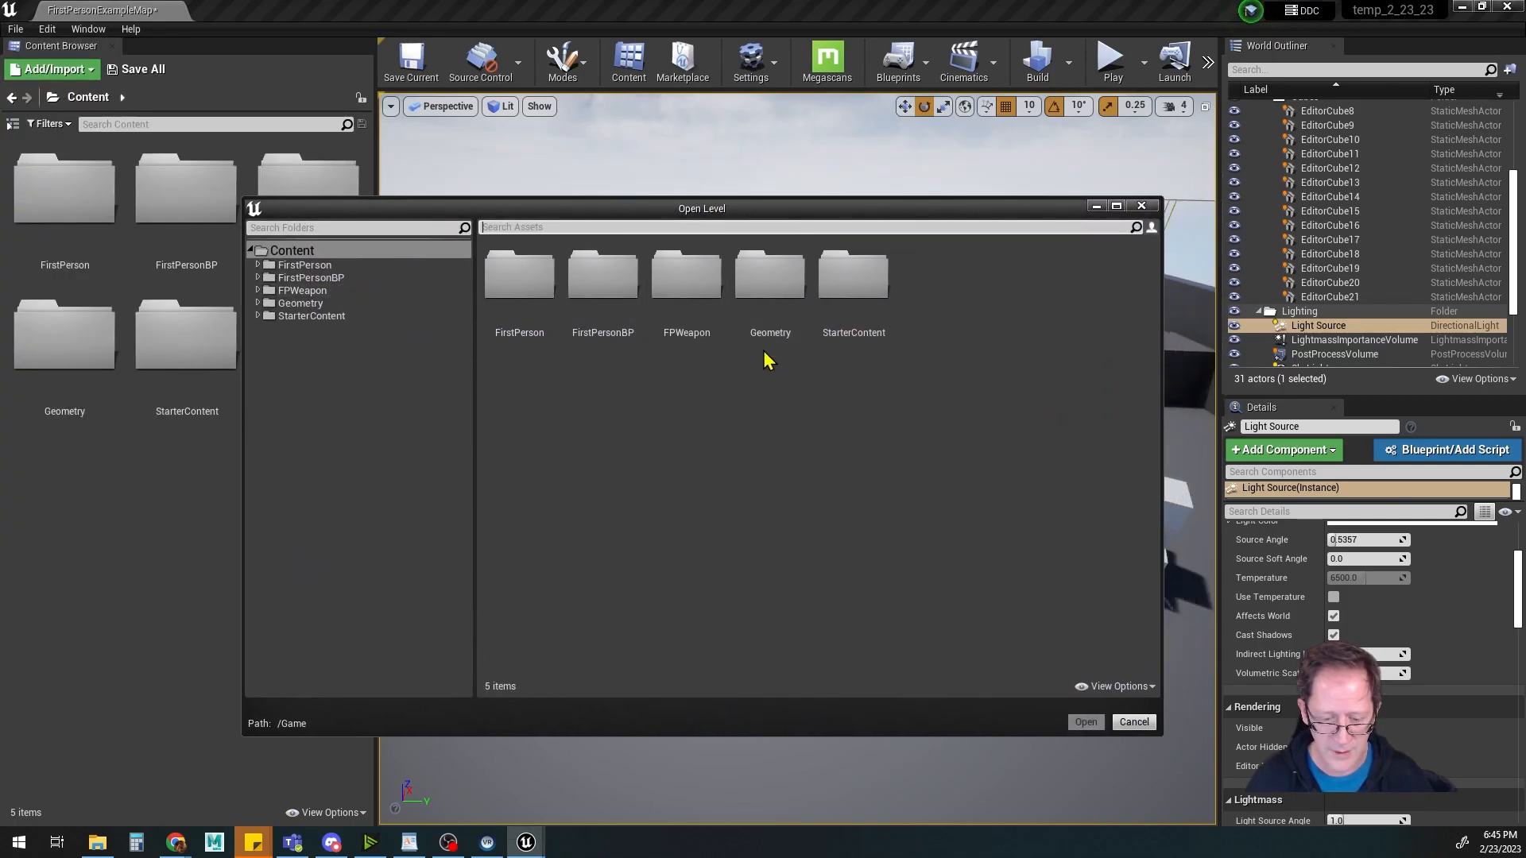
{"action": "left_click", "coordinate": [521, 291]}
{"action": "double_click", "coordinate": [521, 288]}
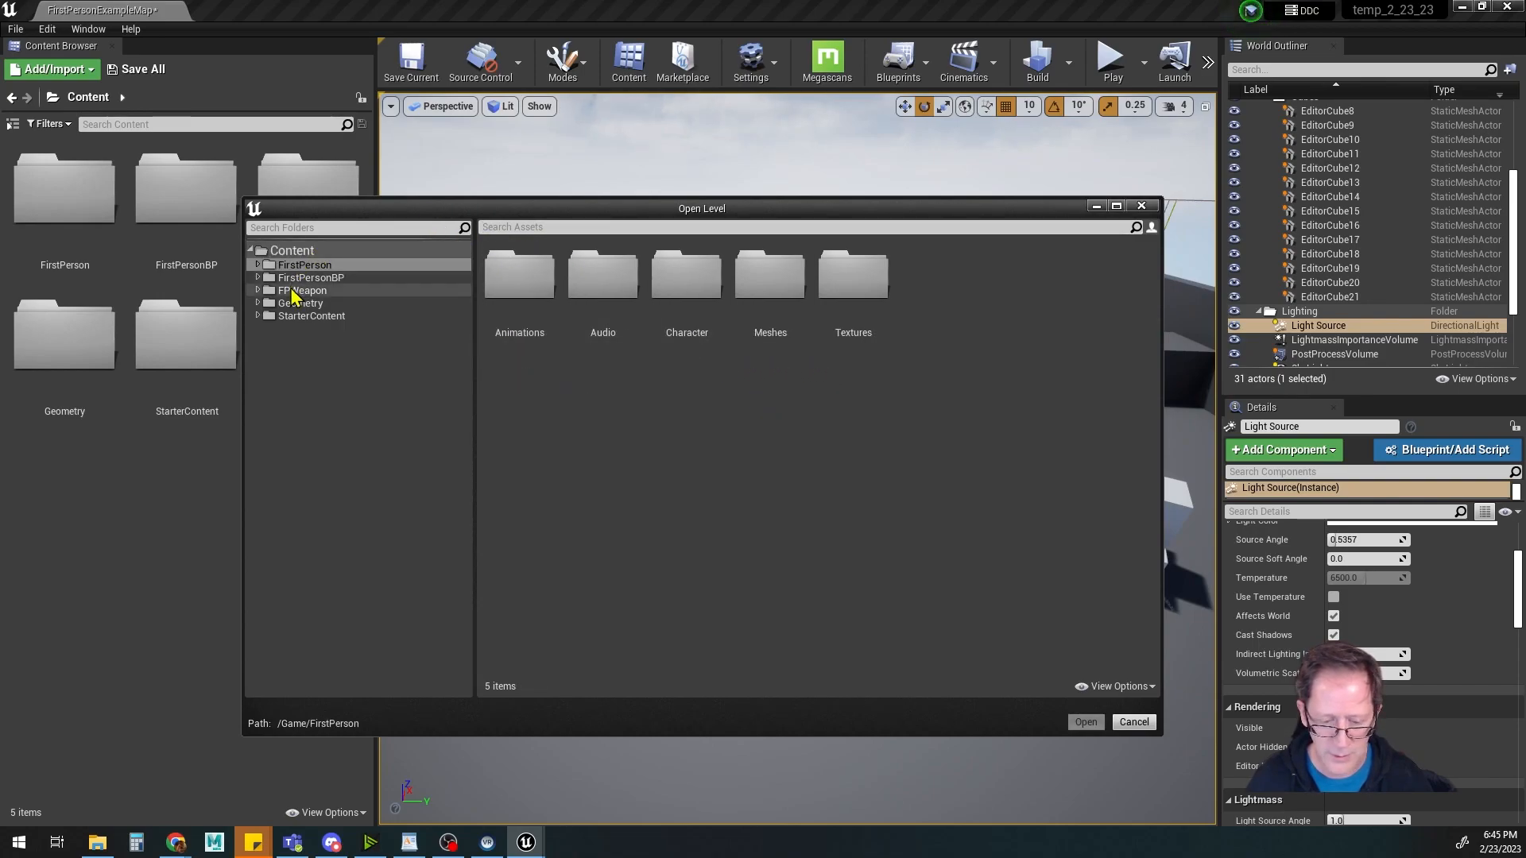
{"action": "left_click", "coordinate": [289, 251]}
{"action": "left_click", "coordinate": [612, 287]}
{"action": "double_click", "coordinate": [612, 288]}
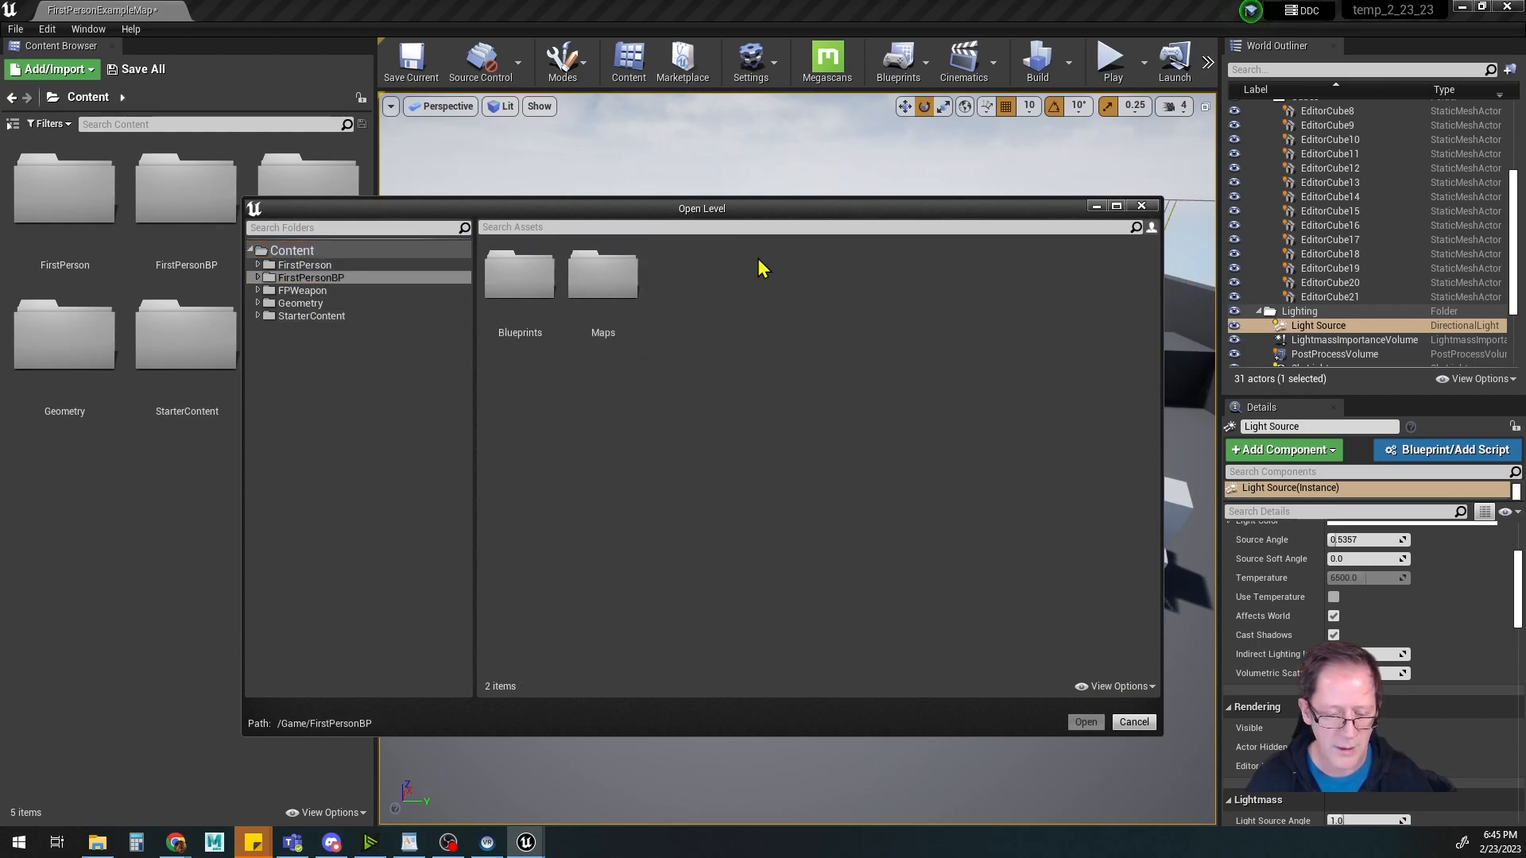
{"action": "double_click", "coordinate": [594, 276]}
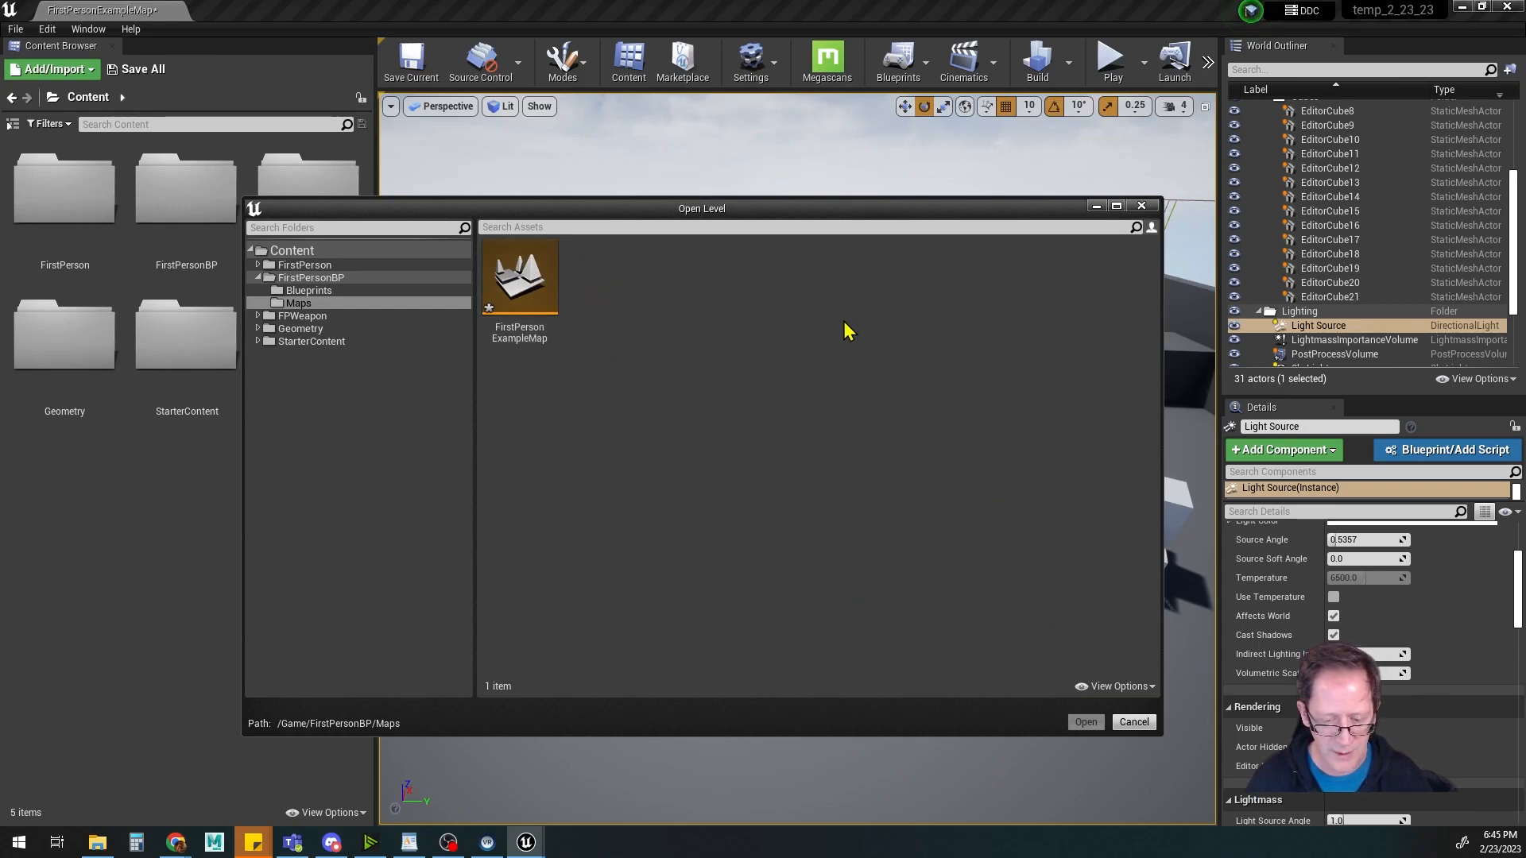
{"action": "left_click", "coordinate": [1134, 723]}
Select the lone small cube, EditorCube21, standing on the floor between the large cube and the three-cube stack
{"action": "mouse_move", "coordinate": [894, 560]}
{"action": "right_mouse_down"}
{"action": "mouse_move", "coordinate": [946, 546]}
{"action": "mouse_move", "coordinate": [941, 531]}
{"action": "mouse_move", "coordinate": [898, 560]}
{"action": "right_mouse_up"}
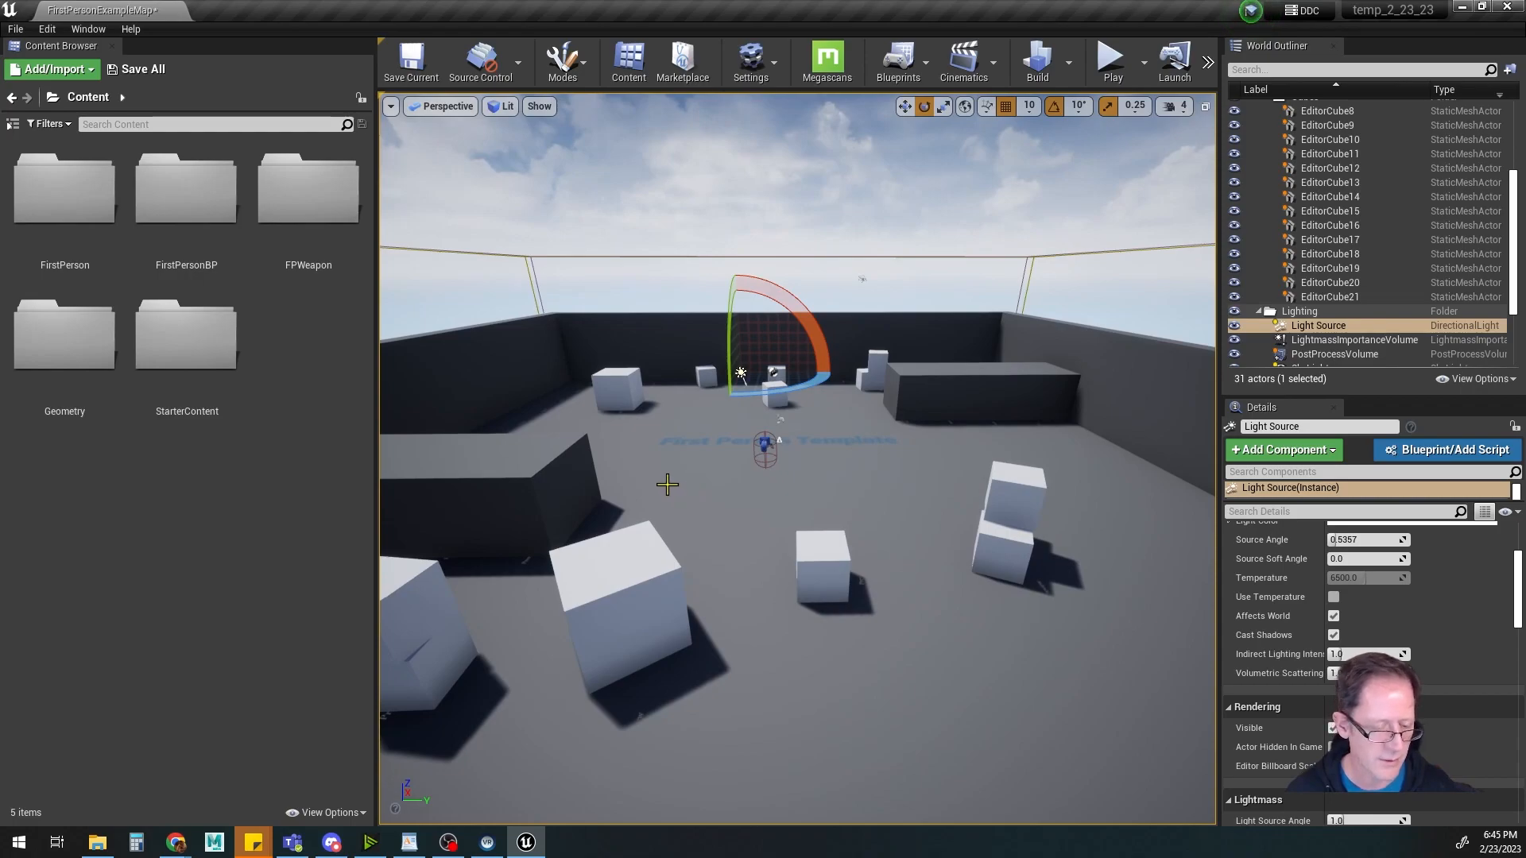
{"action": "left_click_drag", "start_coordinate": [735, 513], "coordinate": [620, 504], "text": "alt"}
{"action": "left_click_drag", "start_coordinate": [892, 524], "coordinate": [914, 442], "text": "alt"}
{"action": "right_click_drag", "start_coordinate": [833, 468], "coordinate": [897, 469], "text": "alt"}
{"action": "left_click_drag", "start_coordinate": [585, 598], "coordinate": [568, 566], "text": "alt"}
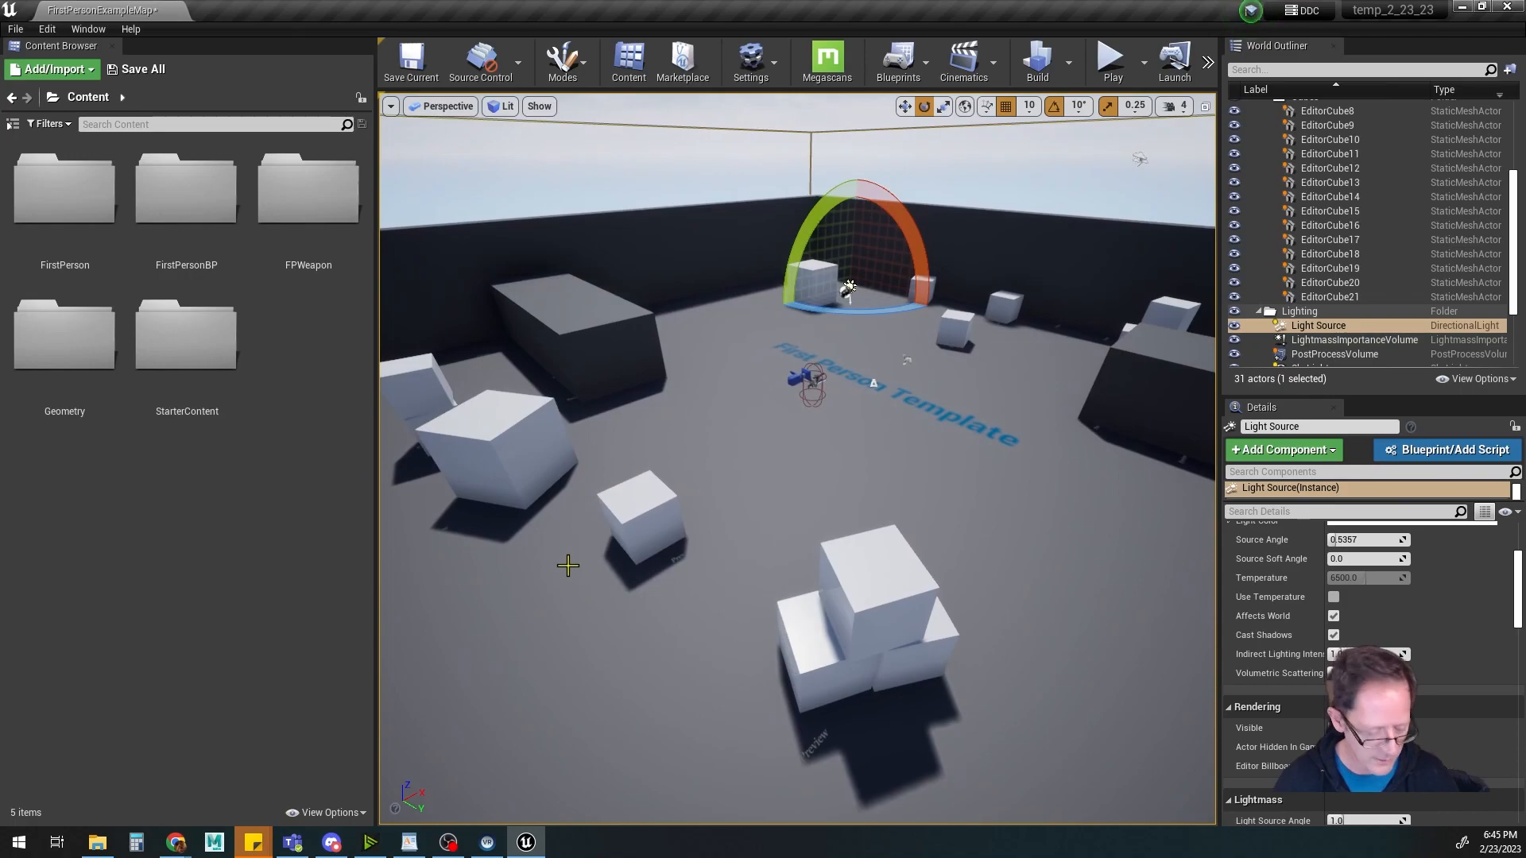
{"action": "left_click", "coordinate": [643, 503]}
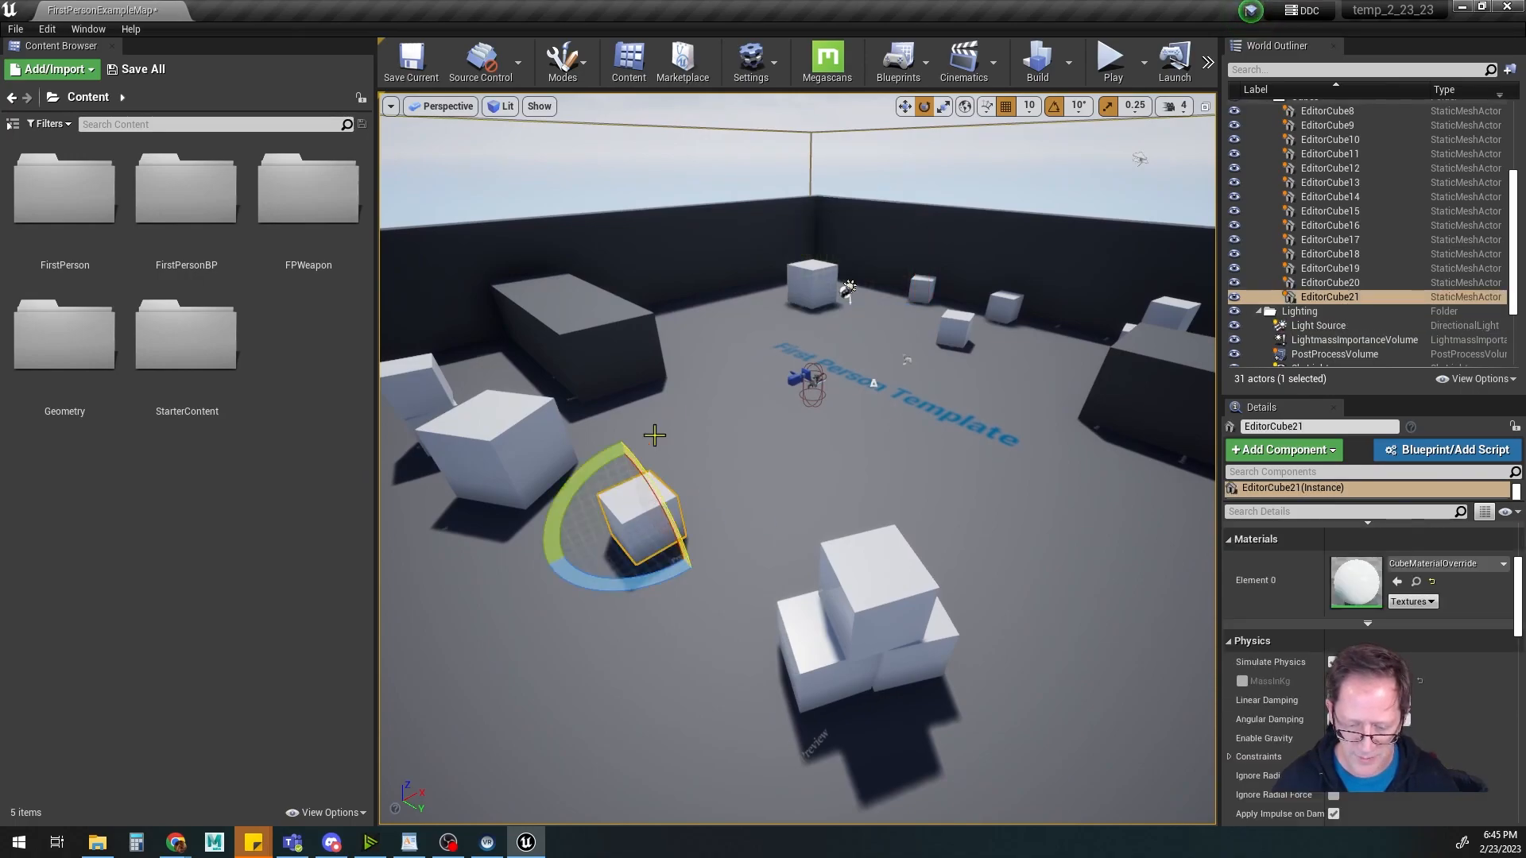
Switch the selected cube's transform gizmo through move, rotate and scale, and return it to move
{"action": "middle_click_drag", "start_coordinate": [816, 468], "coordinate": [862, 516], "text": "alt"}
{"action": "left_click_drag", "start_coordinate": [779, 473], "coordinate": [790, 405], "text": "alt"}
{"action": "key", "text": "w"}
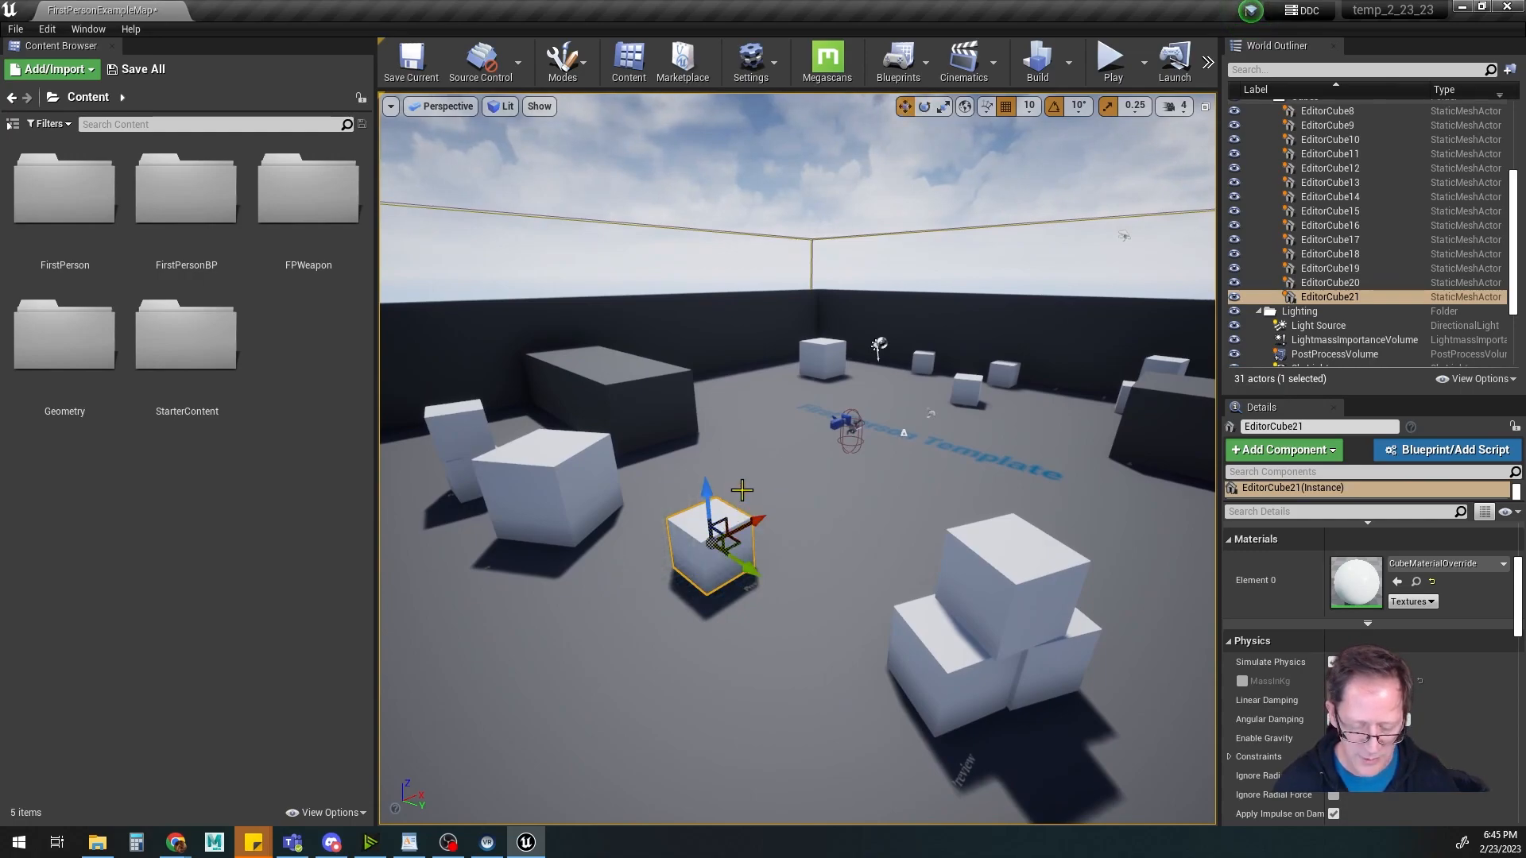
{"action": "key", "text": "e"}
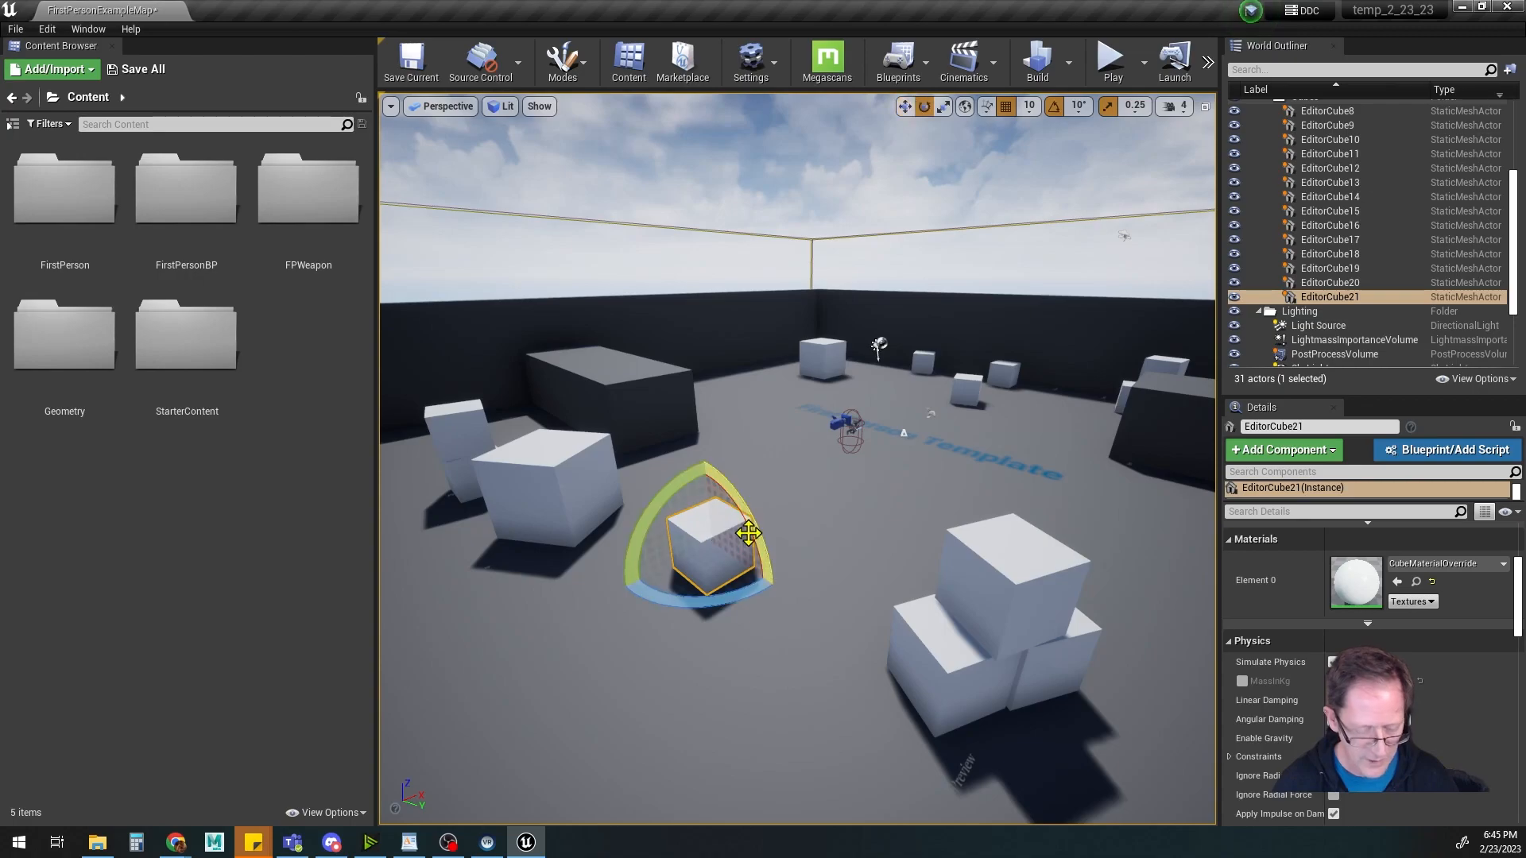
{"action": "key", "text": "r"}
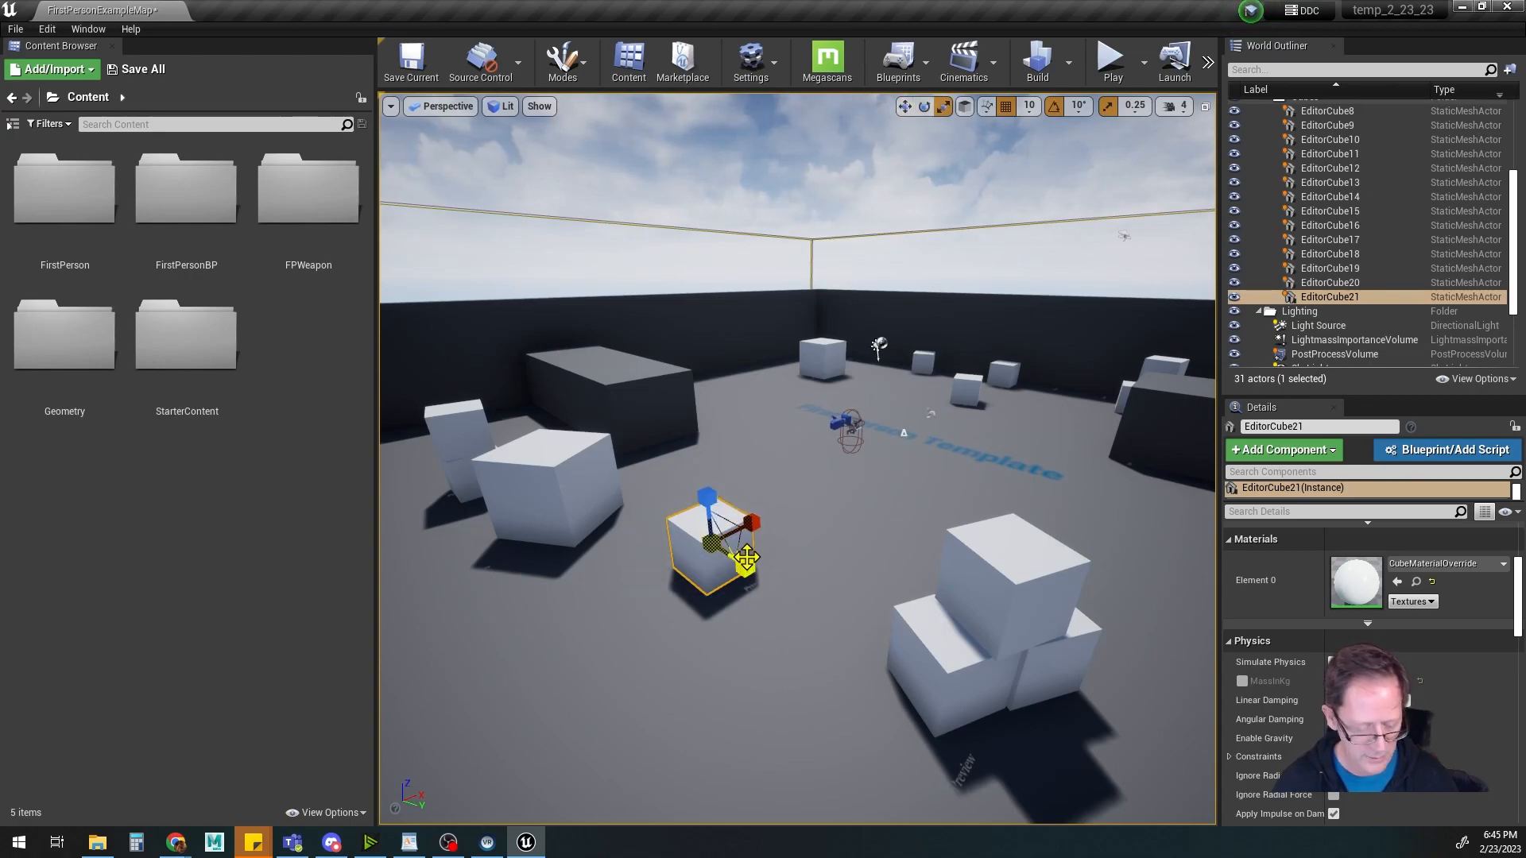
{"action": "key", "text": "w"}
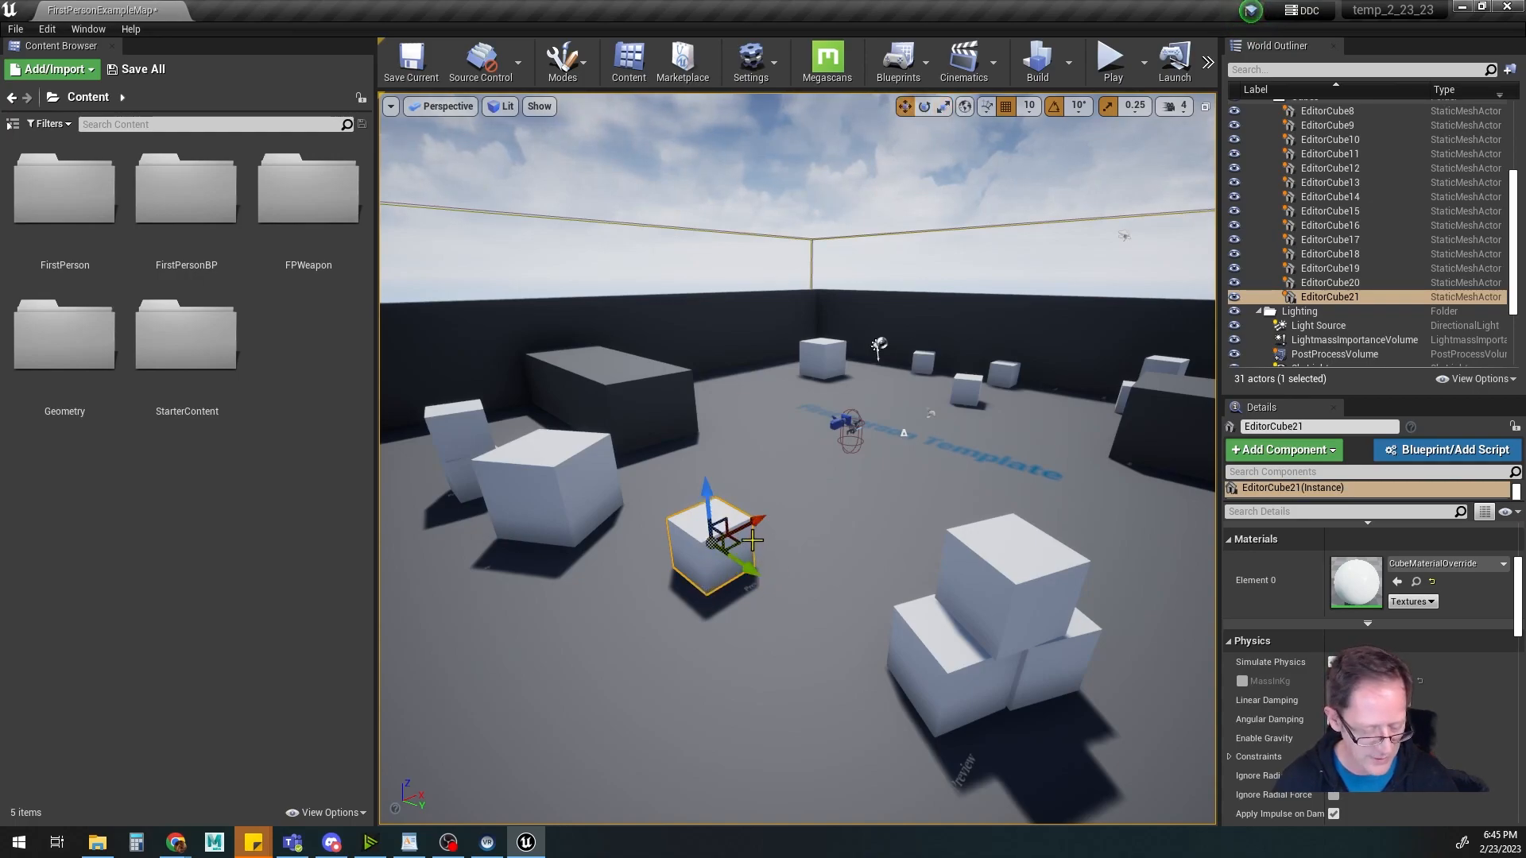
Examine the selected cube up close by orbiting, zooming and panning around it
{"action": "left_click_drag", "start_coordinate": [756, 590], "coordinate": [657, 624], "text": "alt"}
{"action": "right_click_drag", "start_coordinate": [657, 623], "coordinate": [755, 623], "text": "alt"}
{"action": "middle_click_drag", "start_coordinate": [657, 623], "coordinate": [884, 535], "text": "alt"}
{"action": "left_click_drag", "start_coordinate": [579, 617], "coordinate": [659, 581], "text": "alt"}
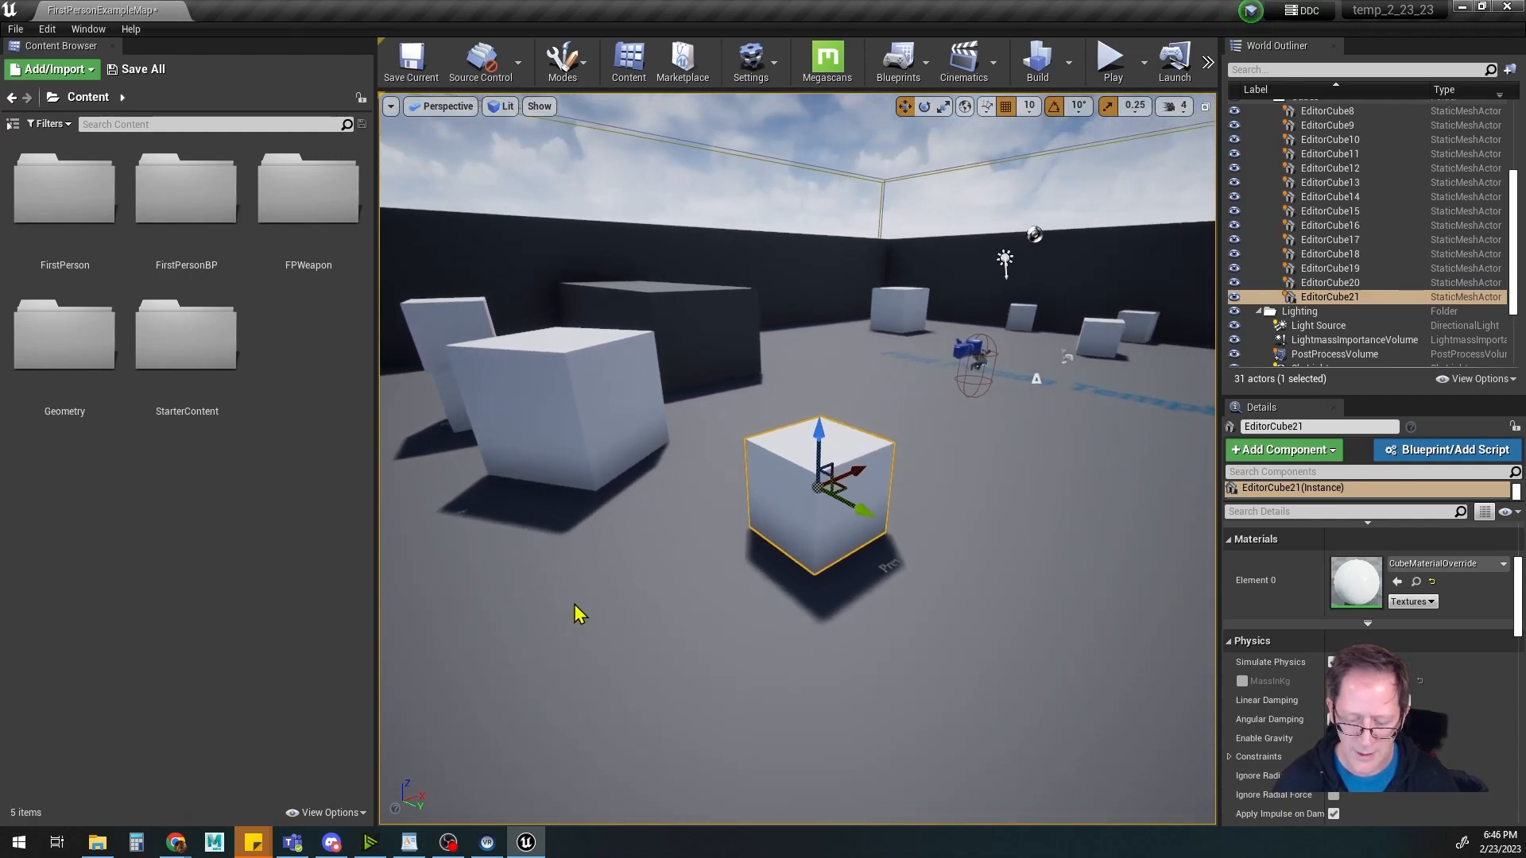
{"action": "middle_click_drag", "start_coordinate": [580, 616], "coordinate": [552, 627], "text": "alt"}
{"action": "right_click_drag", "start_coordinate": [551, 627], "coordinate": [668, 628], "text": "alt"}
{"action": "middle_click_drag", "start_coordinate": [596, 501], "coordinate": [696, 510], "text": "alt"}
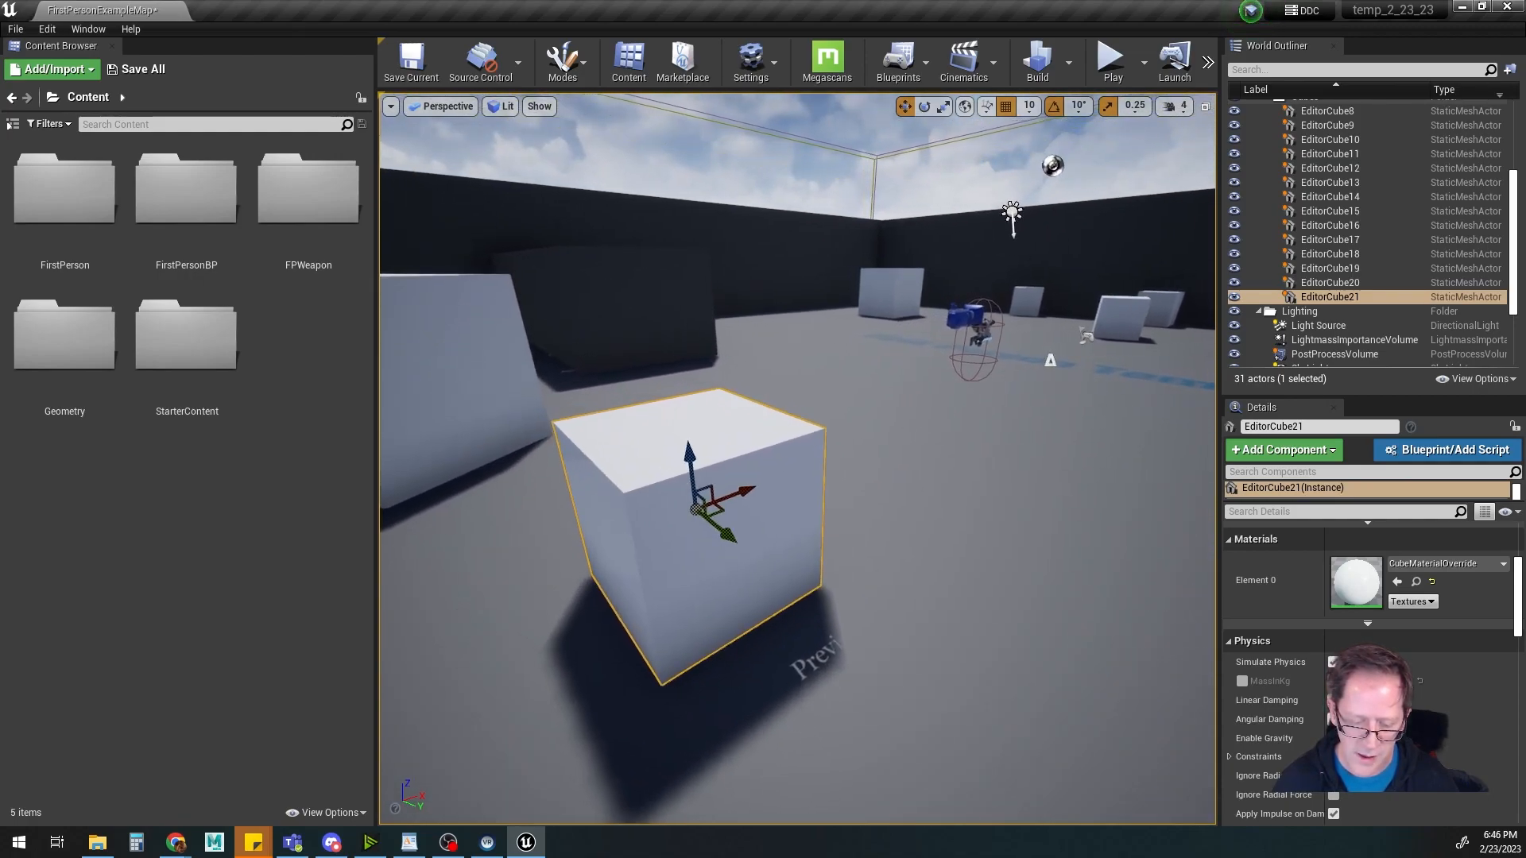
Lift the selected cube clear of the floor and snap it back down so it rests on the floor
{"action": "right_click_drag", "start_coordinate": [496, 649], "coordinate": [397, 650], "text": "alt"}
{"action": "left_click_drag", "start_coordinate": [632, 673], "coordinate": [717, 674], "text": "alt"}
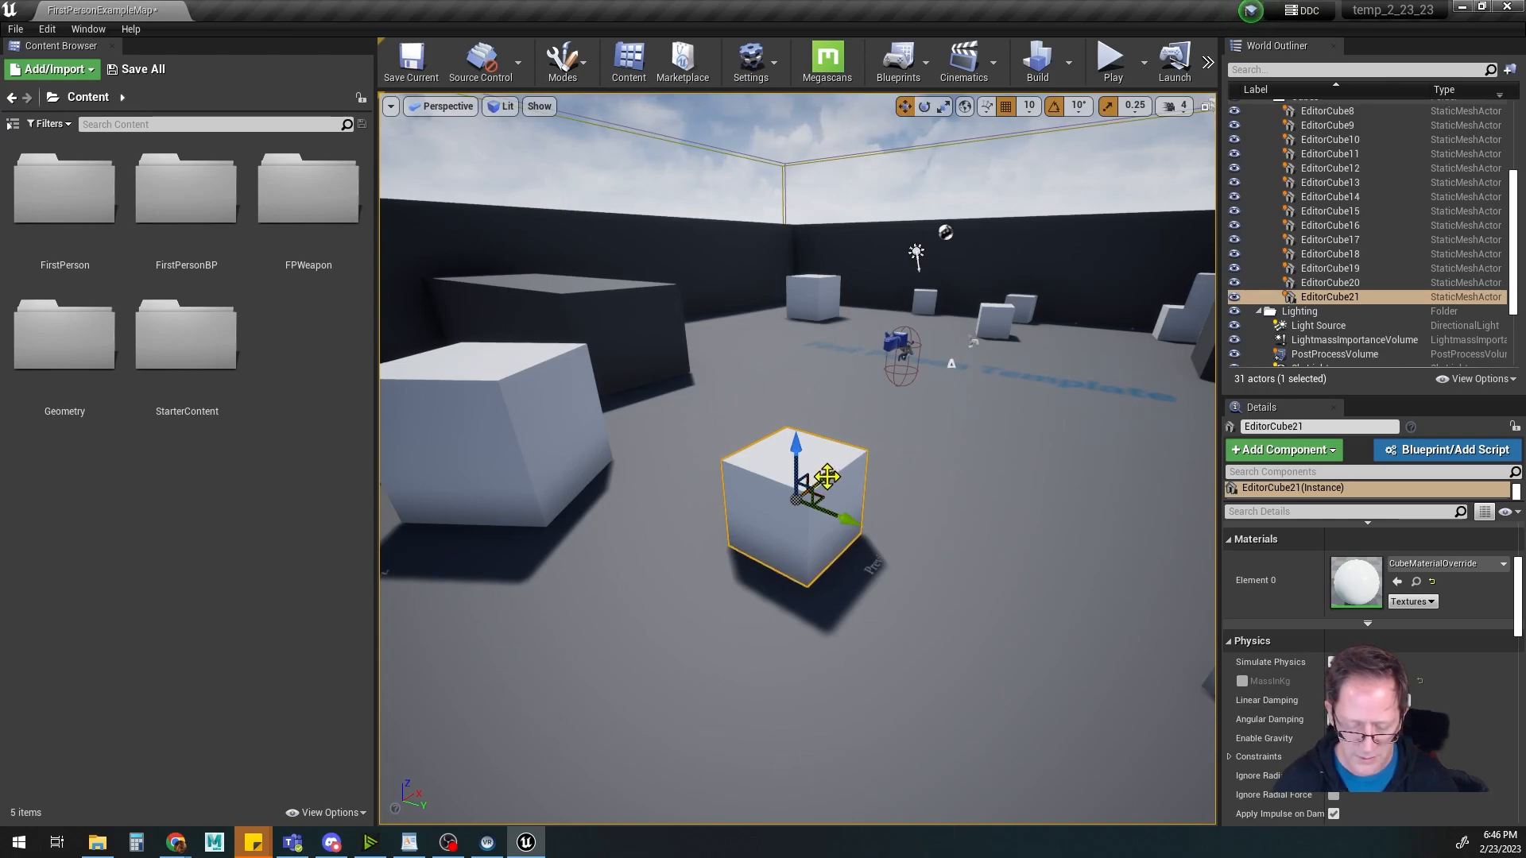
{"action": "left_click_drag", "start_coordinate": [828, 476], "coordinate": [794, 325]}
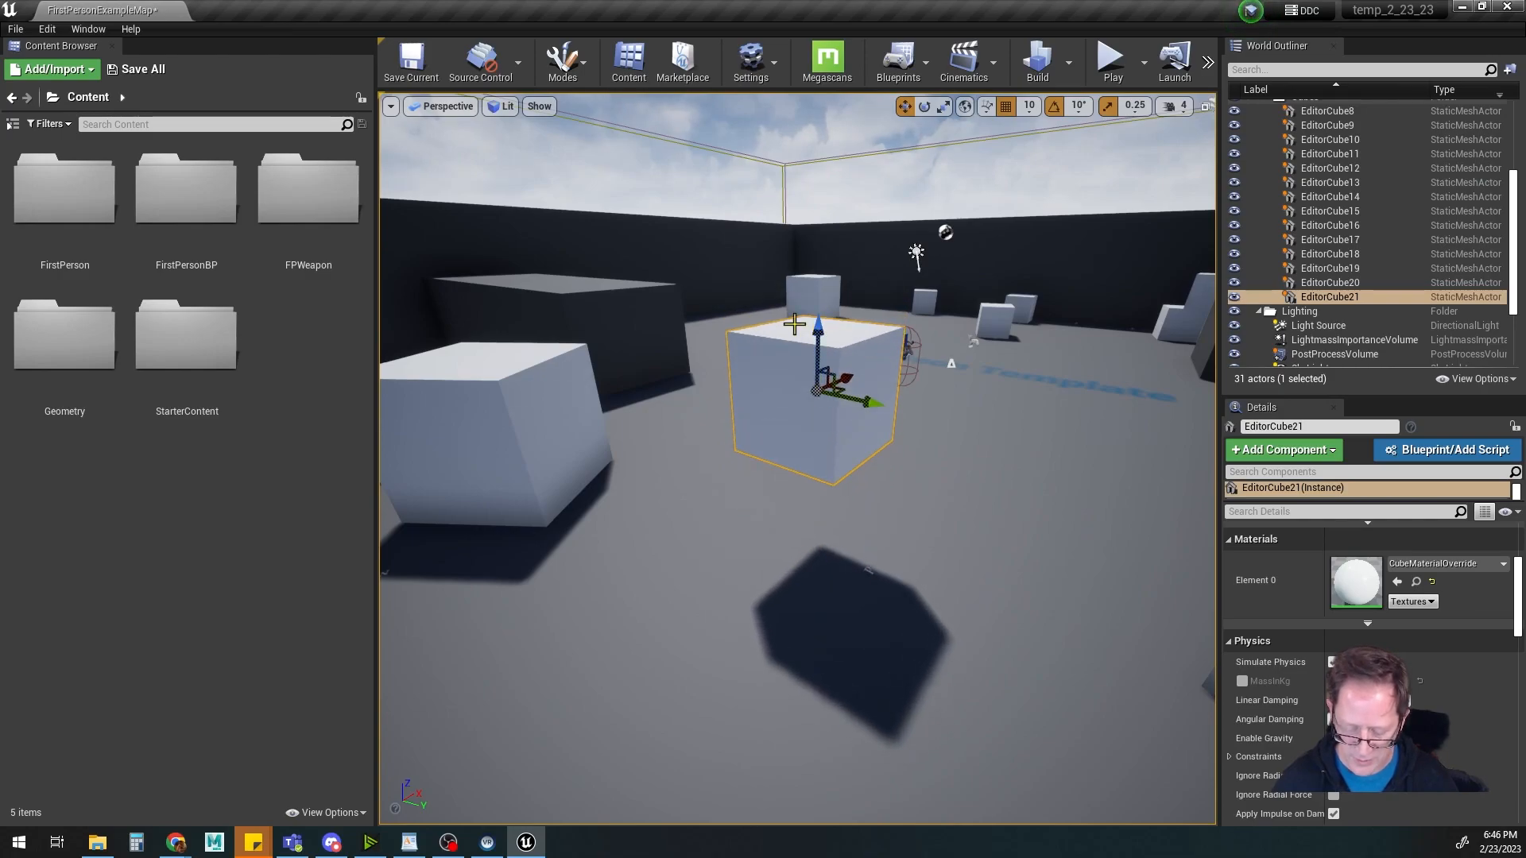
{"action": "mouse_move", "coordinate": [936, 472]}
{"action": "left_mouse_down", "text": "alt"}
{"action": "mouse_move", "coordinate": [684, 453]}
{"action": "mouse_move", "coordinate": [898, 458]}
{"action": "mouse_move", "coordinate": [931, 477]}
{"action": "left_mouse_up", "text": "alt"}
{"action": "key", "text": "End"}
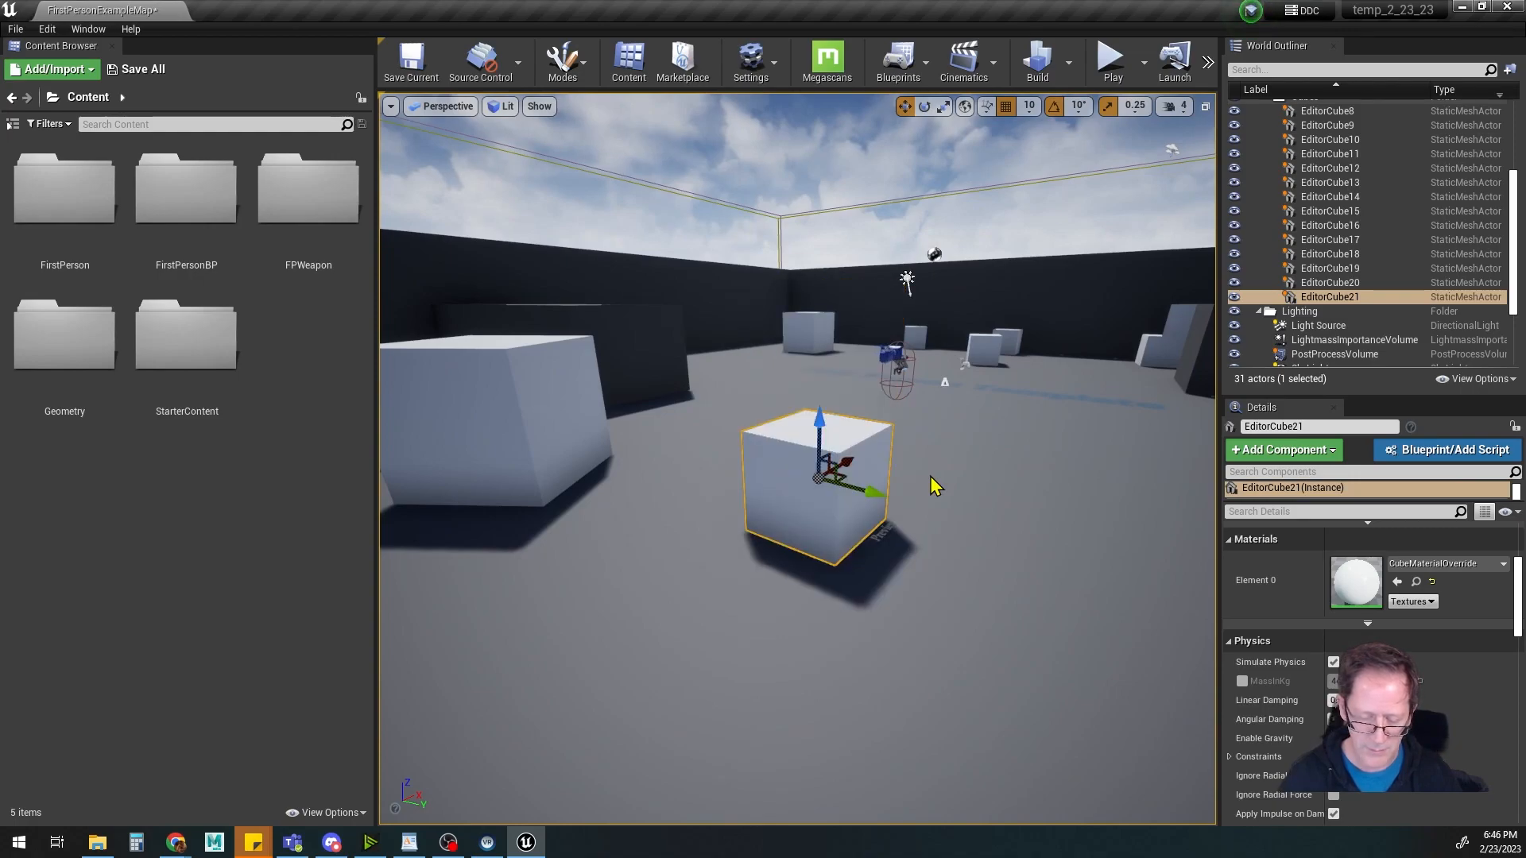
{"action": "mouse_move", "coordinate": [931, 467]}
{"action": "left_mouse_down", "text": "alt"}
{"action": "mouse_move", "coordinate": [922, 477]}
{"action": "mouse_move", "coordinate": [978, 509]}
{"action": "mouse_move", "coordinate": [946, 540]}
{"action": "mouse_move", "coordinate": [939, 484]}
{"action": "left_mouse_up", "text": "alt"}
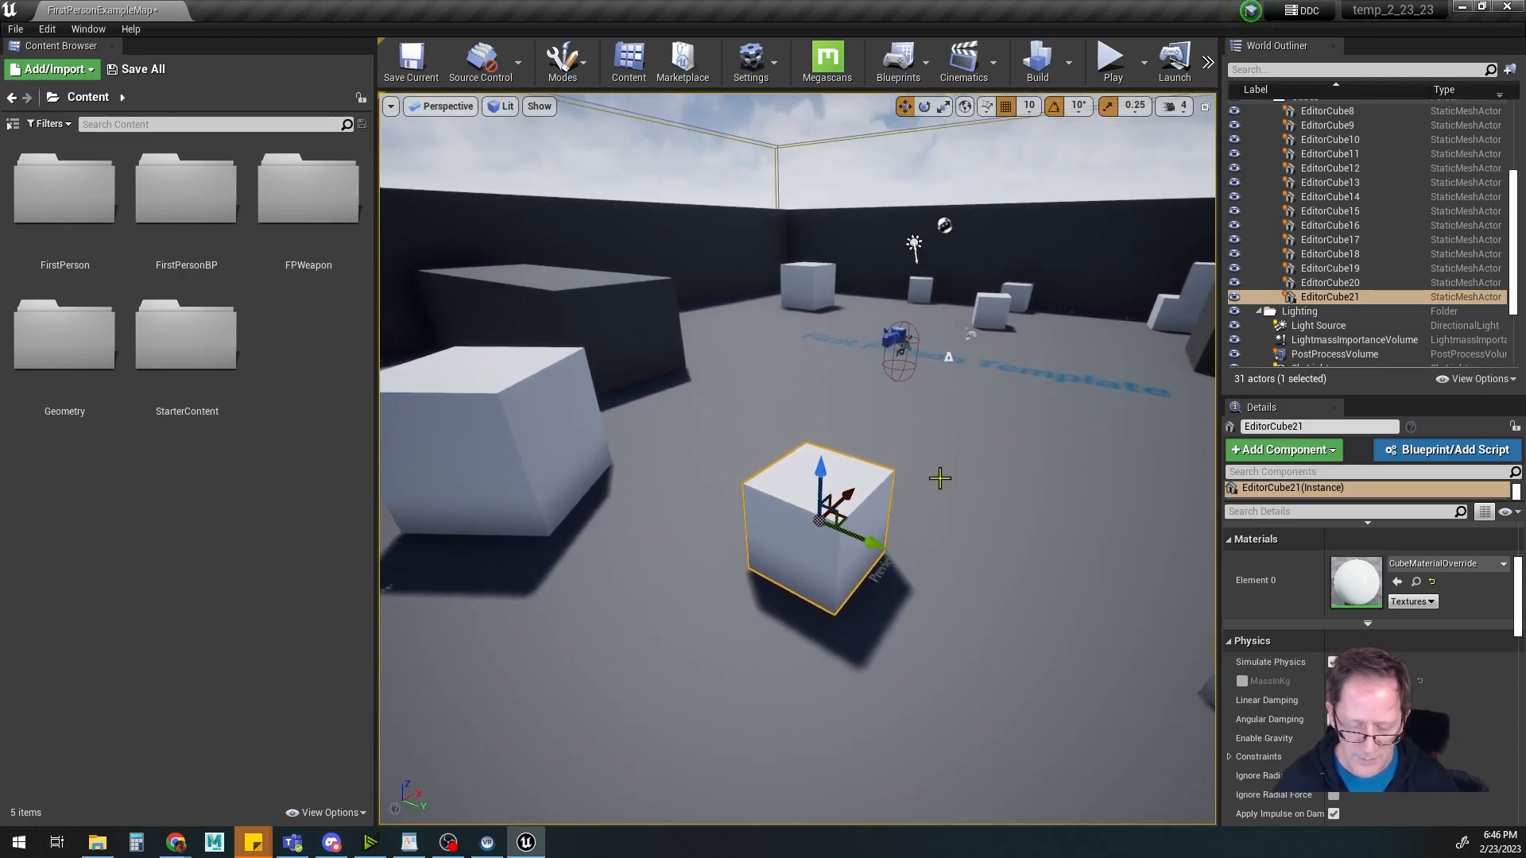
Try rotating the selected cube about its individual axes with the Rotate gizmo
{"action": "mouse_move", "coordinate": [841, 582]}
{"action": "left_mouse_down"}
{"action": "mouse_move", "coordinate": [883, 578]}
{"action": "mouse_move", "coordinate": [819, 584]}
{"action": "mouse_move", "coordinate": [879, 579]}
{"action": "mouse_move", "coordinate": [862, 580]}
{"action": "left_mouse_up"}
{"action": "mouse_move", "coordinate": [866, 481]}
{"action": "left_mouse_down"}
{"action": "mouse_move", "coordinate": [902, 512]}
{"action": "mouse_move", "coordinate": [911, 560]}
{"action": "mouse_move", "coordinate": [896, 487]}
{"action": "mouse_move", "coordinate": [867, 479]}
{"action": "mouse_move", "coordinate": [889, 475]}
{"action": "mouse_move", "coordinate": [908, 566]}
{"action": "mouse_move", "coordinate": [897, 497]}
{"action": "mouse_move", "coordinate": [869, 479]}
{"action": "left_mouse_up"}
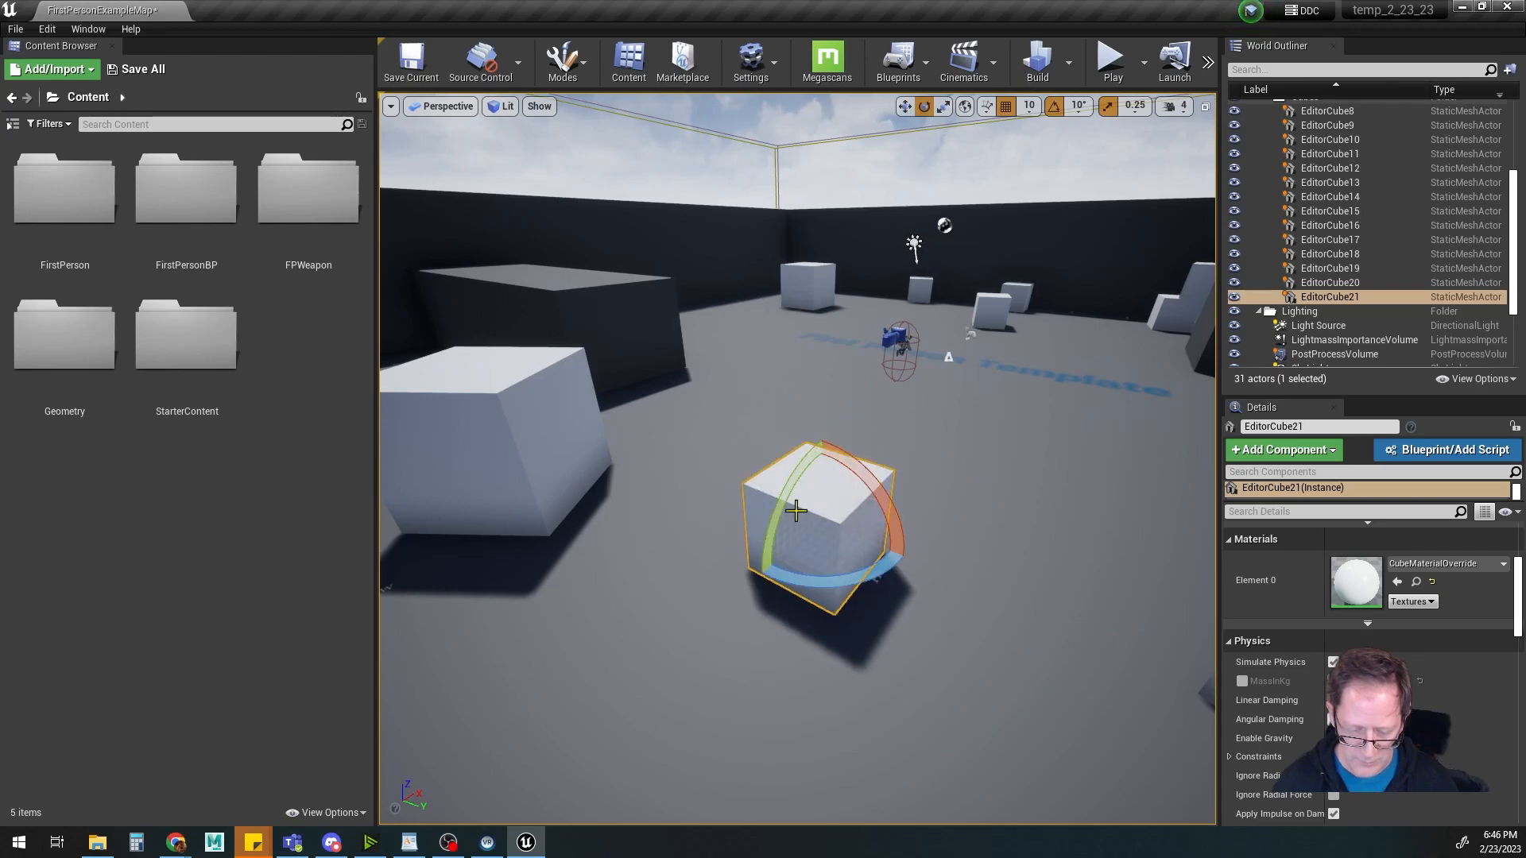
{"action": "left_click_drag", "start_coordinate": [777, 519], "coordinate": [777, 522]}
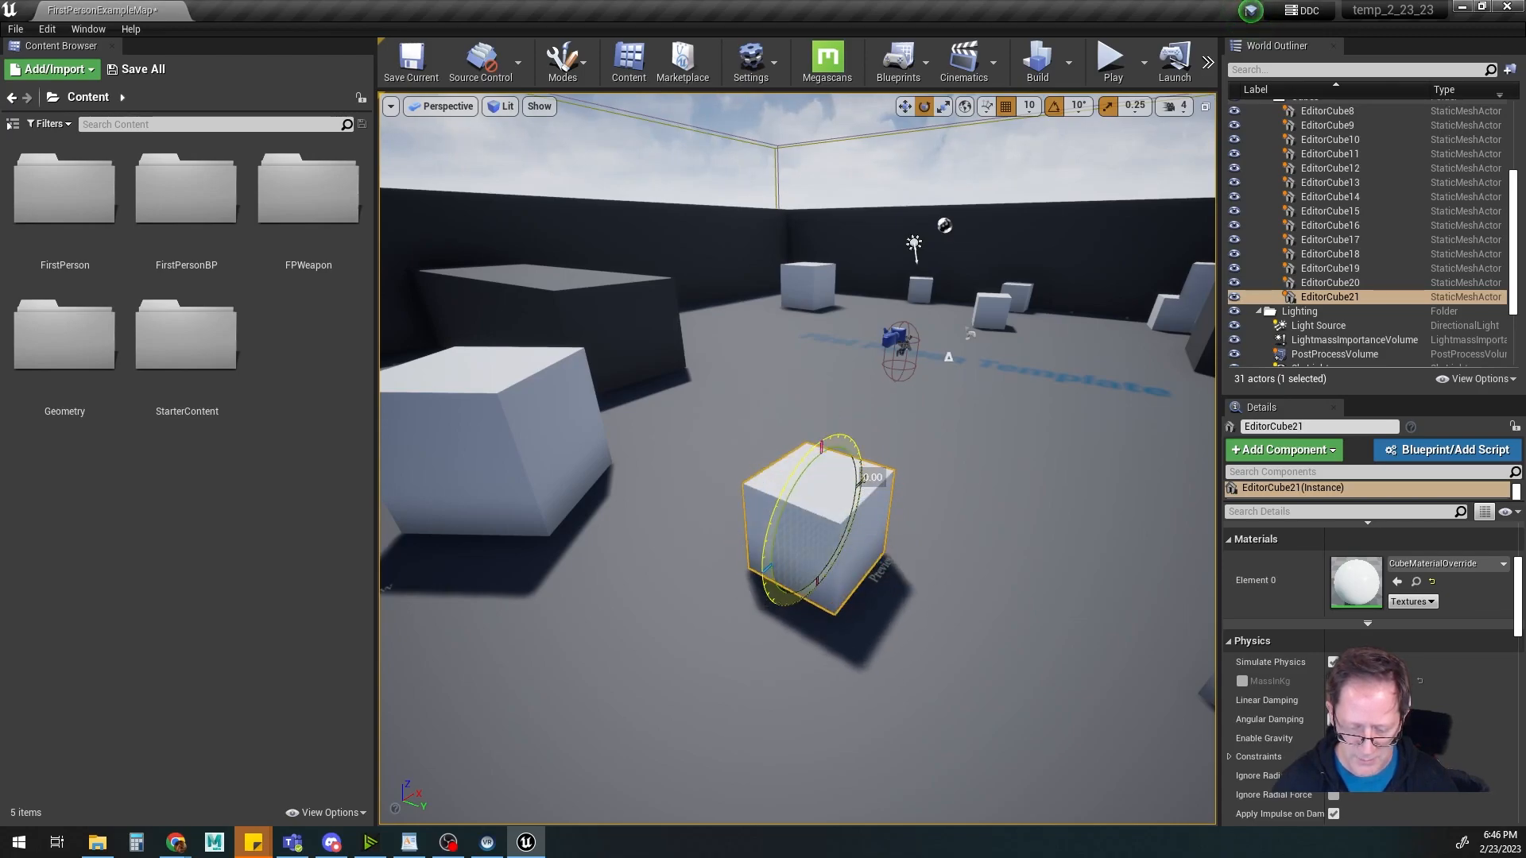
Scale the selected cube up uniformly, and shrink its Y axis to make it a thin upright slab
{"action": "key", "text": "r"}
{"action": "left_click_drag", "start_coordinate": [816, 531], "coordinate": [888, 493]}
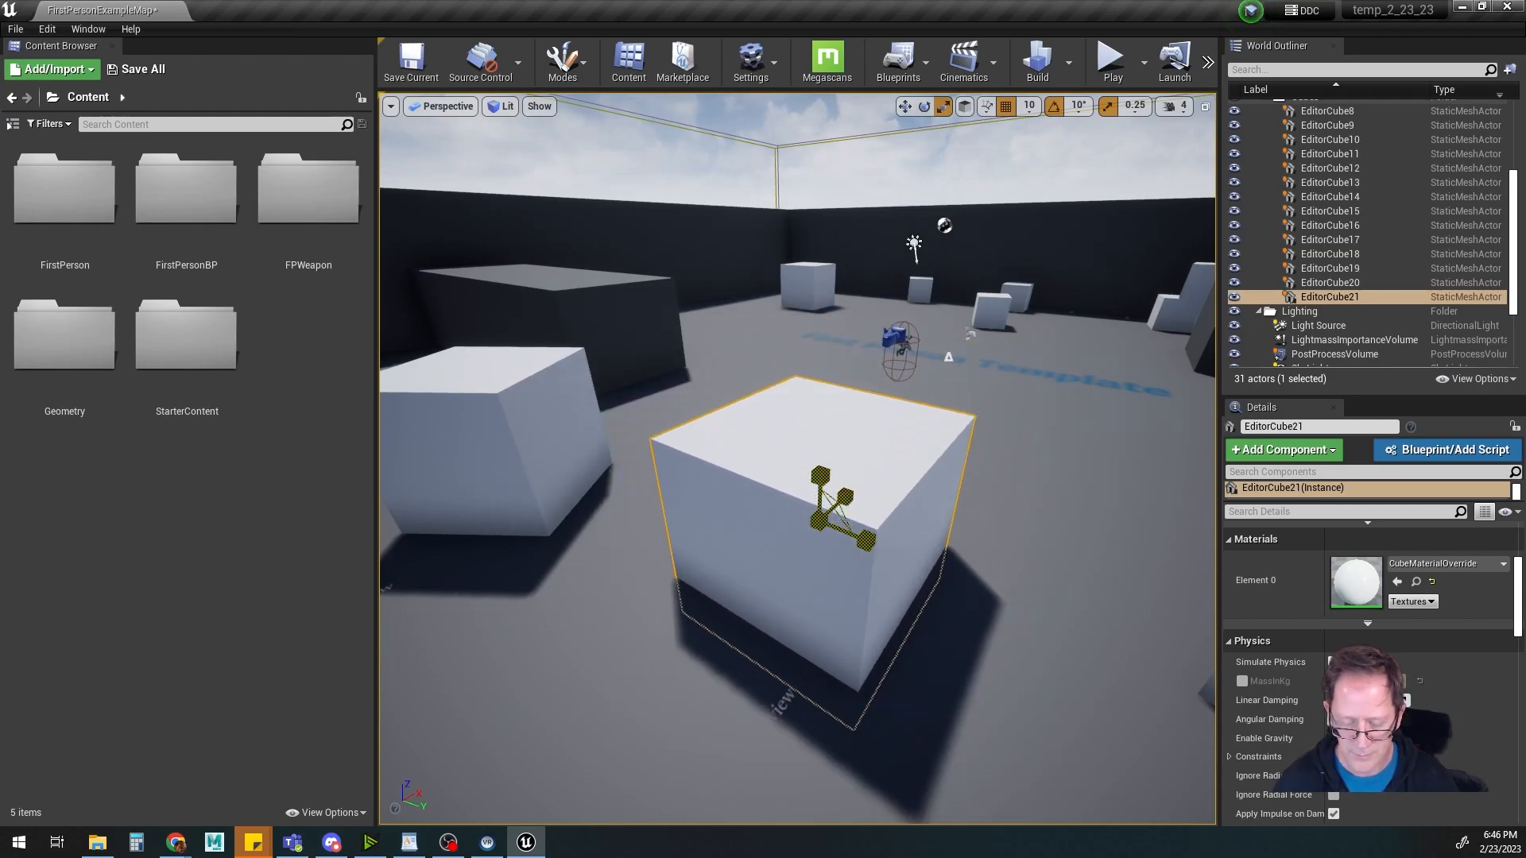
{"action": "mouse_move", "coordinate": [849, 598]}
{"action": "left_mouse_down", "text": "alt"}
{"action": "mouse_move", "coordinate": [676, 628]}
{"action": "mouse_move", "coordinate": [858, 576]}
{"action": "left_mouse_up", "text": "alt"}
{"action": "left_click_drag", "start_coordinate": [884, 513], "coordinate": [946, 608]}
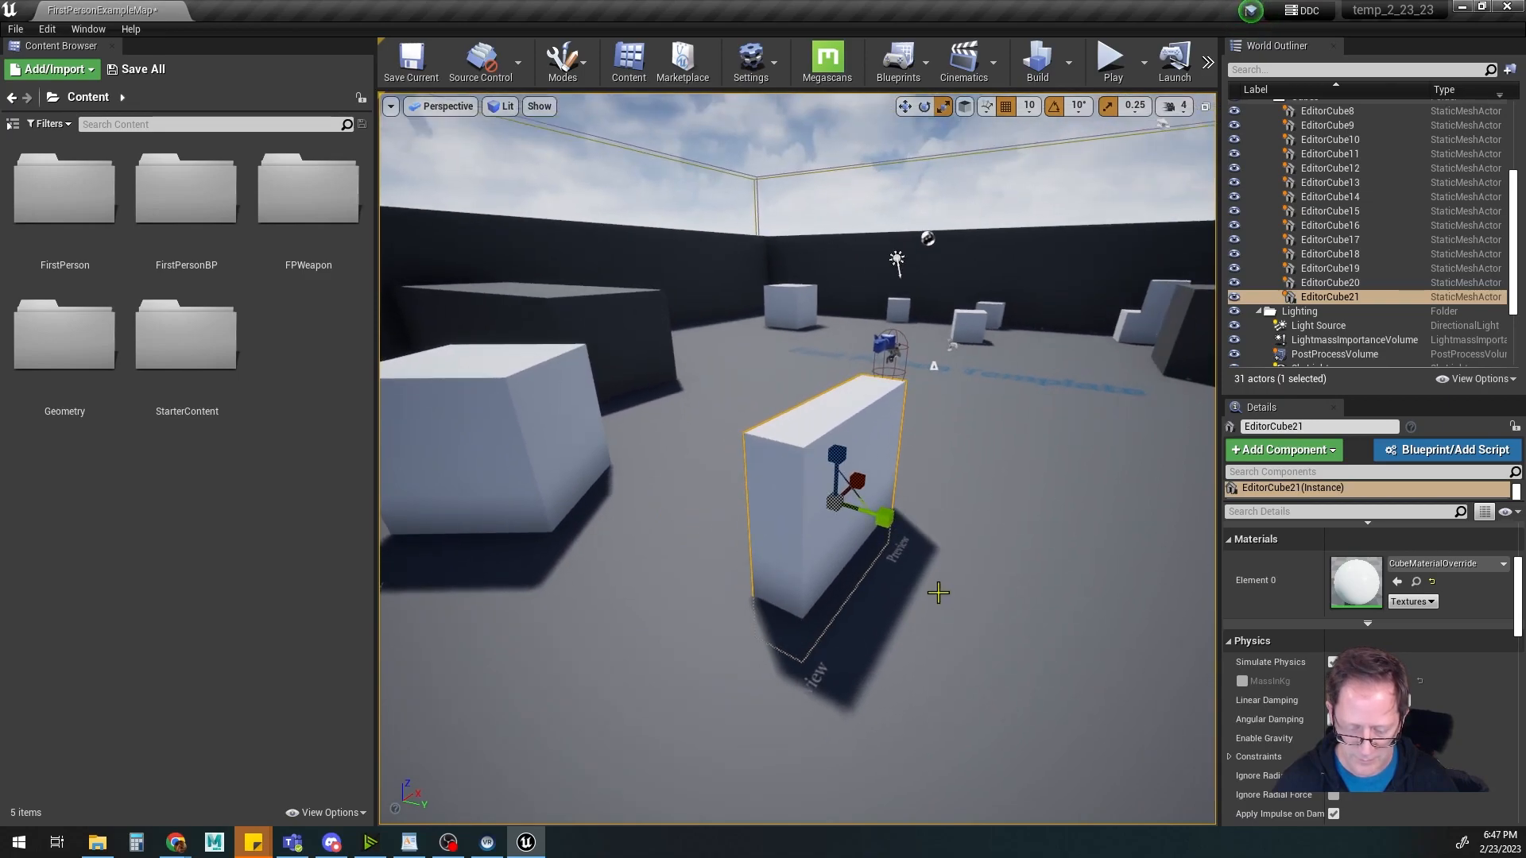
Raise the slab along the Z axis and snap it down so its base sits on the floor
{"action": "key", "text": "w"}
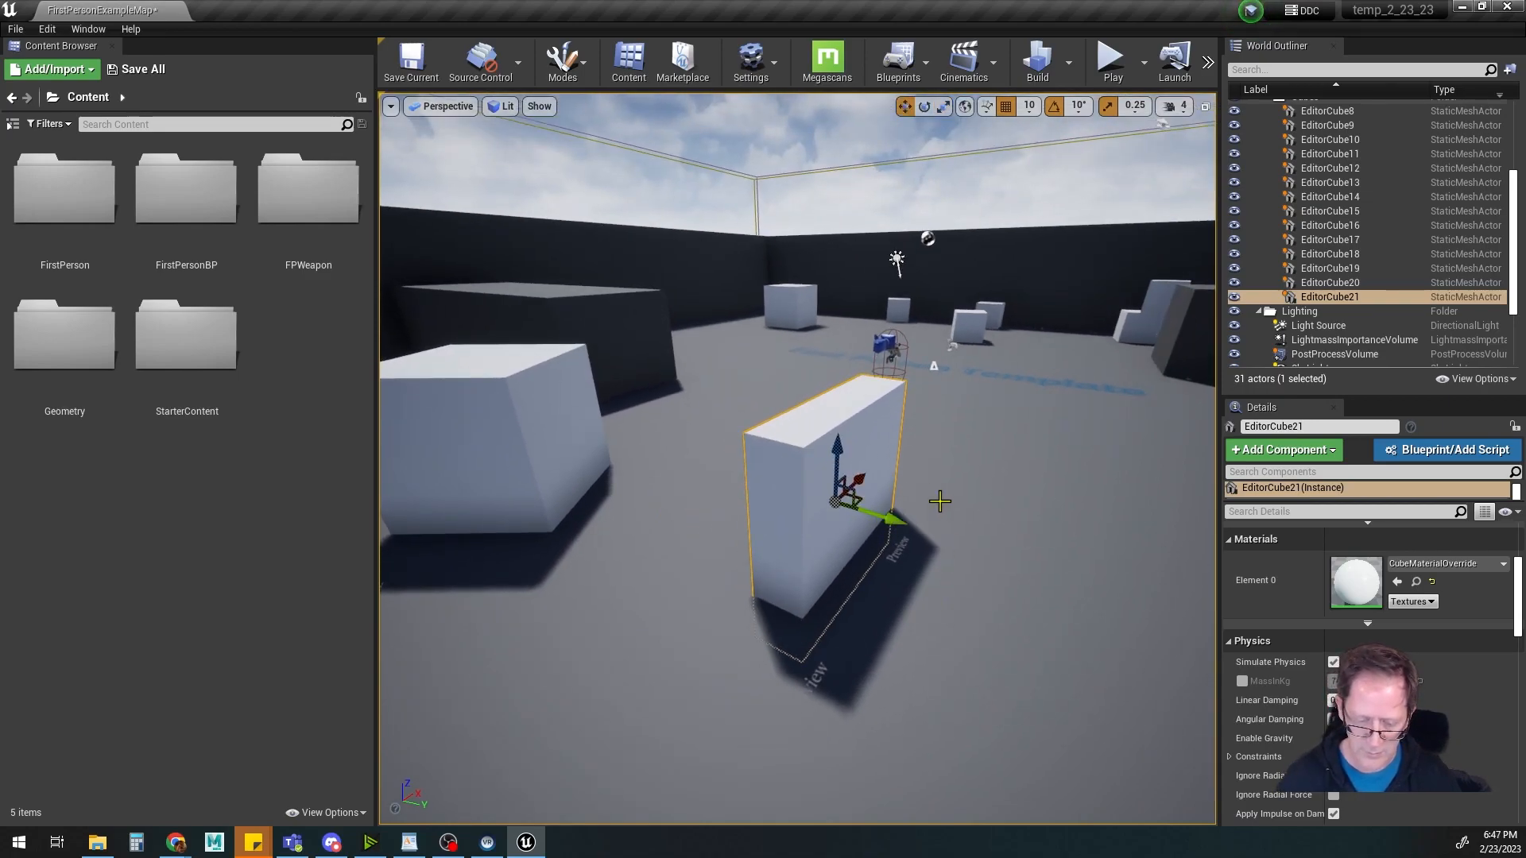
{"action": "left_click_drag", "start_coordinate": [837, 450], "coordinate": [829, 363]}
{"action": "key", "text": "End"}
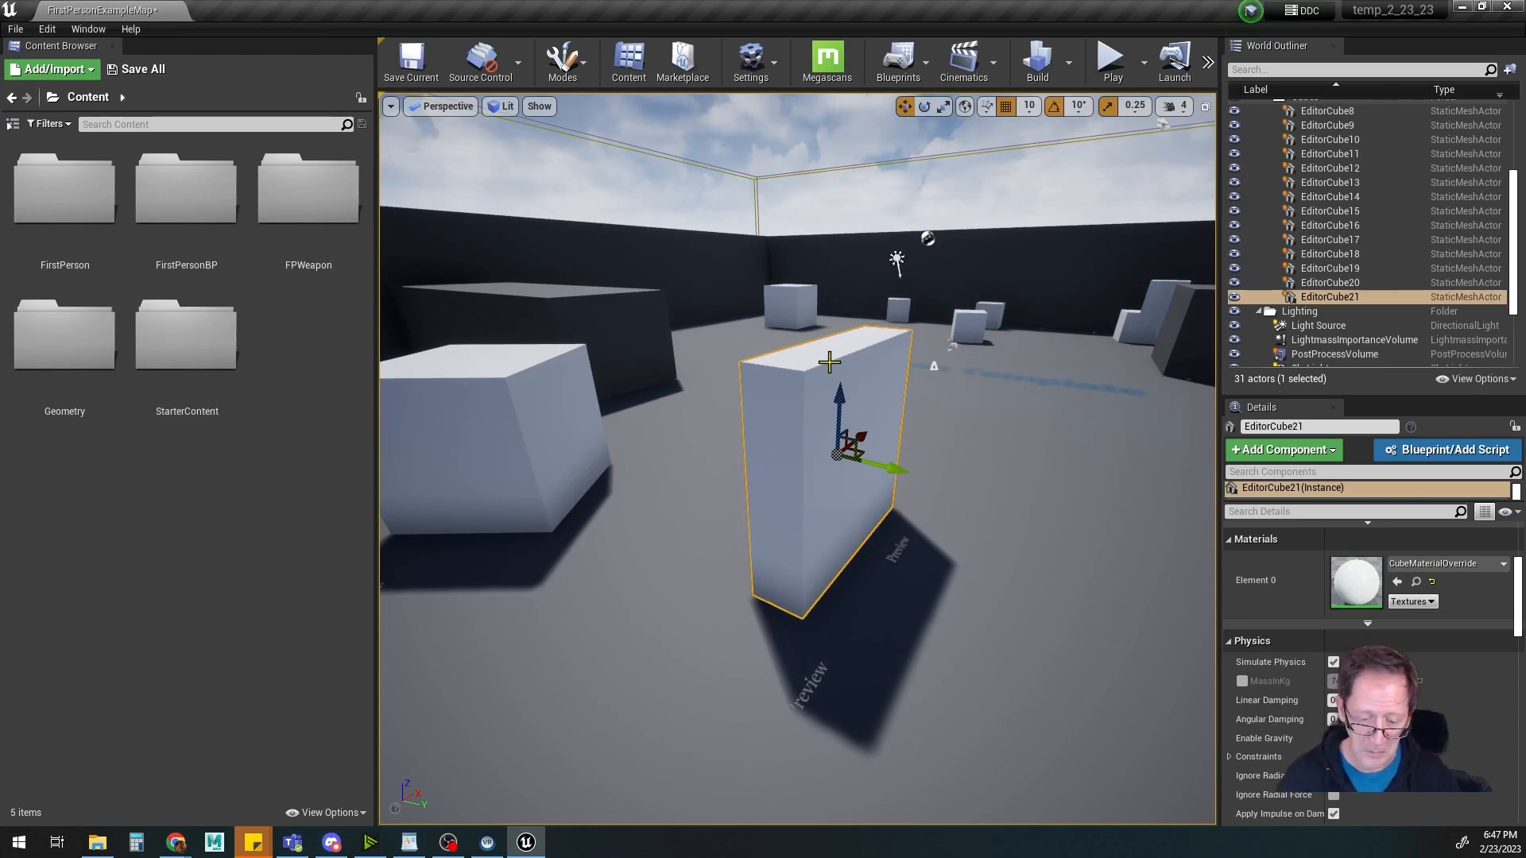
{"action": "middle_click_drag", "start_coordinate": [846, 513], "coordinate": [881, 510]}
{"action": "scroll", "coordinate": [914, 523], "scroll_direction": "down", "scroll_amount": 5}
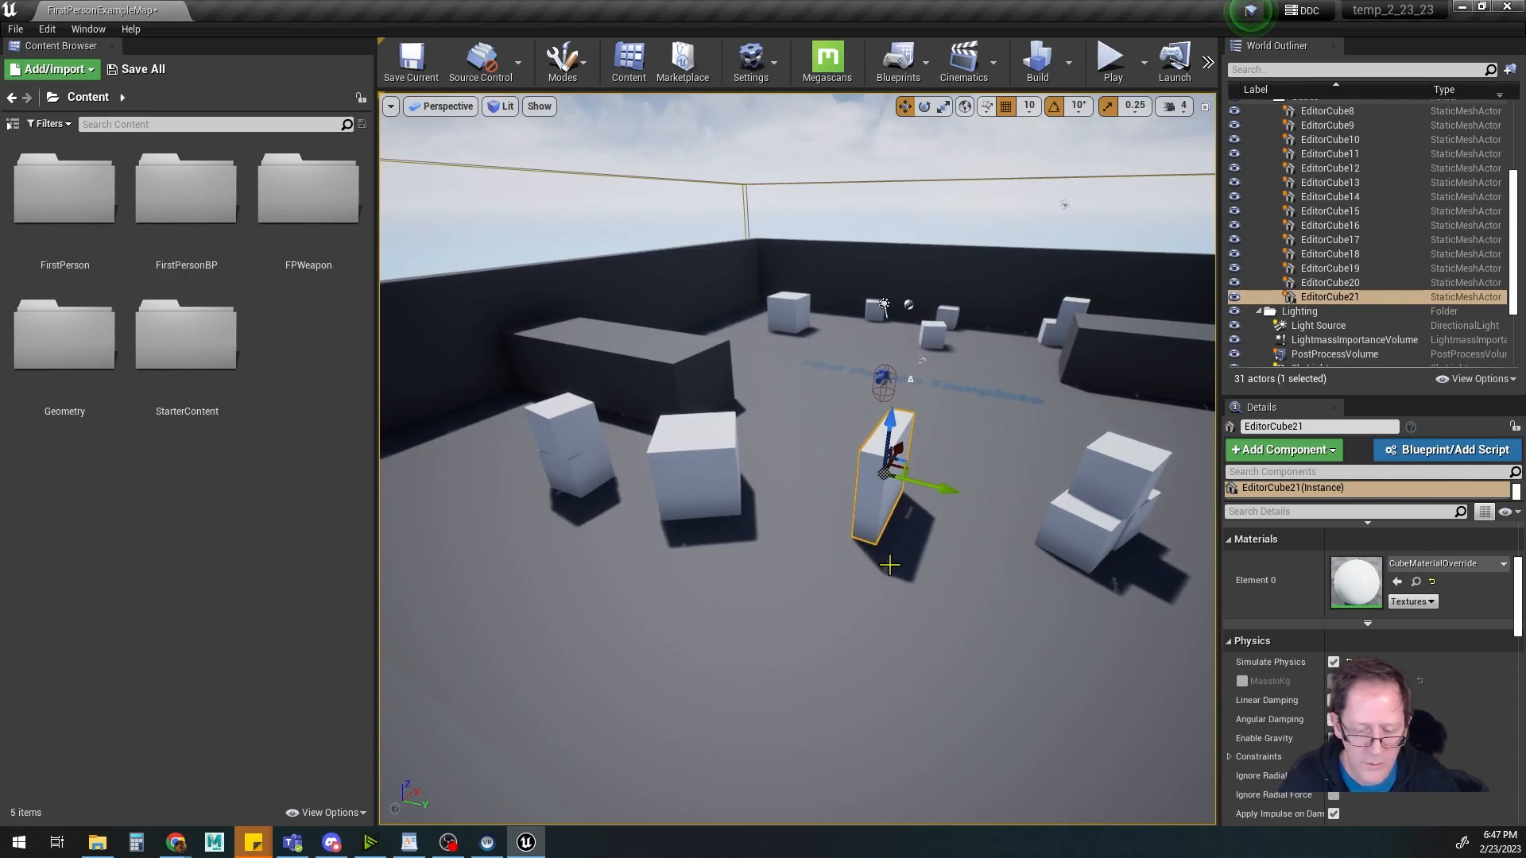
{"action": "scroll", "coordinate": [914, 574], "scroll_direction": "down", "scroll_amount": 4}
{"action": "left_click_drag", "start_coordinate": [1156, 537], "coordinate": [968, 550], "text": "alt"}
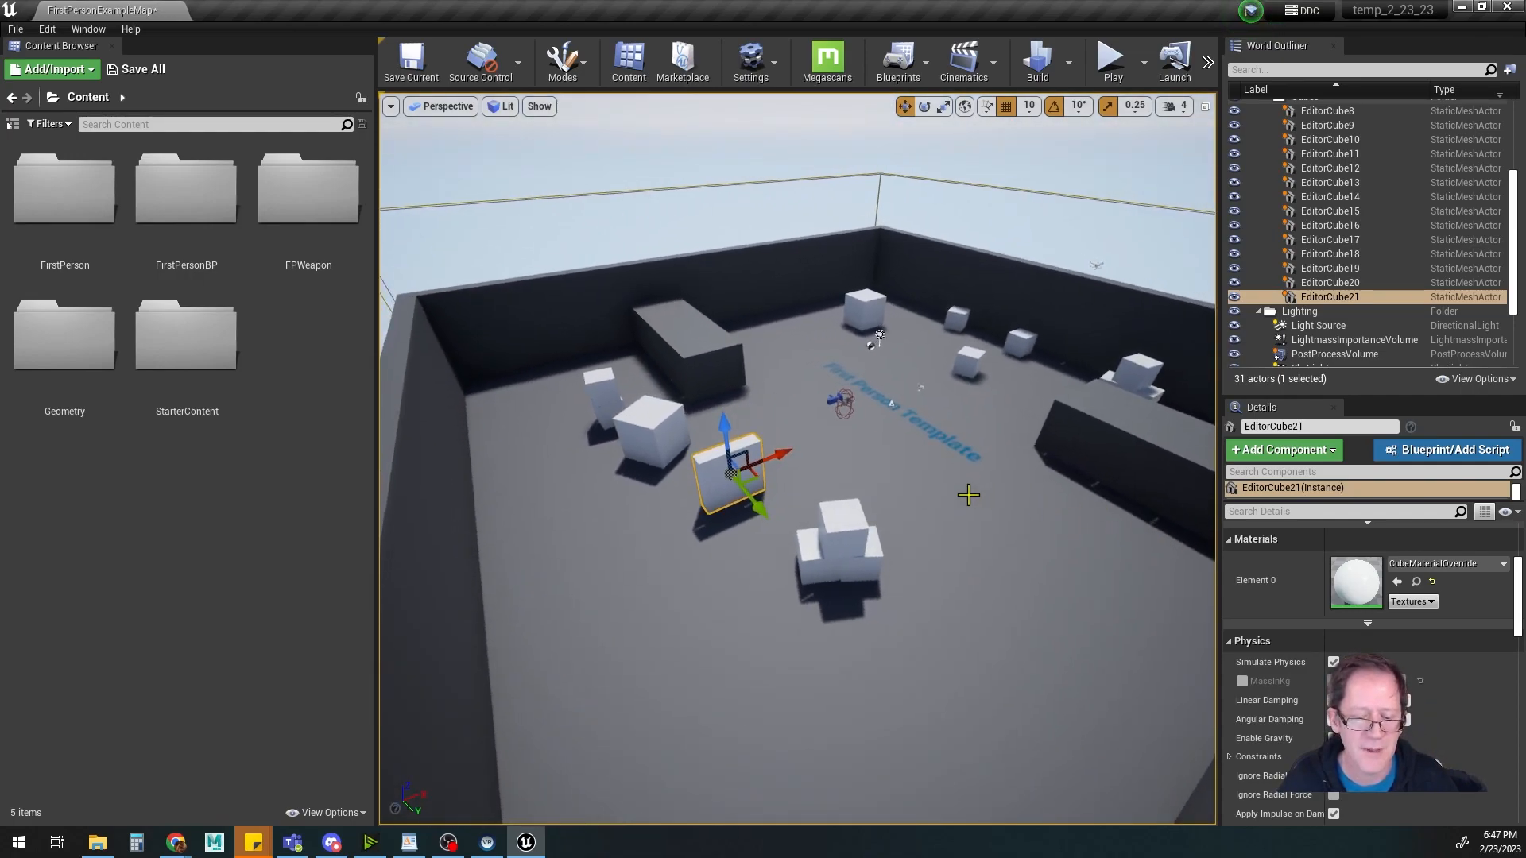
{"action": "left_click_drag", "start_coordinate": [970, 495], "coordinate": [946, 501], "text": "alt"}
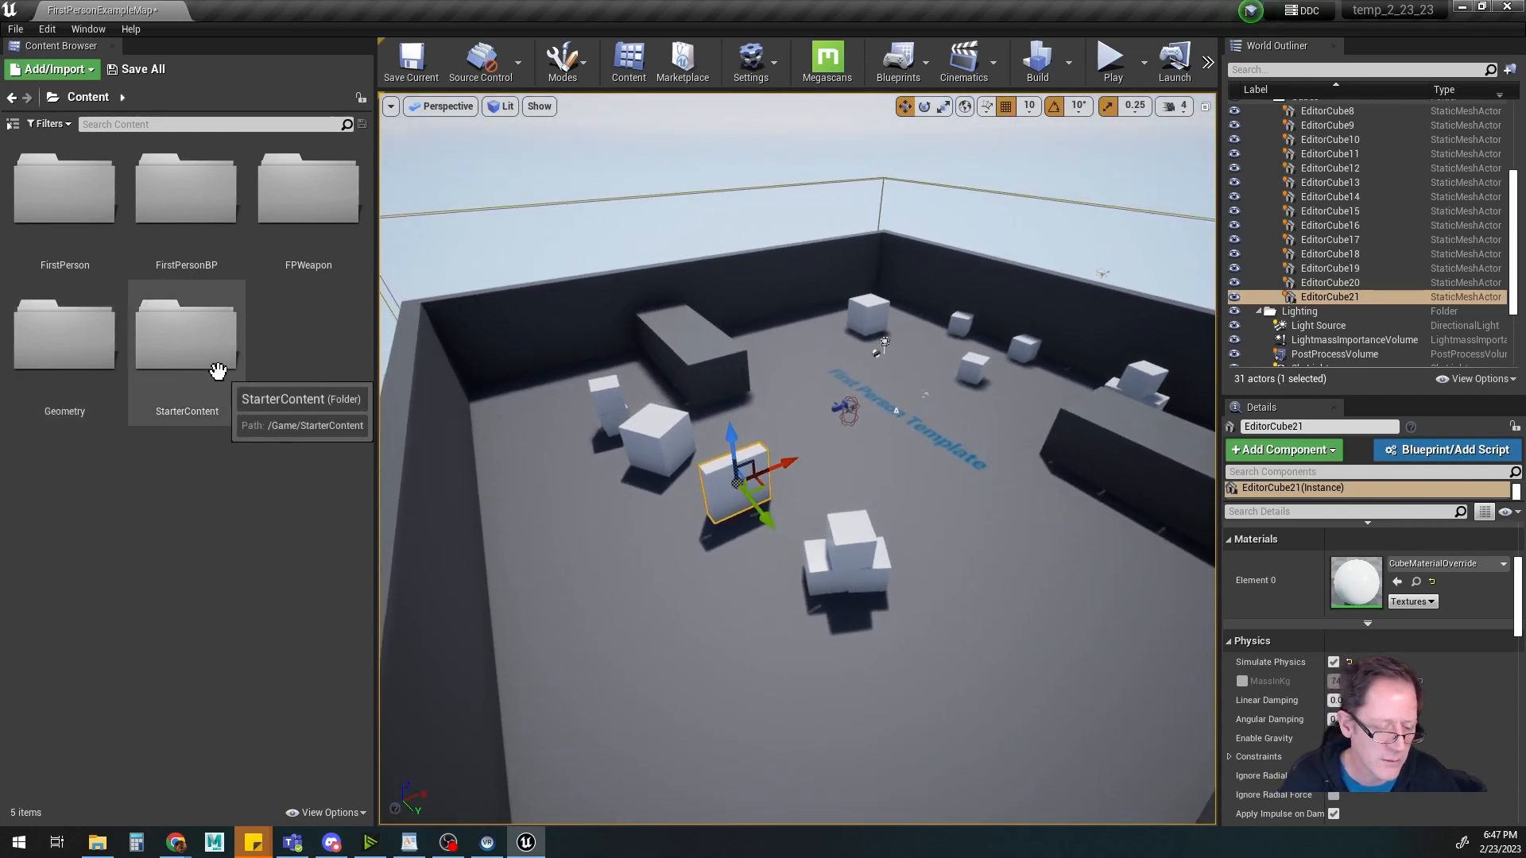
Open the StarterContent folder and look through the assets in its Textures folder
{"action": "left_click", "coordinate": [175, 336]}
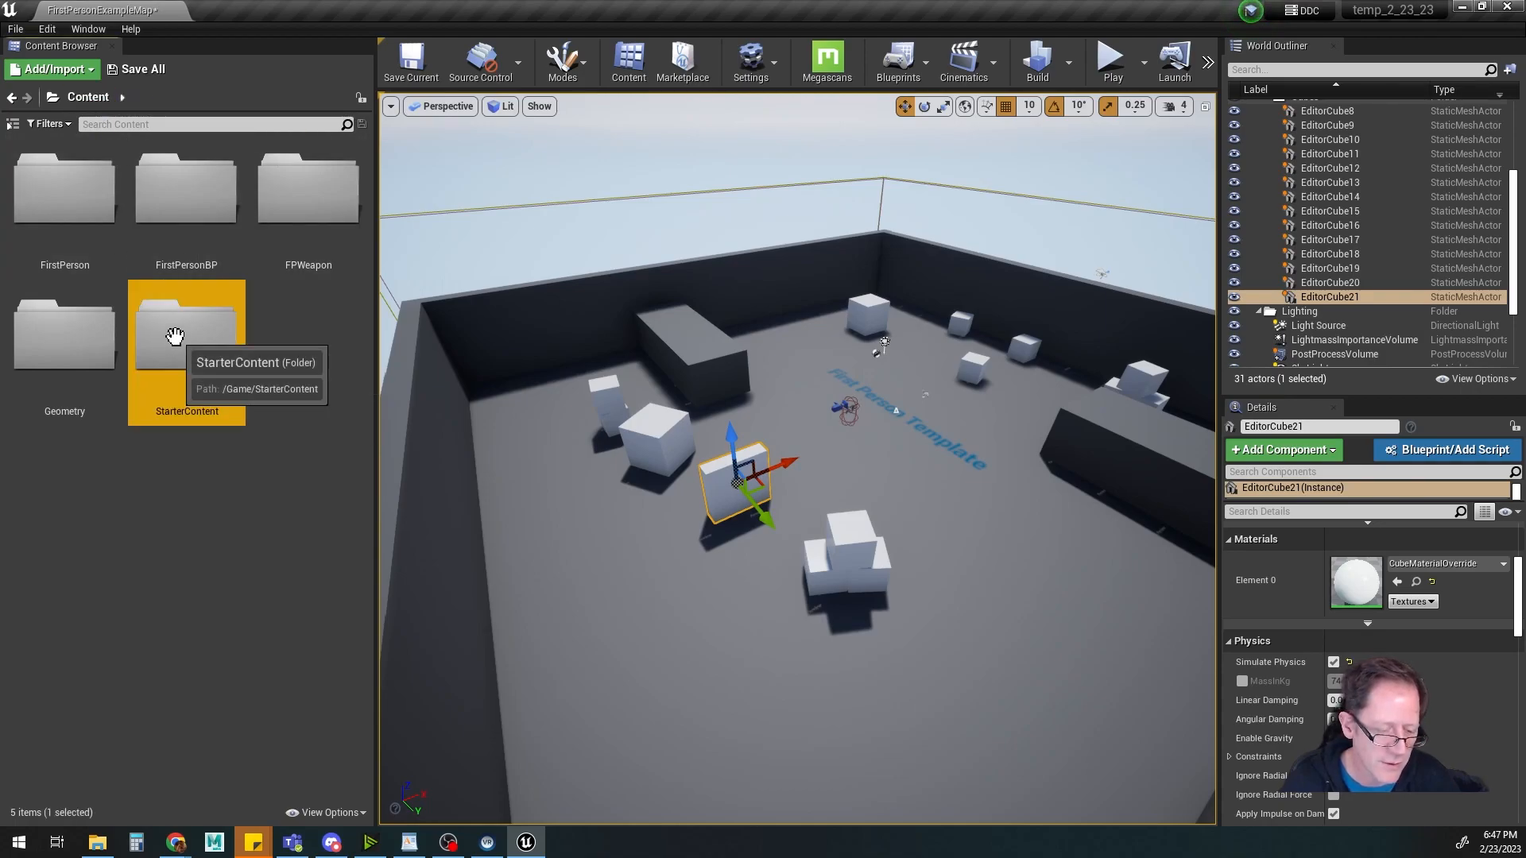
{"action": "double_click", "coordinate": [175, 337]}
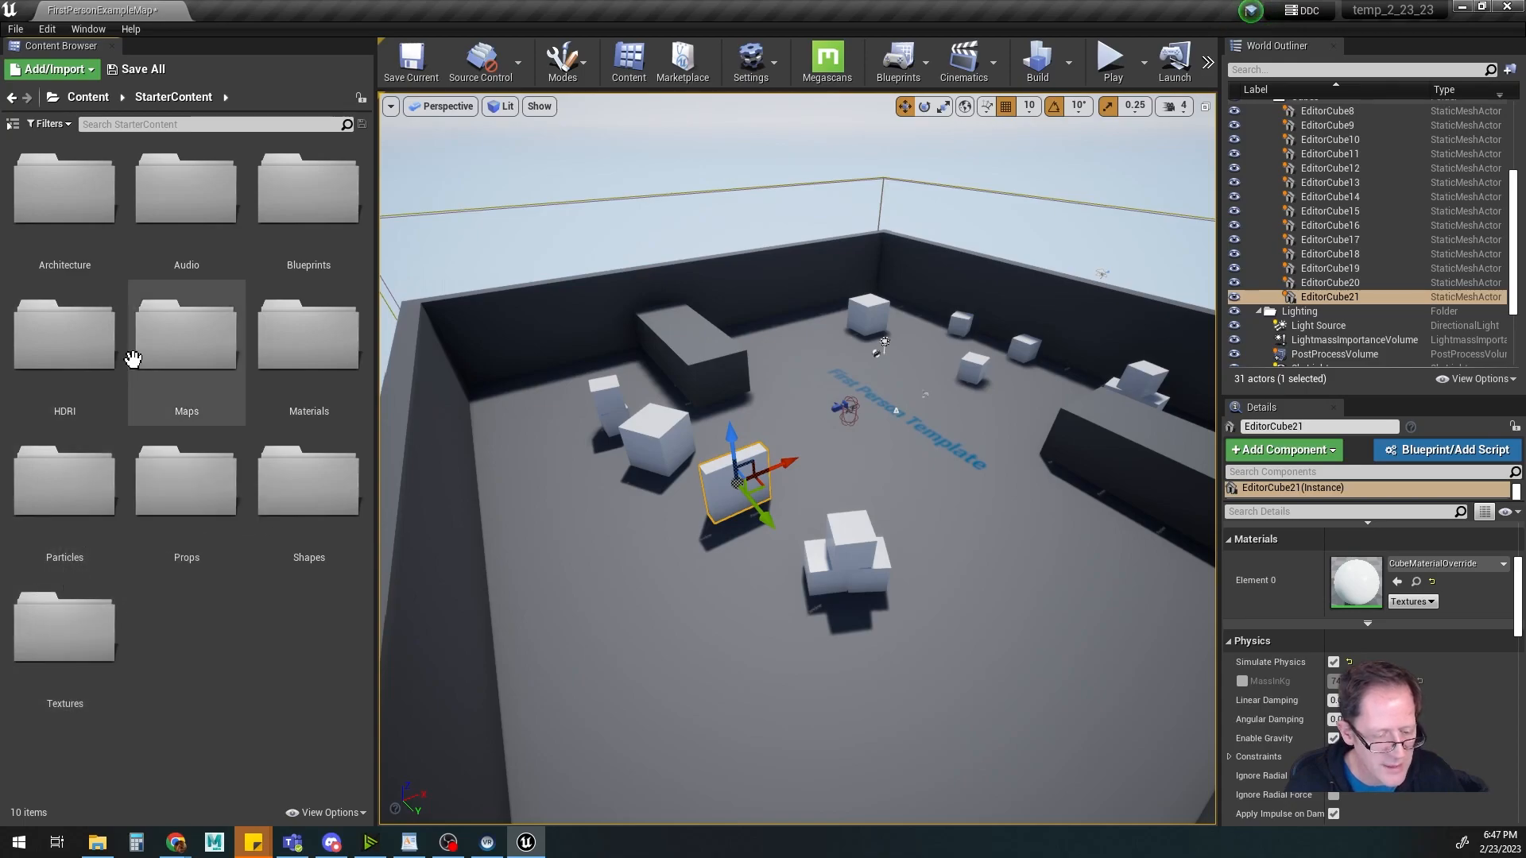
{"action": "double_click", "coordinate": [64, 627]}
{"action": "scroll", "coordinate": [124, 569], "scroll_direction": "down", "scroll_amount": 3}
{"action": "scroll", "coordinate": [120, 559], "scroll_direction": "down", "scroll_amount": 3}
{"action": "scroll", "coordinate": [127, 544], "scroll_direction": "up", "scroll_amount": 6}
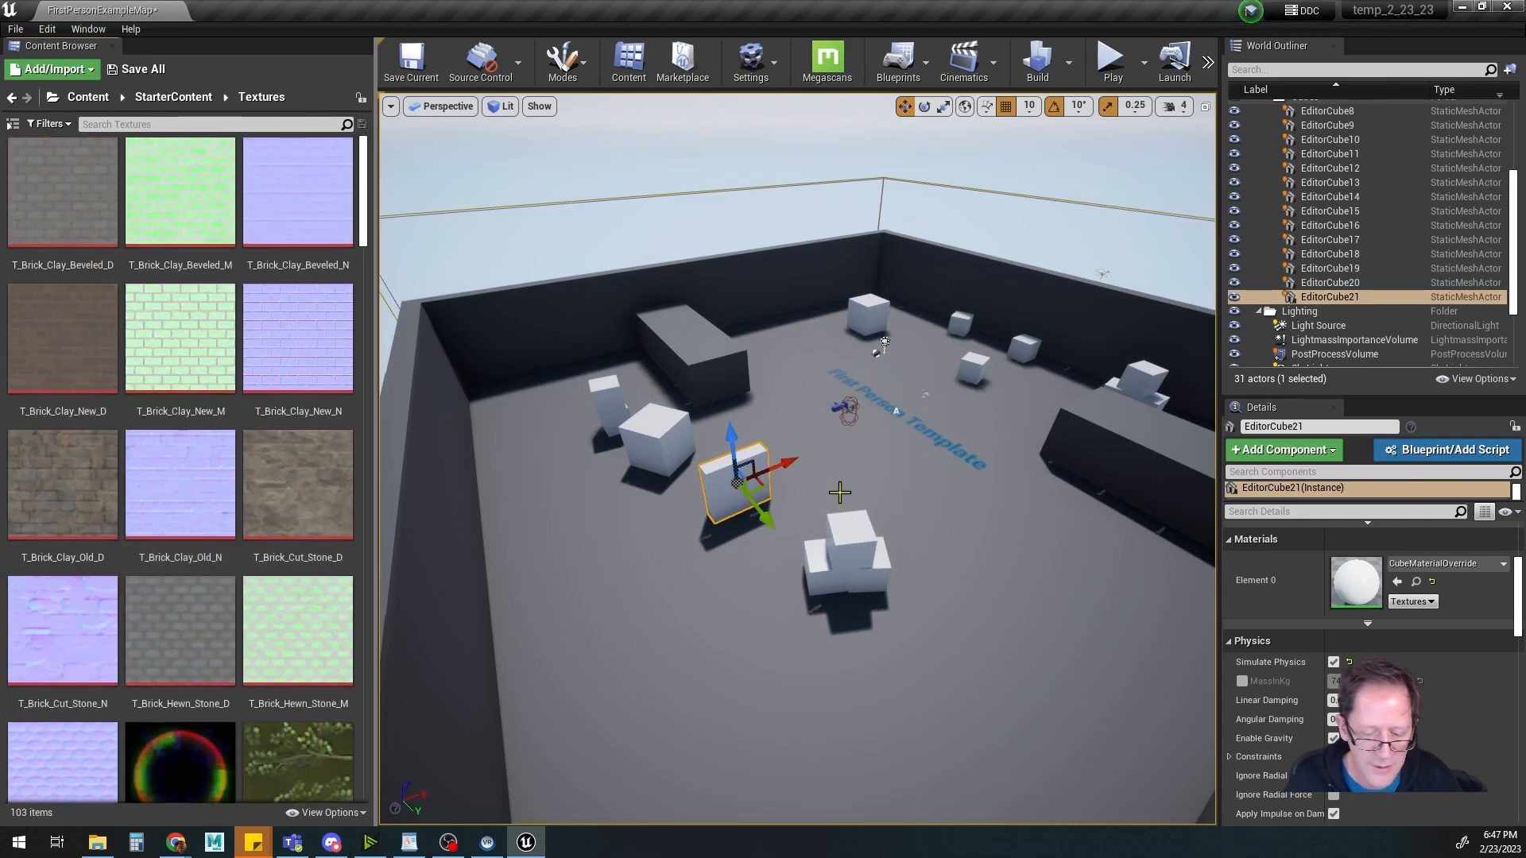
Look at the assets in StarterContent's Props folder and its Materials folder
{"action": "left_click", "coordinate": [189, 97]}
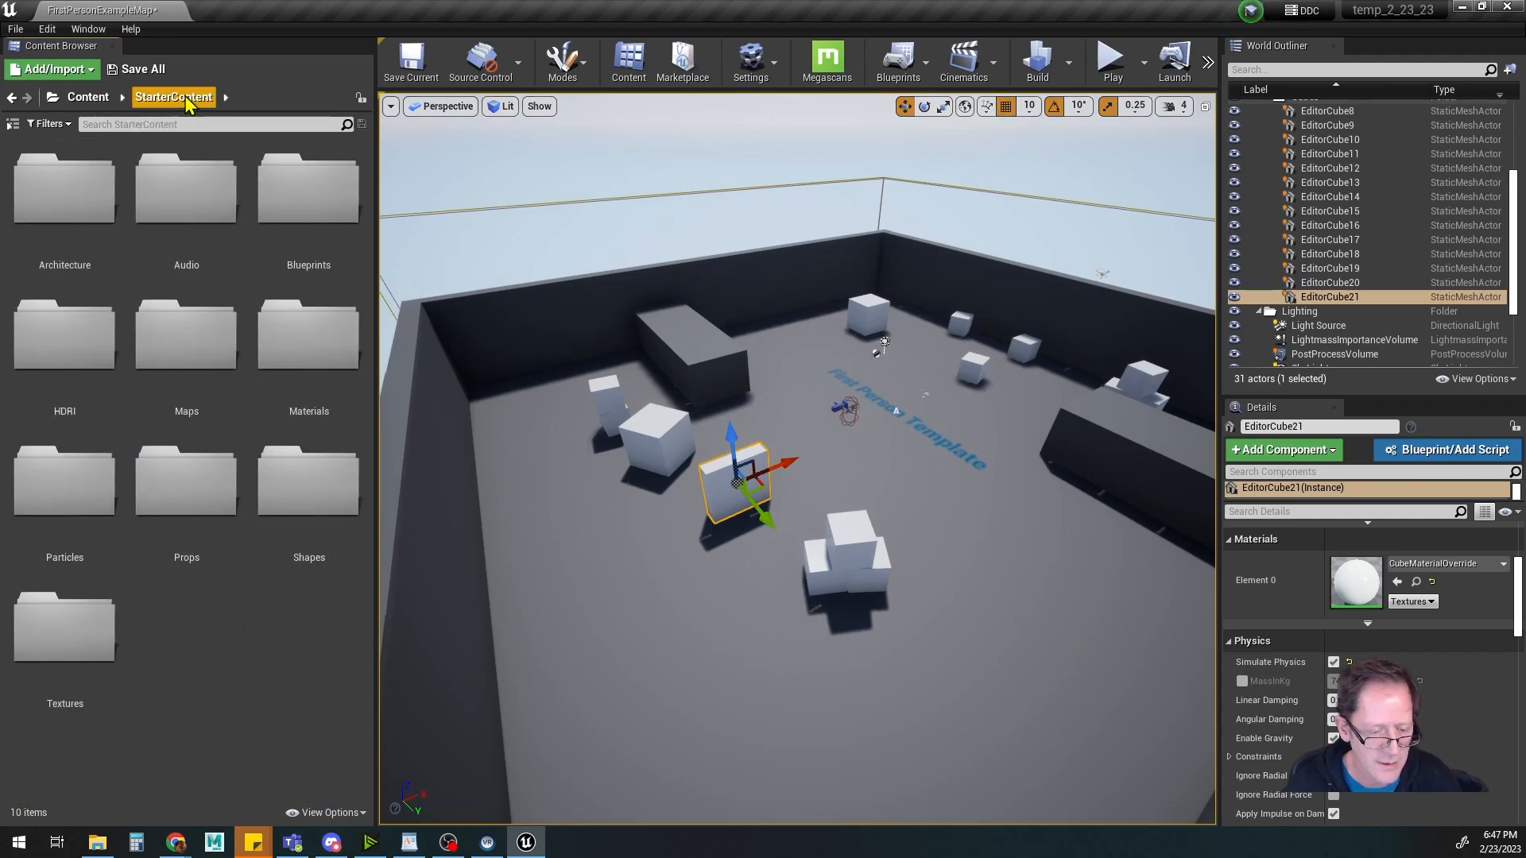
{"action": "double_click", "coordinate": [191, 512]}
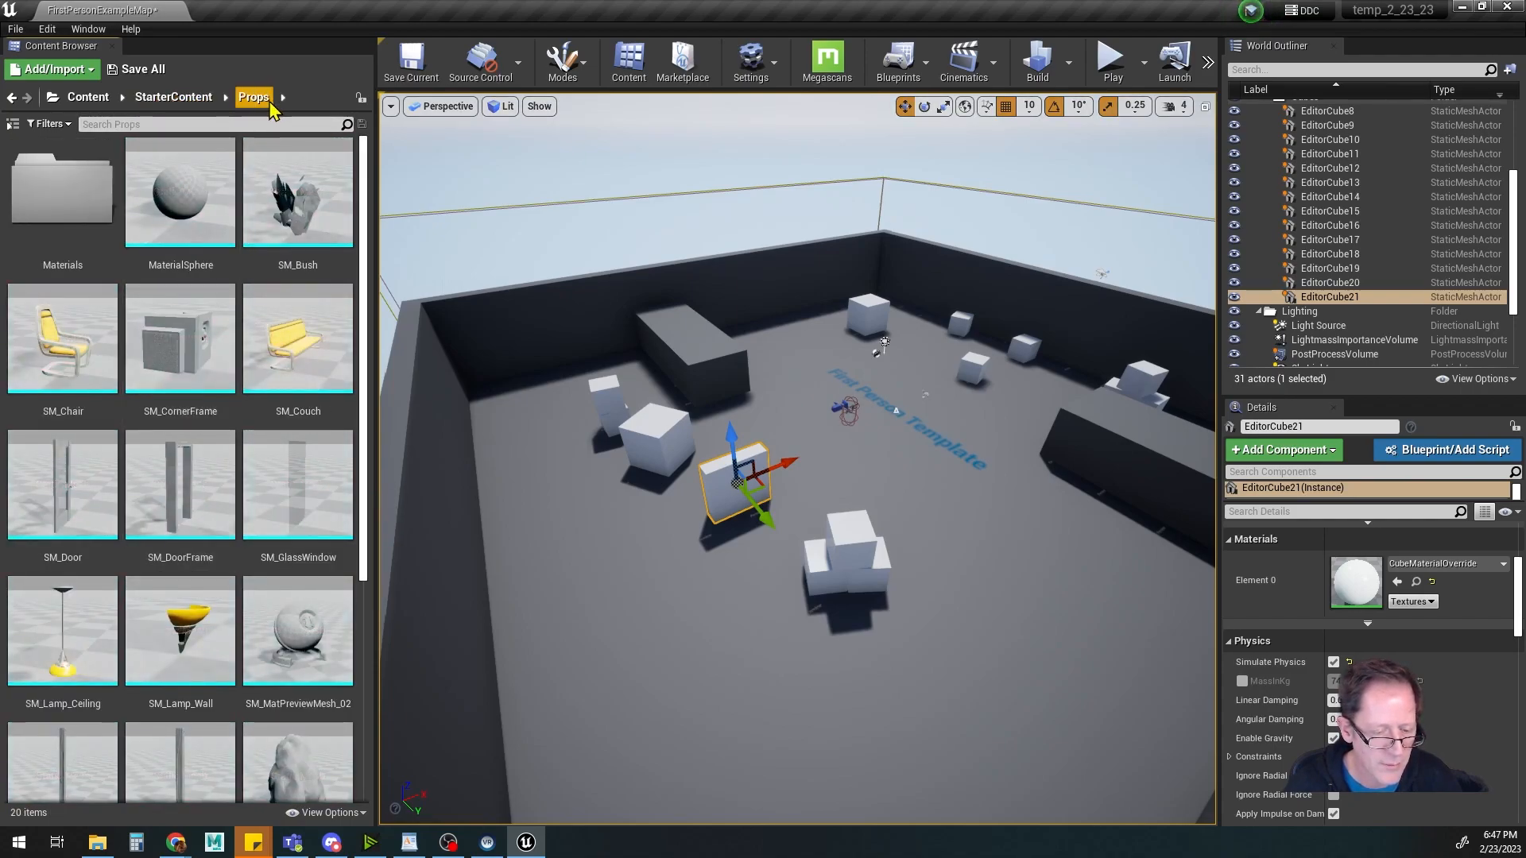
{"action": "left_click", "coordinate": [173, 97]}
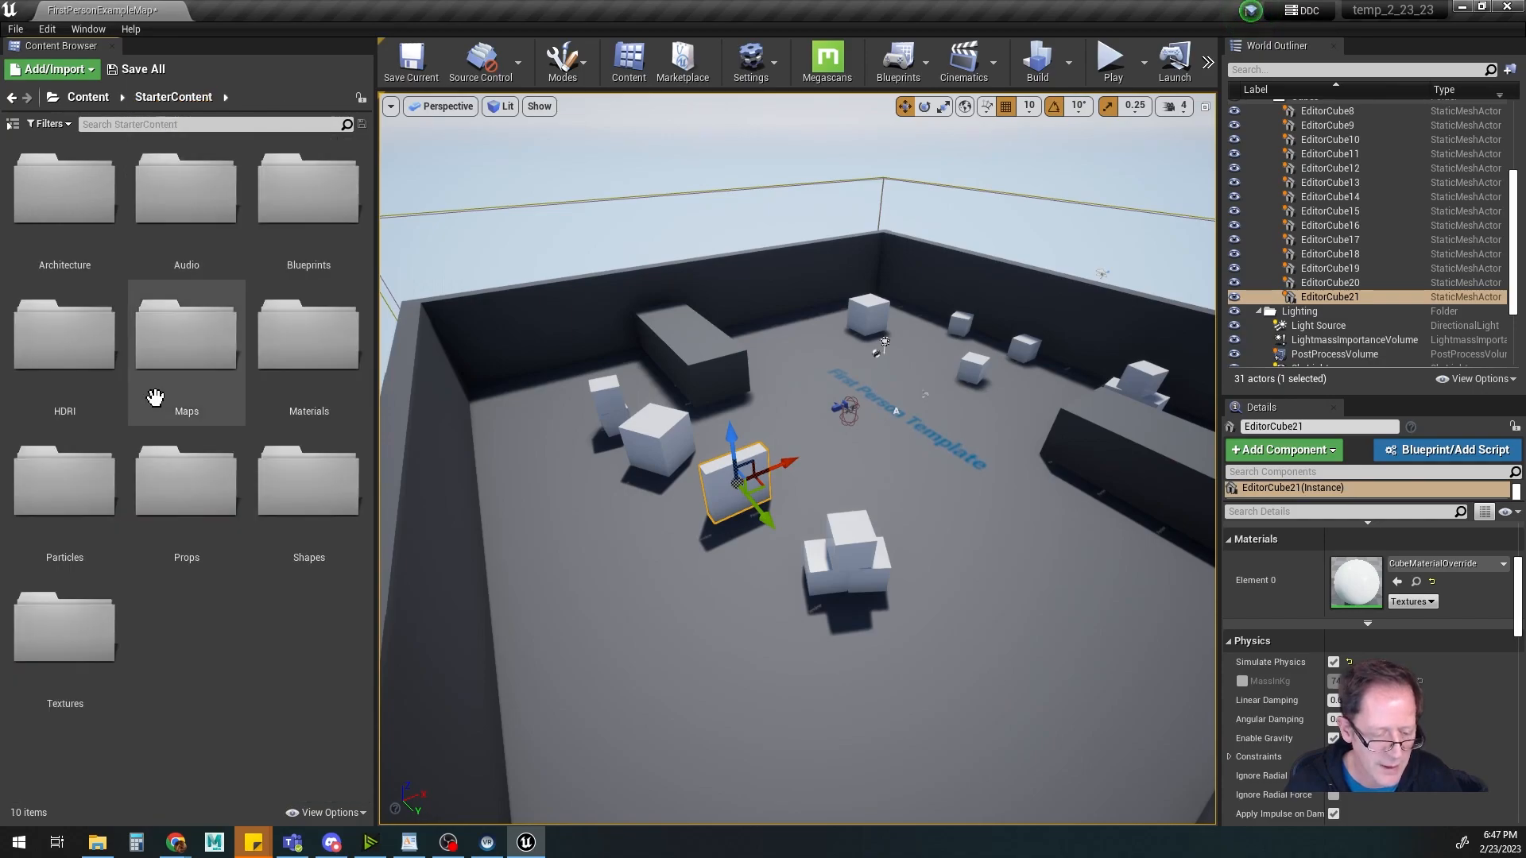
{"action": "double_click", "coordinate": [302, 342]}
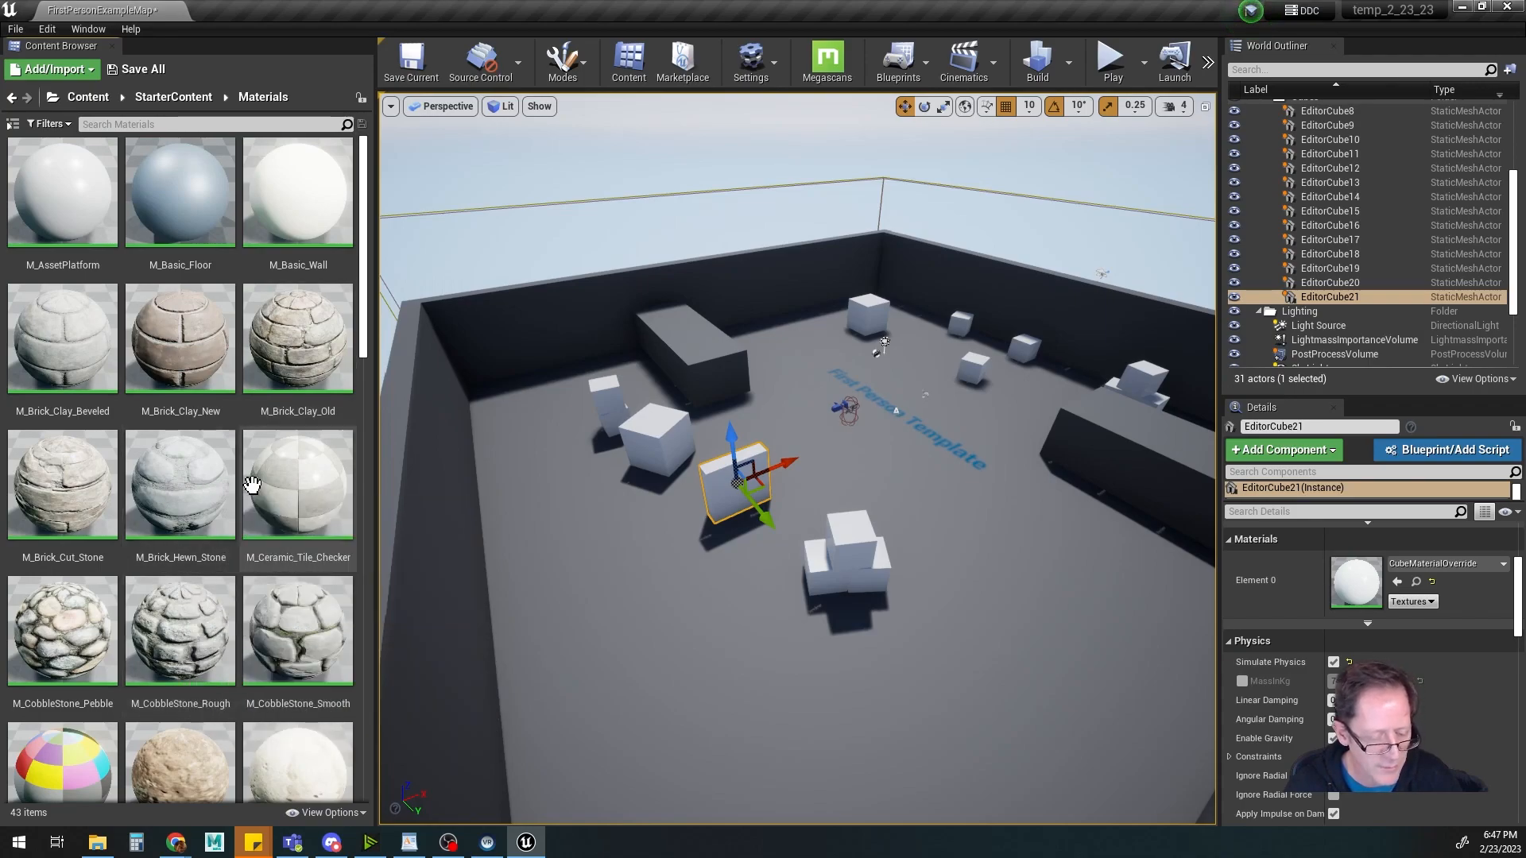
{"action": "left_click_drag", "start_coordinate": [714, 529], "coordinate": [834, 513], "text": "alt"}
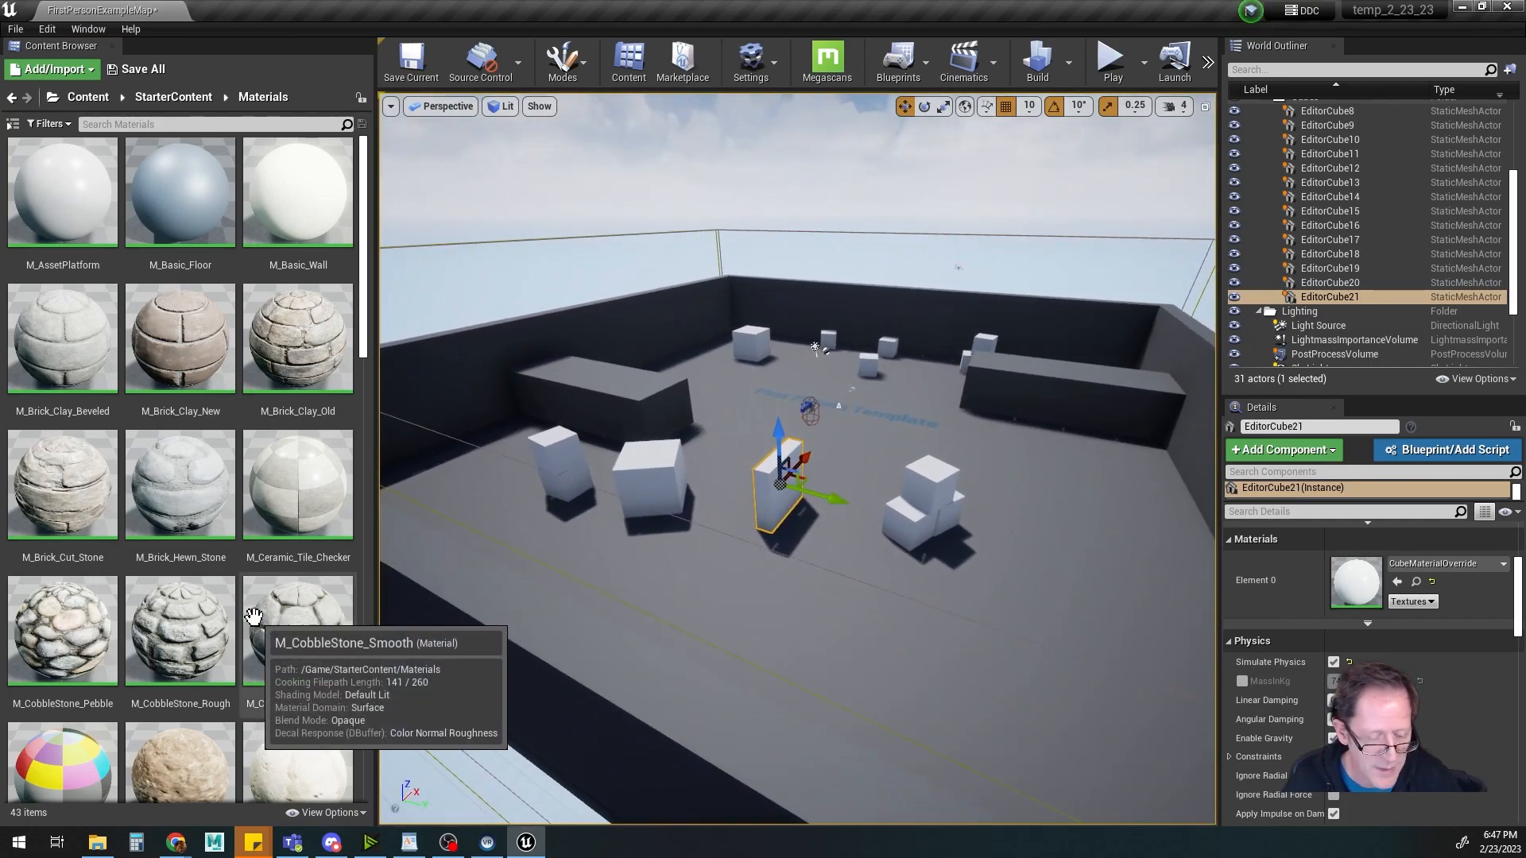
Place SM_Chair from the StarterContent Props folder on the floor between the three-cube stack and the First Person Template text, and frame it
{"action": "left_click", "coordinate": [173, 96]}
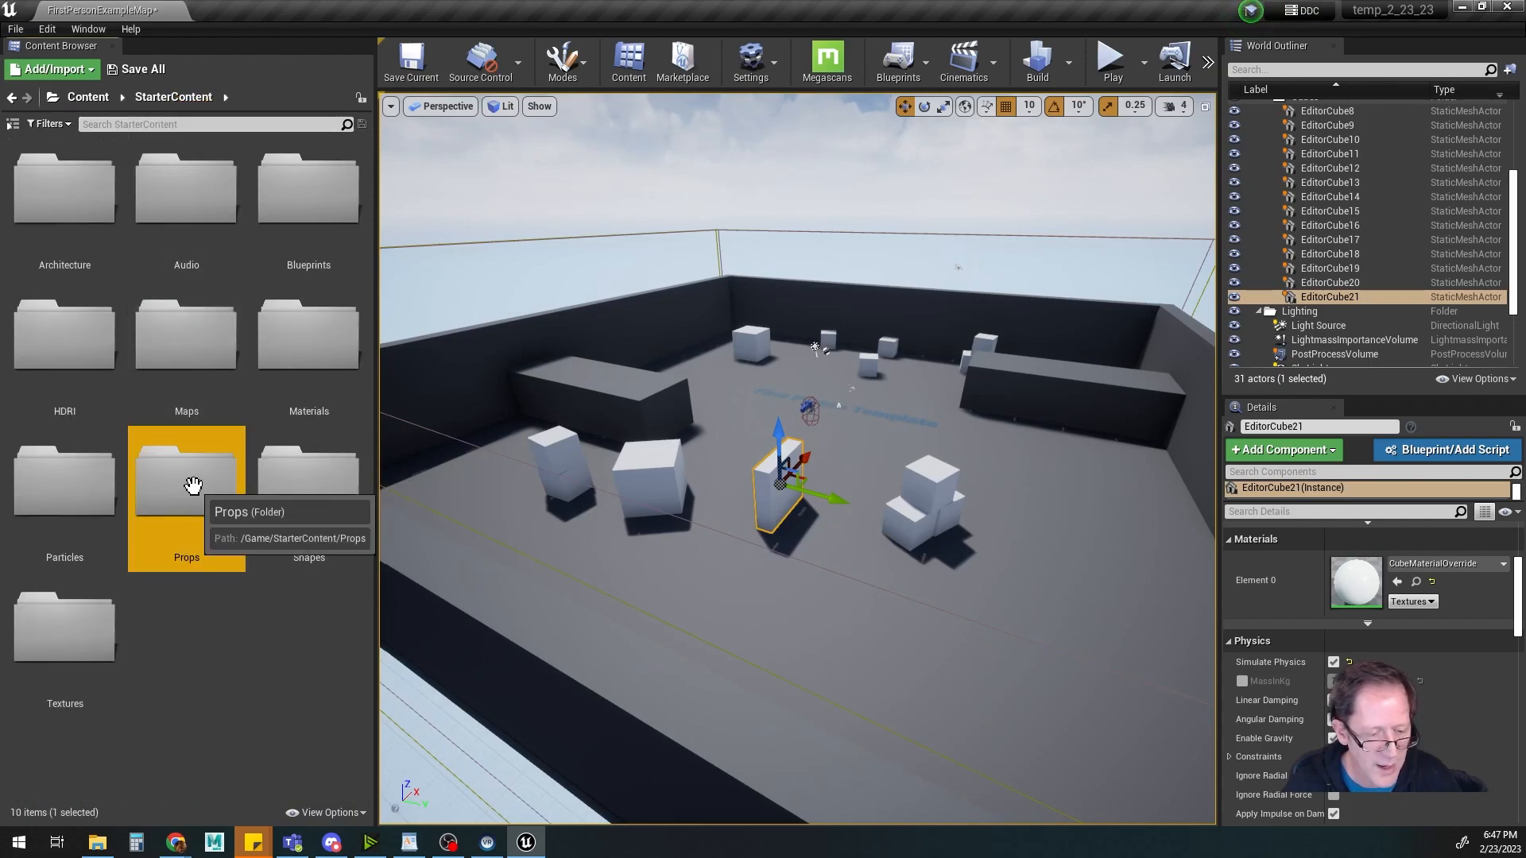
{"action": "double_click", "coordinate": [195, 488]}
{"action": "scroll", "coordinate": [271, 608], "scroll_direction": "down", "scroll_amount": 5}
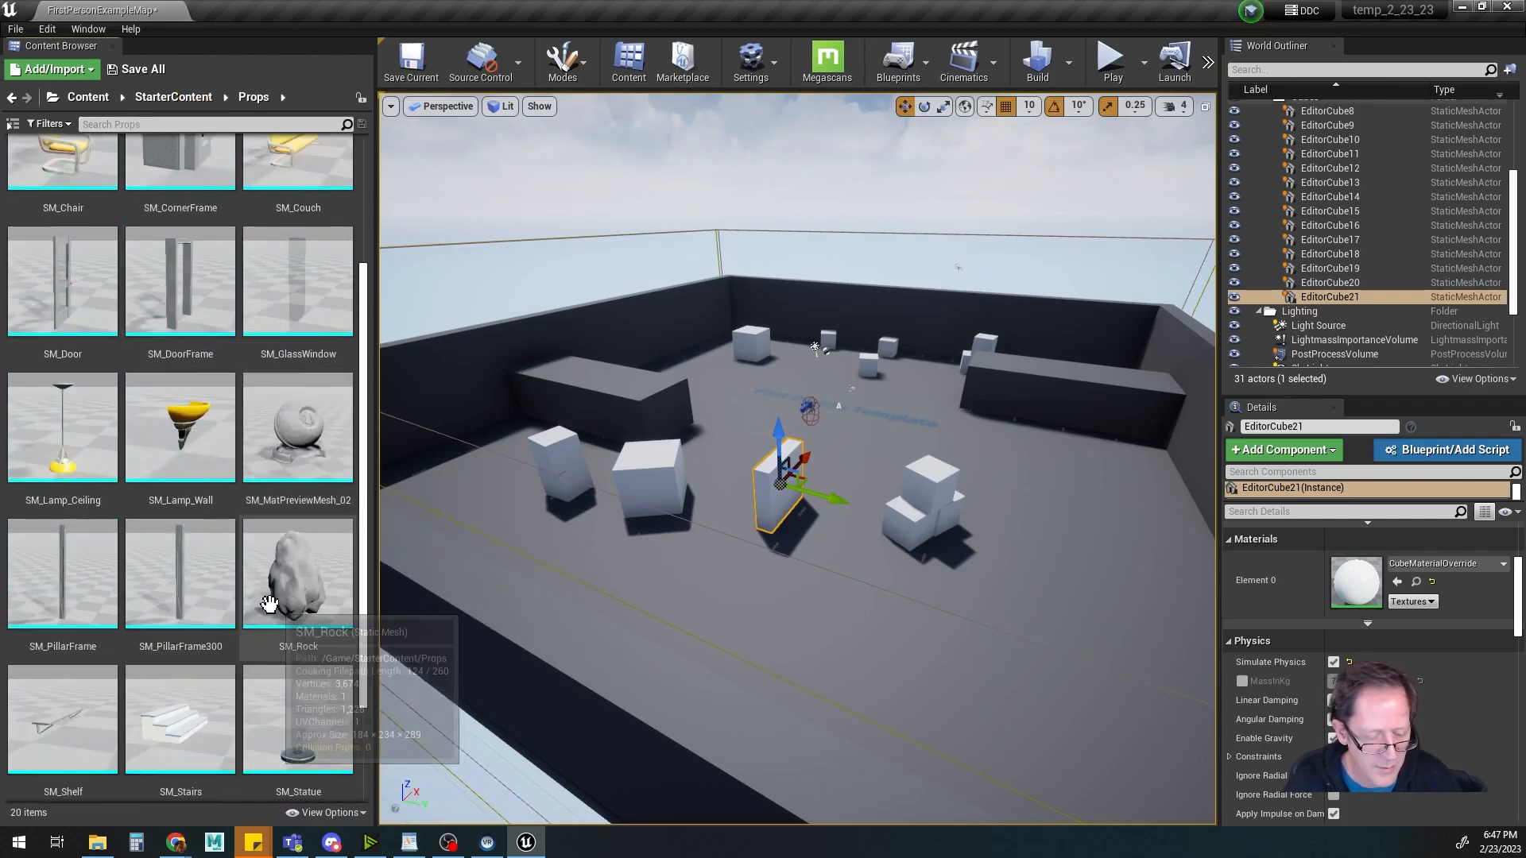
{"action": "scroll", "coordinate": [201, 619], "scroll_direction": "up", "scroll_amount": 5}
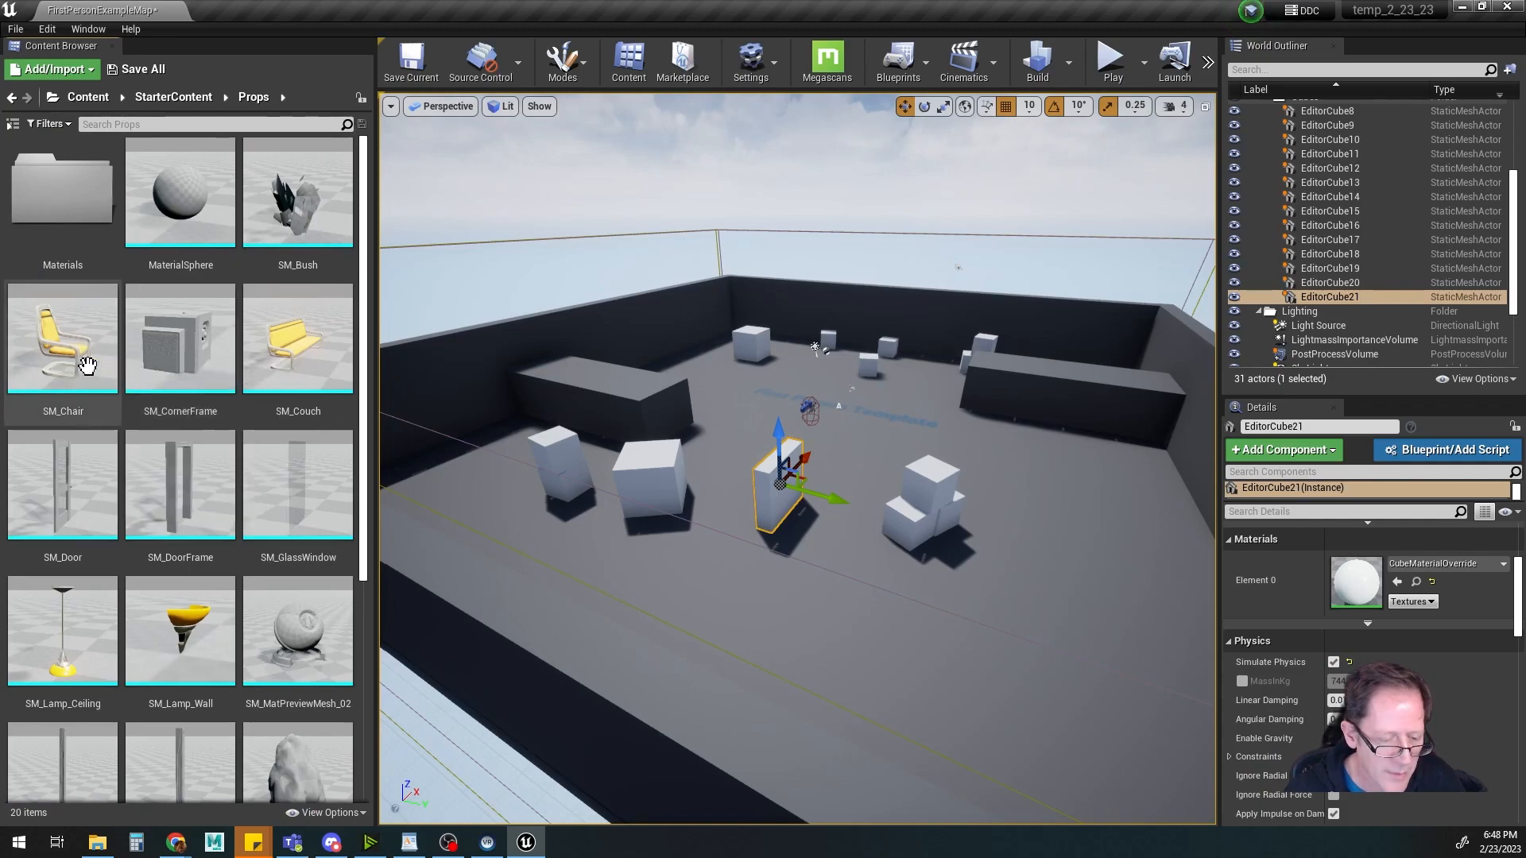
{"action": "left_click", "coordinate": [60, 353]}
{"action": "left_click_drag", "start_coordinate": [60, 353], "coordinate": [748, 518]}
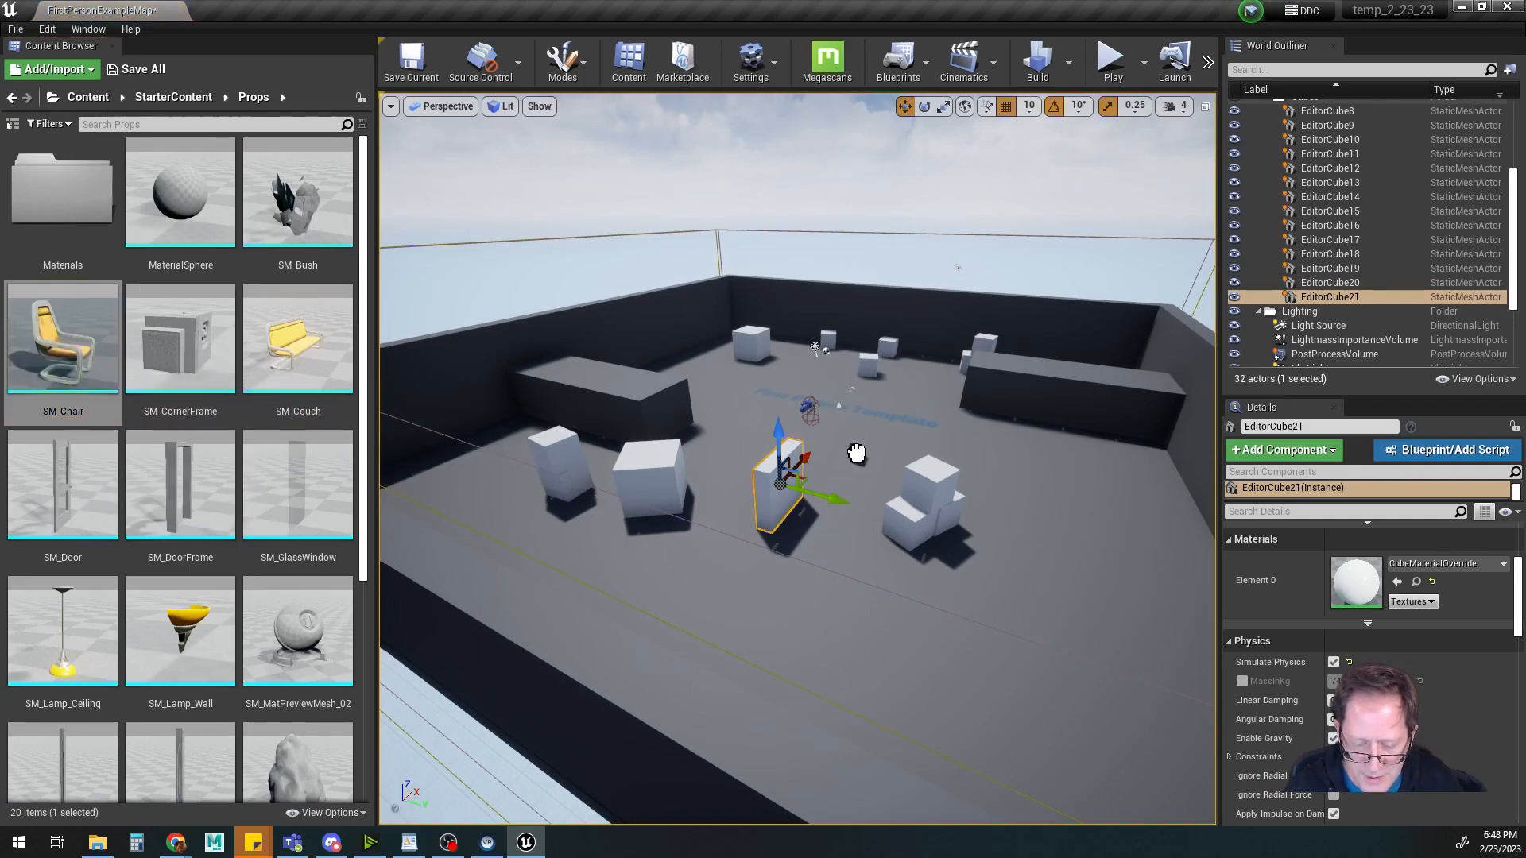
{"action": "left_click_drag", "start_coordinate": [856, 455], "coordinate": [858, 442]}
{"action": "left_click_drag", "start_coordinate": [877, 519], "coordinate": [699, 531], "text": "alt"}
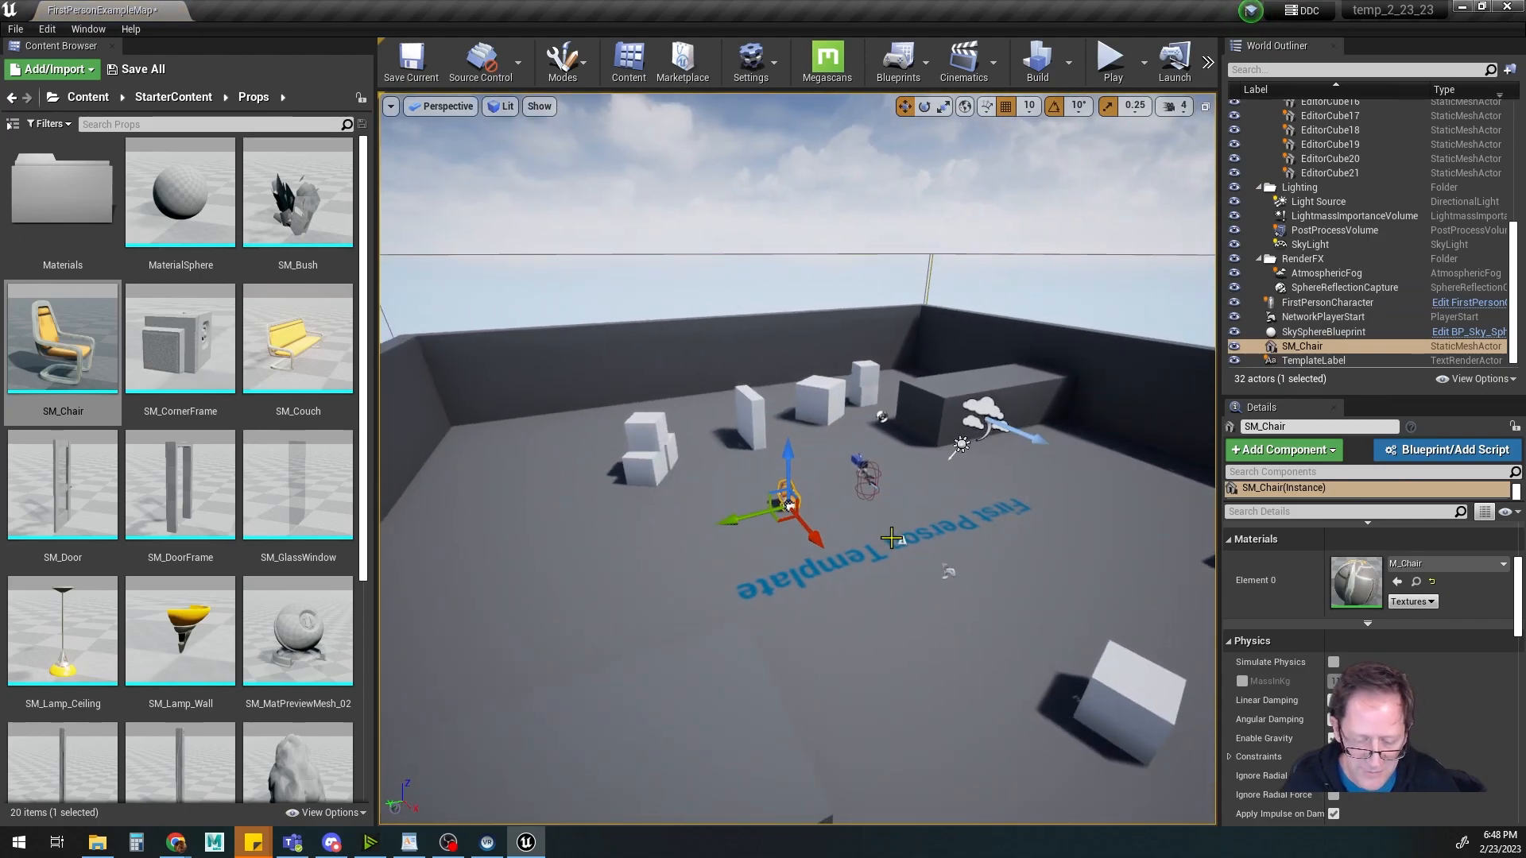
{"action": "key", "text": "f"}
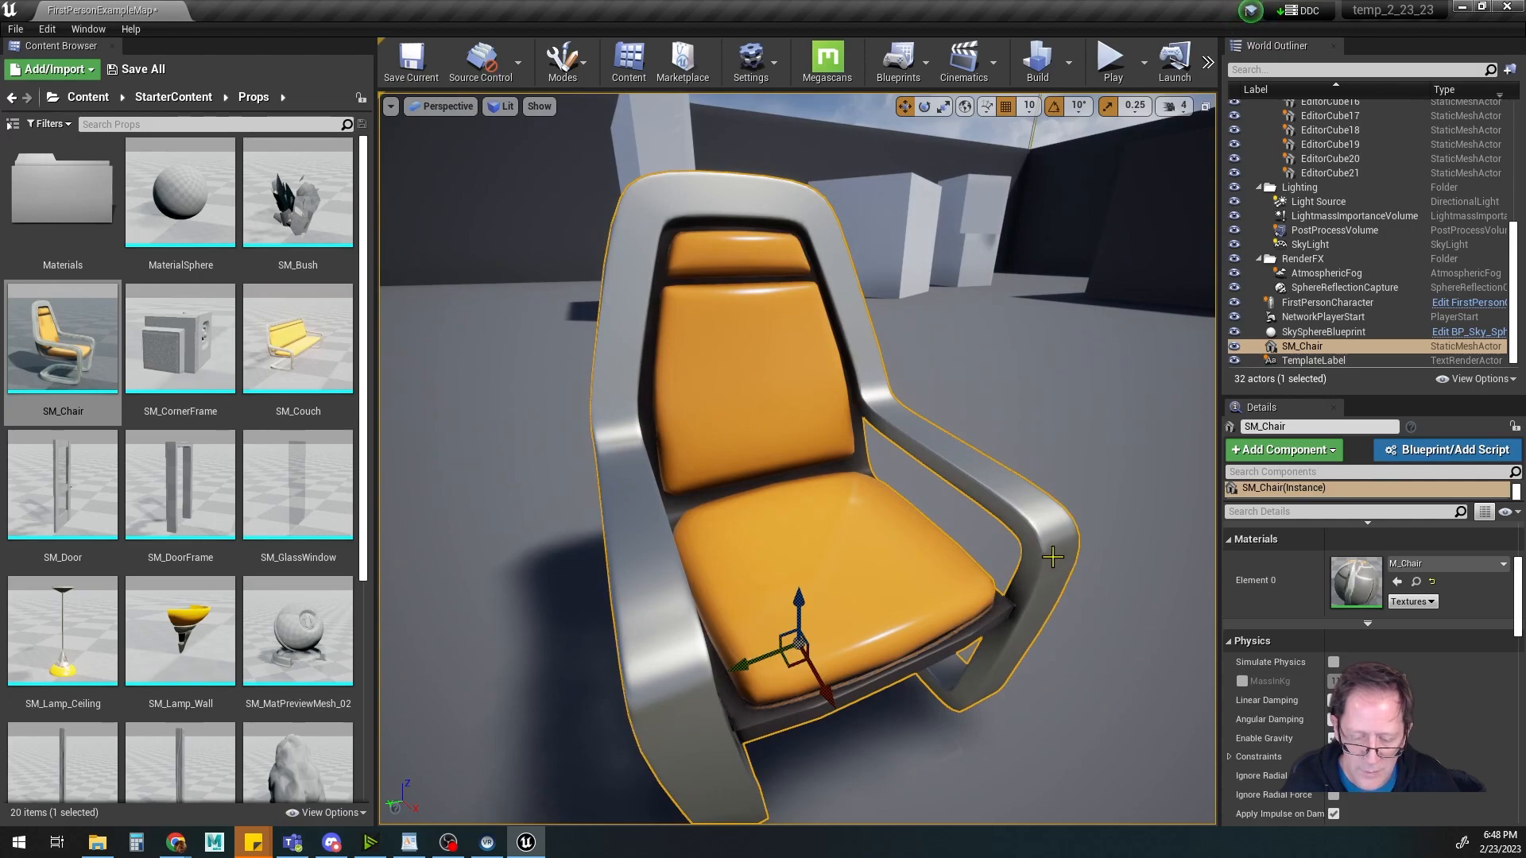
Place SM_Couch on the floor beside the chair, on the side nearest the three-cube stack
{"action": "scroll", "coordinate": [1052, 559], "scroll_direction": "down", "scroll_amount": 10}
{"action": "left_click_drag", "start_coordinate": [1004, 567], "coordinate": [668, 547], "text": "alt"}
{"action": "left_click_drag", "start_coordinate": [885, 532], "coordinate": [1153, 517], "text": "alt"}
{"action": "right_click_drag", "start_coordinate": [885, 532], "coordinate": [827, 551], "text": "alt"}
{"action": "left_click_drag", "start_coordinate": [286, 346], "coordinate": [610, 540]}
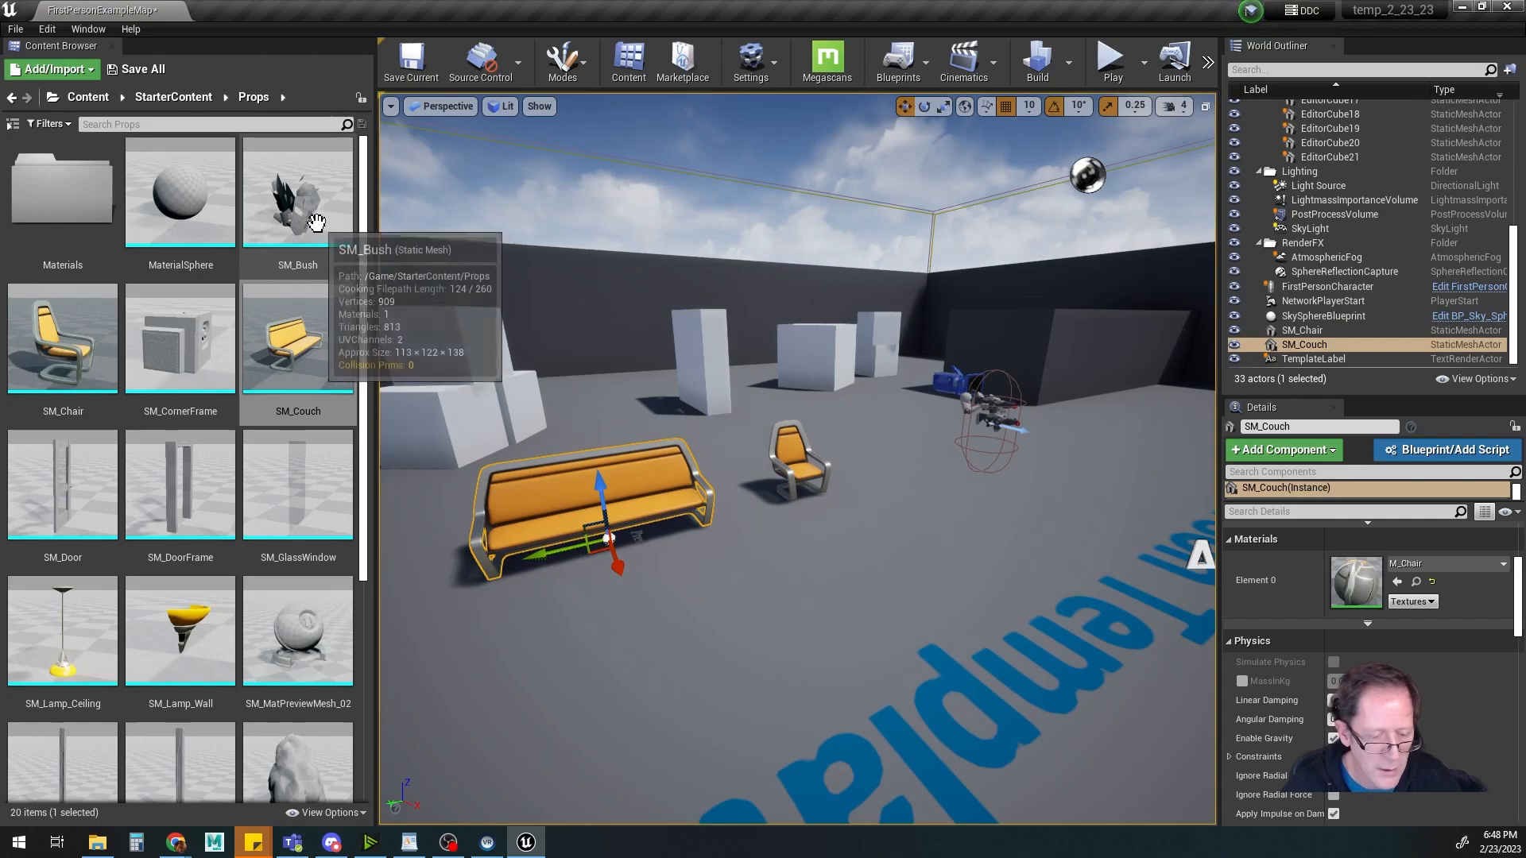
Place SM_Bush on the chair's other side from the couch, and SM_Rock just behind the bush
{"action": "left_click_drag", "start_coordinate": [298, 198], "coordinate": [920, 546]}
{"action": "scroll", "coordinate": [263, 540], "scroll_direction": "down", "scroll_amount": 4}
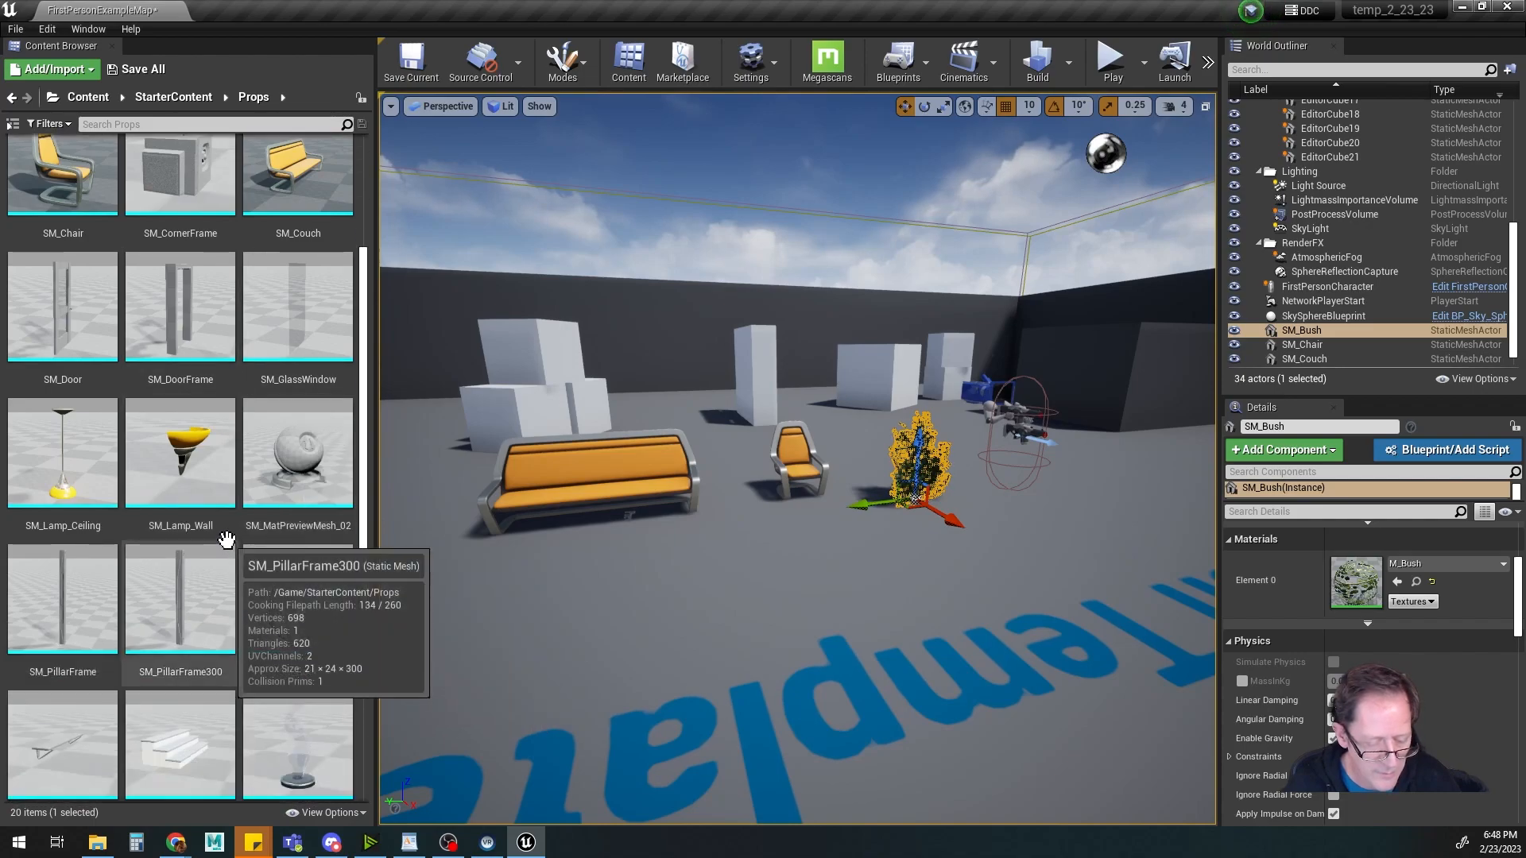
{"action": "left_click_drag", "start_coordinate": [281, 533], "coordinate": [897, 475]}
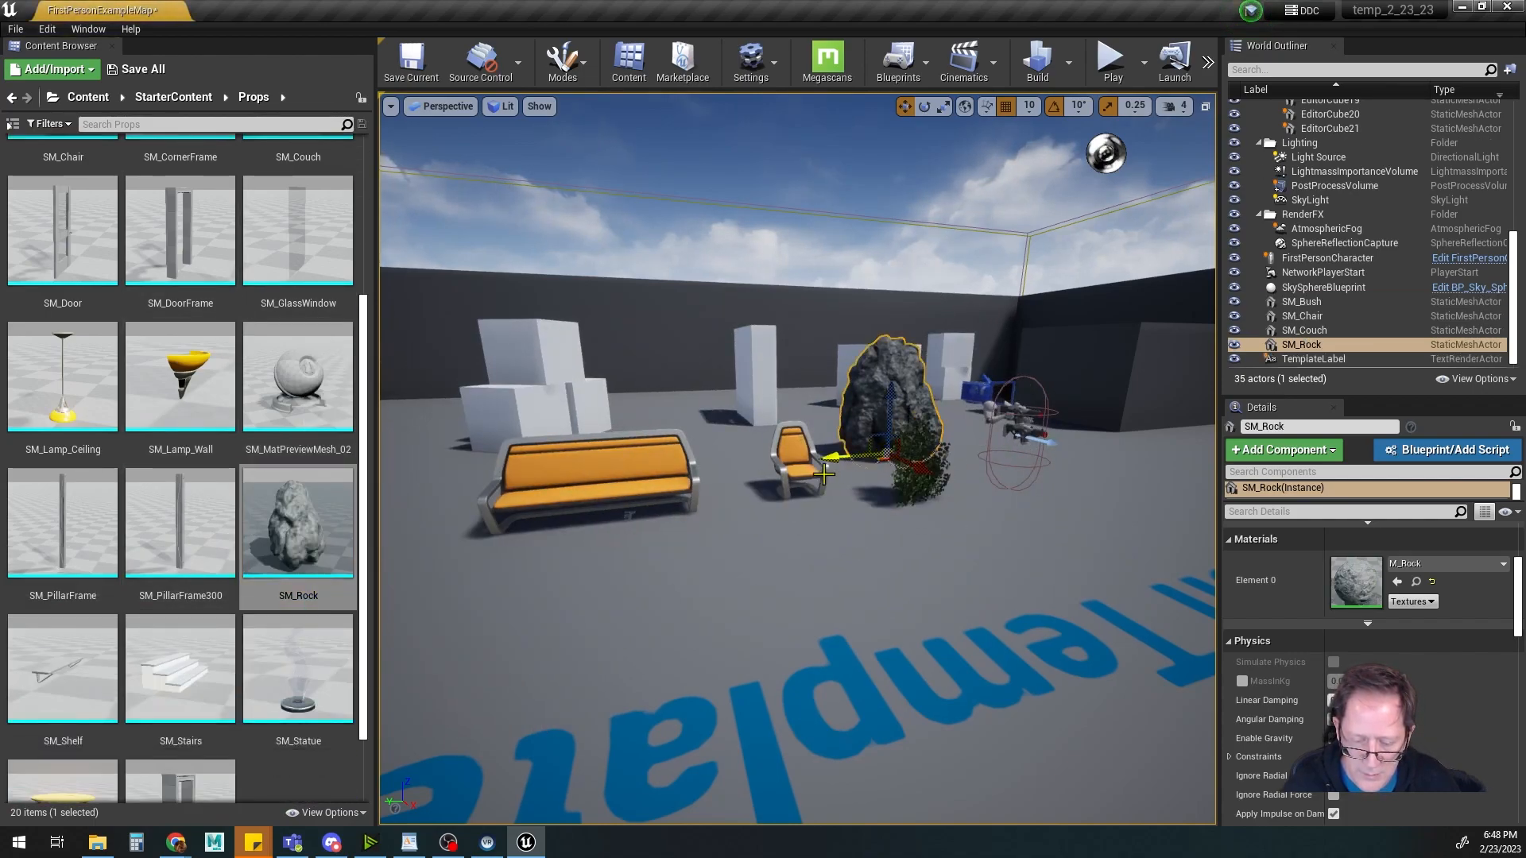
Place SM_Statue on the floor in front of the gap between the couch and the chair, and inspect the prop arrangement
{"action": "right_click_drag", "start_coordinate": [694, 619], "coordinate": [578, 670]}
{"action": "key", "text": "a"}
{"action": "left_click_drag", "start_coordinate": [298, 672], "coordinate": [719, 526]}
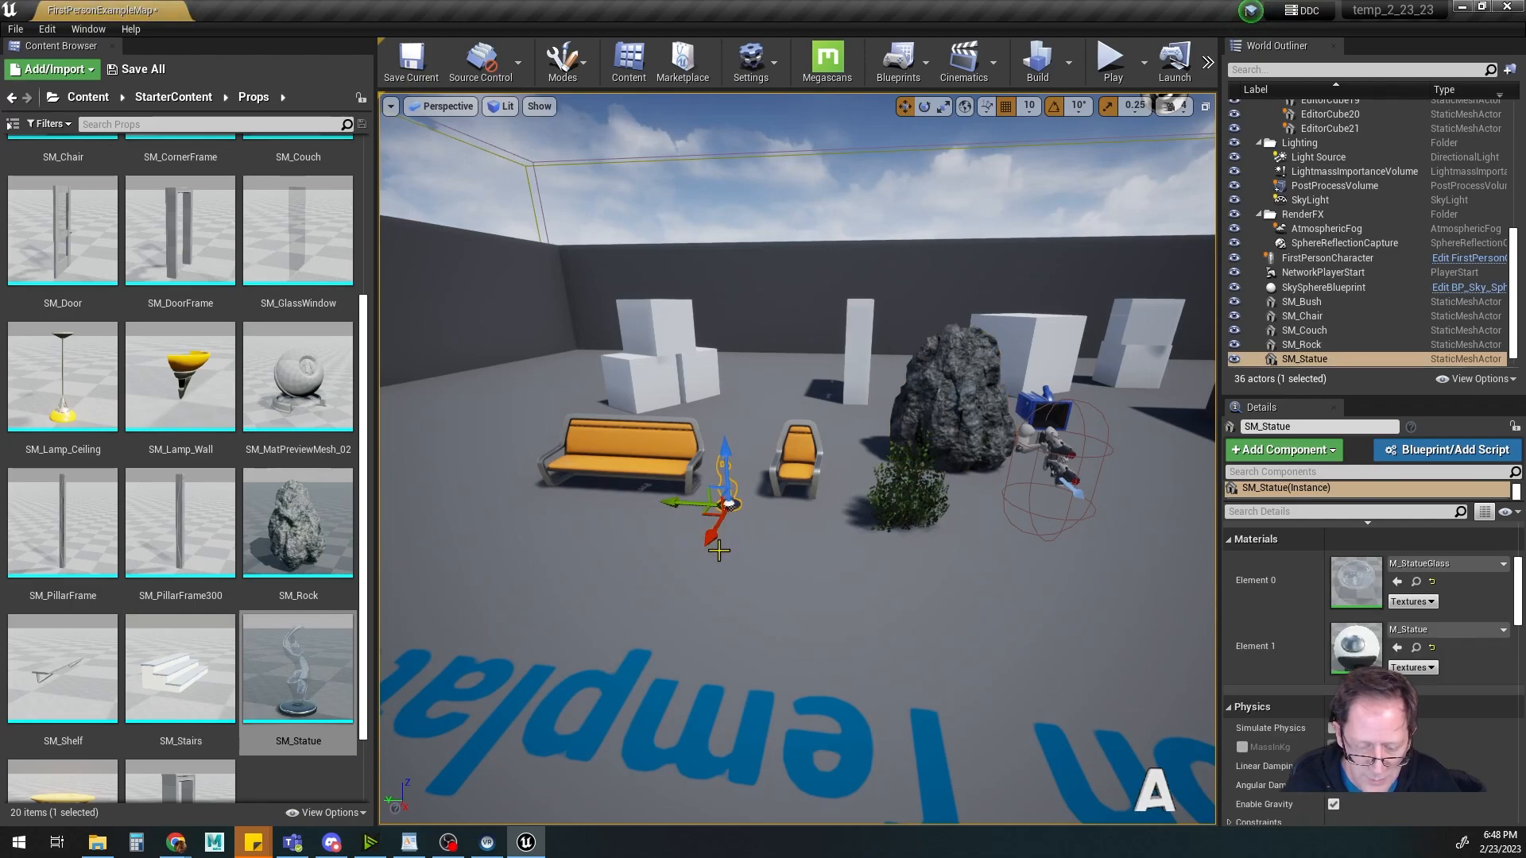
{"action": "key", "text": "f"}
{"action": "scroll", "coordinate": [824, 586], "scroll_direction": "down", "scroll_amount": 5}
{"action": "left_click_drag", "start_coordinate": [835, 593], "coordinate": [771, 587], "text": "alt"}
{"action": "scroll", "coordinate": [865, 589], "scroll_direction": "down", "scroll_amount": 3}
{"action": "middle_click_drag", "start_coordinate": [866, 590], "coordinate": [1008, 599]}
{"action": "scroll", "coordinate": [998, 596], "scroll_direction": "down", "scroll_amount": 4}
{"action": "left_click_drag", "start_coordinate": [1009, 599], "coordinate": [958, 703], "text": "alt"}
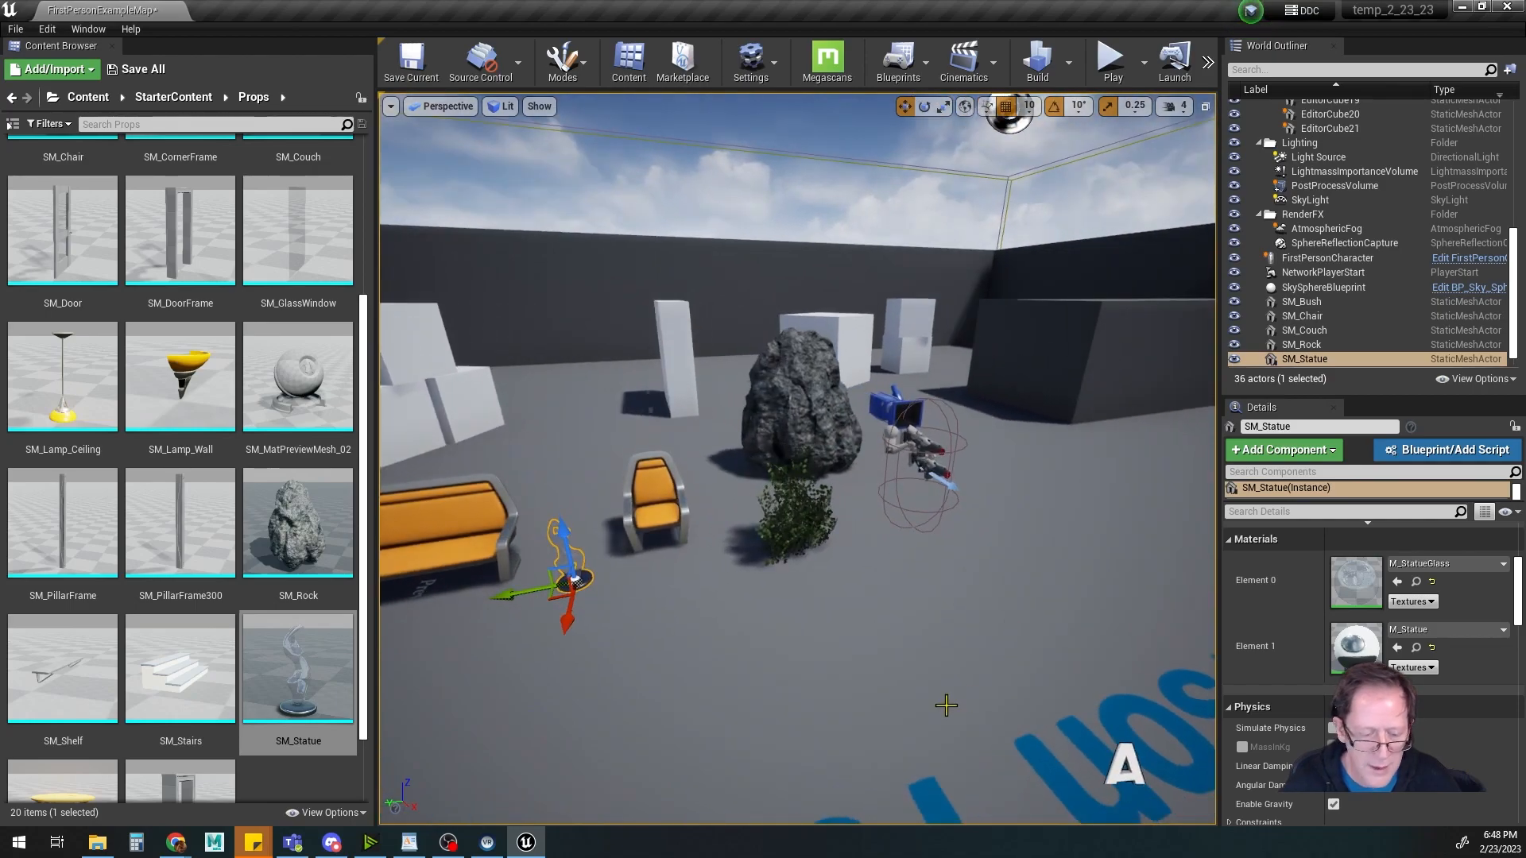
Play-test the level in the viewport, fire a projectile at the chair among the props, and end the session
{"action": "left_click", "coordinate": [1112, 62]}
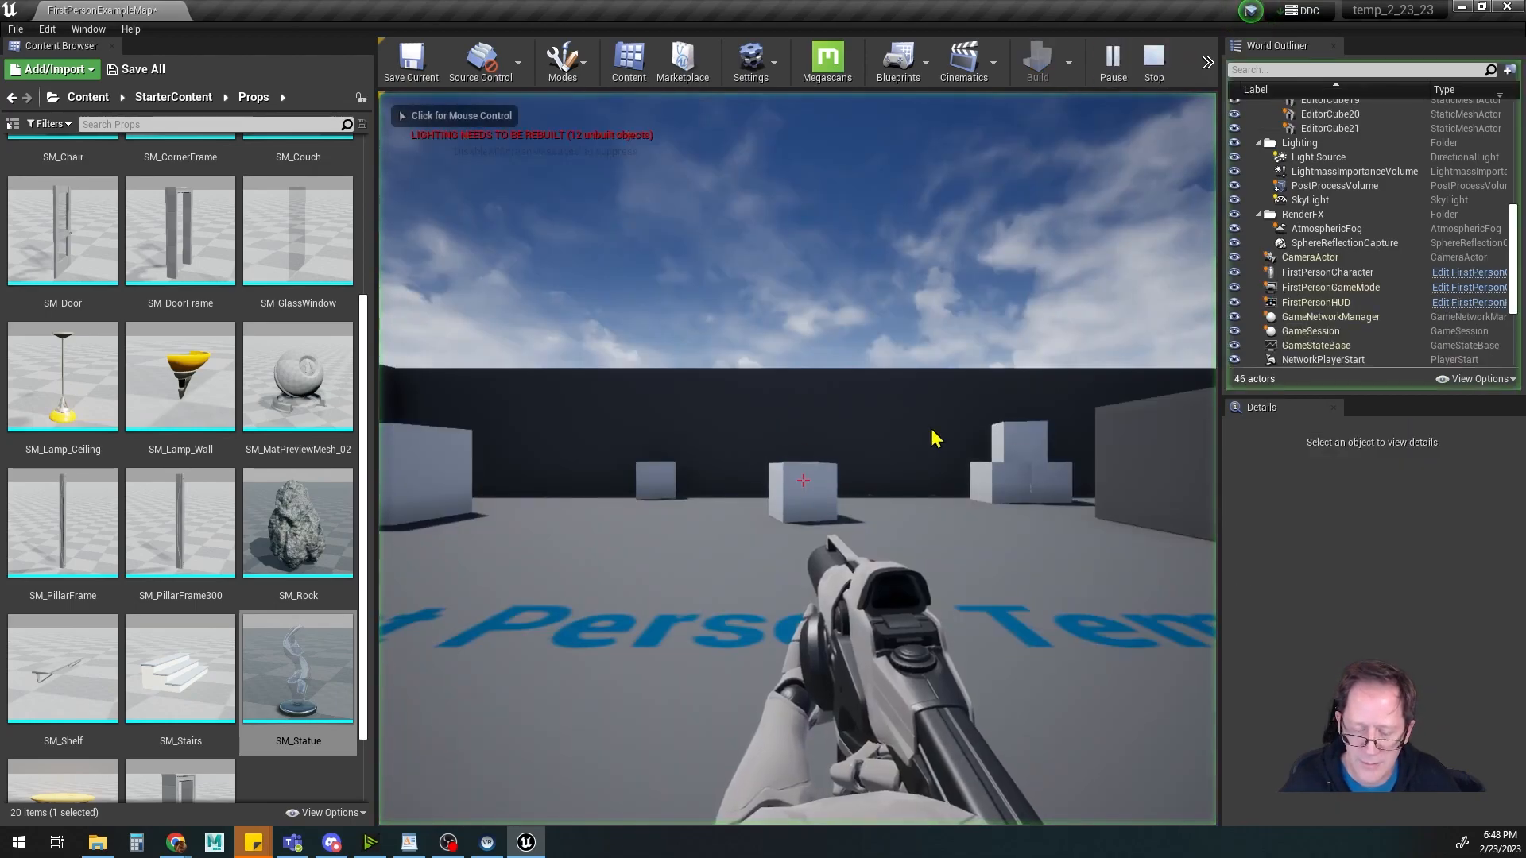
{"action": "left_click", "coordinate": [848, 525]}
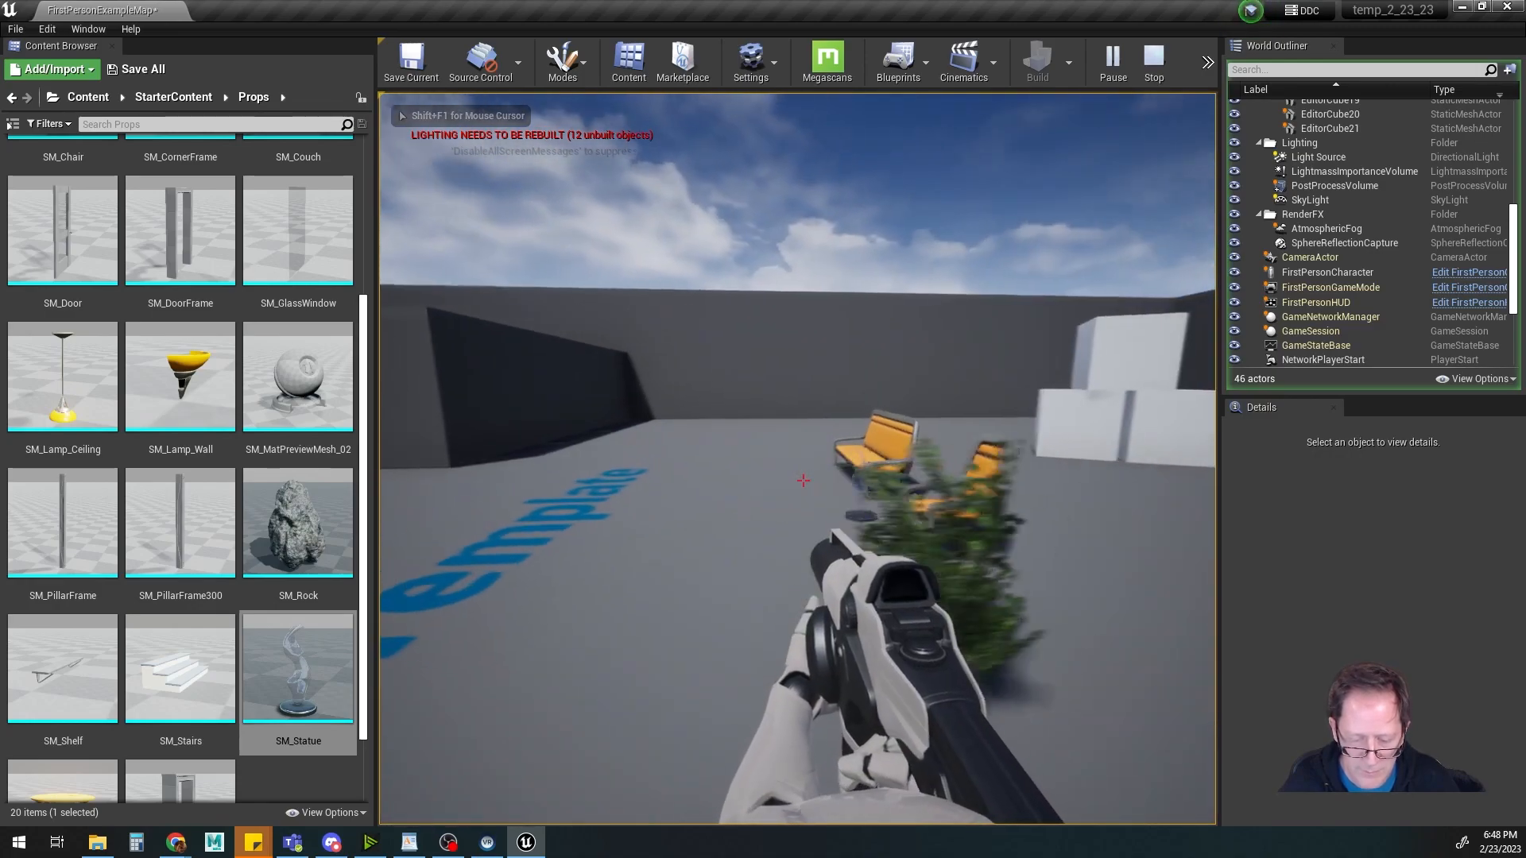
{"action": "left_click", "coordinate": [803, 480]}
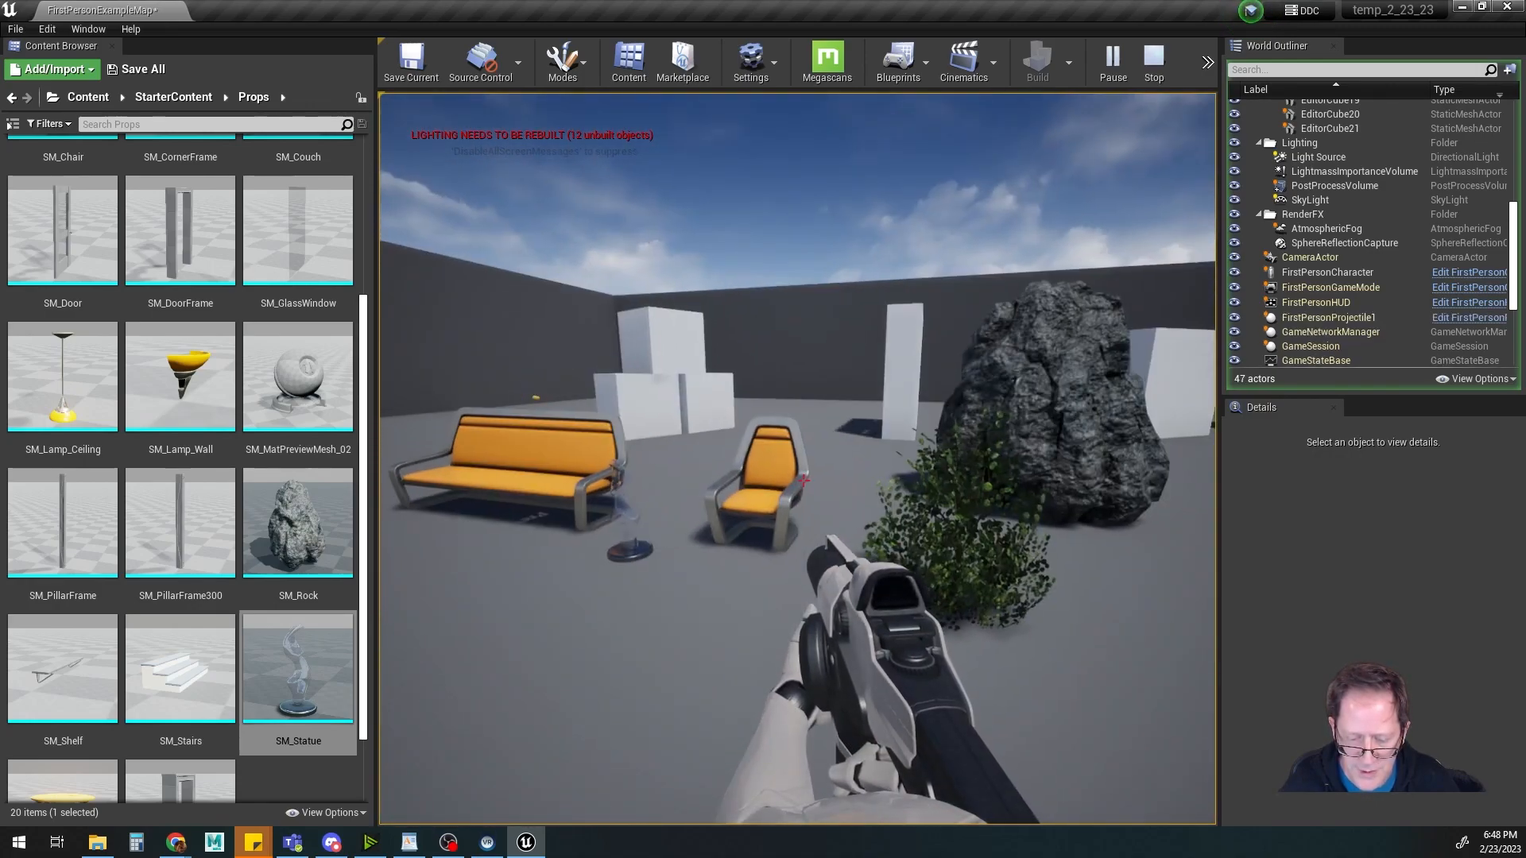
{"action": "key", "text": "Escape"}
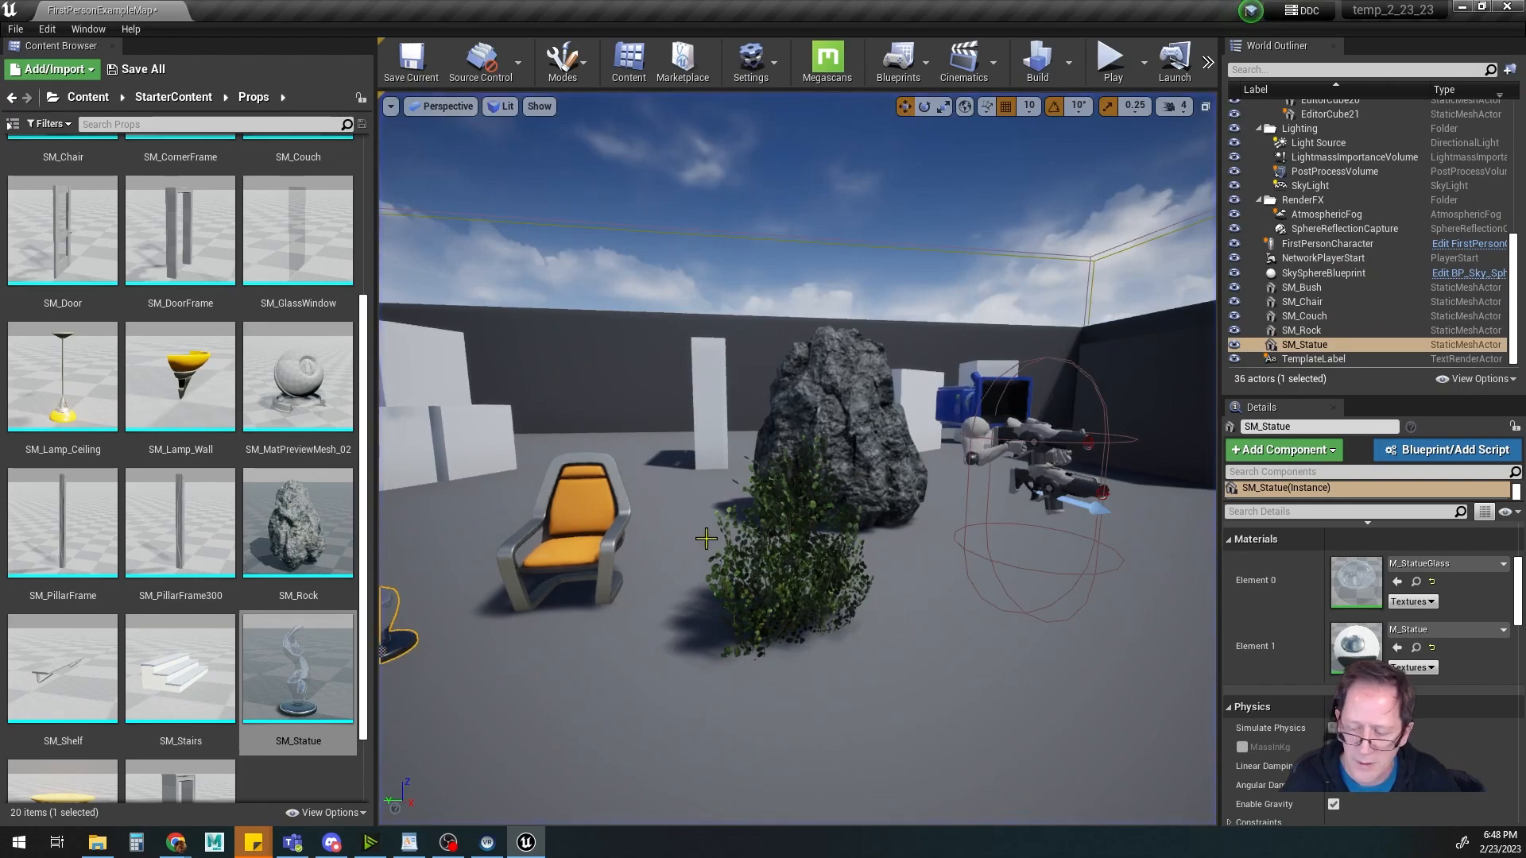
Enable Simulate Physics on SM_Chair so it can react to projectiles
{"action": "mouse_move", "coordinate": [823, 525]}
{"action": "right_mouse_down"}
{"action": "mouse_move", "coordinate": [855, 530]}
{"action": "mouse_move", "coordinate": [803, 521]}
{"action": "right_mouse_up"}
{"action": "mouse_move", "coordinate": [692, 498]}
{"action": "right_mouse_down"}
{"action": "mouse_move", "coordinate": [676, 500]}
{"action": "mouse_move", "coordinate": [692, 497]}
{"action": "right_mouse_up"}
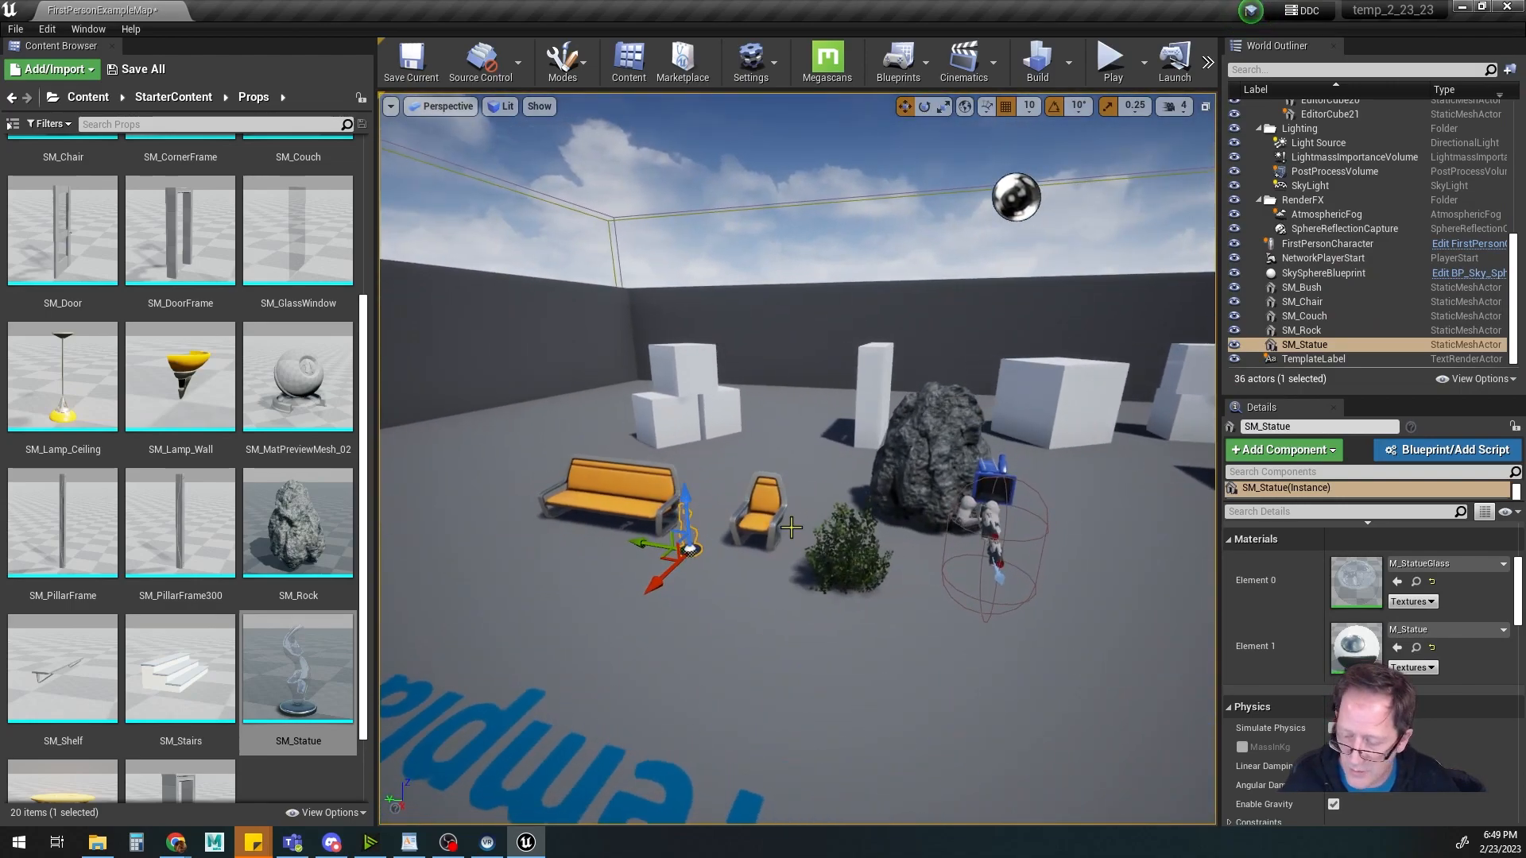
{"action": "left_click", "coordinate": [770, 500]}
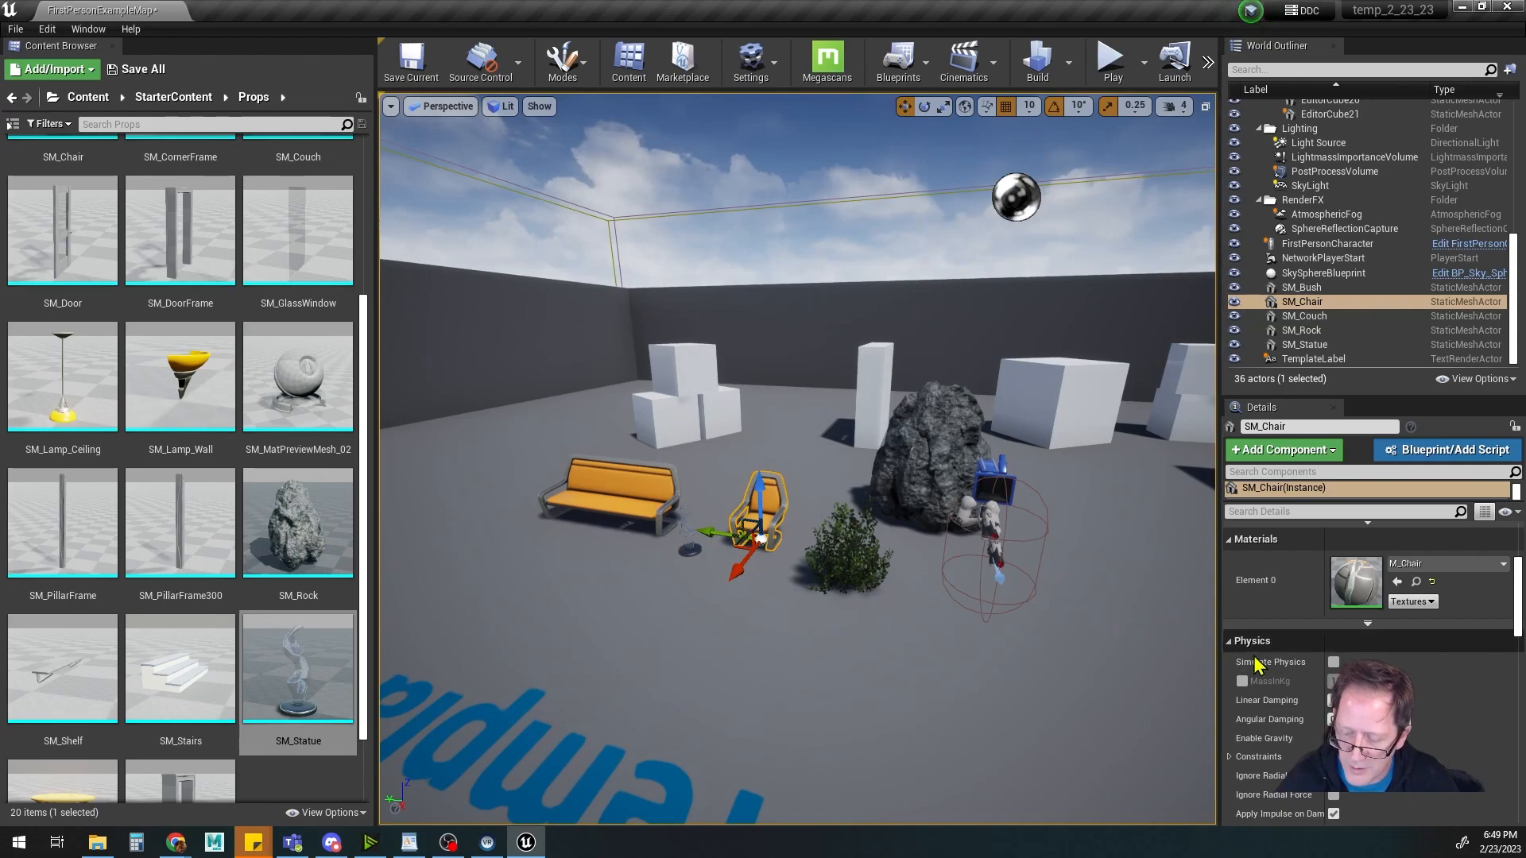
{"action": "mouse_move", "coordinate": [743, 551]}
{"action": "left_mouse_down"}
{"action": "mouse_move", "coordinate": [635, 549]}
{"action": "mouse_move", "coordinate": [761, 539]}
{"action": "left_mouse_up"}
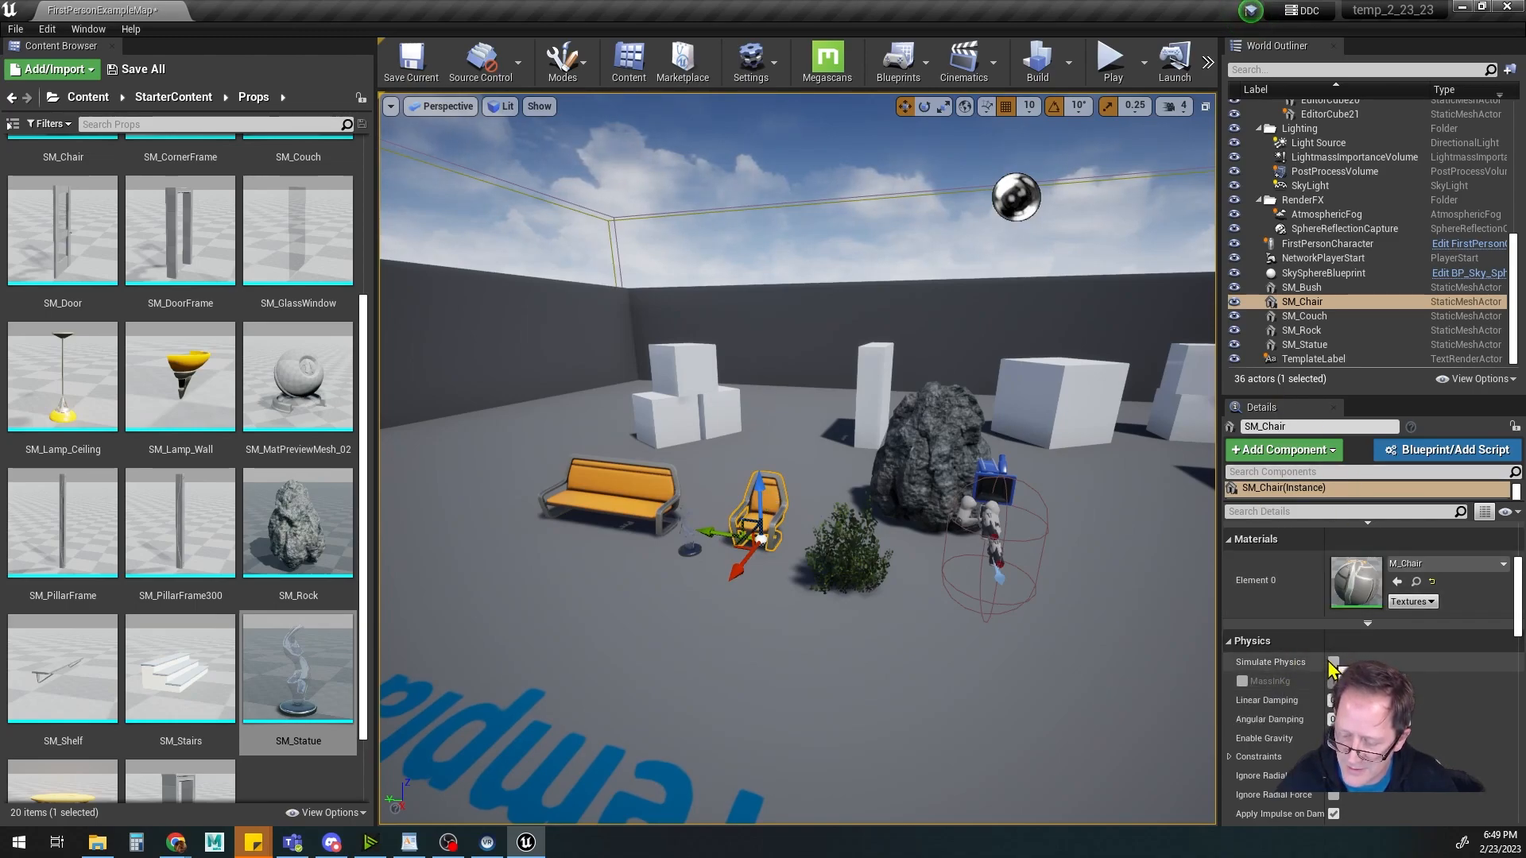
{"action": "left_click_drag", "start_coordinate": [865, 663], "coordinate": [950, 669], "text": "alt"}
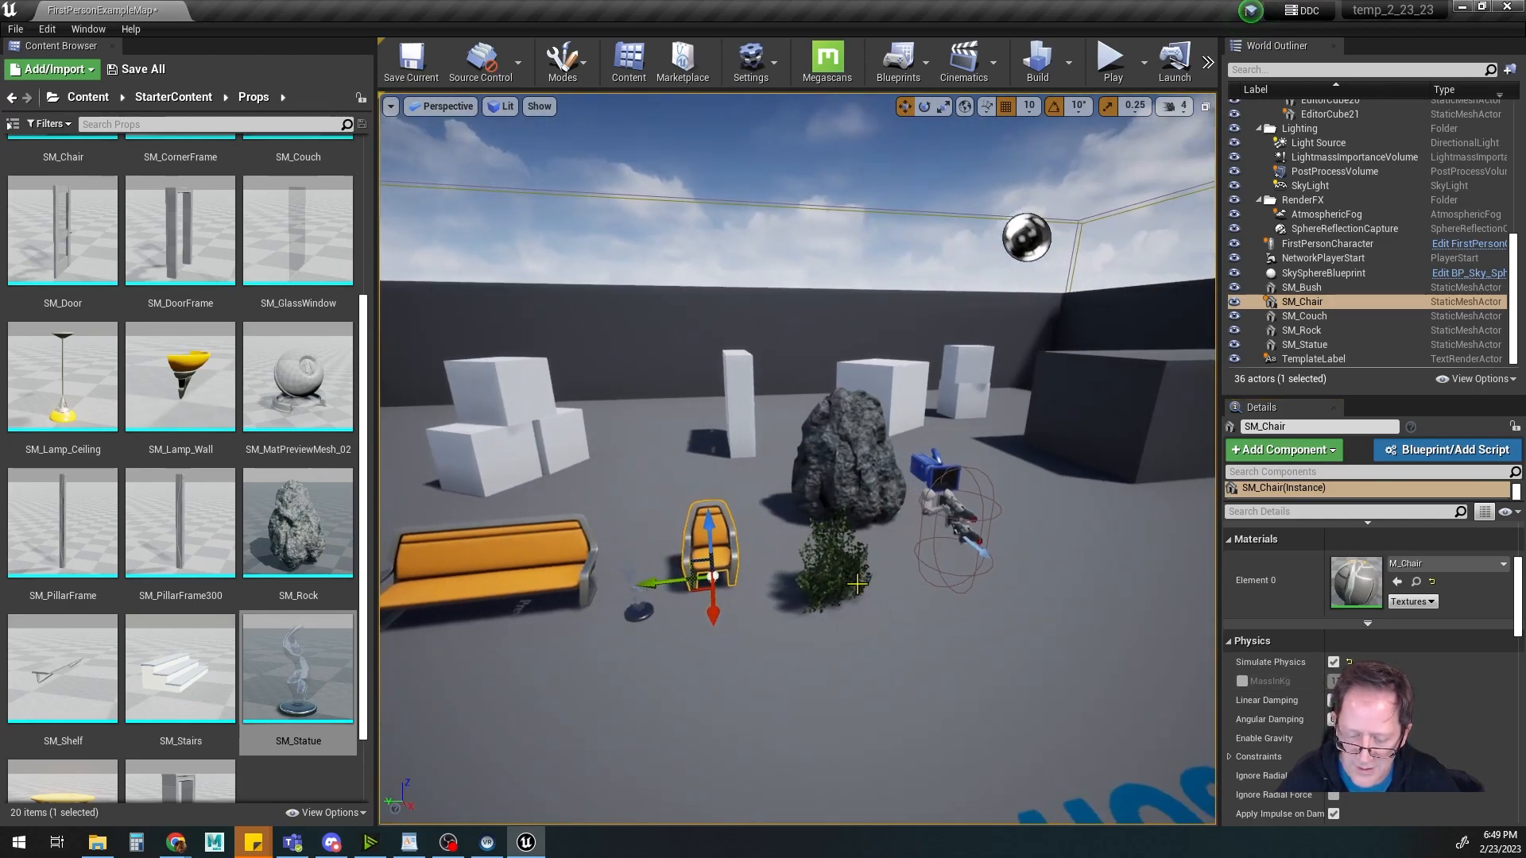
Examine SM_Rock's physics, collision and mobility properties to check whether it can simulate physics
{"action": "left_click", "coordinate": [843, 463]}
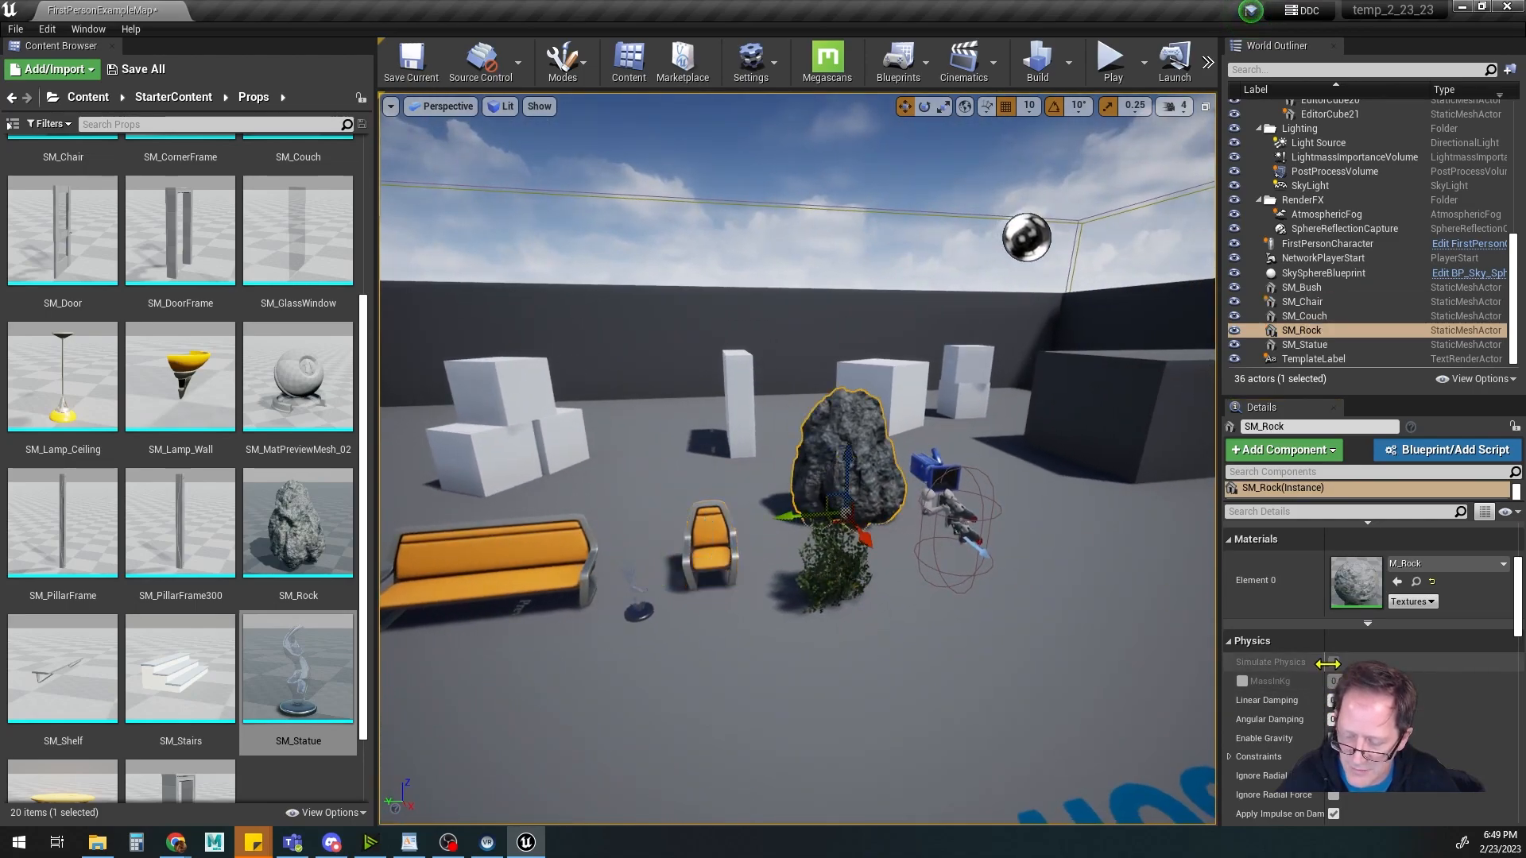
{"action": "left_click_drag", "start_coordinate": [1005, 607], "coordinate": [1118, 671], "text": "alt"}
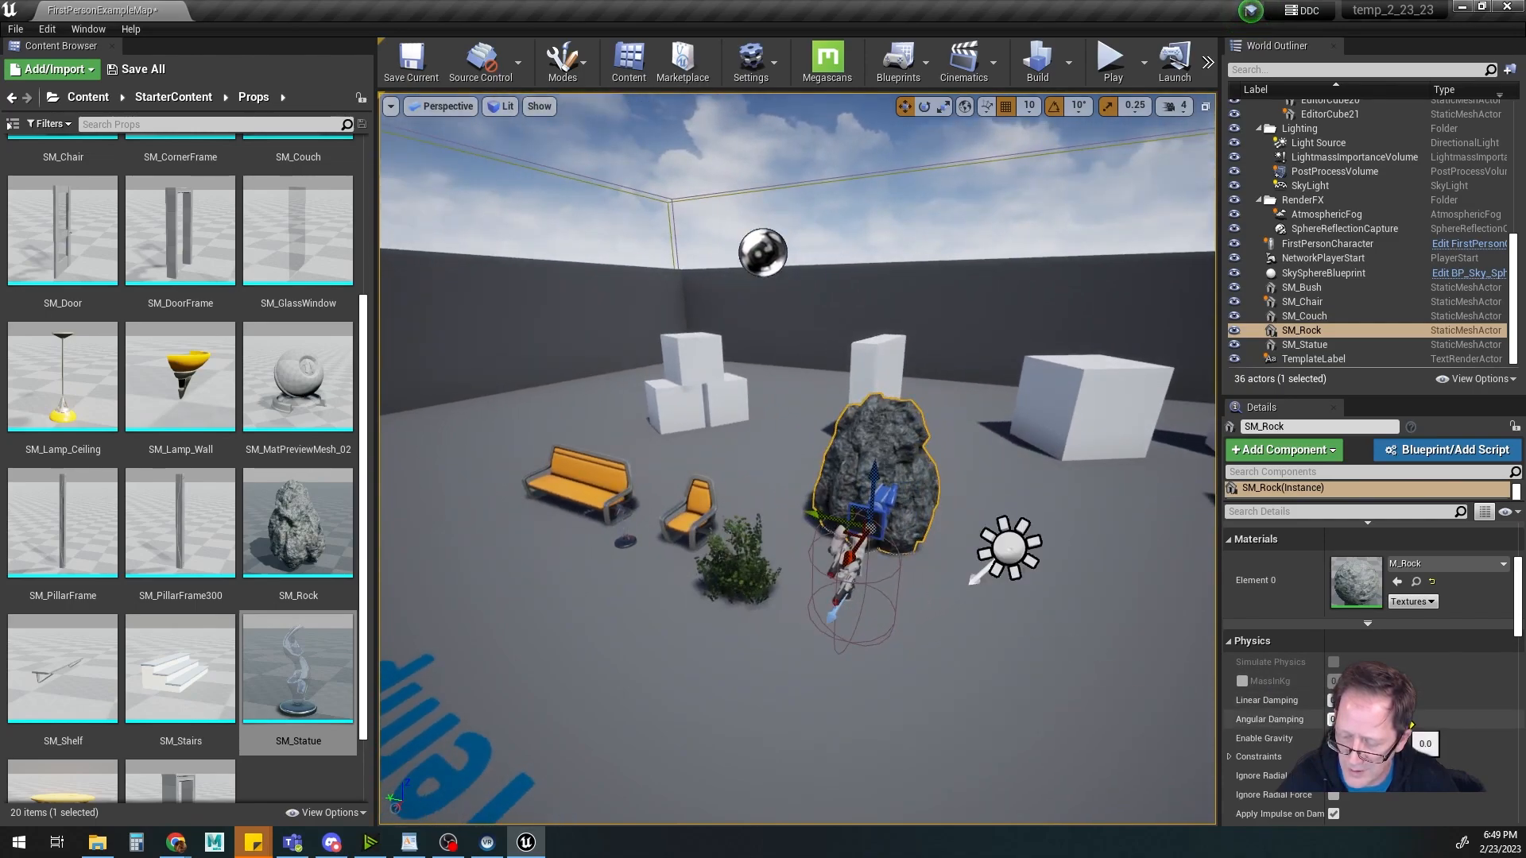
{"action": "scroll", "coordinate": [1399, 699], "scroll_direction": "up", "scroll_amount": 2}
{"action": "scroll", "coordinate": [1399, 700], "scroll_direction": "down", "scroll_amount": 5}
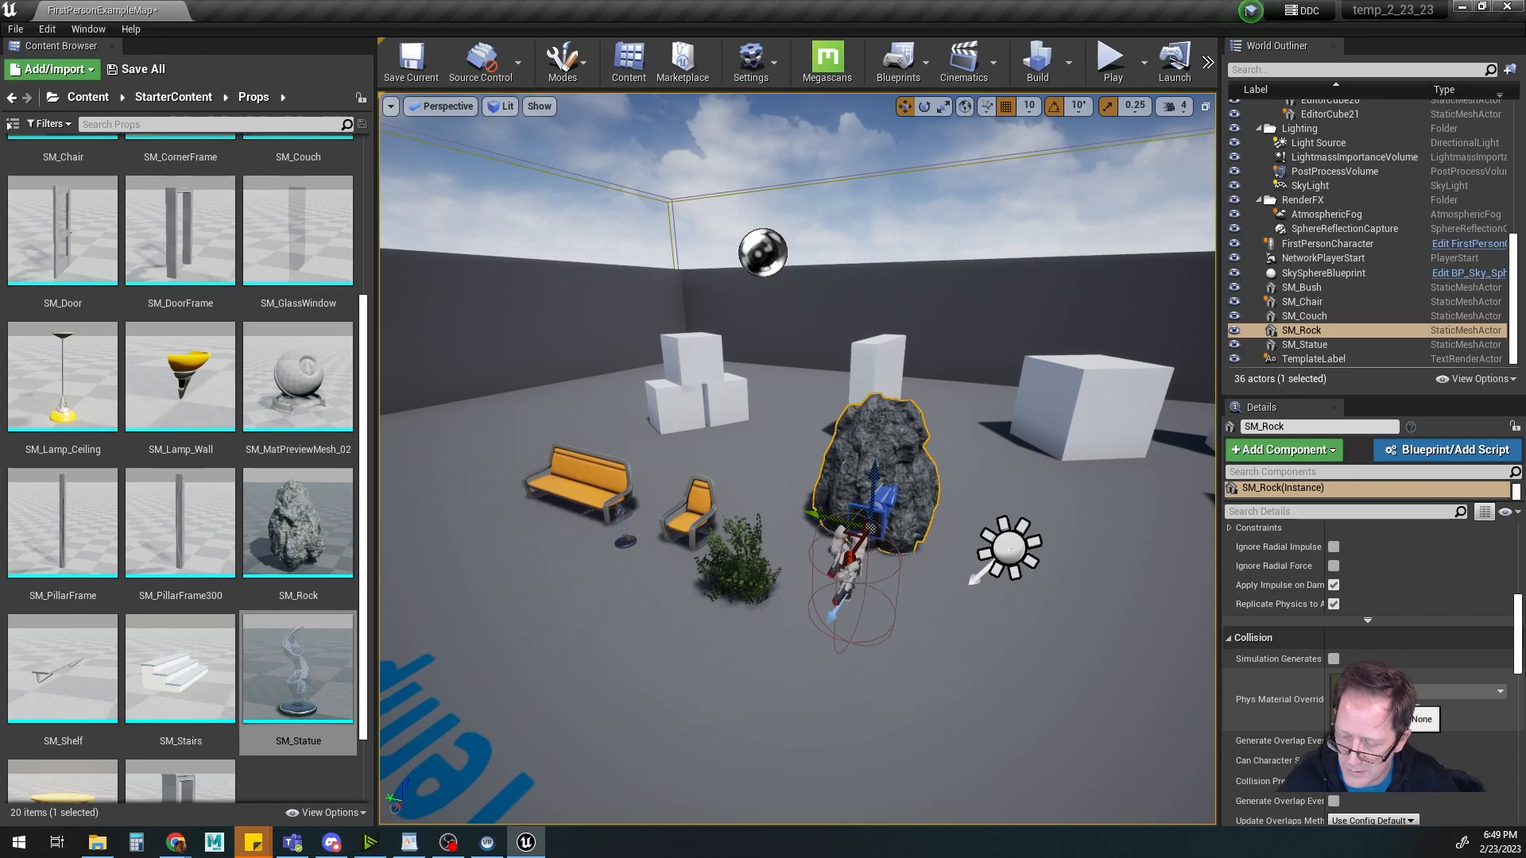
{"action": "scroll", "coordinate": [1368, 672], "scroll_direction": "down", "scroll_amount": 3}
{"action": "scroll", "coordinate": [1367, 672], "scroll_direction": "down", "scroll_amount": 2}
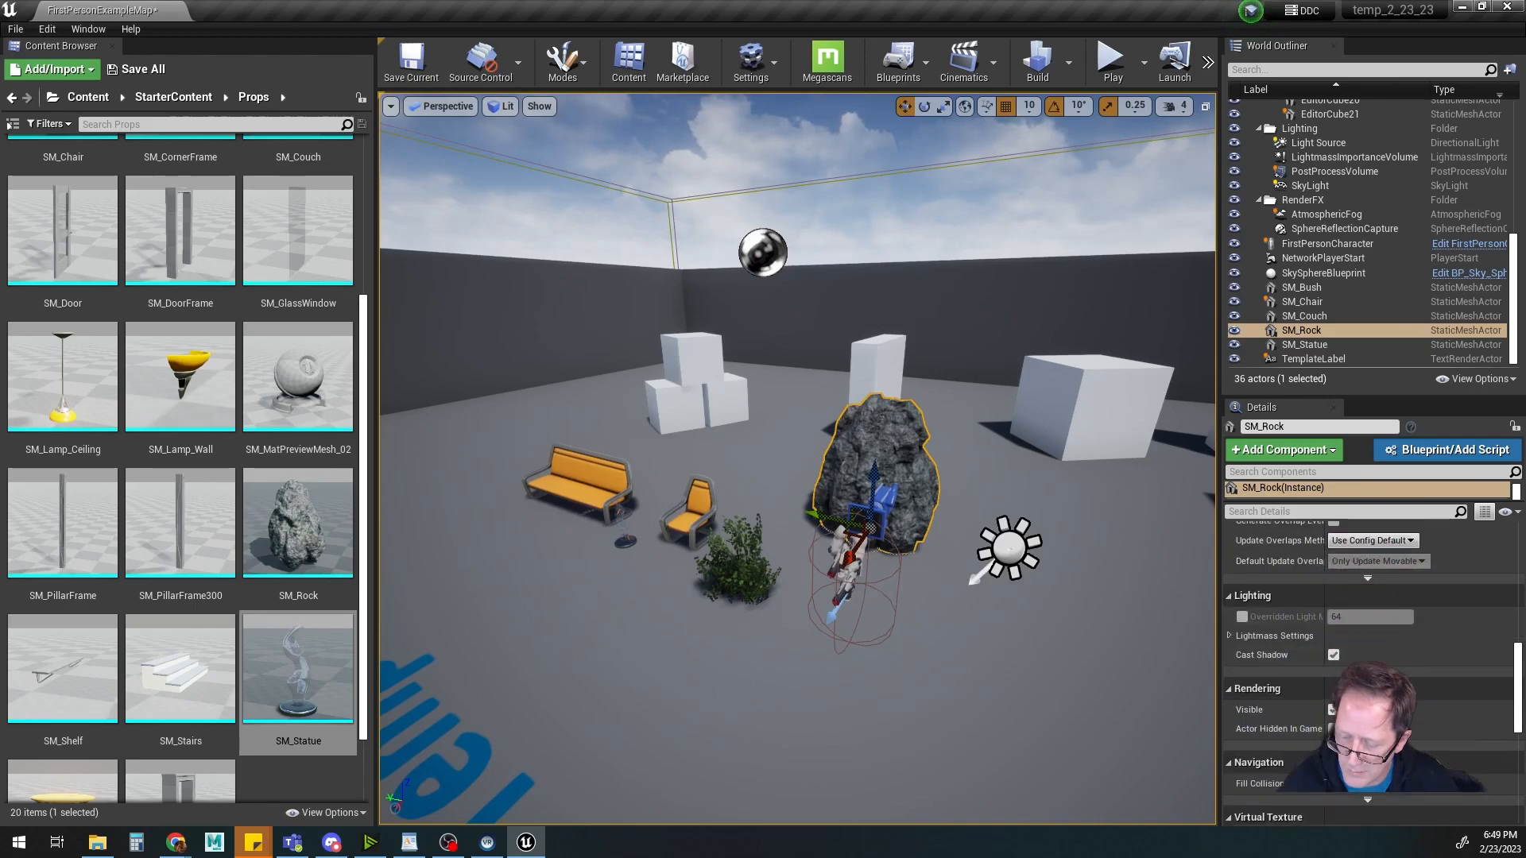
{"action": "scroll", "coordinate": [1367, 672], "scroll_direction": "up", "scroll_amount": 12}
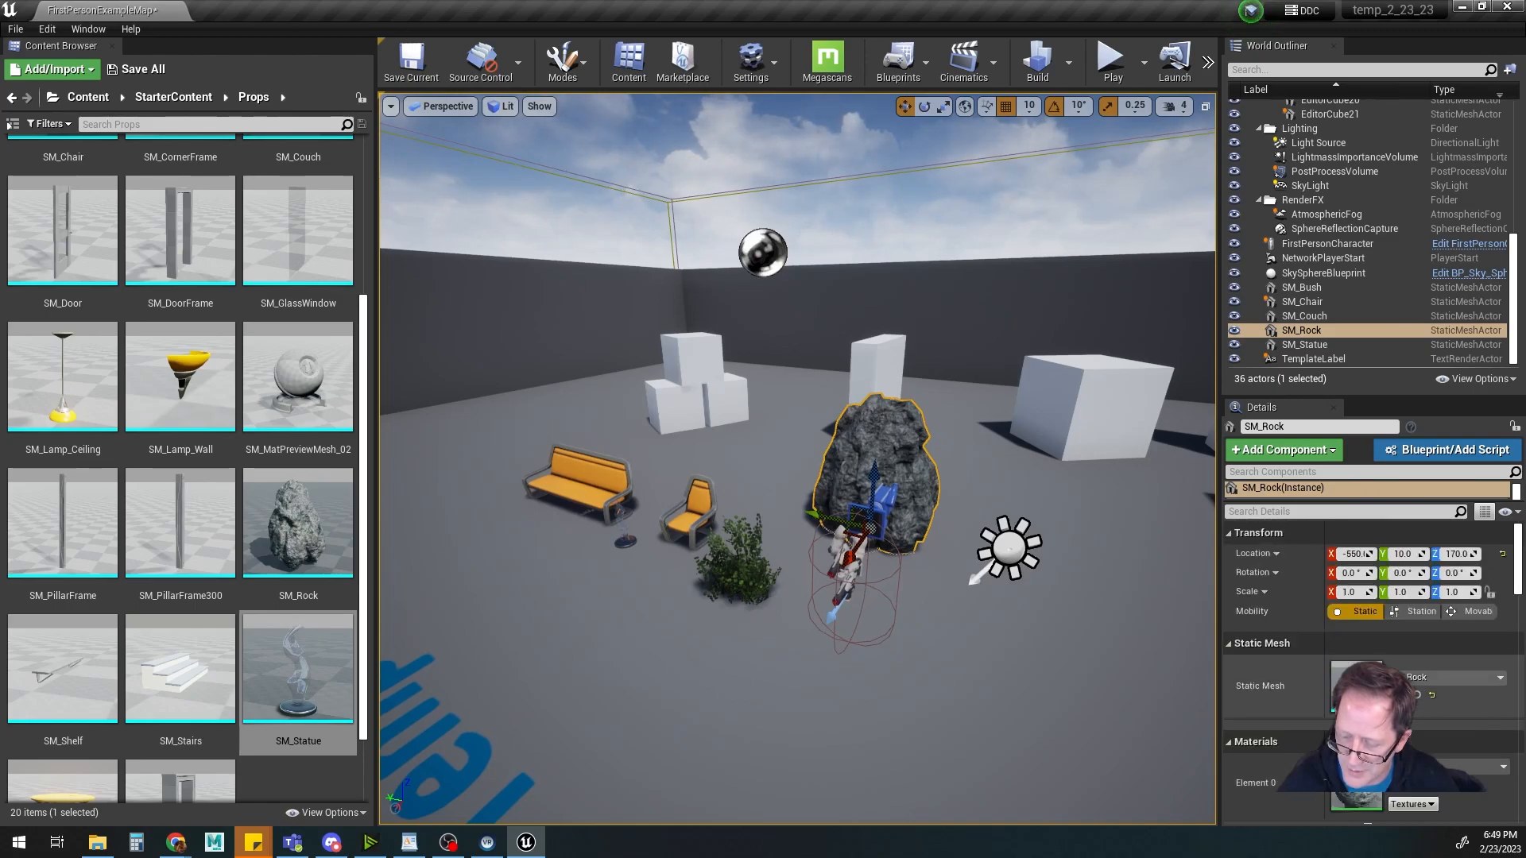
{"action": "scroll", "coordinate": [1368, 672], "scroll_direction": "down", "scroll_amount": 4}
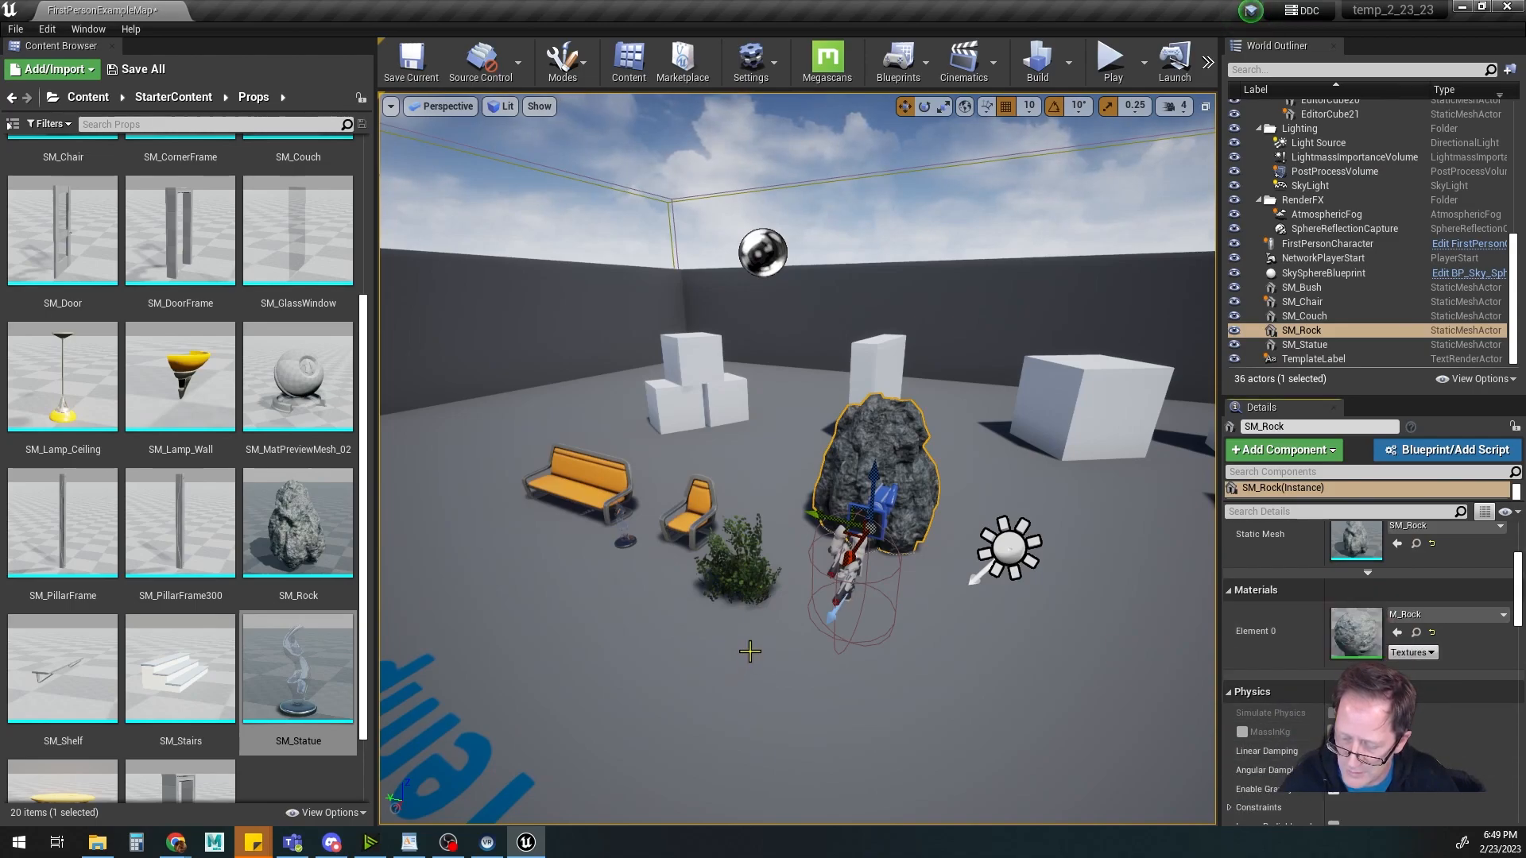
Compare the availability of Simulate Physics on SM_Couch, SM_Chair and SM_Rock
{"action": "left_click", "coordinate": [749, 651]}
{"action": "left_click", "coordinate": [576, 484]}
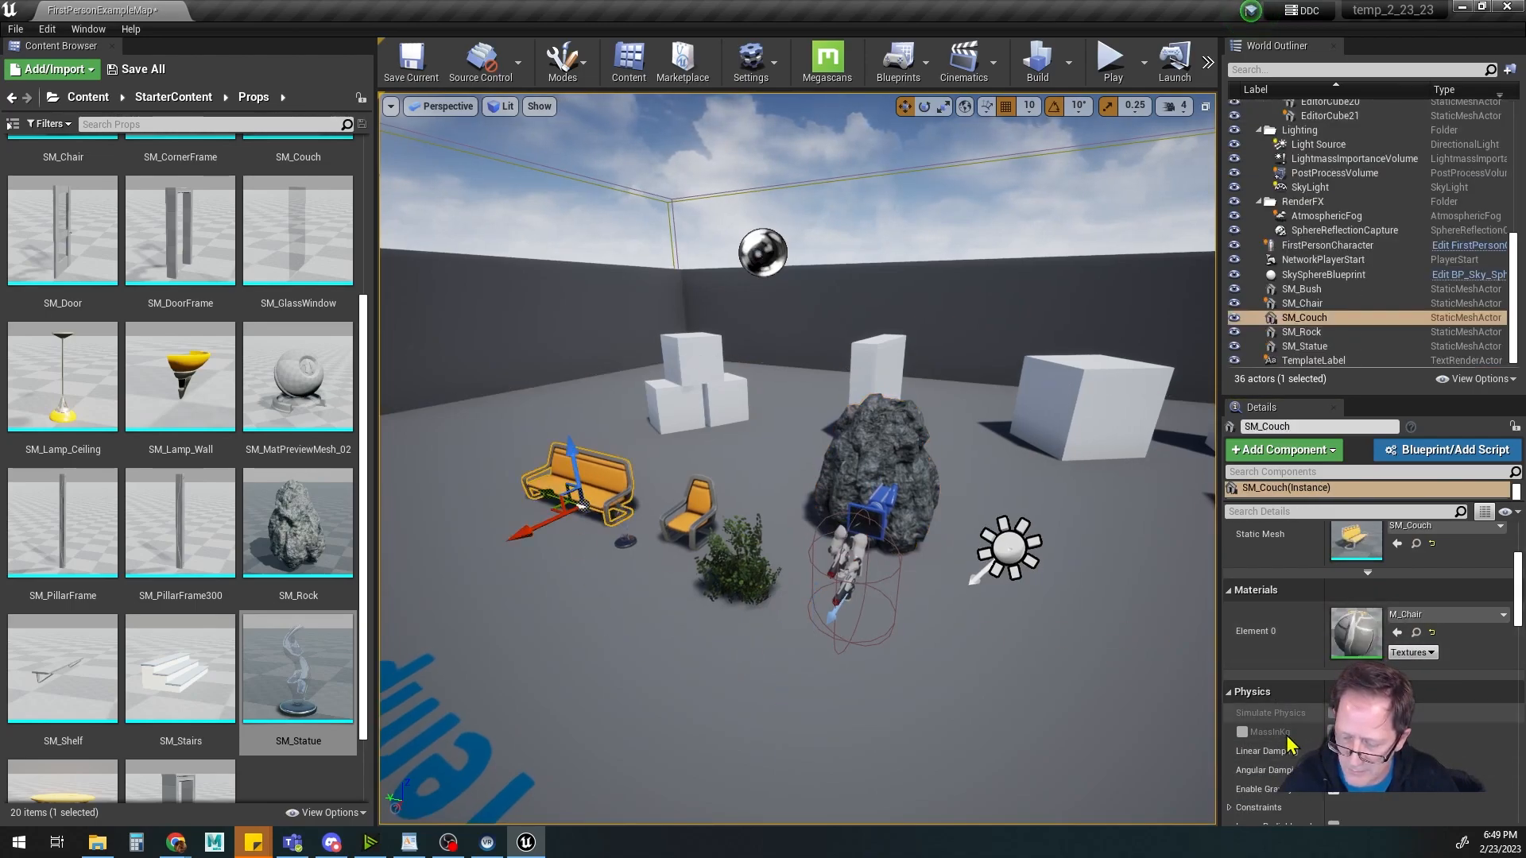
{"action": "left_click", "coordinate": [690, 519]}
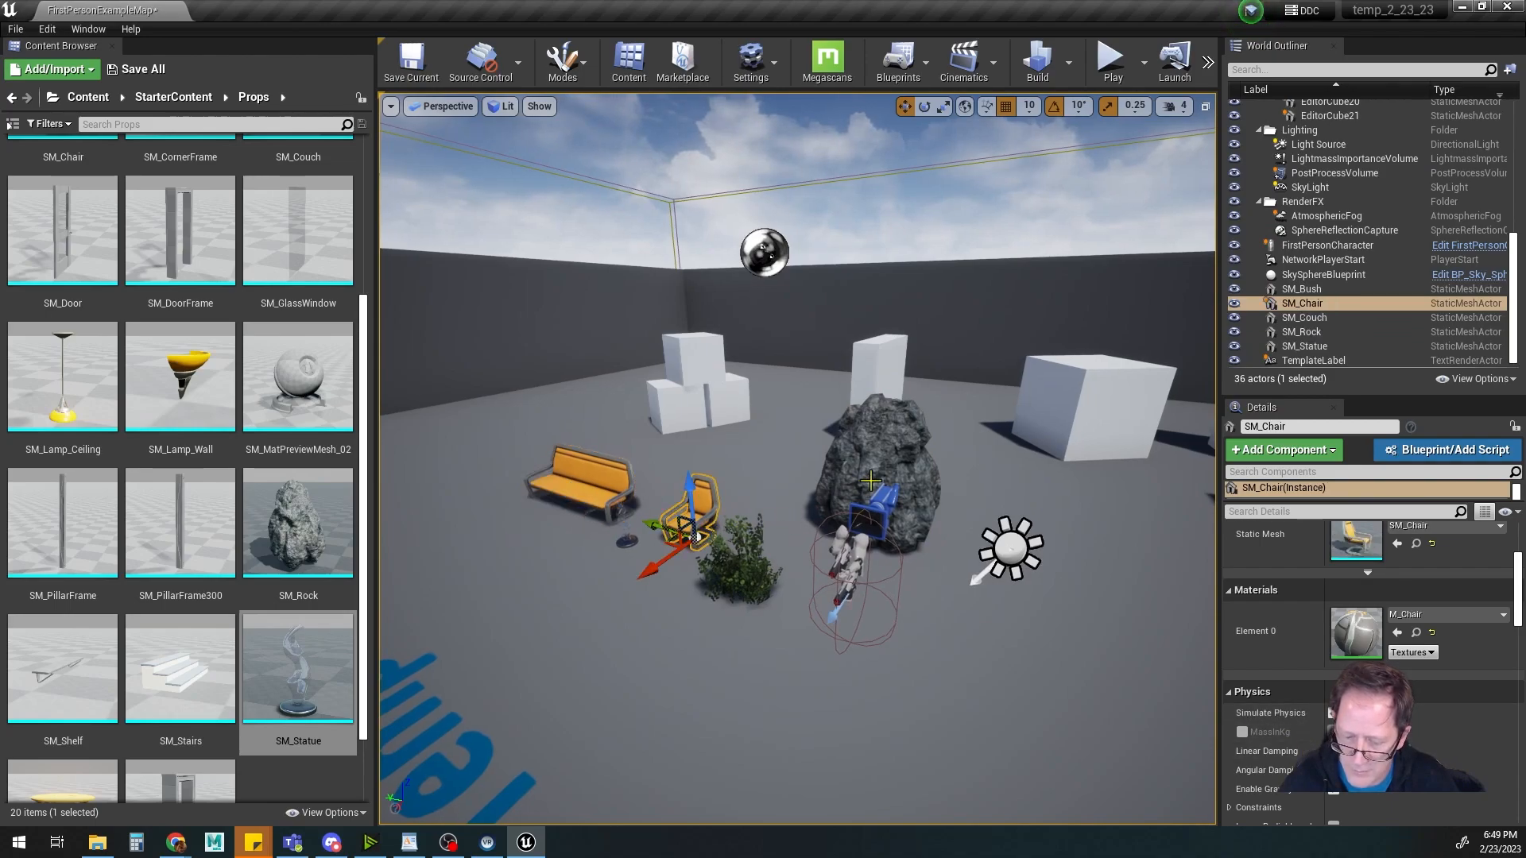
{"action": "left_click", "coordinate": [871, 469]}
{"action": "left_click", "coordinate": [587, 474]}
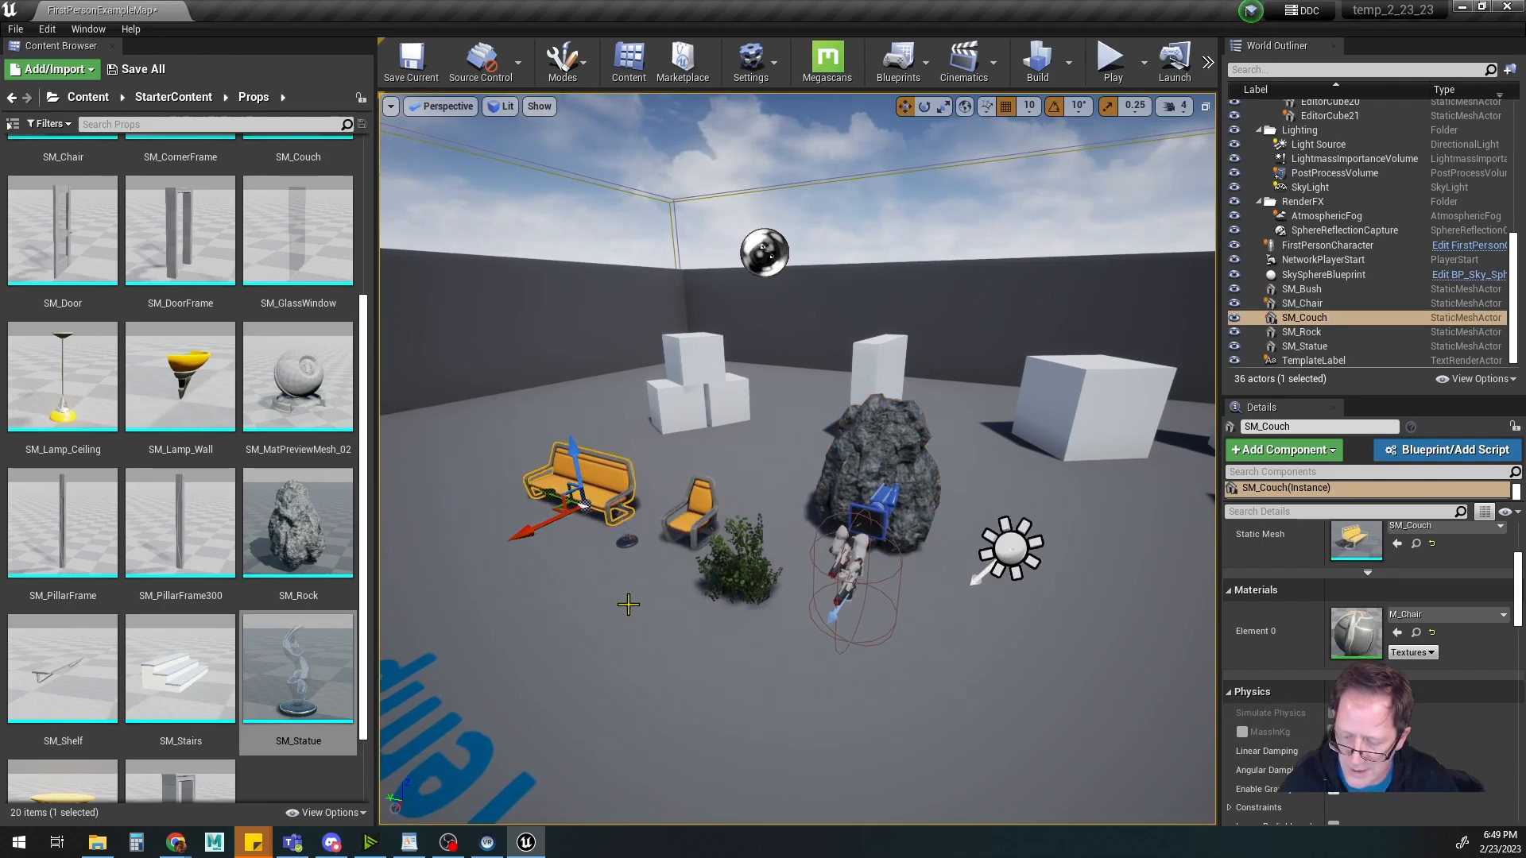
Enable Simulate Physics on SM_Statue, in front of the gap between the couch and the chair
{"action": "middle_click_drag", "start_coordinate": [628, 605], "coordinate": [603, 627], "text": "alt"}
{"action": "left_click_drag", "start_coordinate": [603, 627], "coordinate": [716, 558], "text": "alt"}
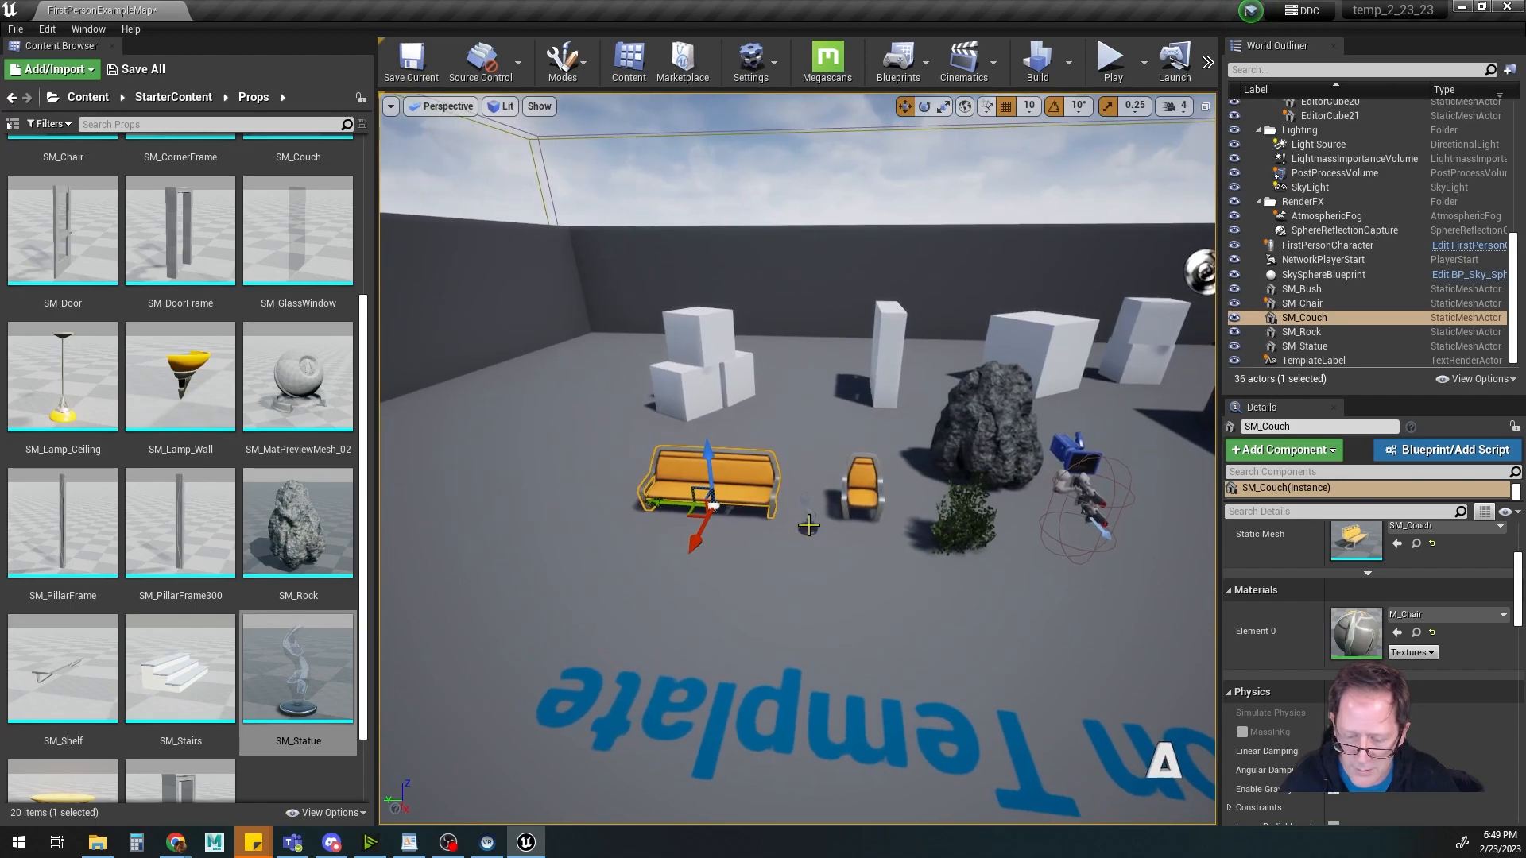
{"action": "left_click", "coordinate": [808, 526]}
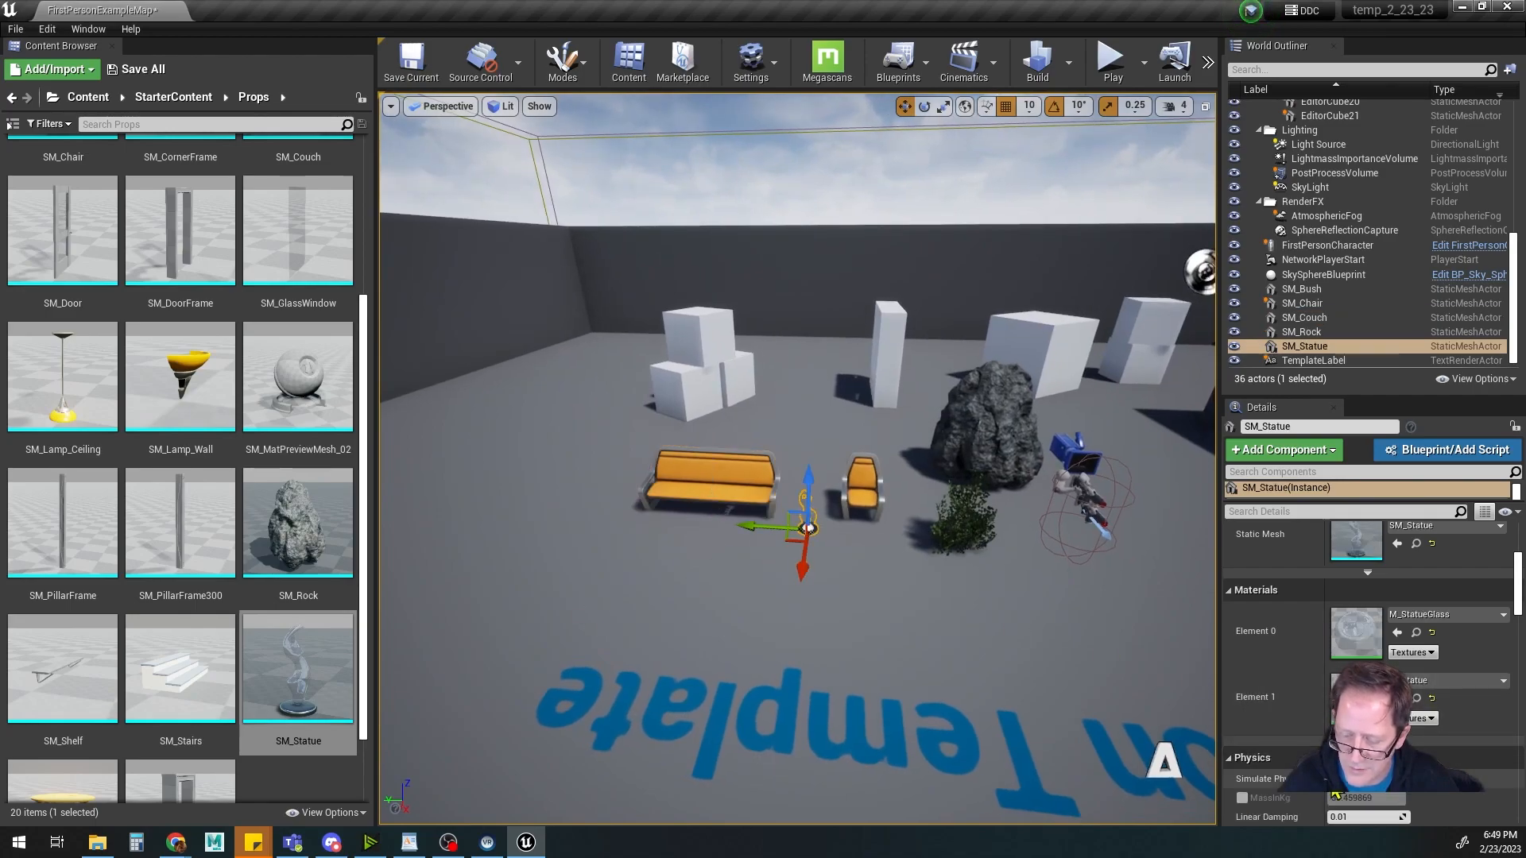
{"action": "middle_click_drag", "start_coordinate": [740, 536], "coordinate": [824, 602], "text": "alt"}
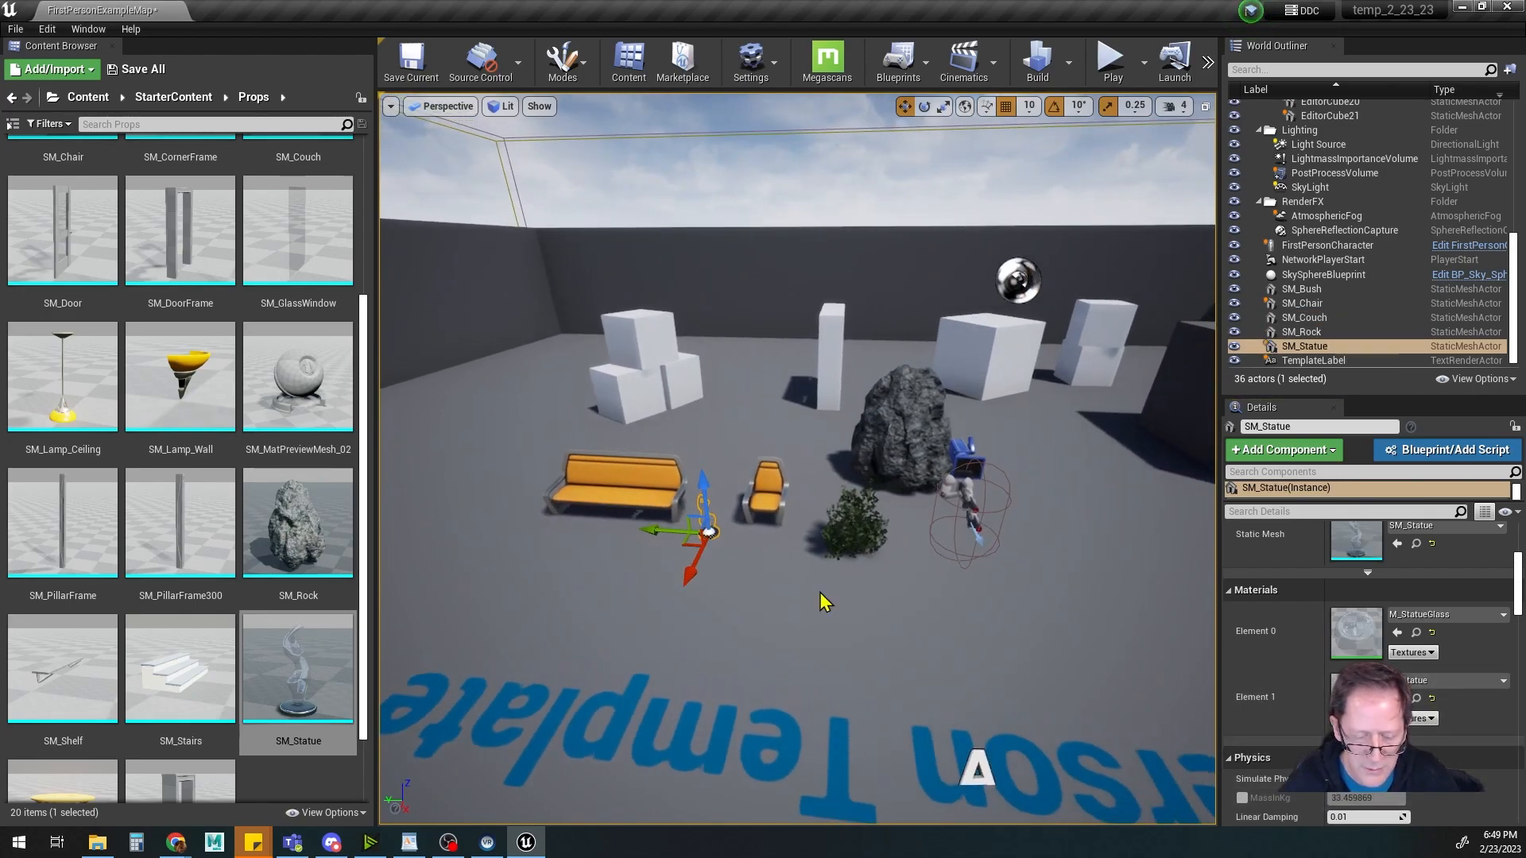
{"action": "left_click_drag", "start_coordinate": [825, 602], "coordinate": [870, 572], "text": "alt"}
{"action": "mouse_move", "coordinate": [765, 601]}
{"action": "left_mouse_down", "text": "alt"}
{"action": "mouse_move", "coordinate": [823, 477]}
{"action": "mouse_move", "coordinate": [827, 549]}
{"action": "mouse_move", "coordinate": [791, 592]}
{"action": "left_mouse_up", "text": "alt"}
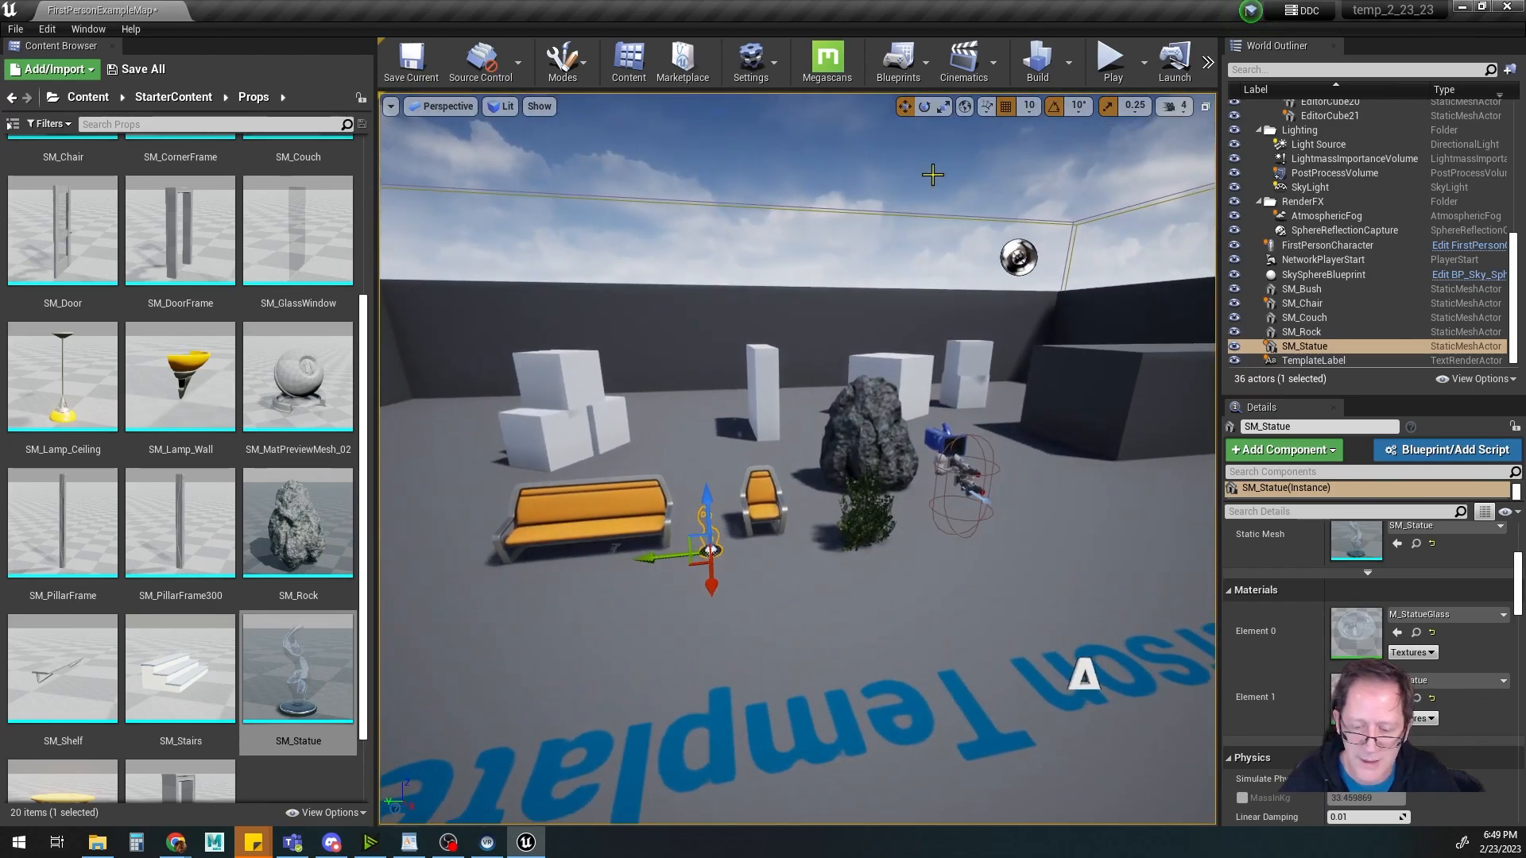
Play-test the level again, shoot the physics-enabled chair and statue, and end the session
{"action": "left_click", "coordinate": [1111, 59]}
{"action": "left_click", "coordinate": [803, 477]}
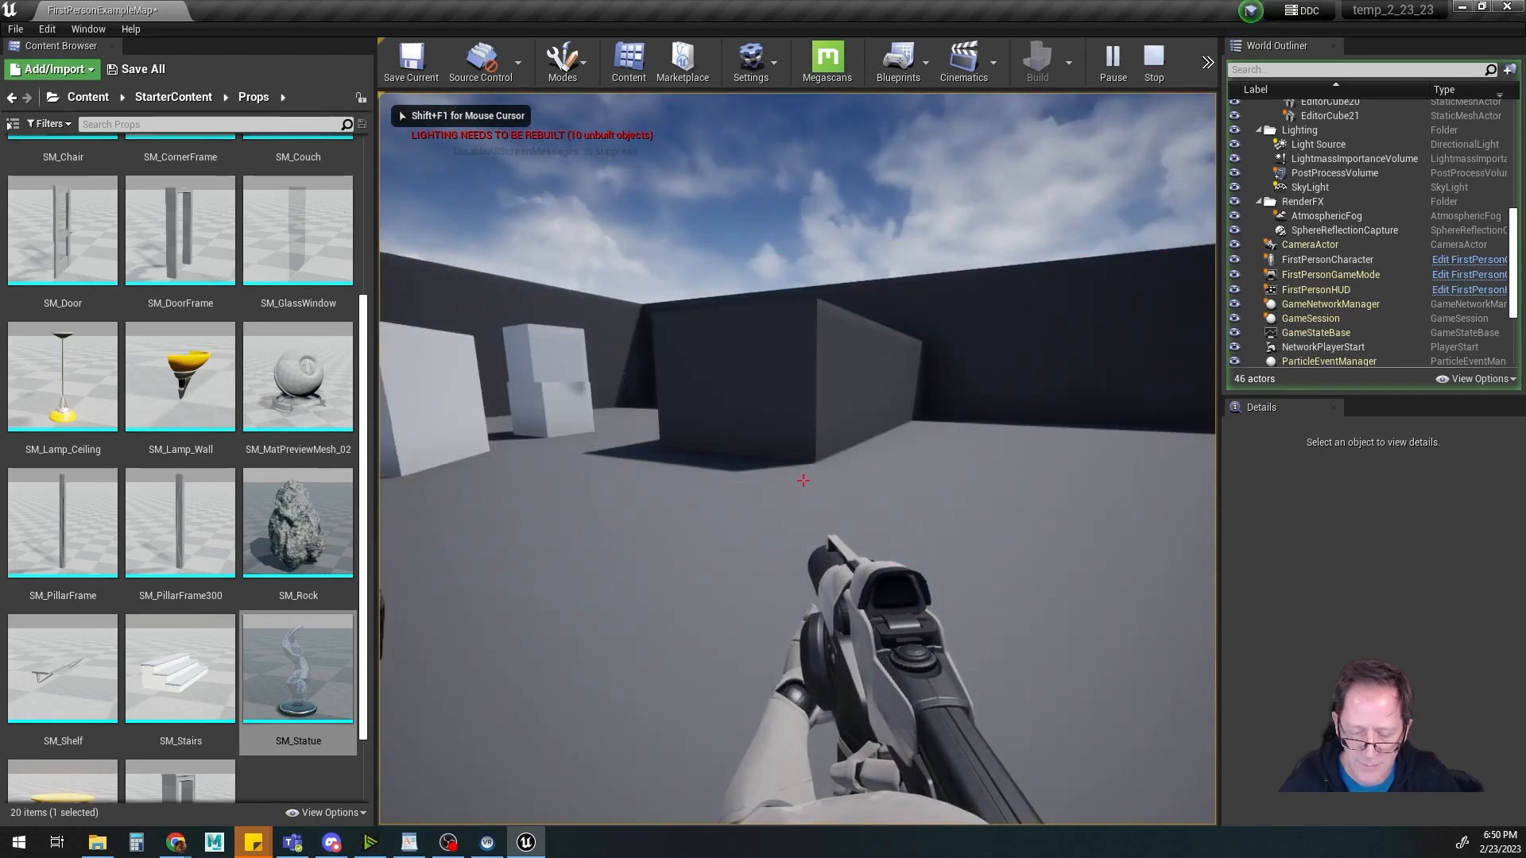
{"action": "key", "text": "a"}
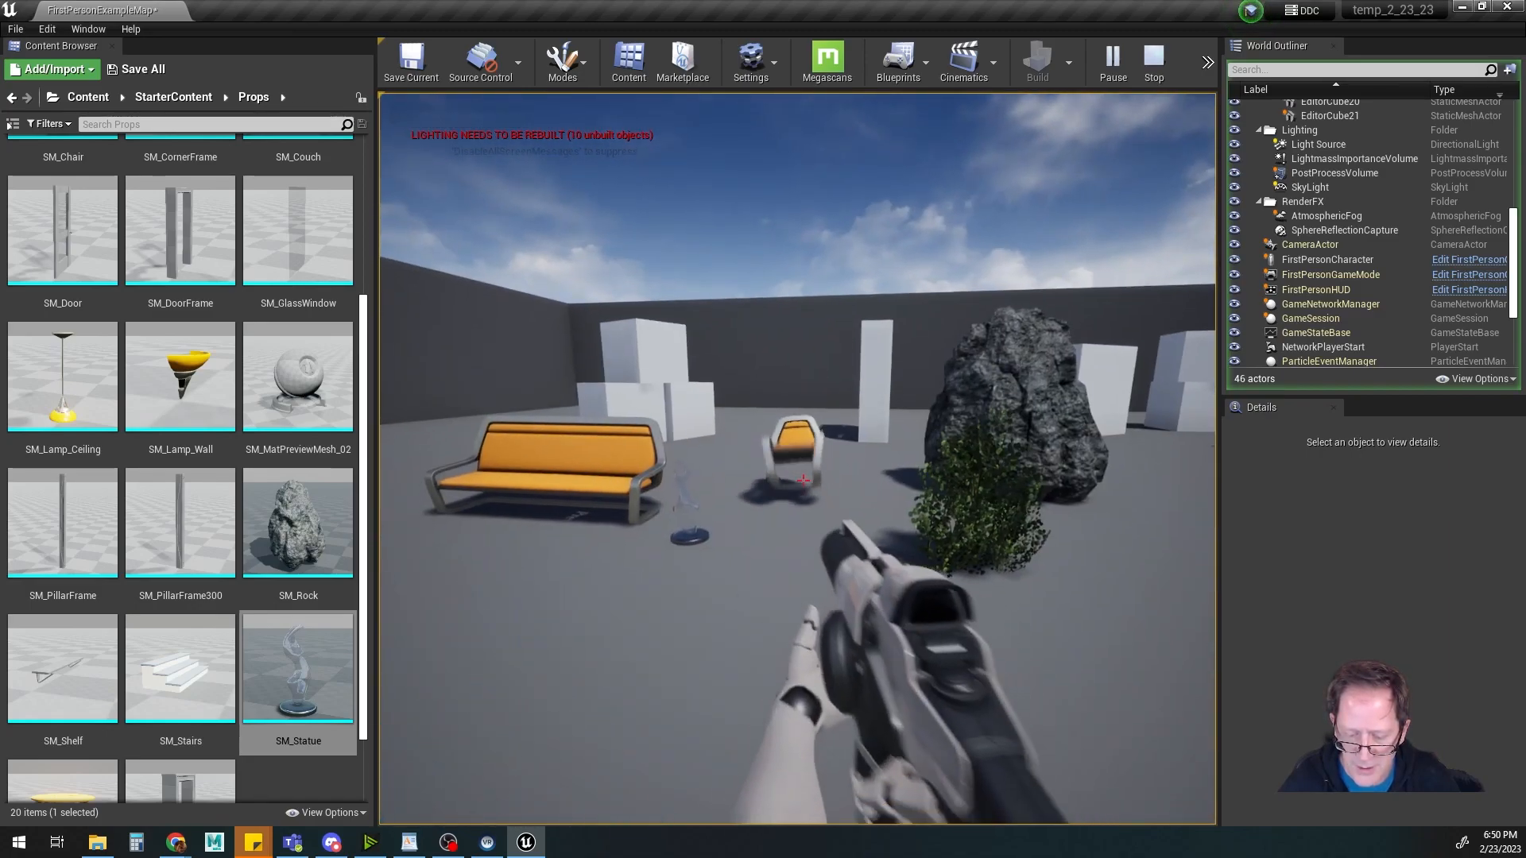
{"action": "left_click", "coordinate": [803, 480]}
{"action": "key", "text": "w"}
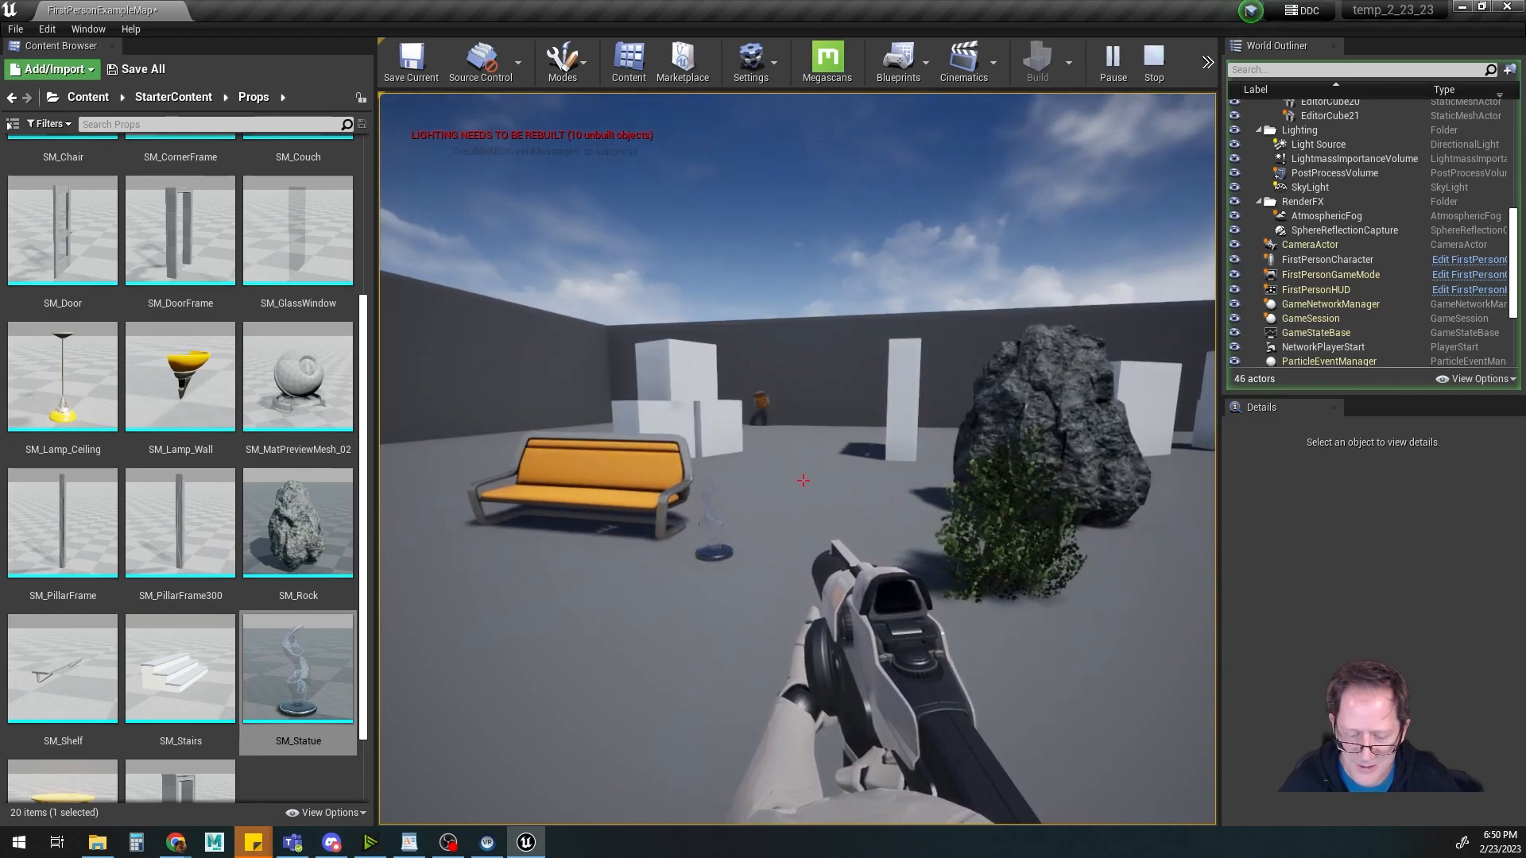
{"action": "left_click", "coordinate": [803, 480]}
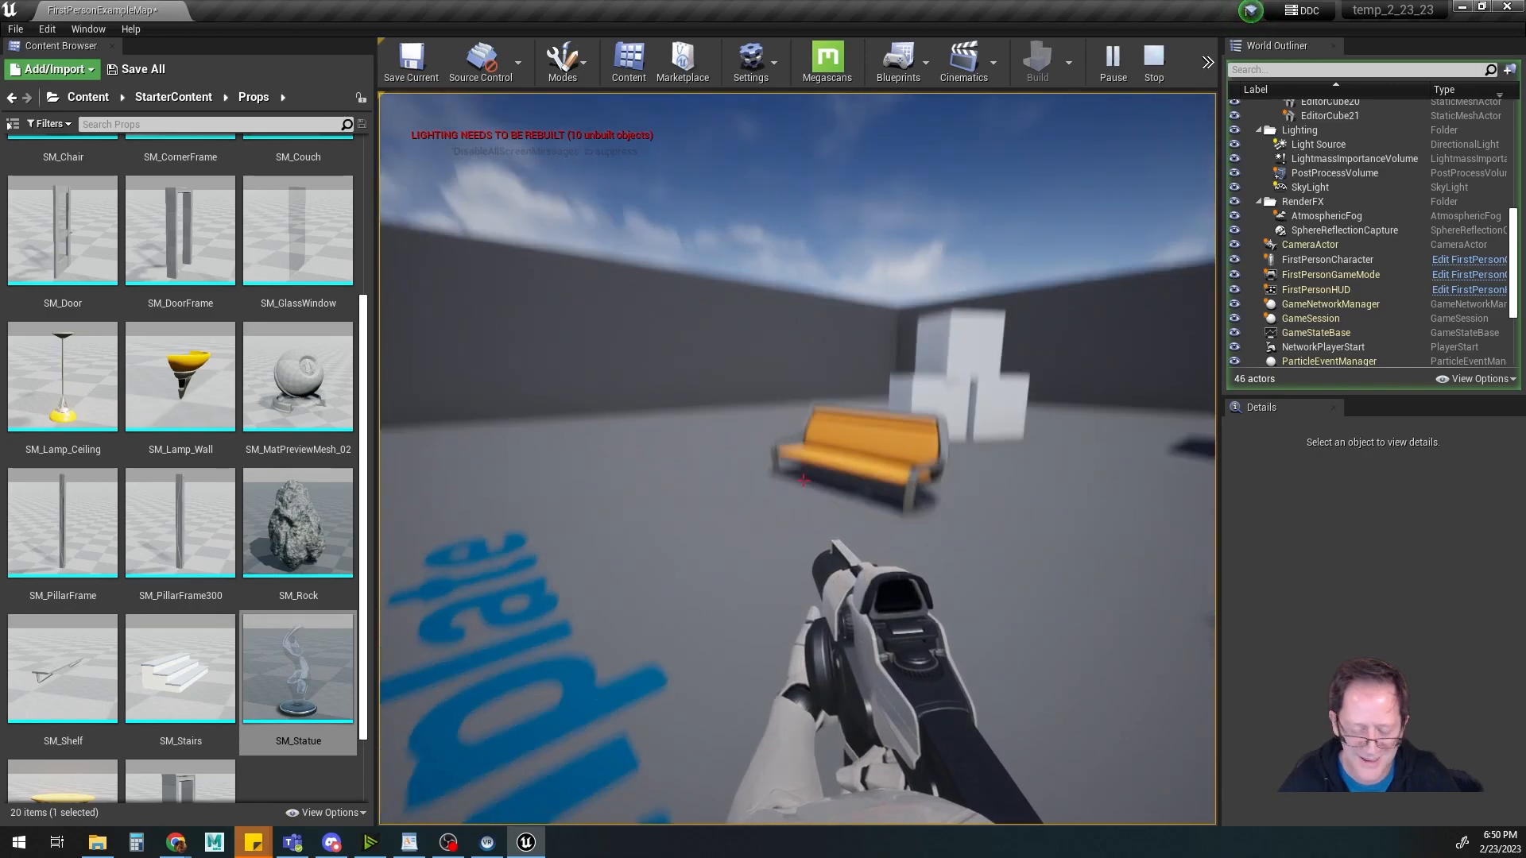
{"action": "key", "text": "Escape"}
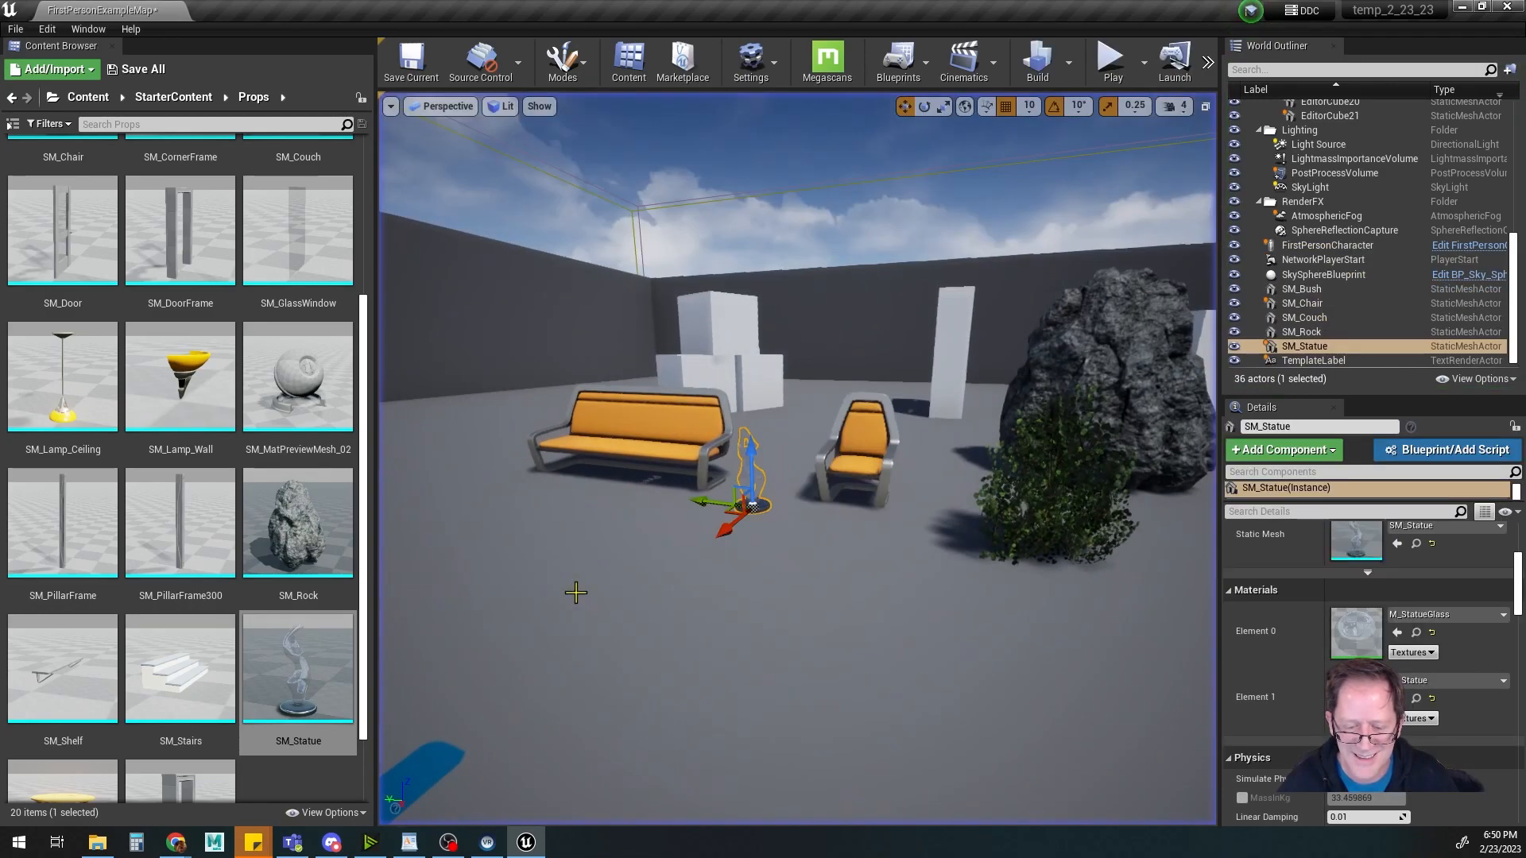
{"action": "mouse_move", "coordinate": [741, 545]}
{"action": "left_mouse_down", "text": "alt"}
{"action": "mouse_move", "coordinate": [744, 580]}
{"action": "mouse_move", "coordinate": [775, 586]}
{"action": "mouse_move", "coordinate": [740, 548]}
{"action": "left_mouse_up", "text": "alt"}
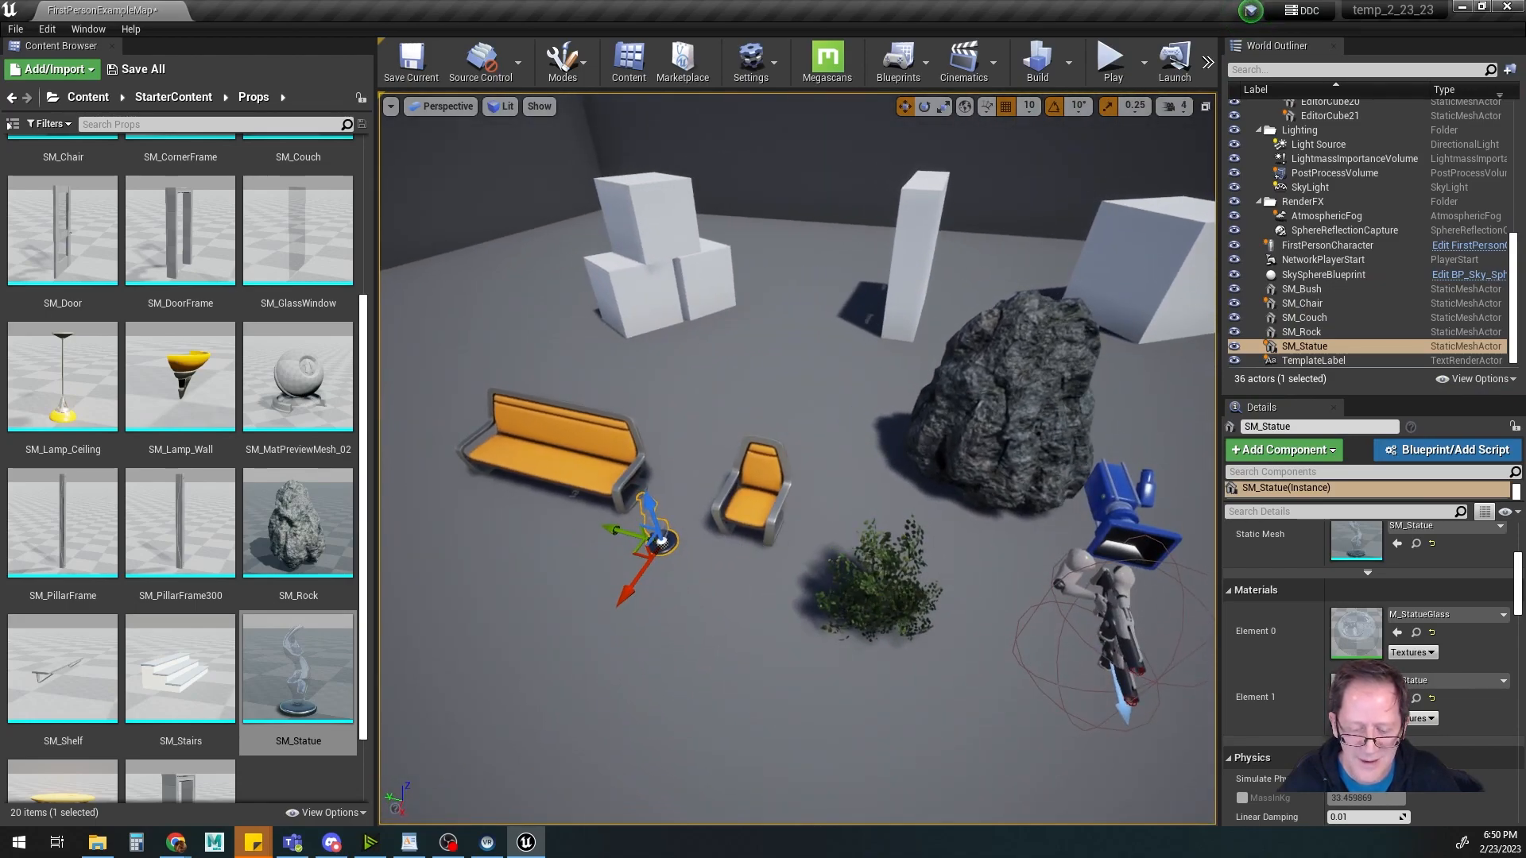
{"action": "right_click_drag", "start_coordinate": [946, 543], "coordinate": [899, 544], "text": "alt"}
{"action": "mouse_move", "coordinate": [946, 544]}
{"action": "left_mouse_down", "text": "alt"}
{"action": "mouse_move", "coordinate": [1001, 548]}
{"action": "mouse_move", "coordinate": [947, 565]}
{"action": "left_mouse_up", "text": "alt"}
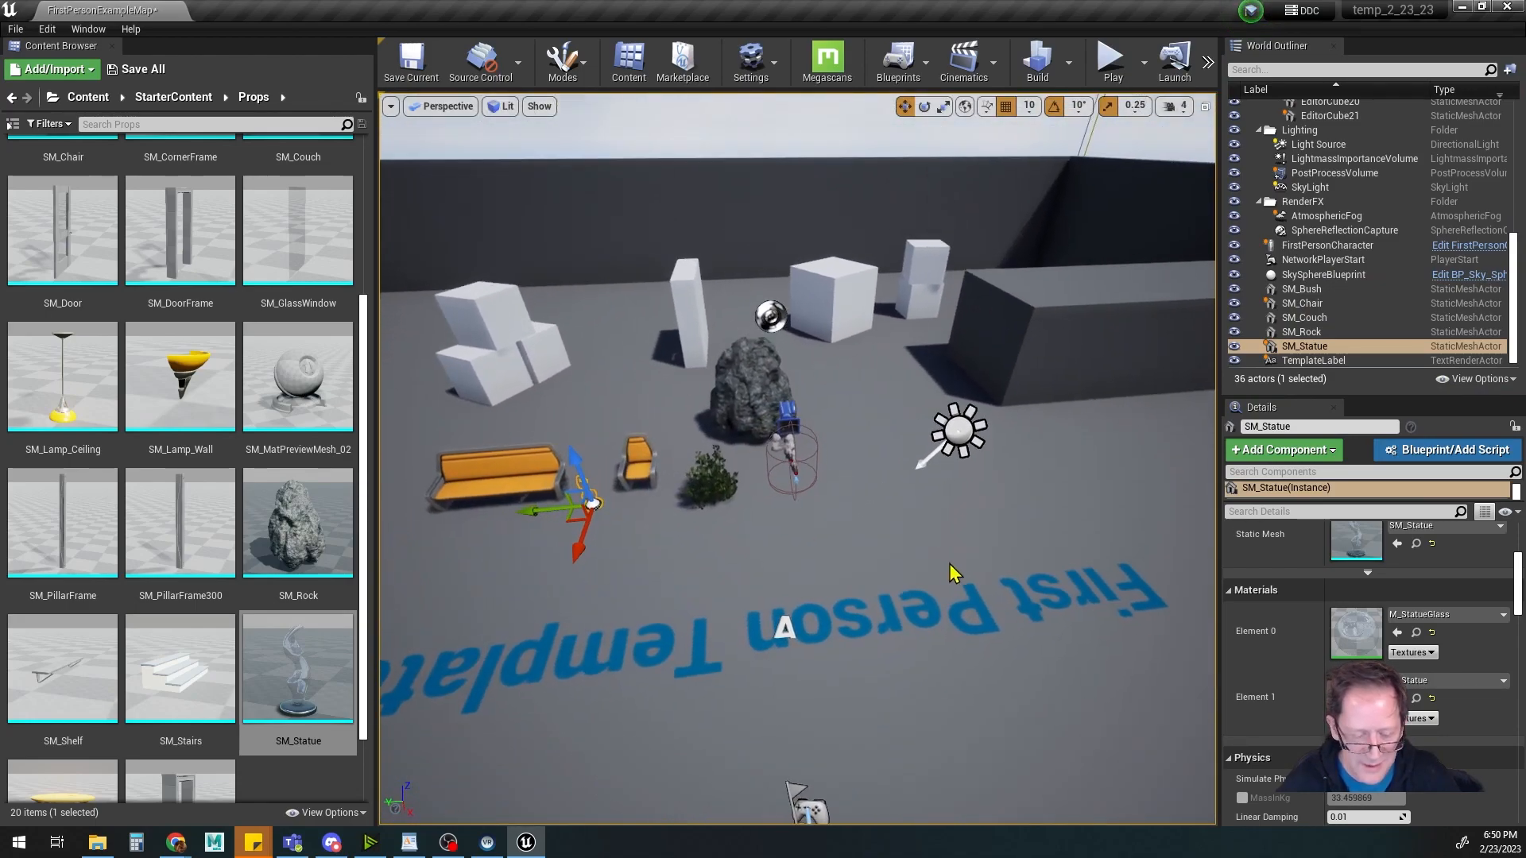
{"action": "middle_click_drag", "start_coordinate": [643, 557], "coordinate": [814, 573], "text": "alt"}
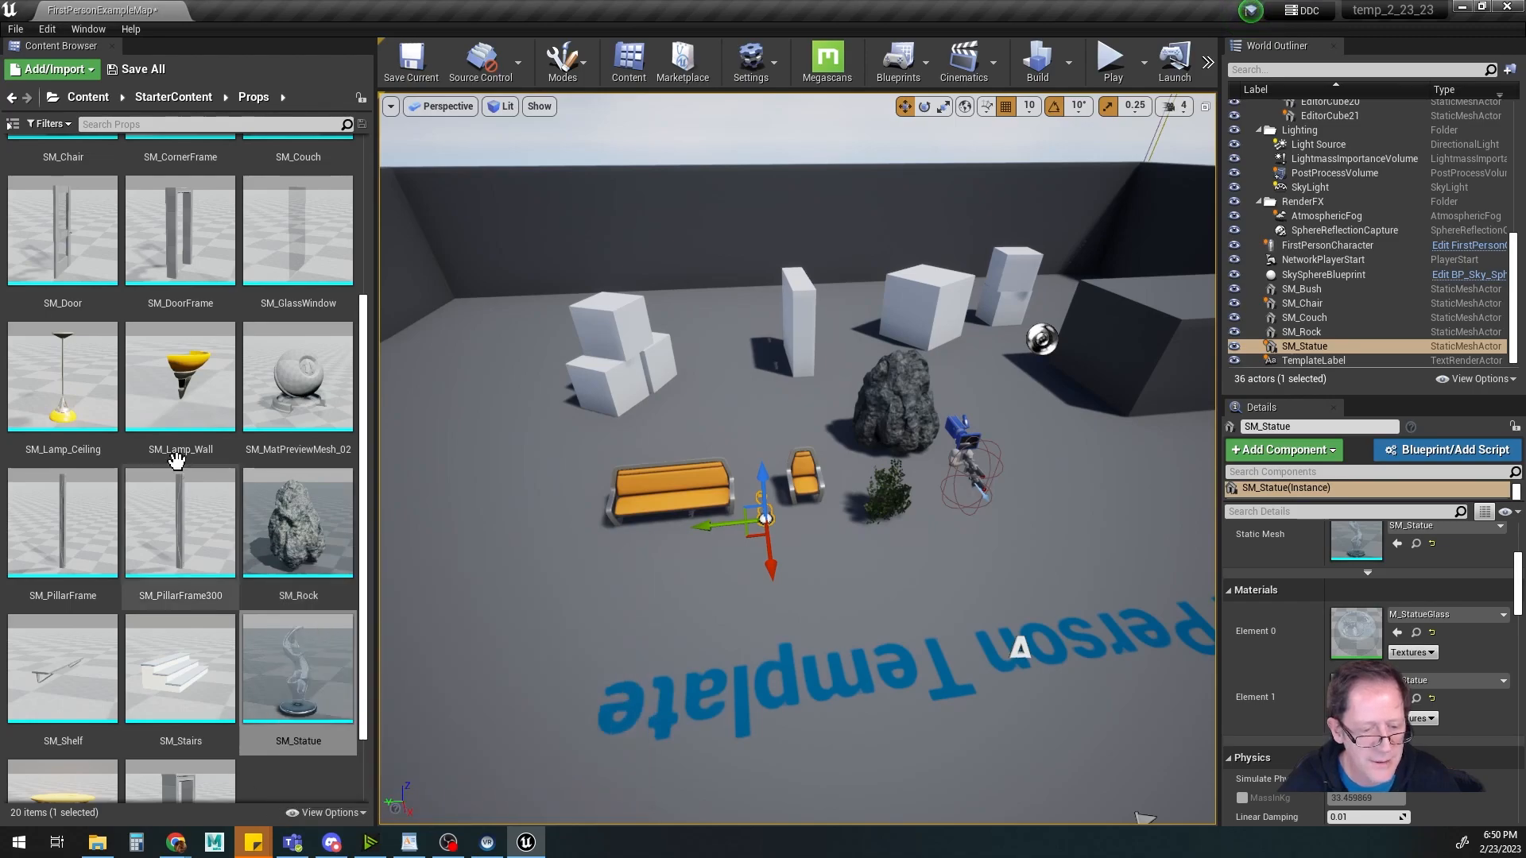
Look through the materials in StarterContent's Materials folder and return to the top-level Content folder
{"action": "left_click", "coordinate": [173, 96]}
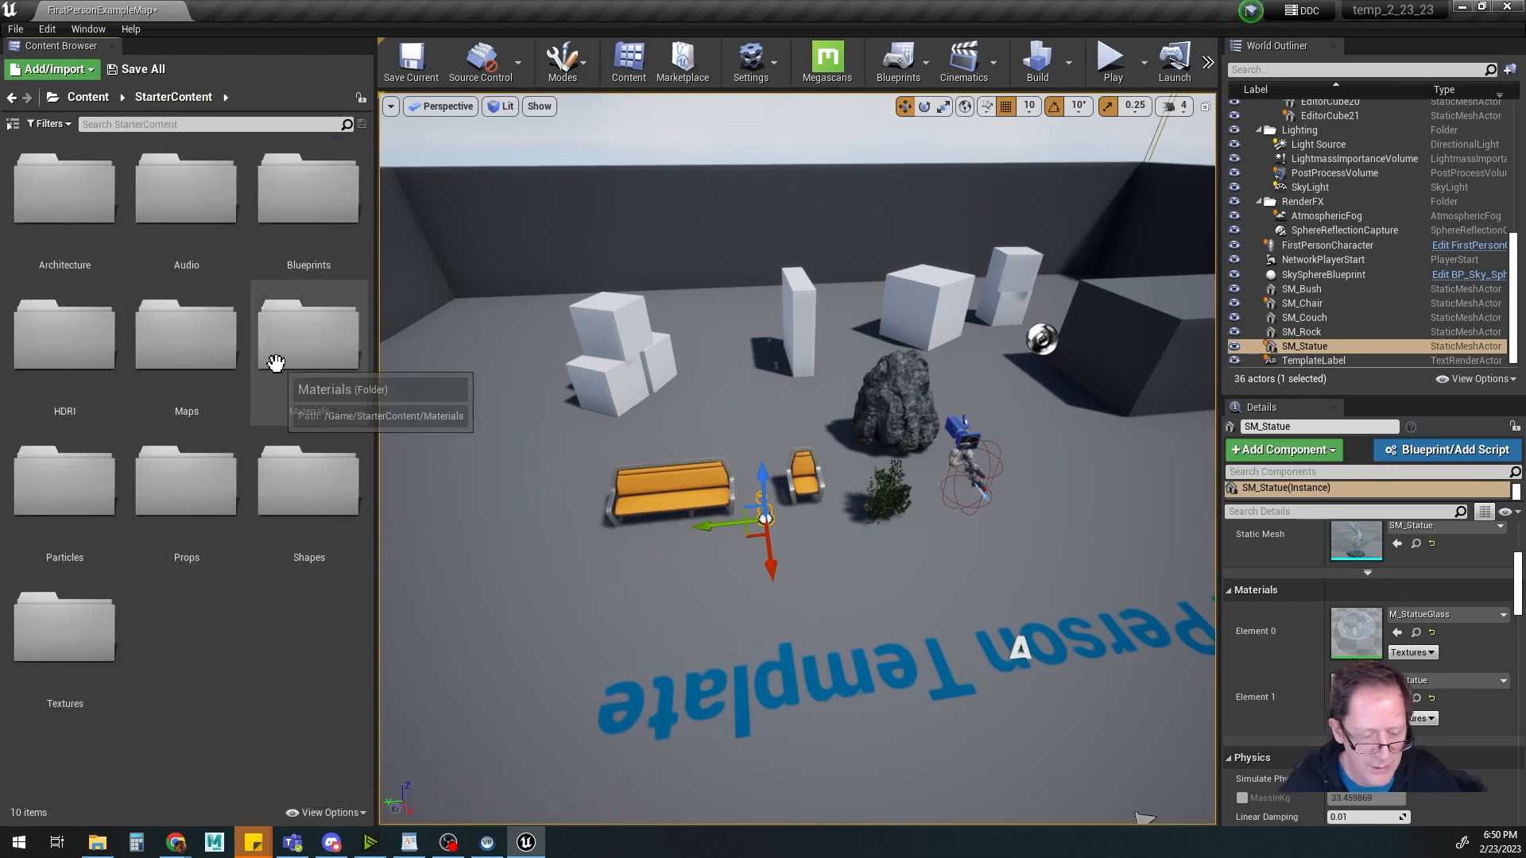
{"action": "double_click", "coordinate": [293, 352]}
{"action": "scroll", "coordinate": [239, 557], "scroll_direction": "down", "scroll_amount": 5}
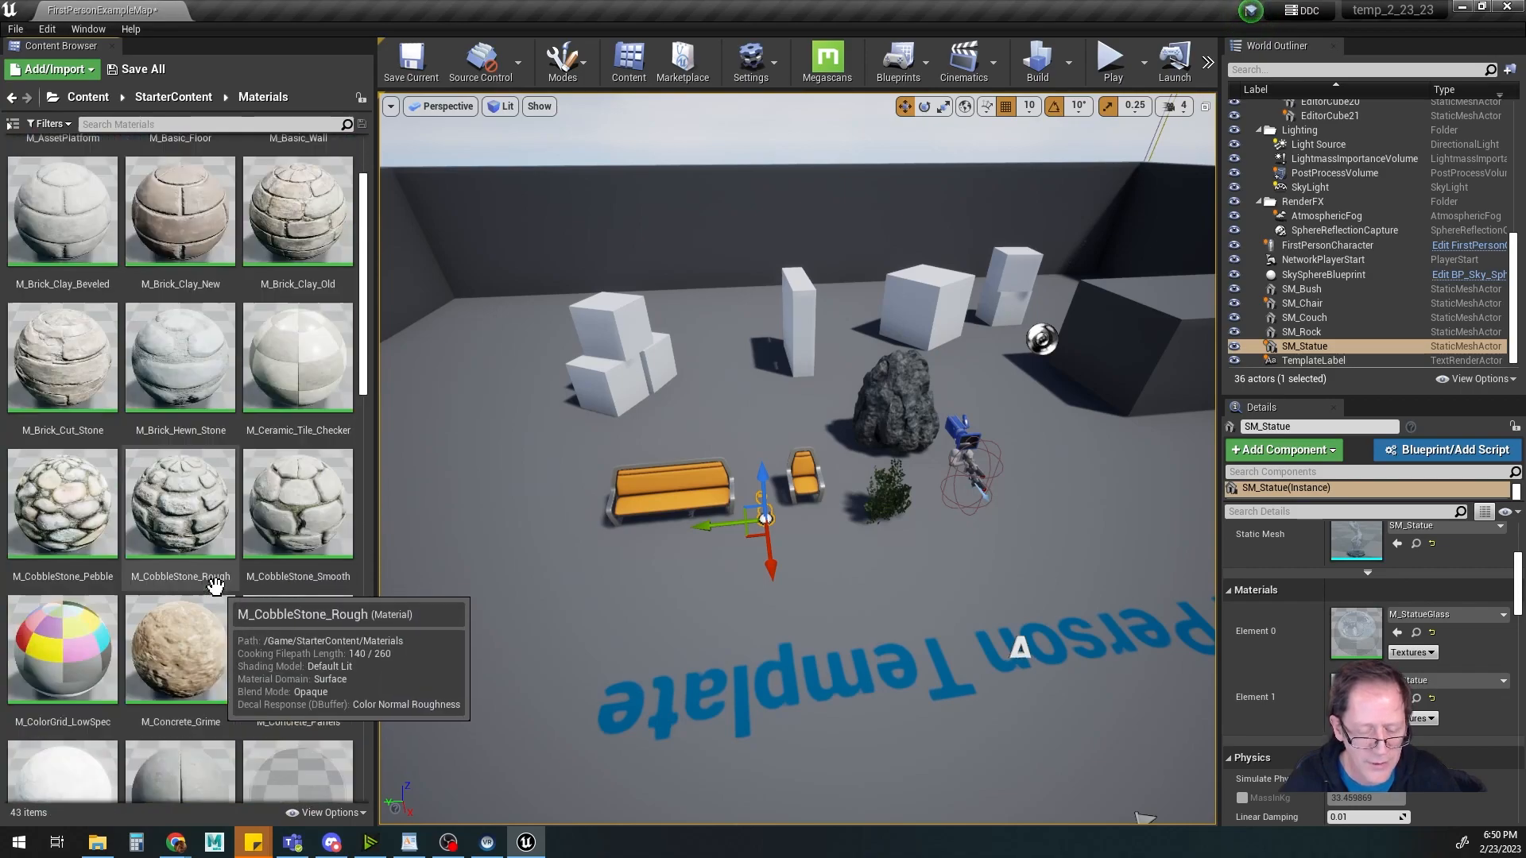
{"action": "scroll", "coordinate": [205, 557], "scroll_direction": "up", "scroll_amount": 5}
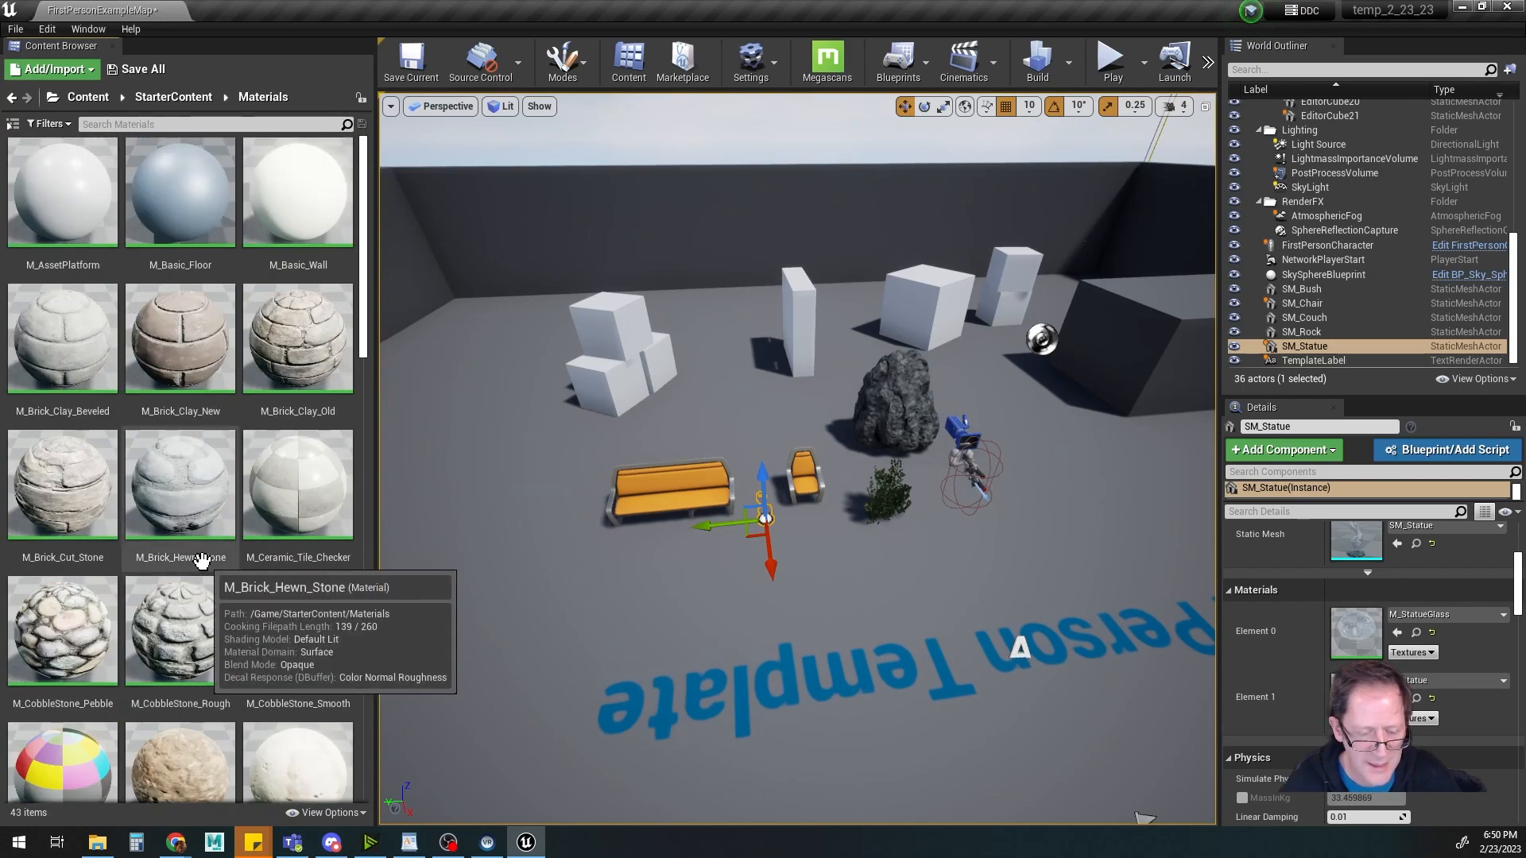
{"action": "left_click", "coordinate": [173, 97]}
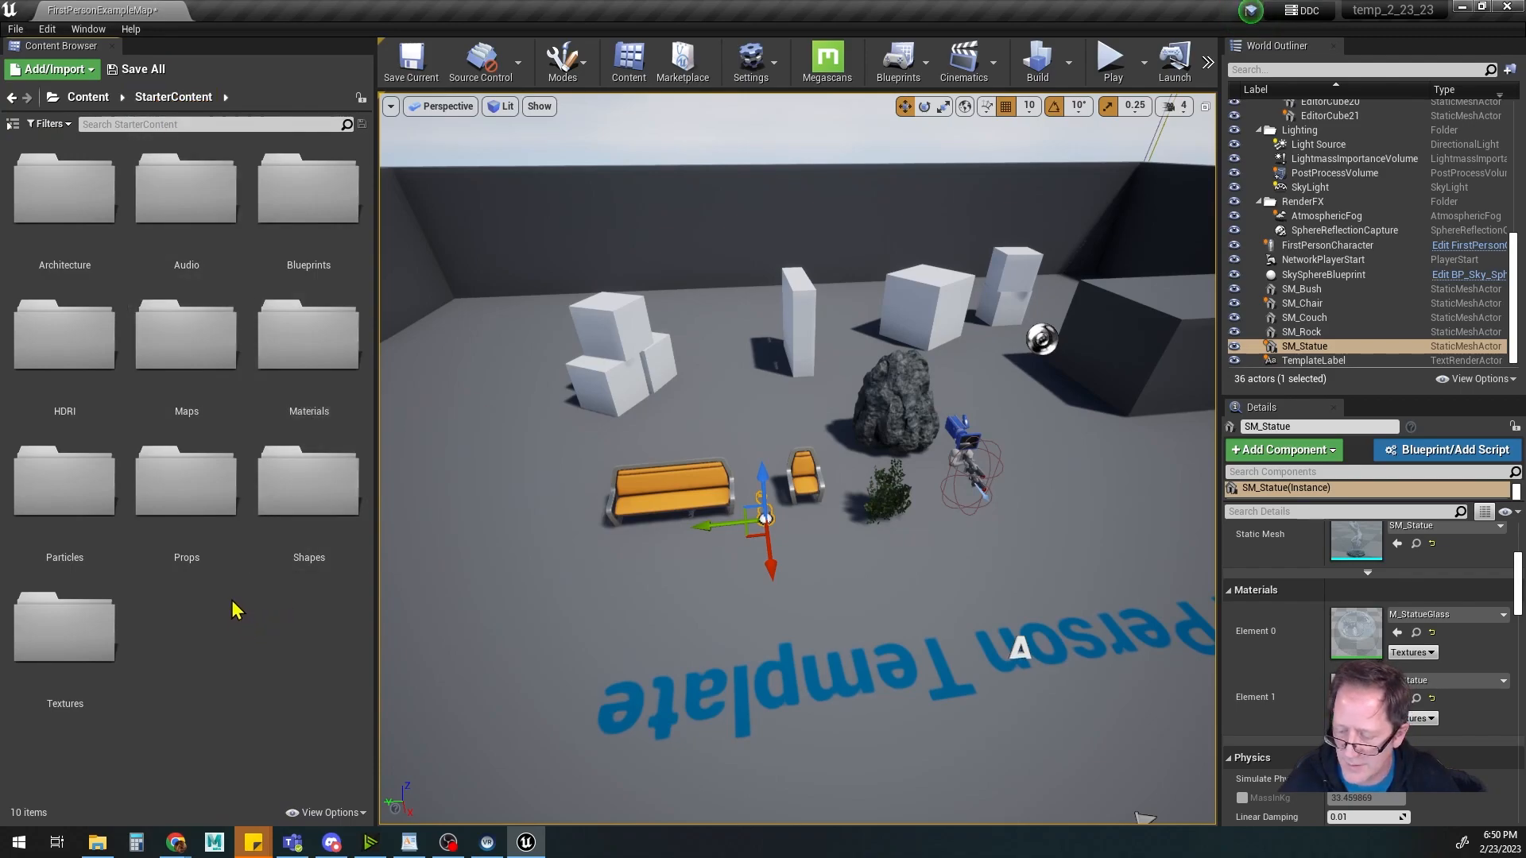
{"action": "left_click_drag", "start_coordinate": [584, 618], "coordinate": [636, 556], "text": "alt"}
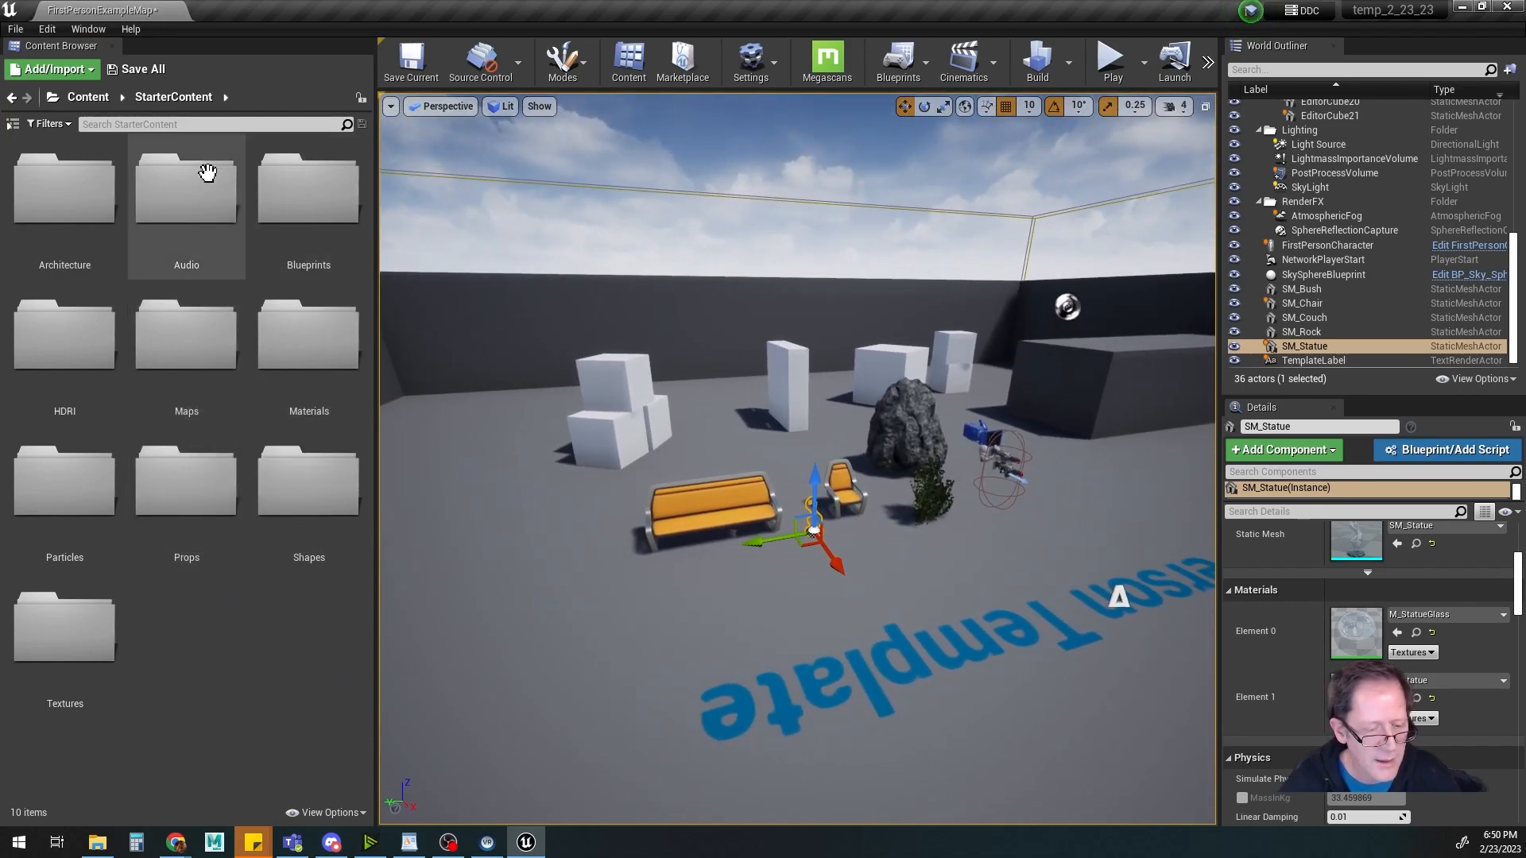
{"action": "left_click", "coordinate": [90, 98]}
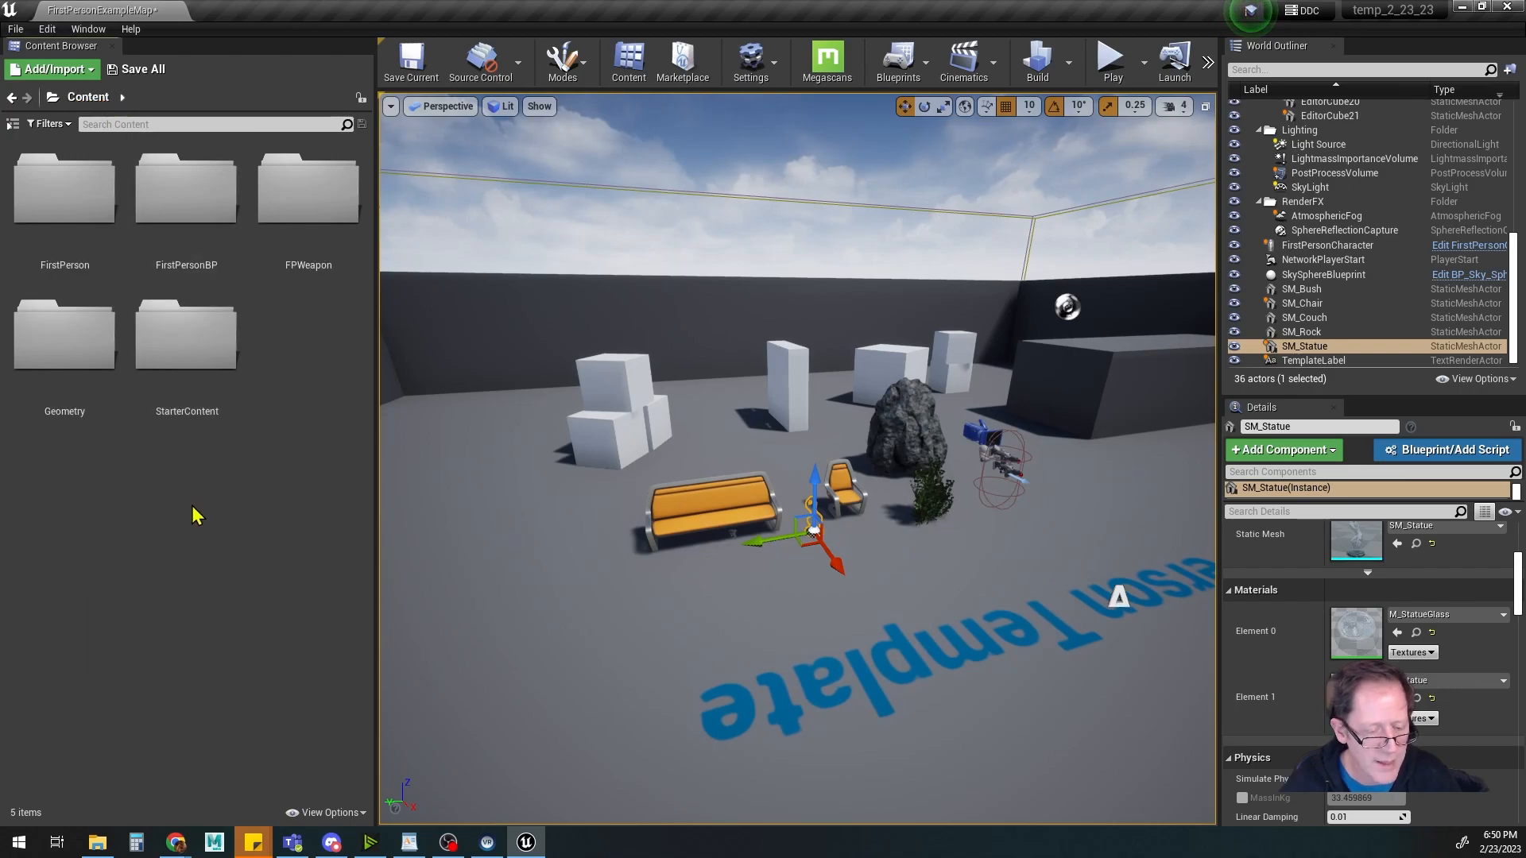
Create a new material named test in the top-level Content folder and open it for editing
{"action": "right_click", "coordinate": [299, 368]}
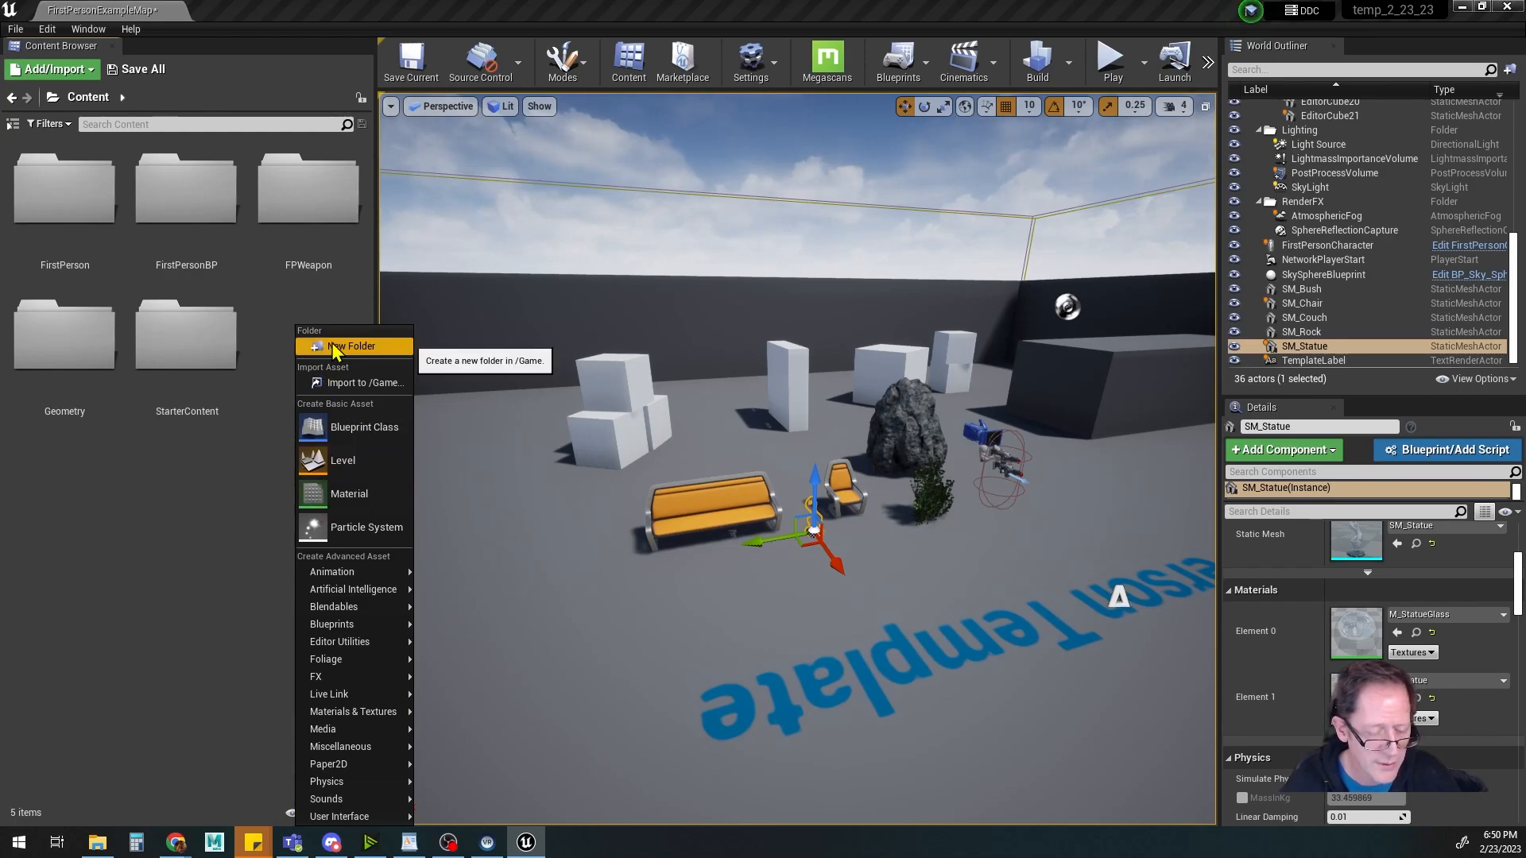
{"action": "left_click", "coordinate": [317, 497]}
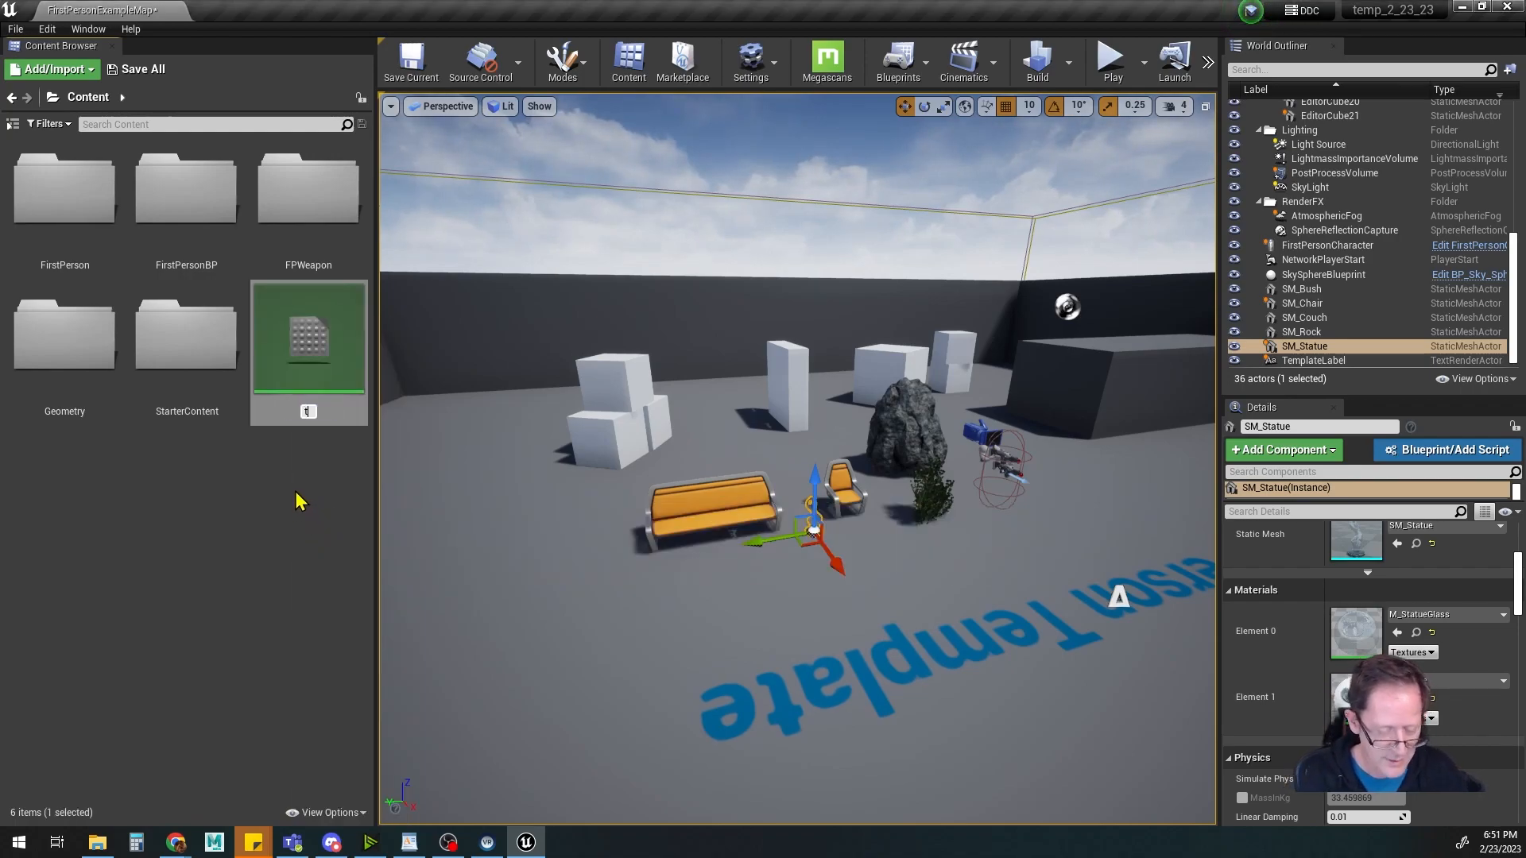
{"action": "key", "text": "Return"}
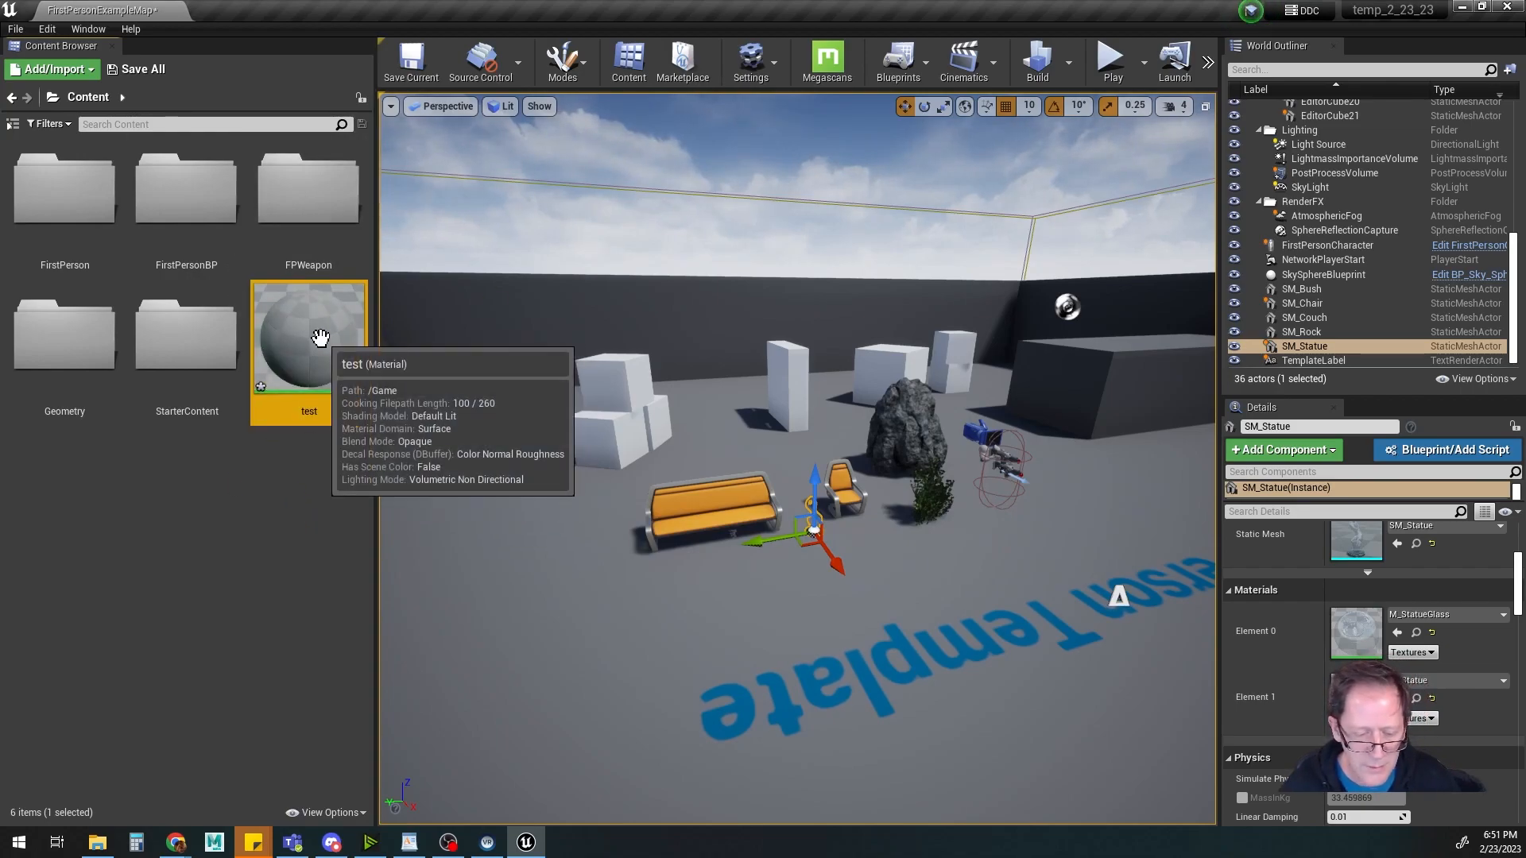
{"action": "double_click", "coordinate": [326, 352]}
{"action": "scroll", "coordinate": [668, 477], "scroll_direction": "down", "scroll_amount": 4}
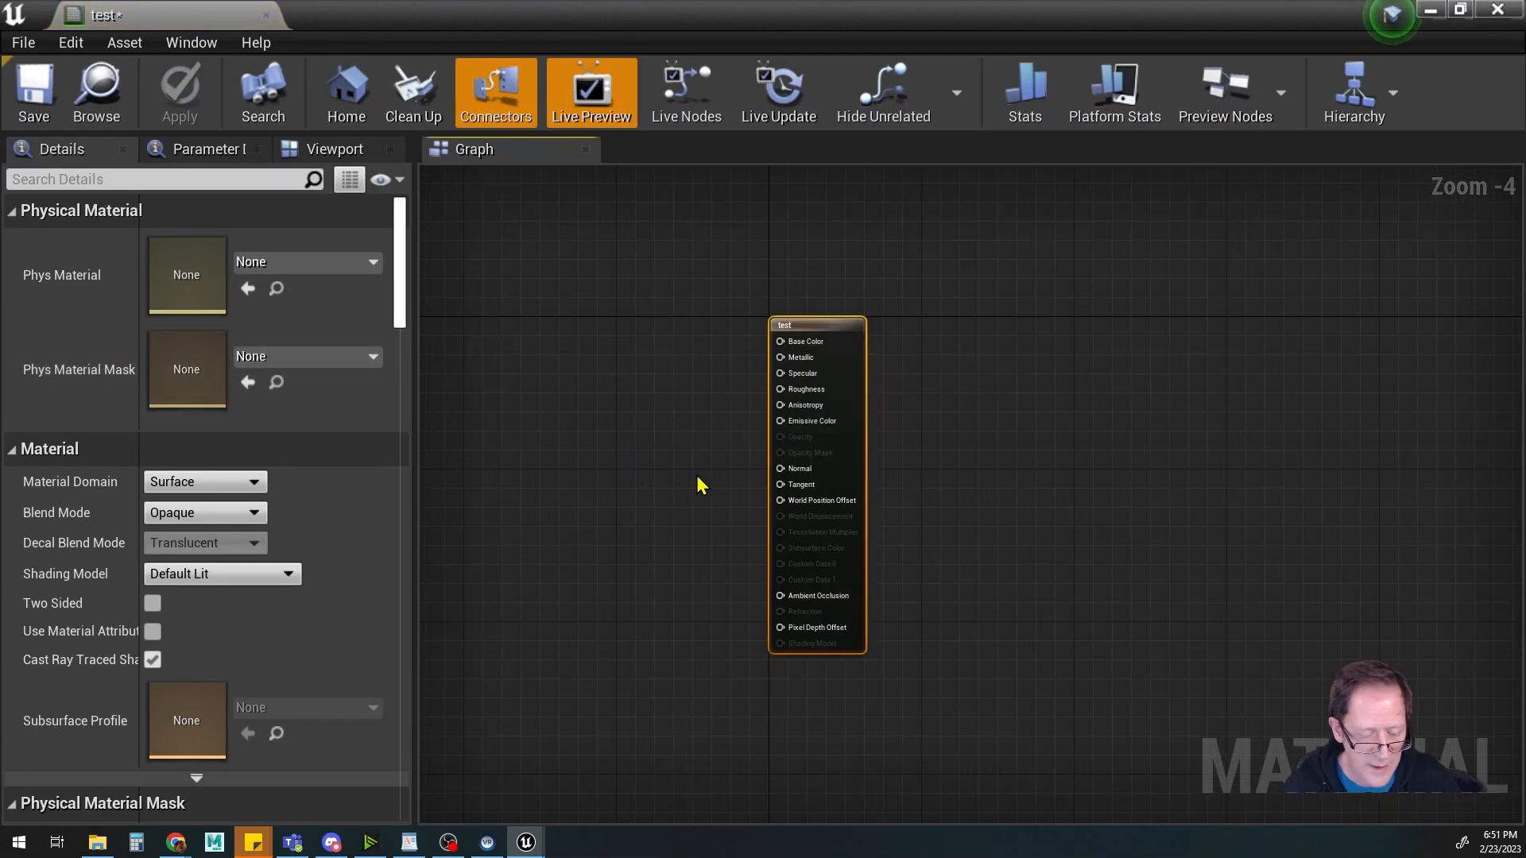
{"action": "right_click_drag", "start_coordinate": [657, 480], "coordinate": [1135, 467]}
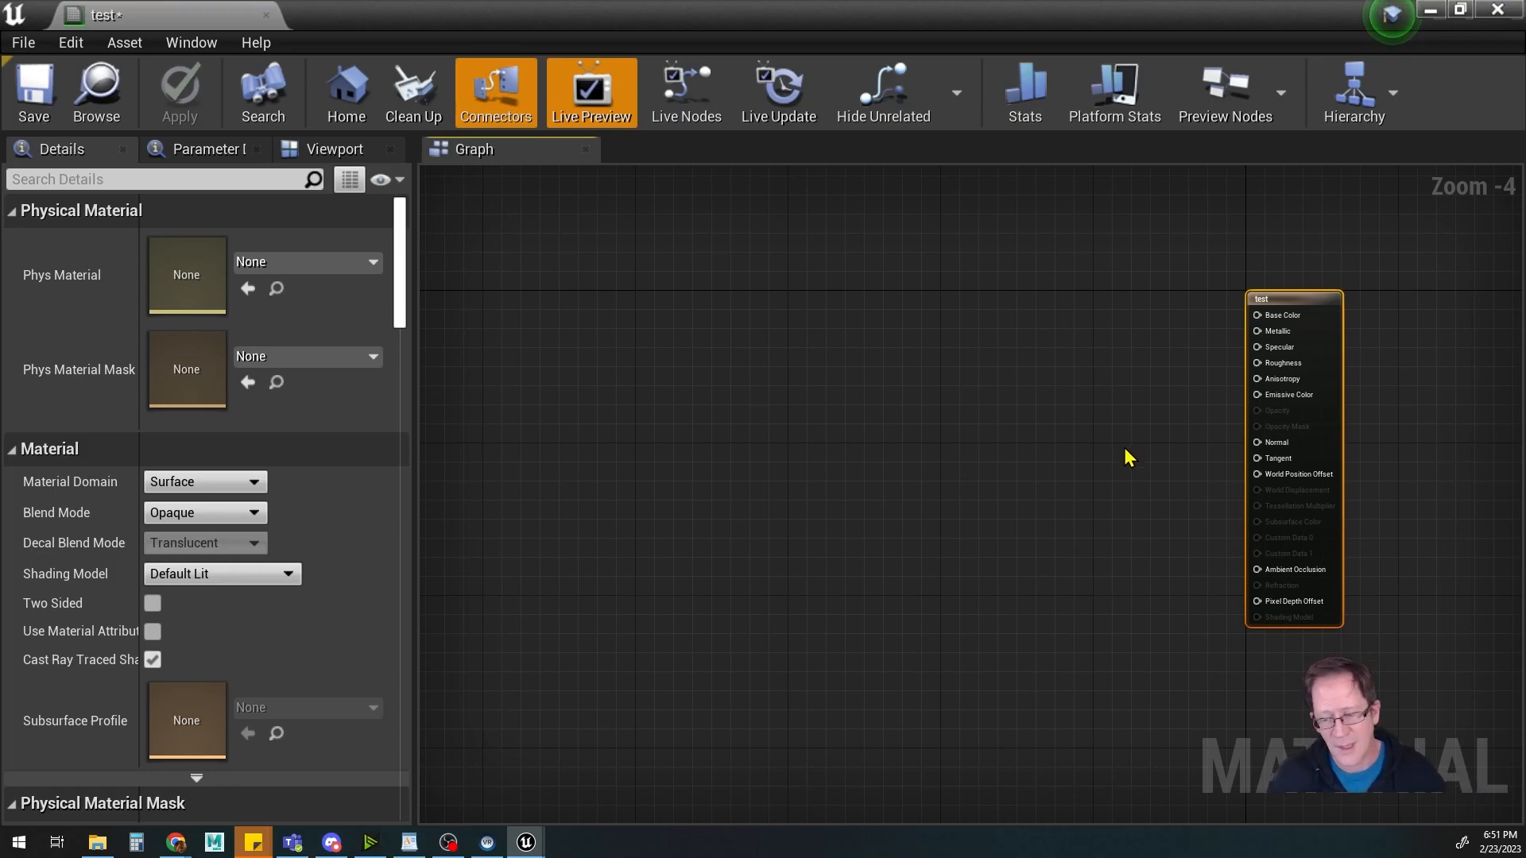
{"action": "right_click_drag", "start_coordinate": [1134, 427], "coordinate": [1009, 402]}
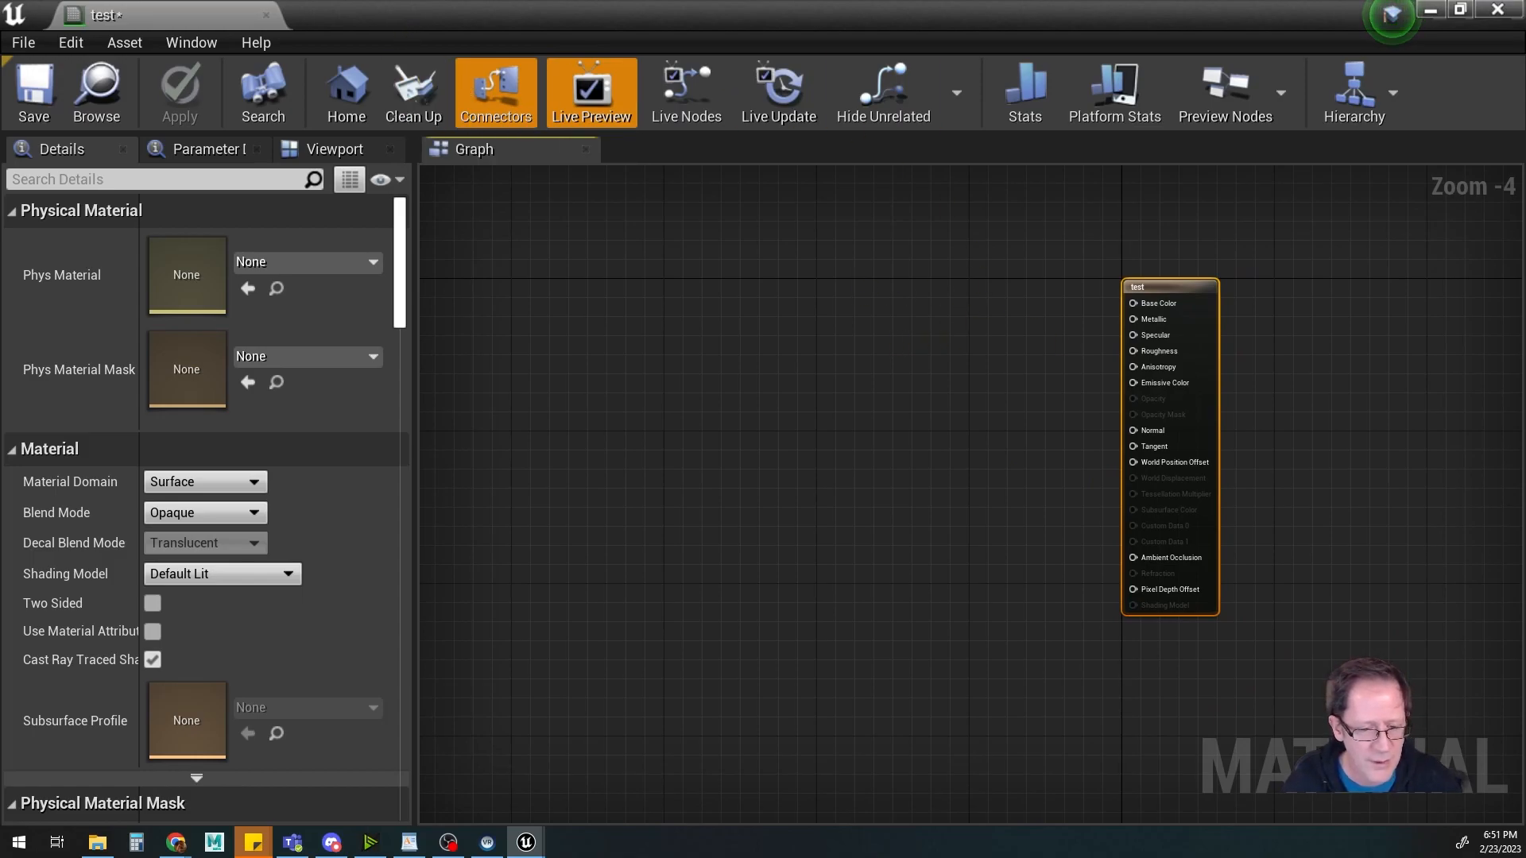
Add the T_Brick_Cut_Stone_D texture from StarterContent's Textures folder to the test material graph as a Texture Sample
{"action": "left_click_drag", "start_coordinate": [337, 32], "coordinate": [589, 25]}
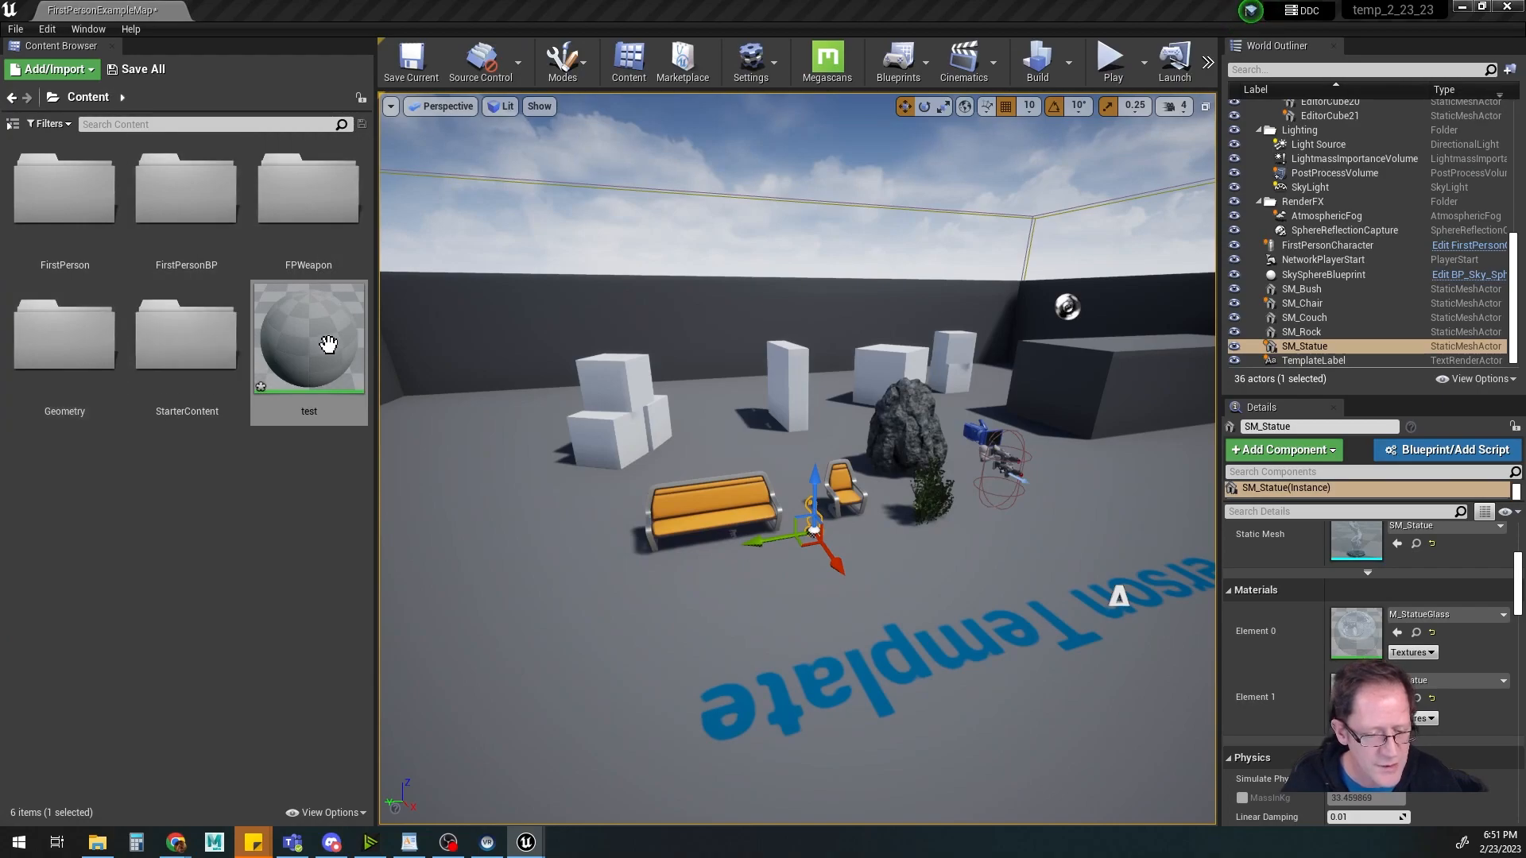
{"action": "double_click", "coordinate": [204, 343]}
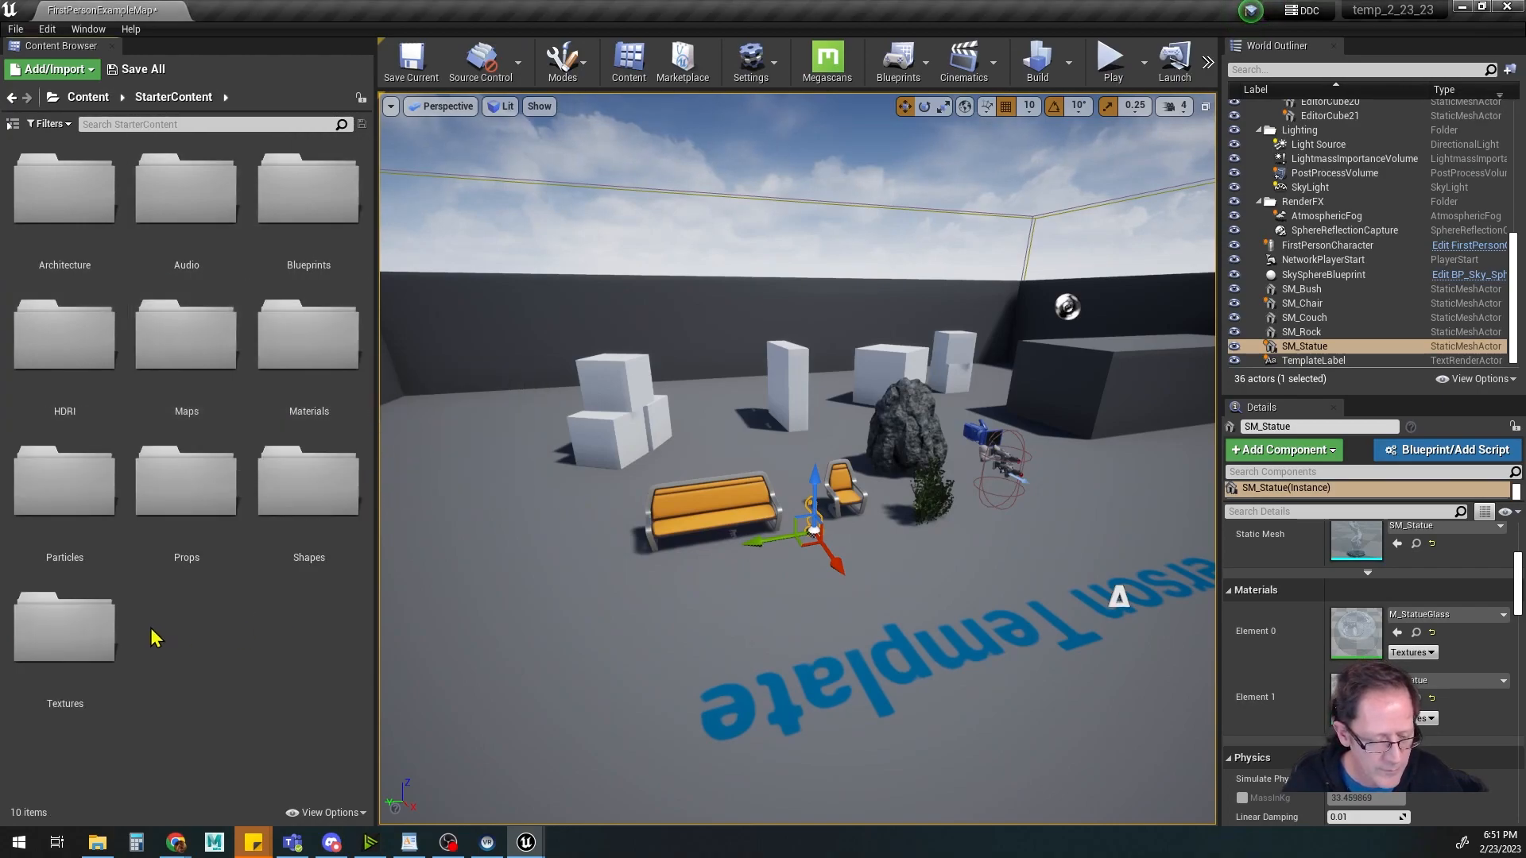
{"action": "left_click", "coordinate": [71, 641]}
{"action": "double_click", "coordinate": [71, 640]}
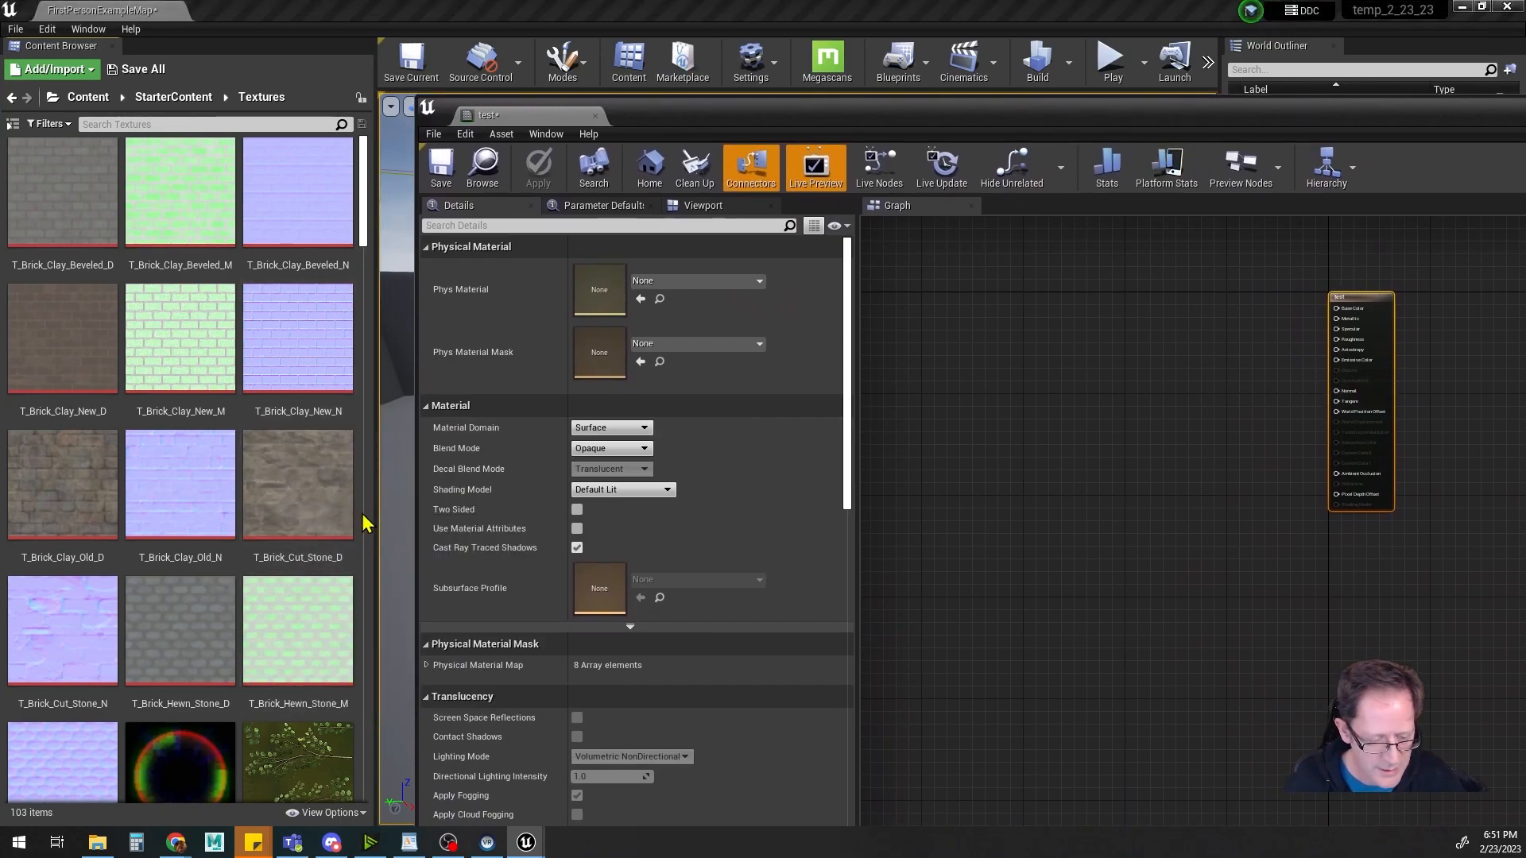
{"action": "left_click_drag", "start_coordinate": [287, 488], "coordinate": [996, 350]}
{"action": "scroll", "coordinate": [1124, 425], "scroll_direction": "up", "scroll_amount": 2}
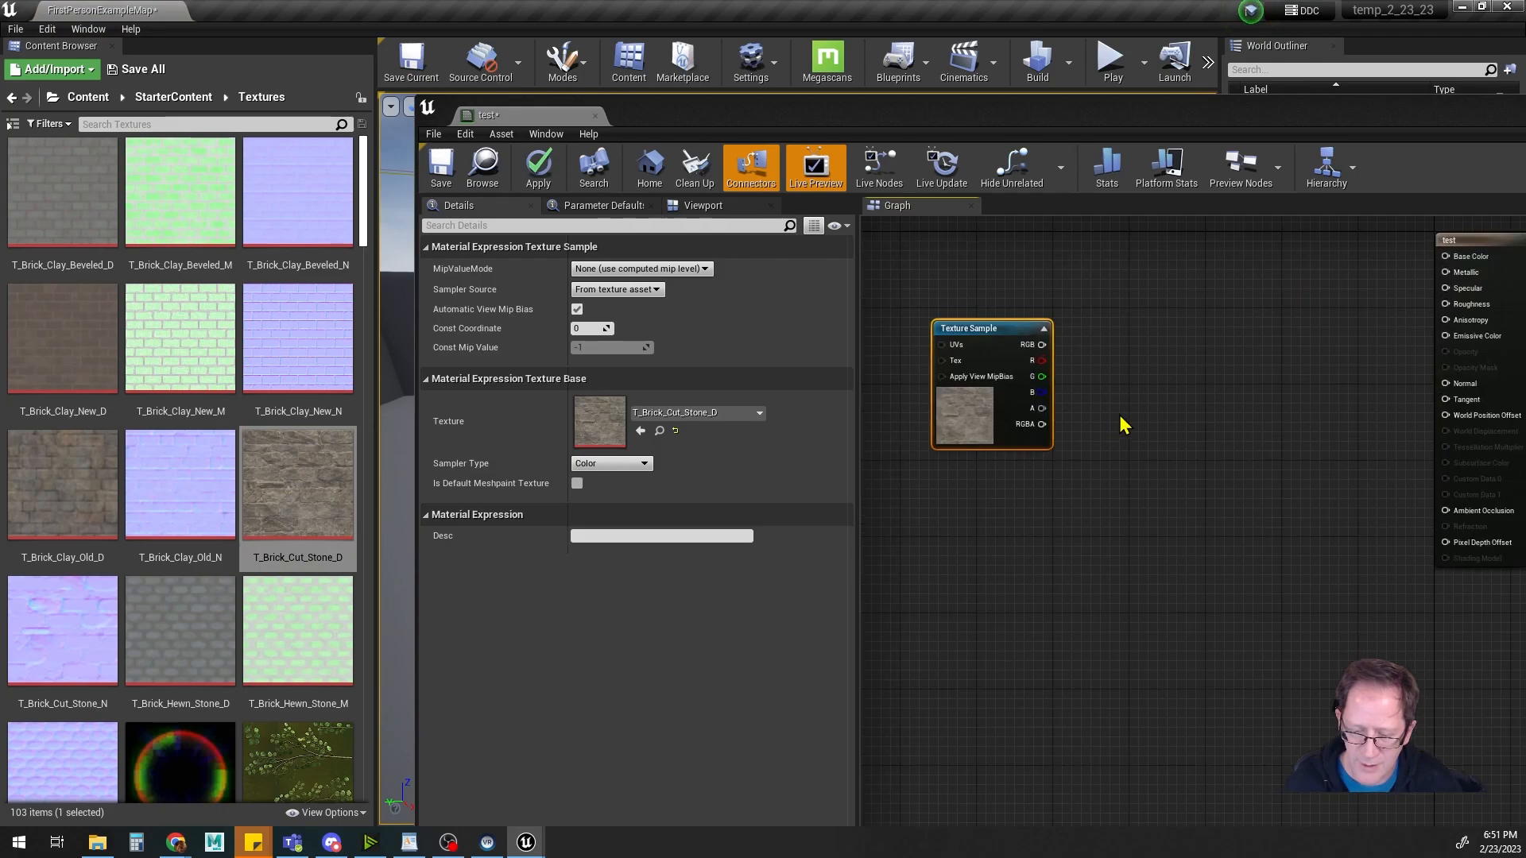
Maximize the material editor and arrange the Texture Sample and test nodes side by side with a clear gap
{"action": "double_click", "coordinate": [952, 121]}
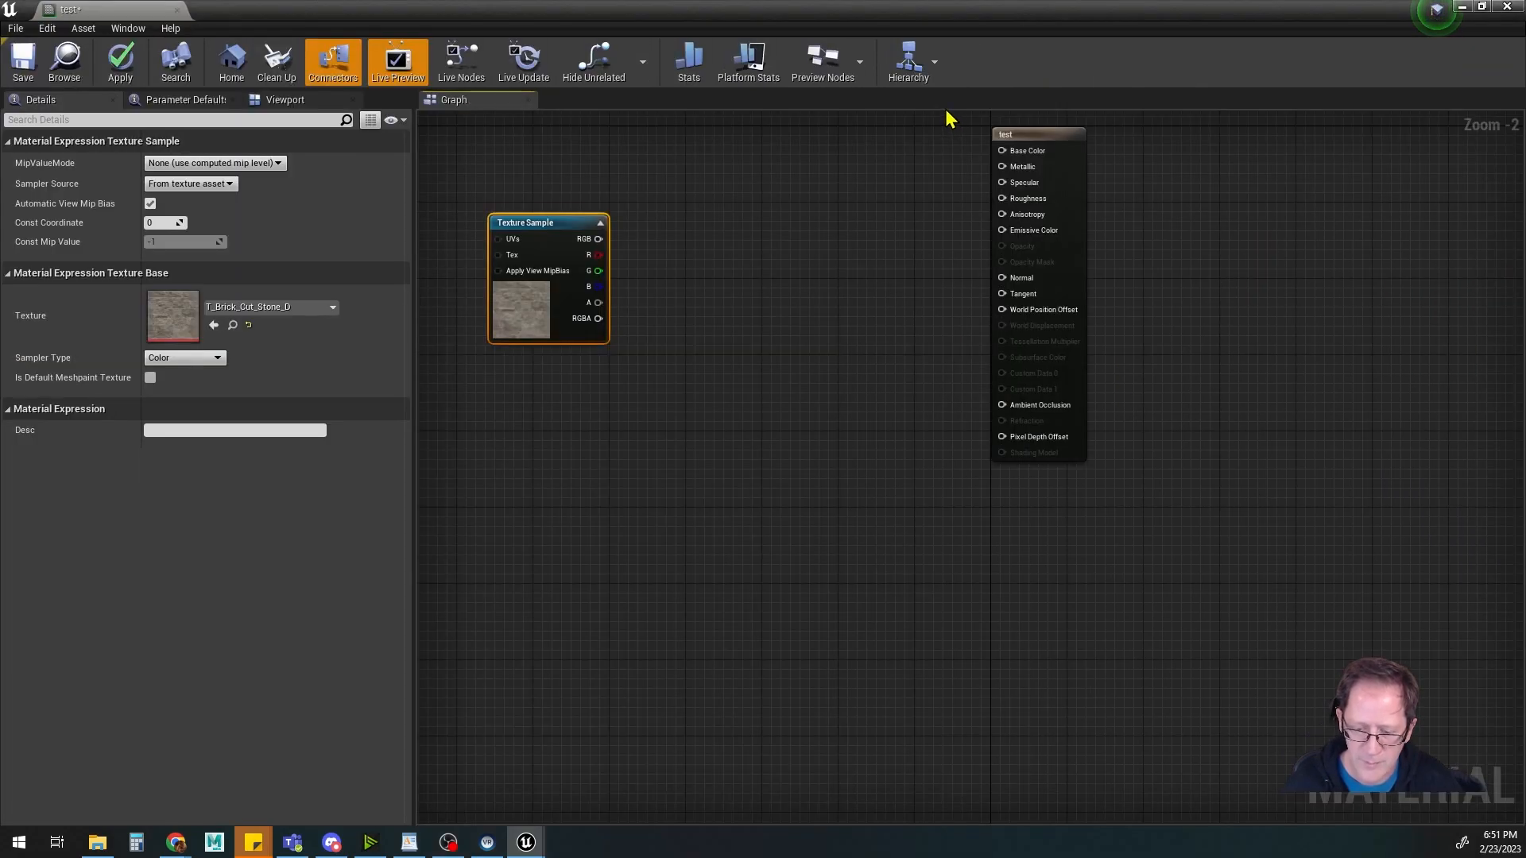
{"action": "right_click_drag", "start_coordinate": [906, 298], "coordinate": [971, 450]}
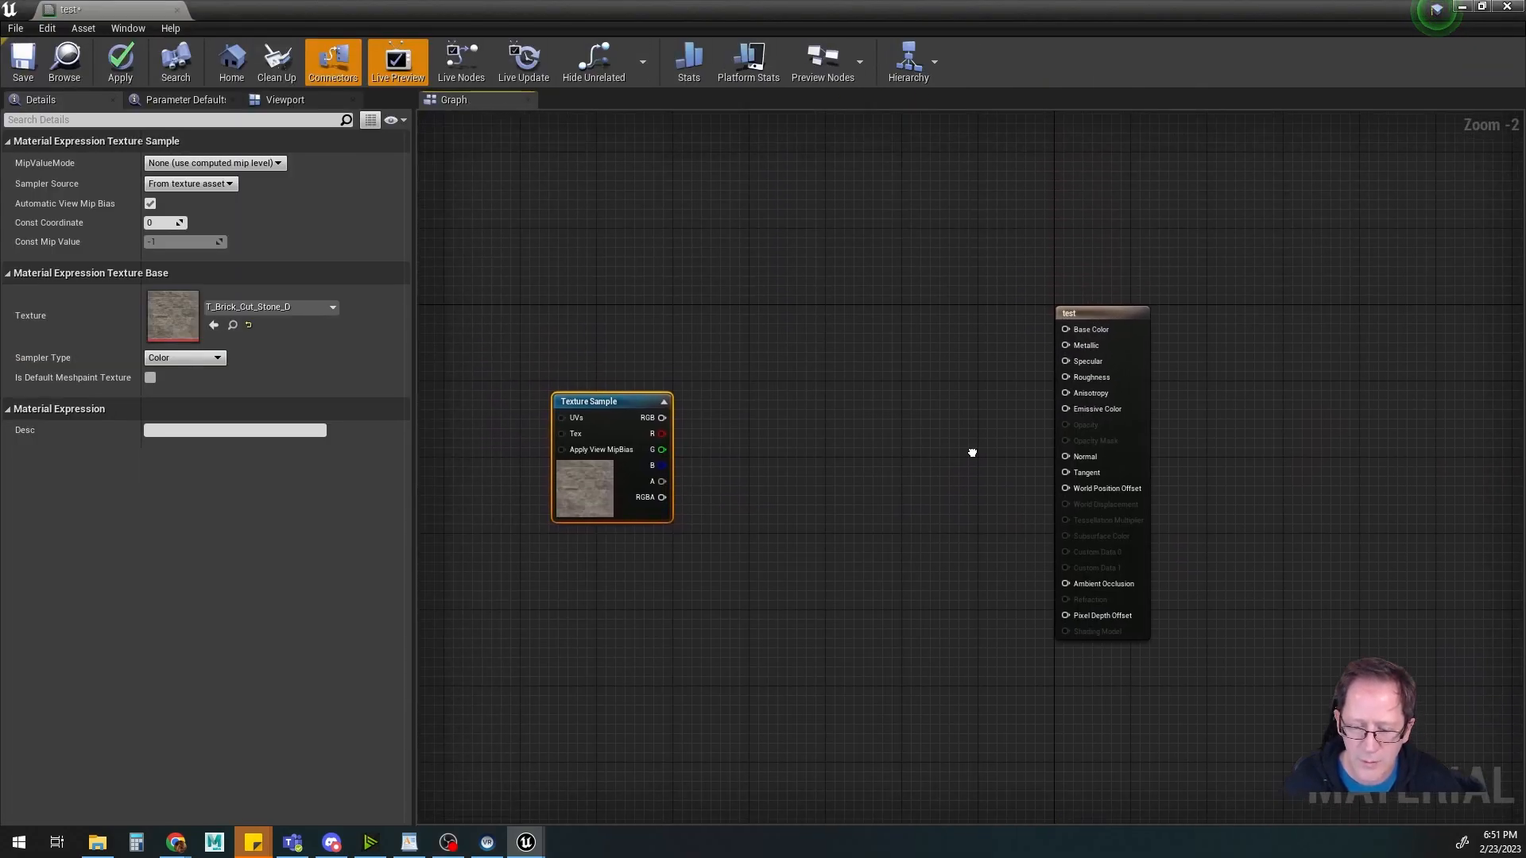
{"action": "left_click_drag", "start_coordinate": [612, 407], "coordinate": [789, 291]}
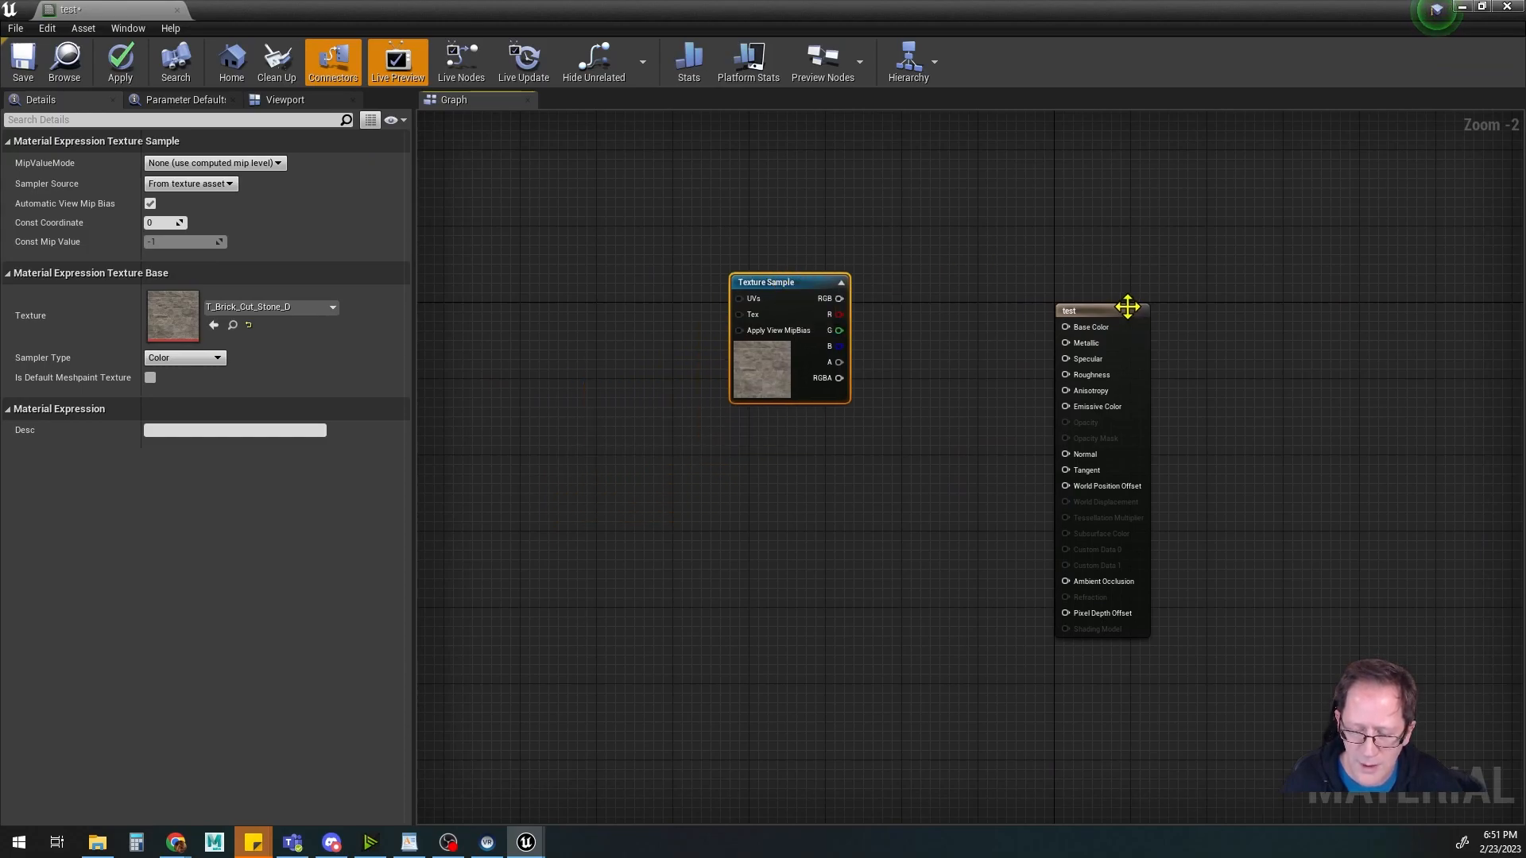
{"action": "left_click_drag", "start_coordinate": [1109, 322], "coordinate": [1202, 300]}
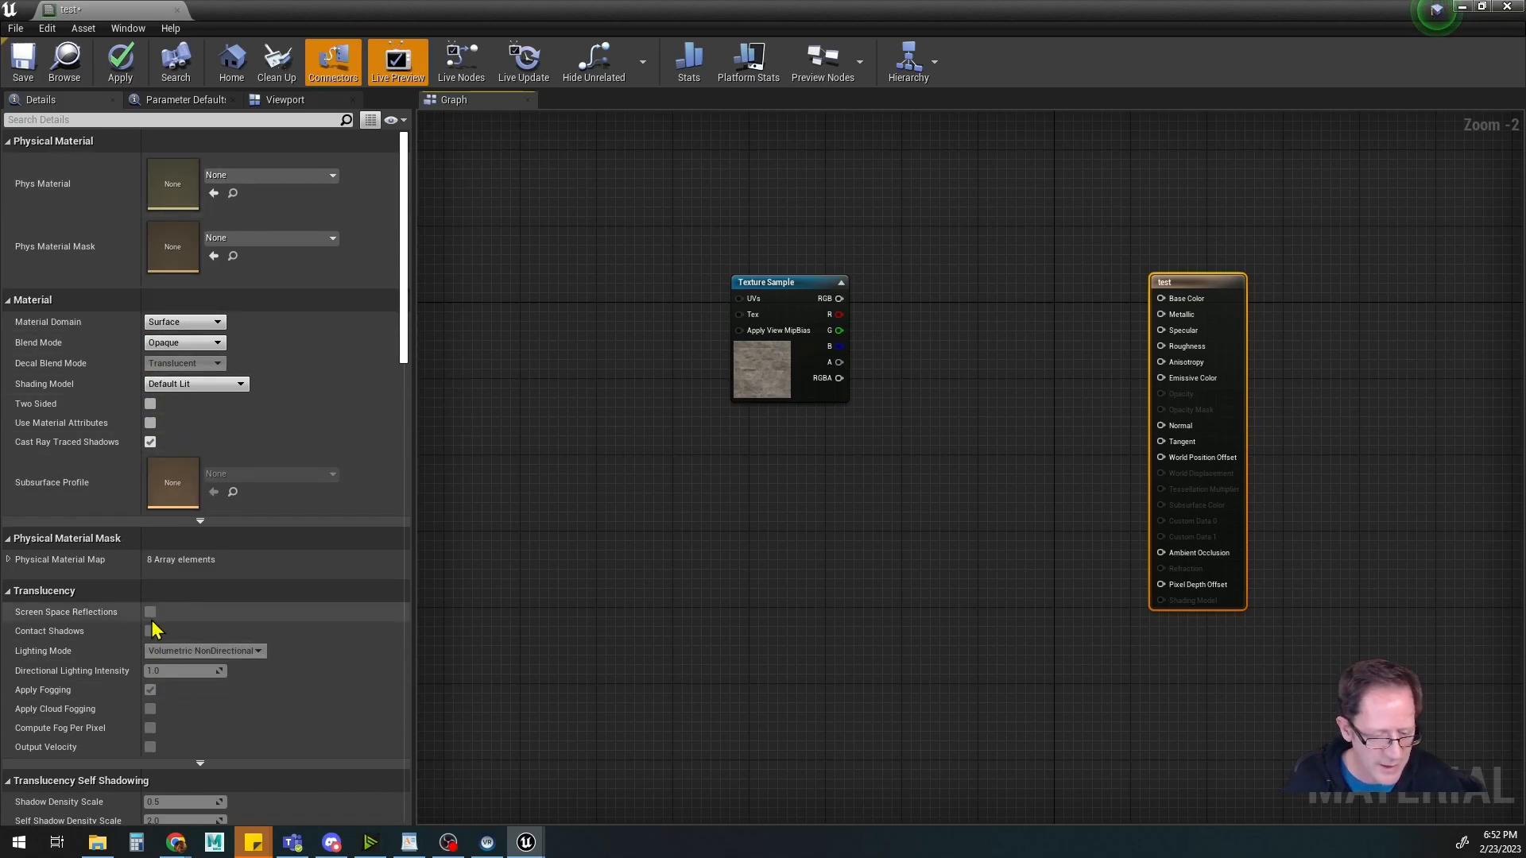
{"action": "left_click_drag", "start_coordinate": [780, 286], "coordinate": [831, 240]}
{"action": "left_click_drag", "start_coordinate": [1202, 288], "coordinate": [1154, 247]}
{"action": "right_click_drag", "start_coordinate": [970, 377], "coordinate": [940, 430]}
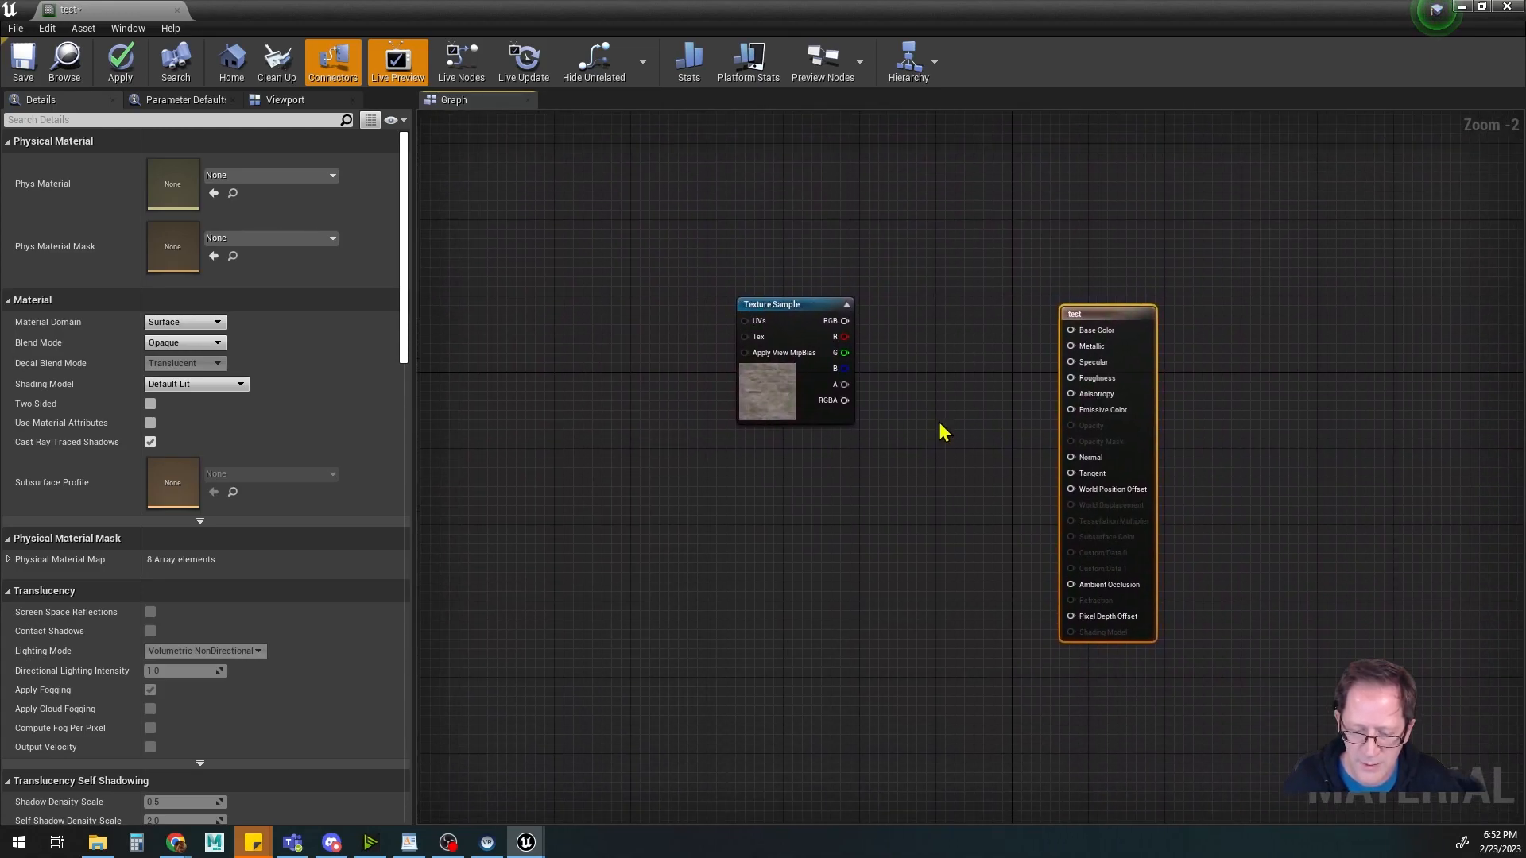
{"action": "scroll", "coordinate": [940, 429], "scroll_direction": "down", "scroll_amount": 4}
{"action": "scroll", "coordinate": [941, 429], "scroll_direction": "up", "scroll_amount": 6}
{"action": "scroll", "coordinate": [940, 429], "scroll_direction": "down", "scroll_amount": 4}
{"action": "scroll", "coordinate": [938, 429], "scroll_direction": "up", "scroll_amount": 4}
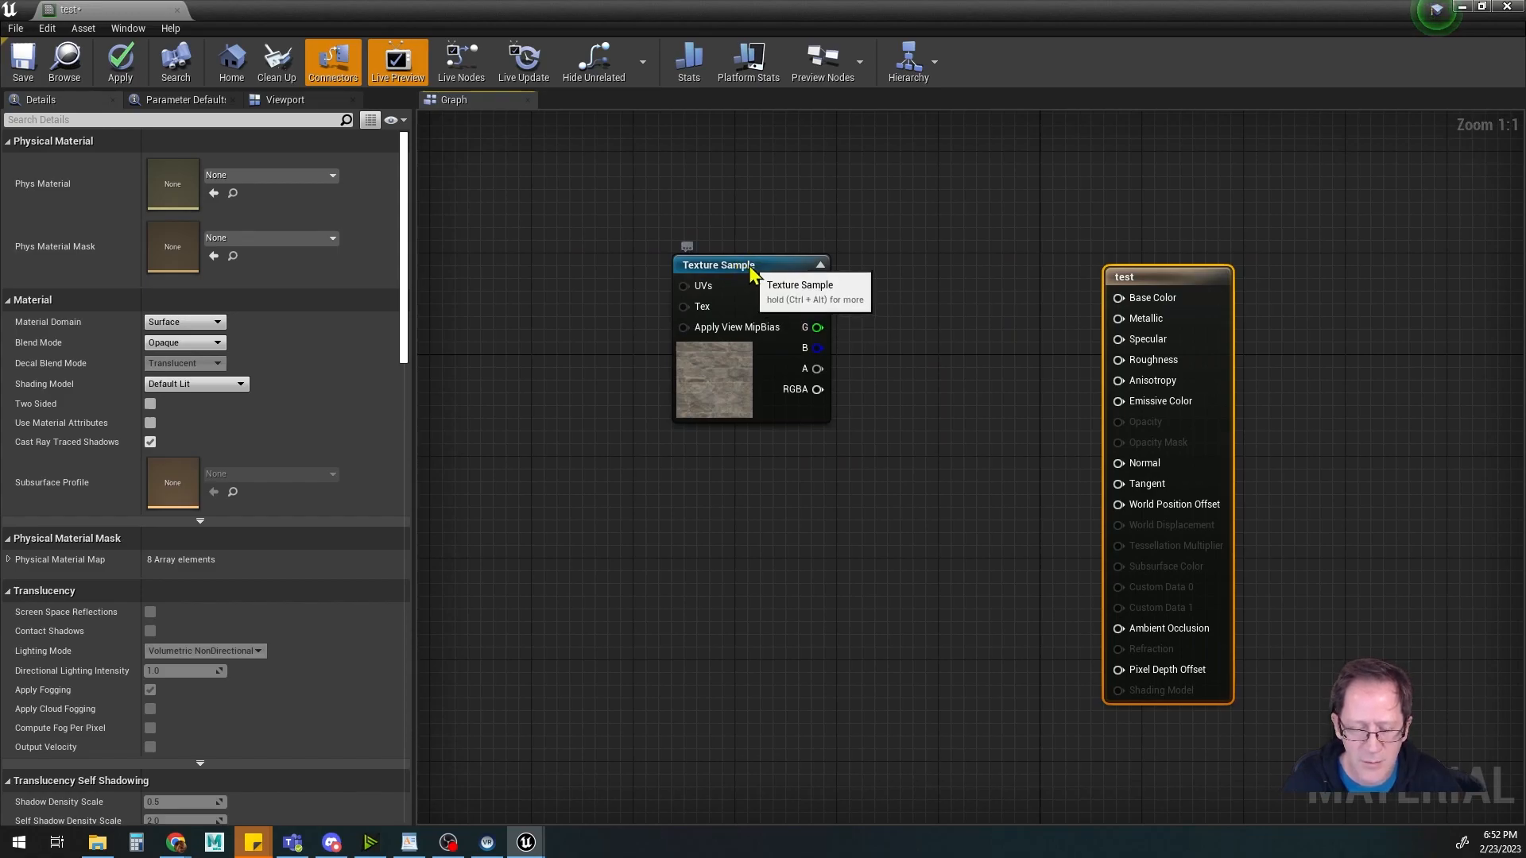
{"action": "left_click_drag", "start_coordinate": [751, 272], "coordinate": [760, 236]}
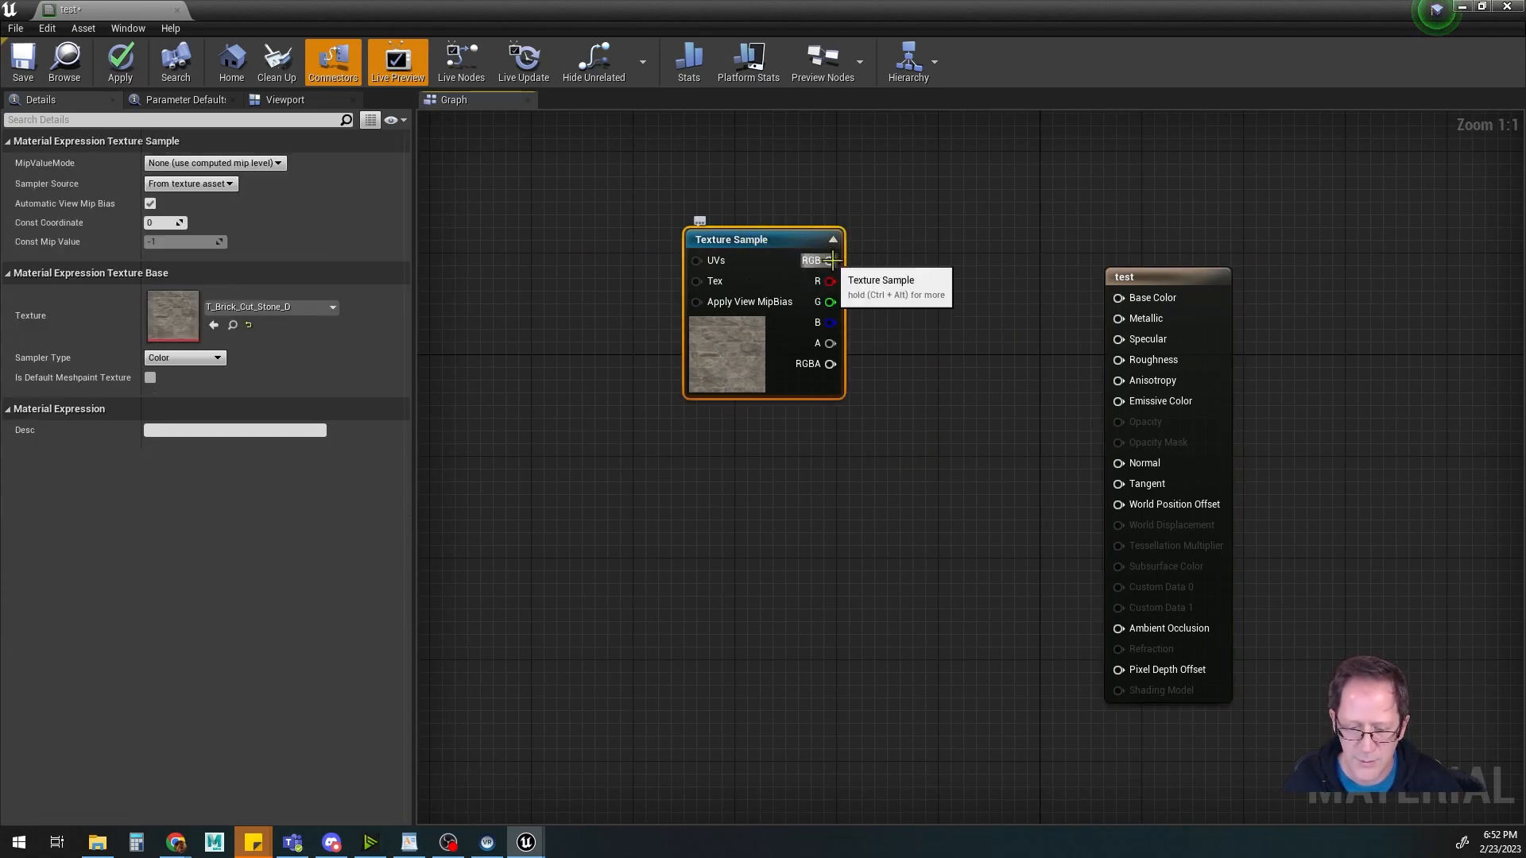
Connect the Texture Sample's RGB output to the test material's Base Color and move the sample node further up
{"action": "left_click_drag", "start_coordinate": [830, 260], "coordinate": [956, 346]}
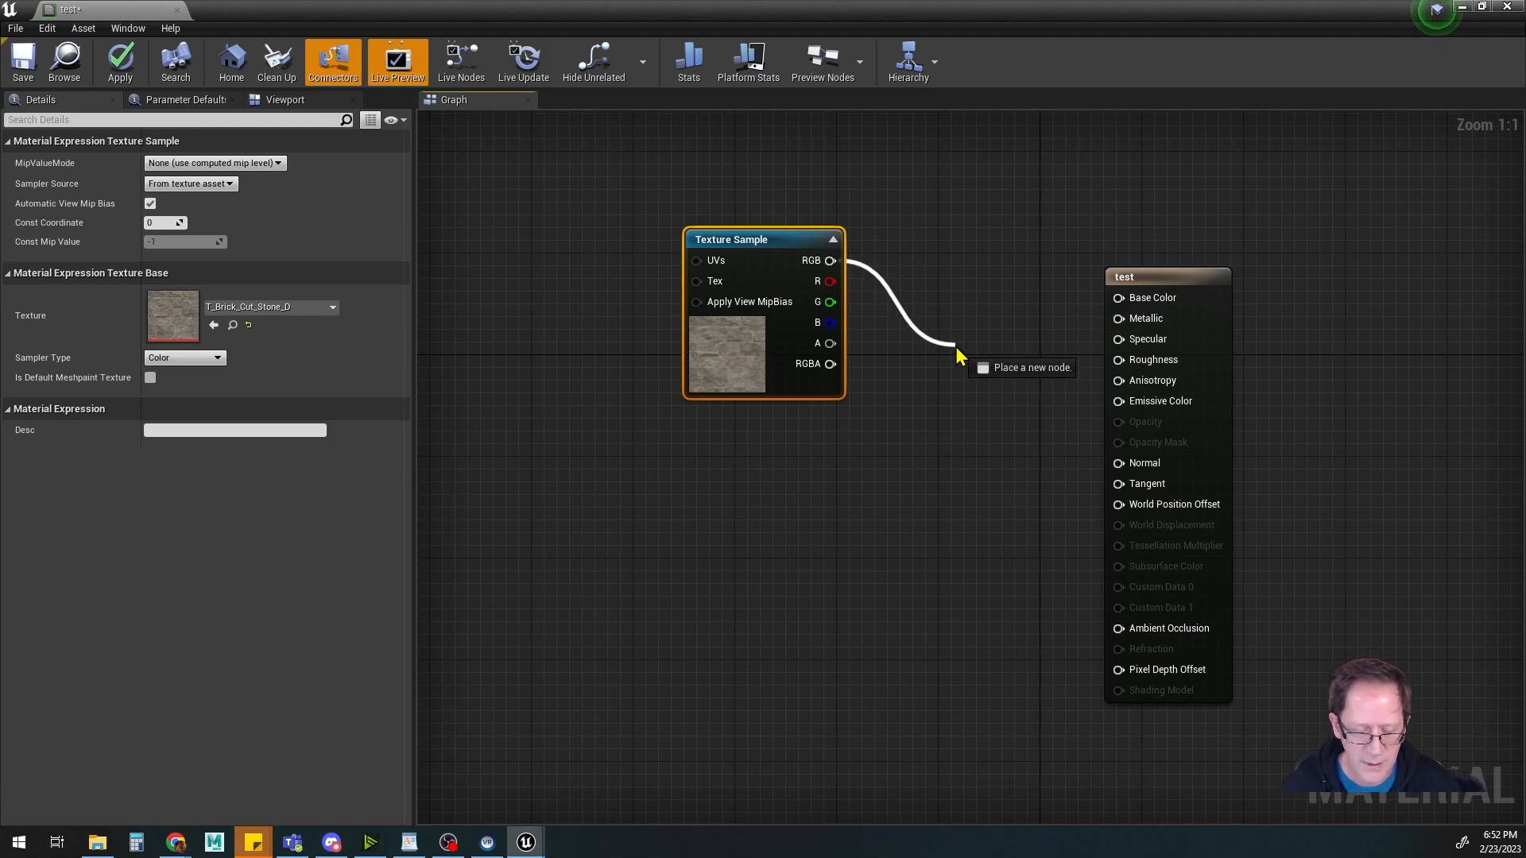
{"action": "left_click_drag", "start_coordinate": [955, 346], "coordinate": [1120, 306]}
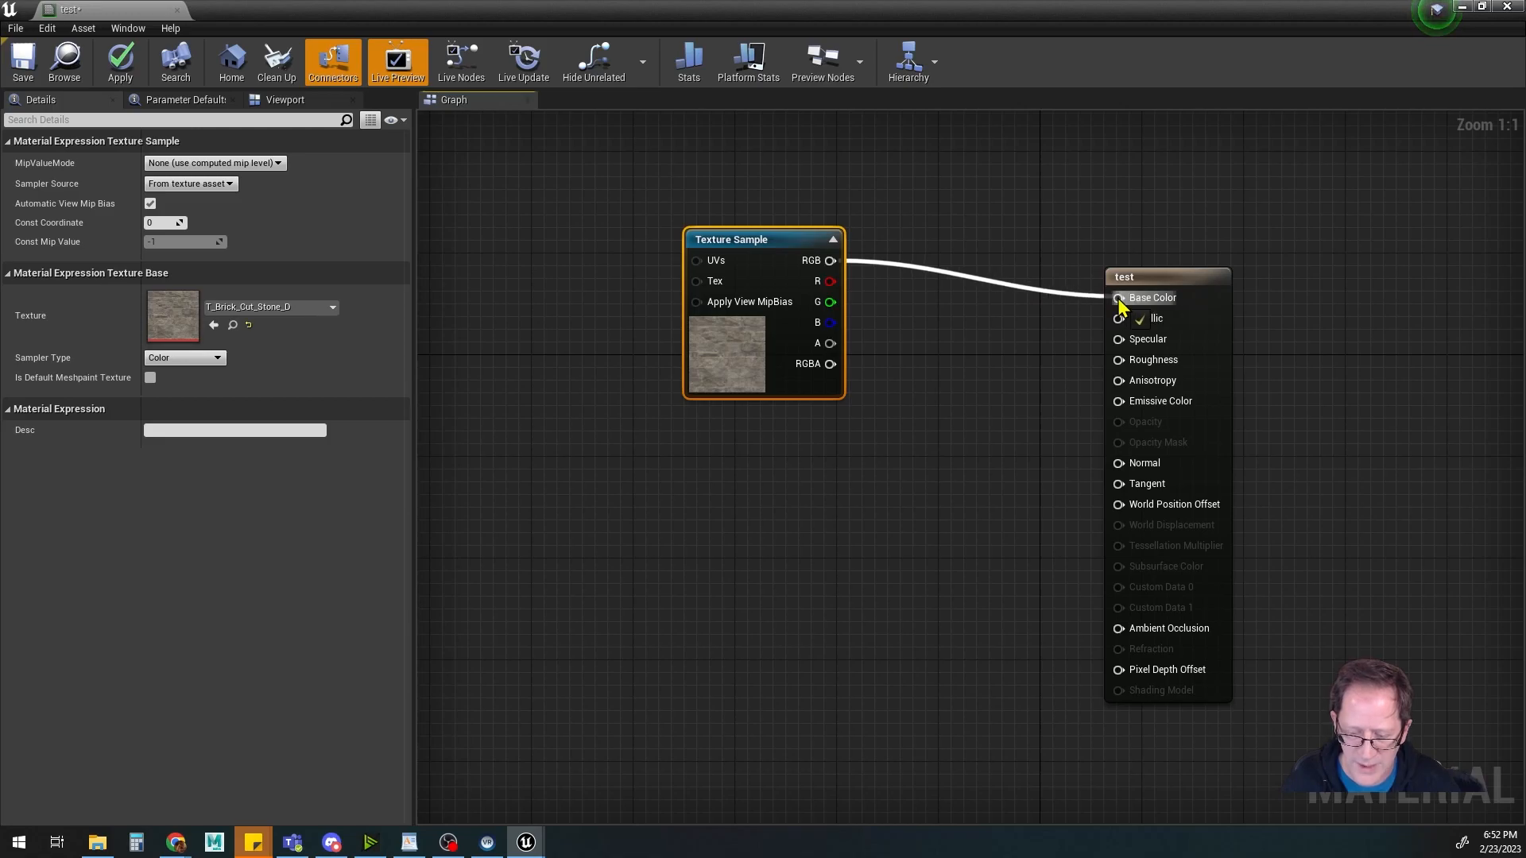
{"action": "scroll", "coordinate": [899, 419], "scroll_direction": "down", "scroll_amount": 2}
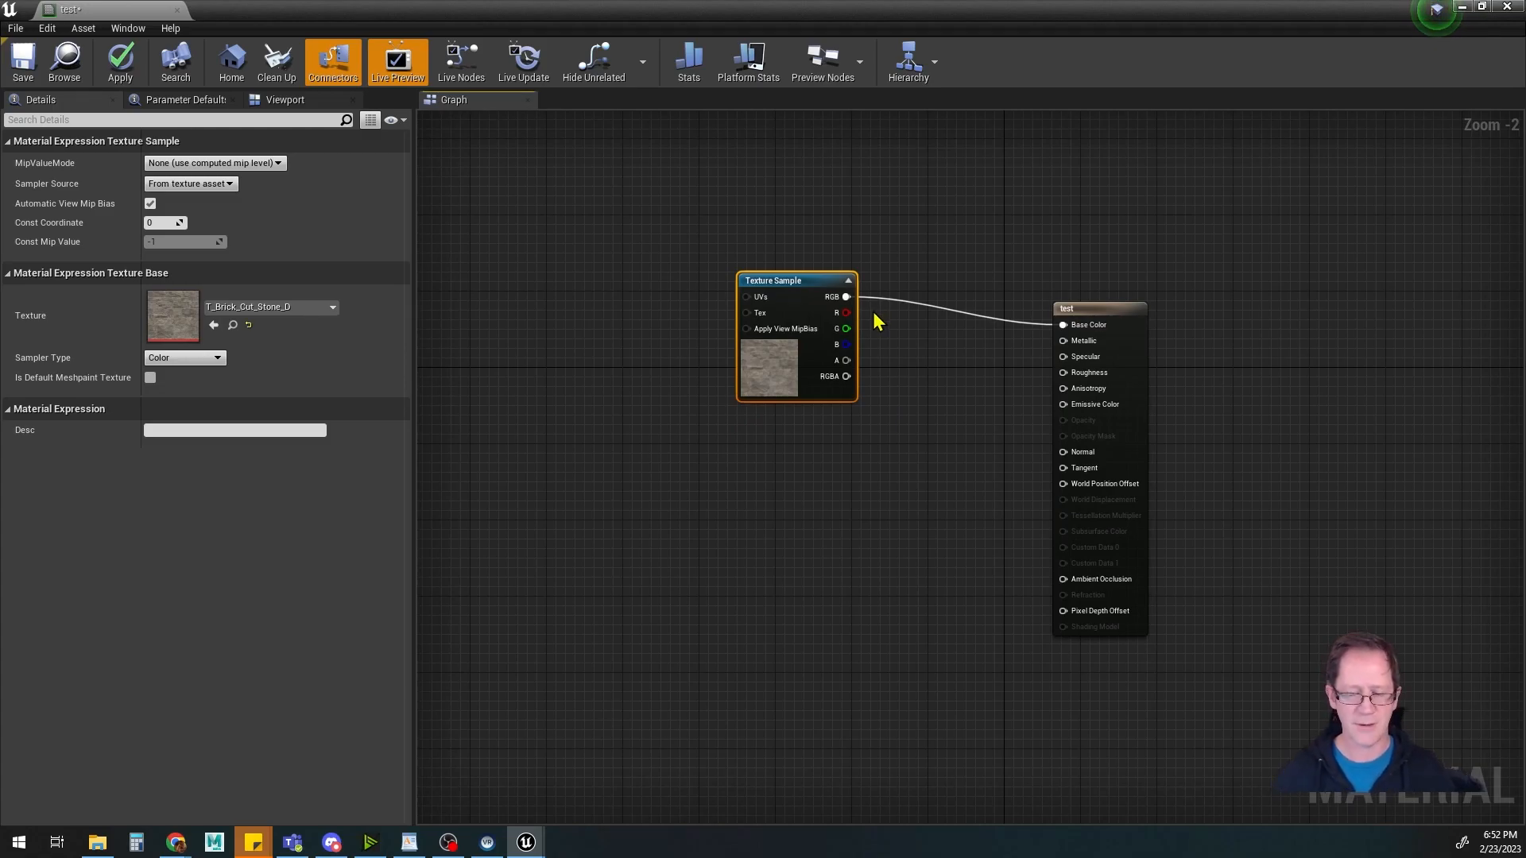
{"action": "left_click_drag", "start_coordinate": [791, 280], "coordinate": [820, 194]}
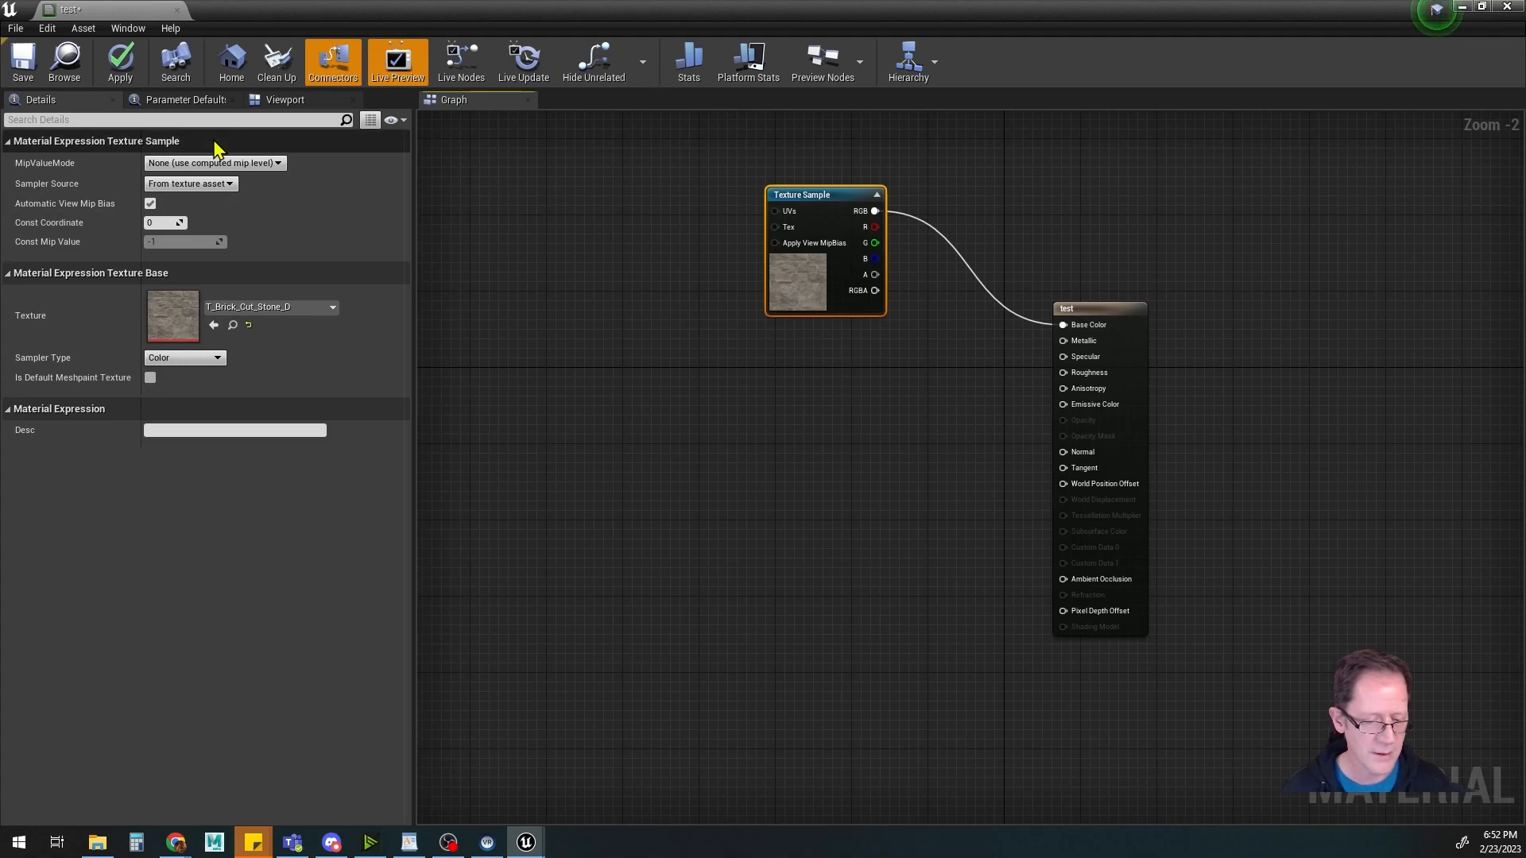
Apply and save the test material, close its editor and return to the top-level Content folder
{"action": "left_click", "coordinate": [121, 64]}
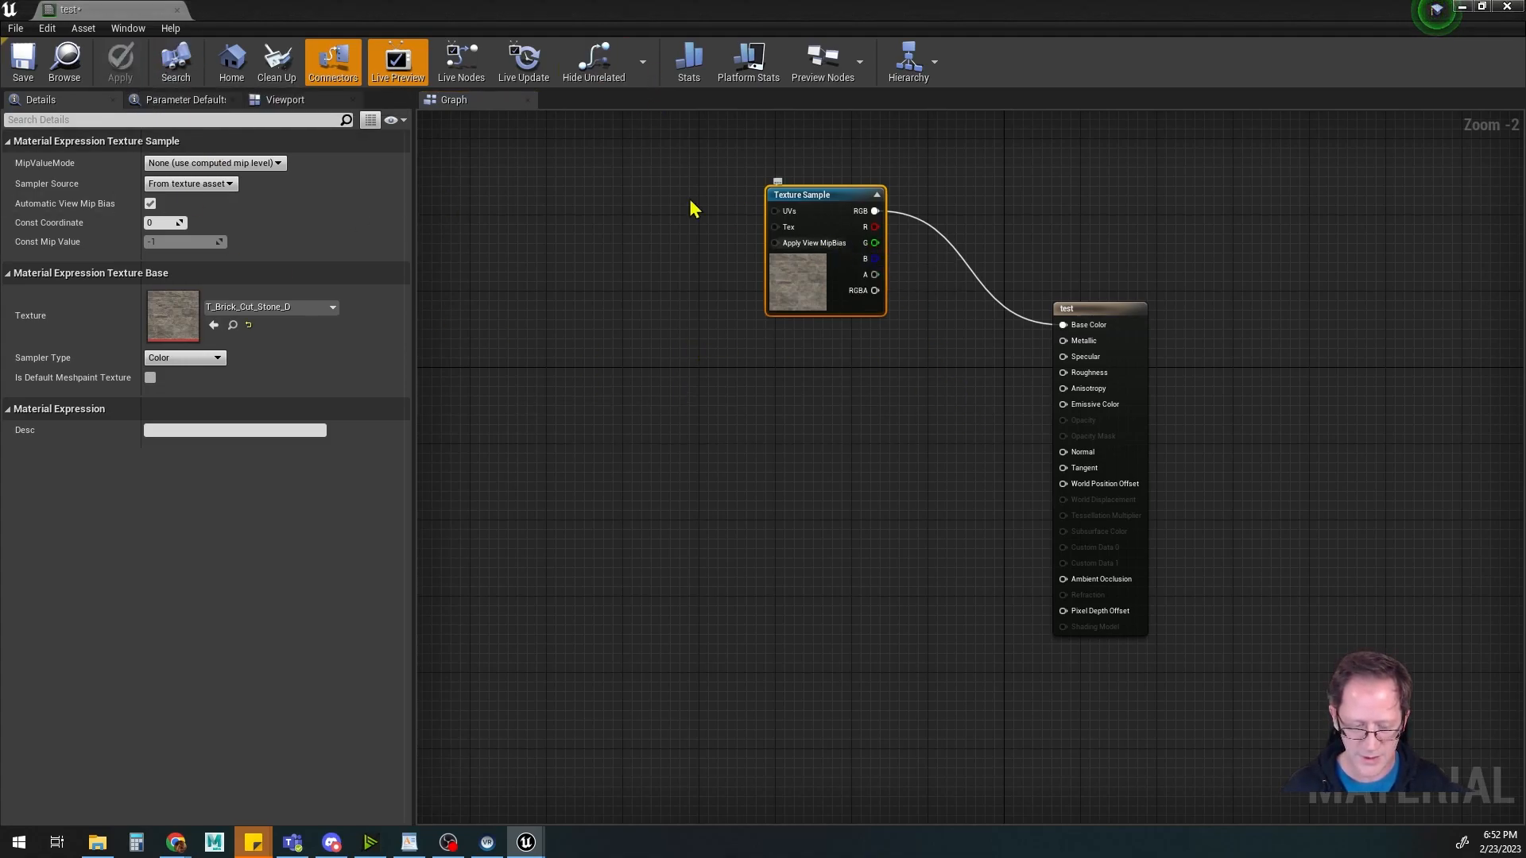
{"action": "left_click", "coordinate": [24, 70]}
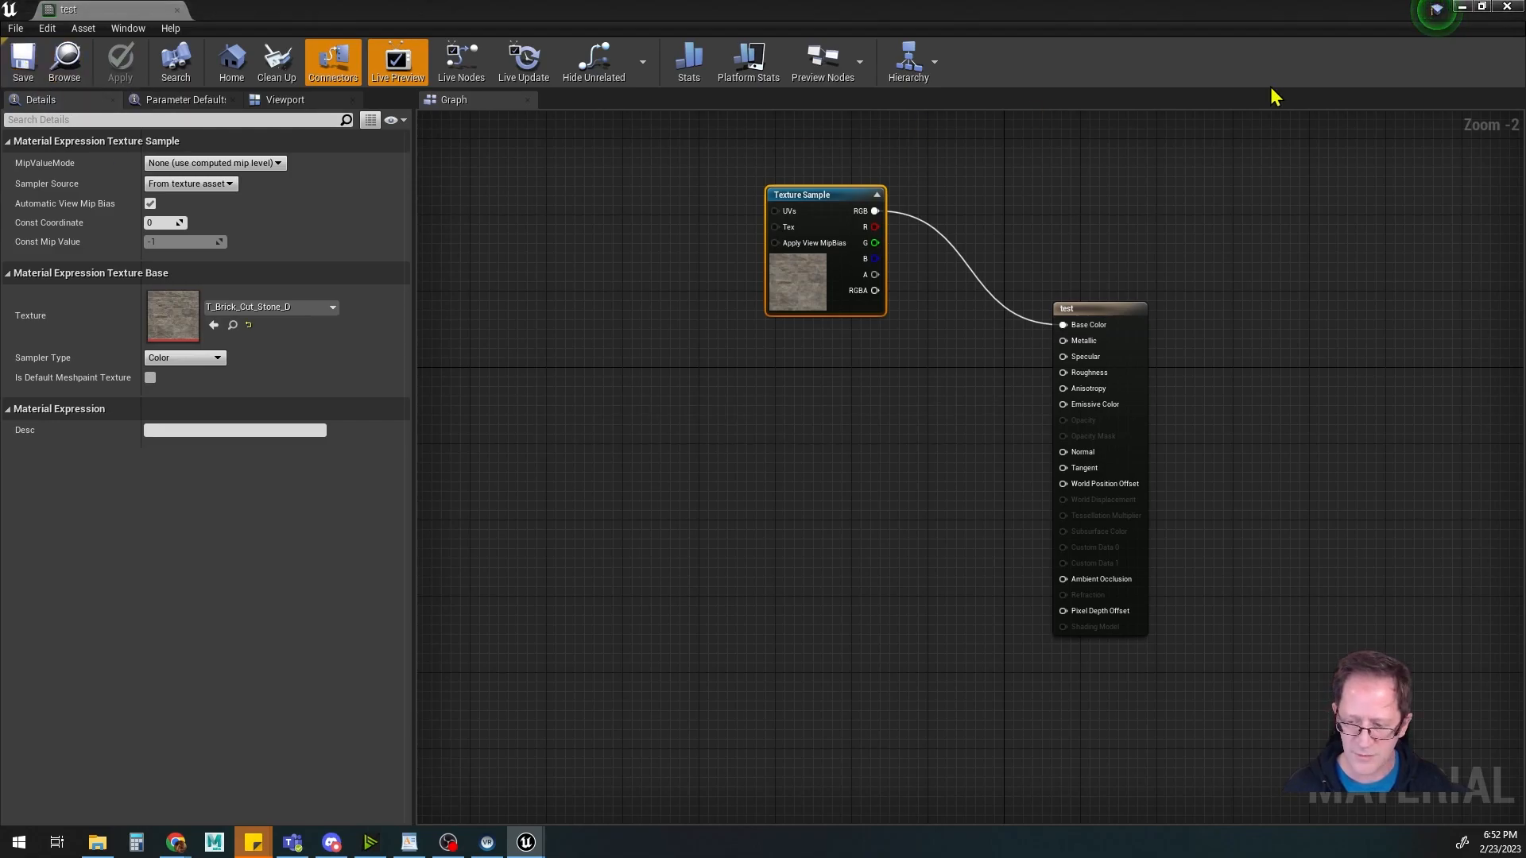
{"action": "left_click", "coordinate": [1504, 10]}
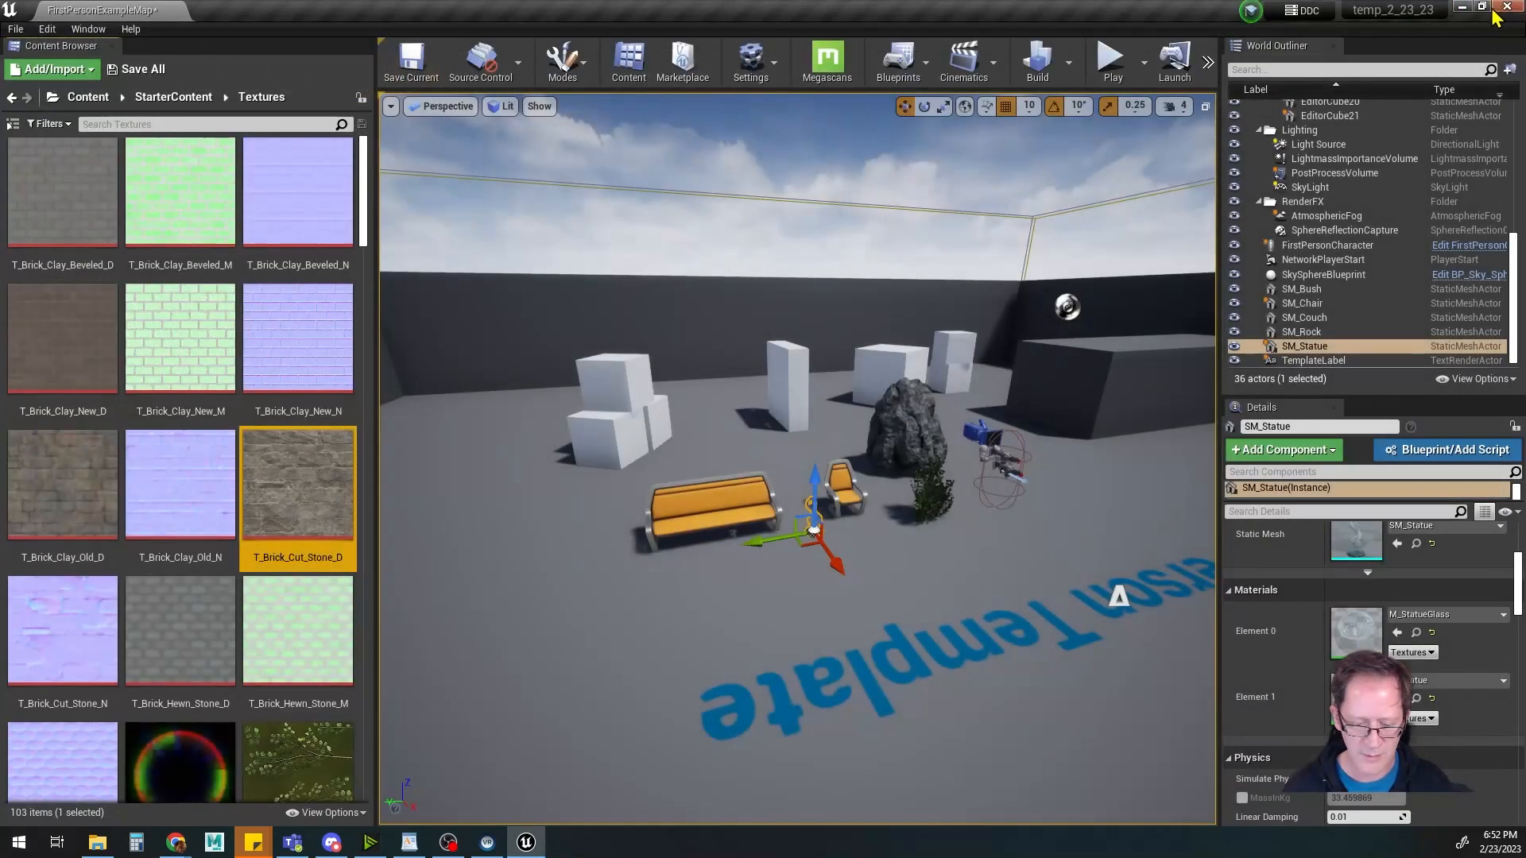
{"action": "left_click", "coordinate": [90, 99]}
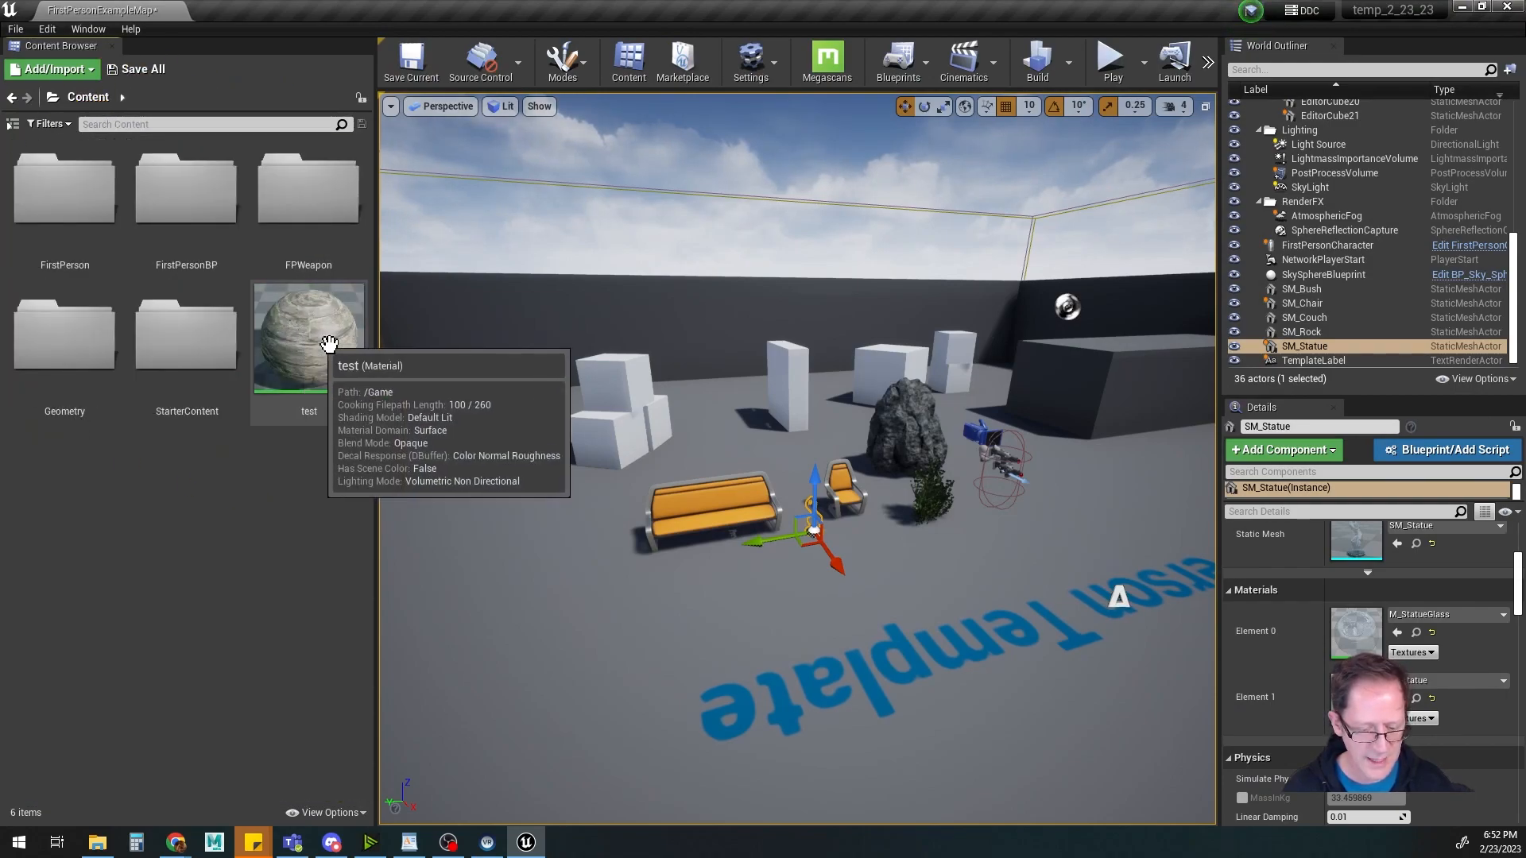
Assign the test material to Element 0 of EditorCube21, the thin upright white block behind the rock
{"action": "middle_click_drag", "start_coordinate": [596, 511], "coordinate": [666, 526]}
{"action": "left_click_drag", "start_coordinate": [634, 497], "coordinate": [541, 506], "text": "alt"}
{"action": "left_click_drag", "start_coordinate": [725, 497], "coordinate": [628, 510], "text": "alt"}
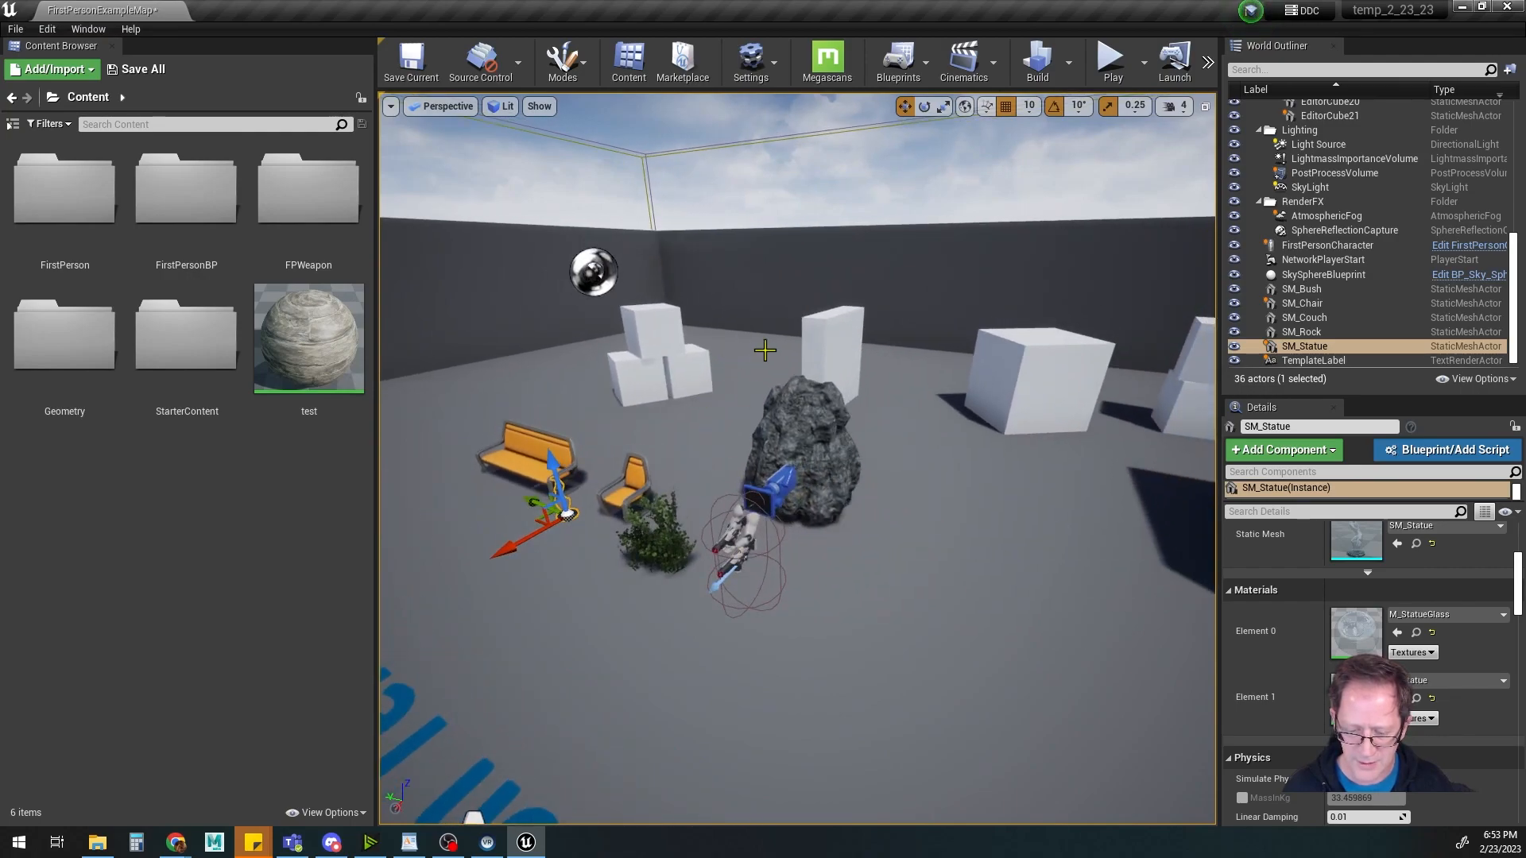
{"action": "left_click", "coordinate": [829, 344]}
{"action": "left_click_drag", "start_coordinate": [829, 343], "coordinate": [1169, 338], "text": "alt"}
{"action": "middle_click_drag", "start_coordinate": [607, 538], "coordinate": [675, 483], "text": "alt"}
{"action": "left_click_drag", "start_coordinate": [676, 483], "coordinate": [685, 543], "text": "alt"}
{"action": "middle_click_drag", "start_coordinate": [603, 562], "coordinate": [703, 497], "text": "alt"}
{"action": "left_click_drag", "start_coordinate": [703, 497], "coordinate": [694, 498], "text": "alt"}
{"action": "left_click", "coordinate": [300, 334]}
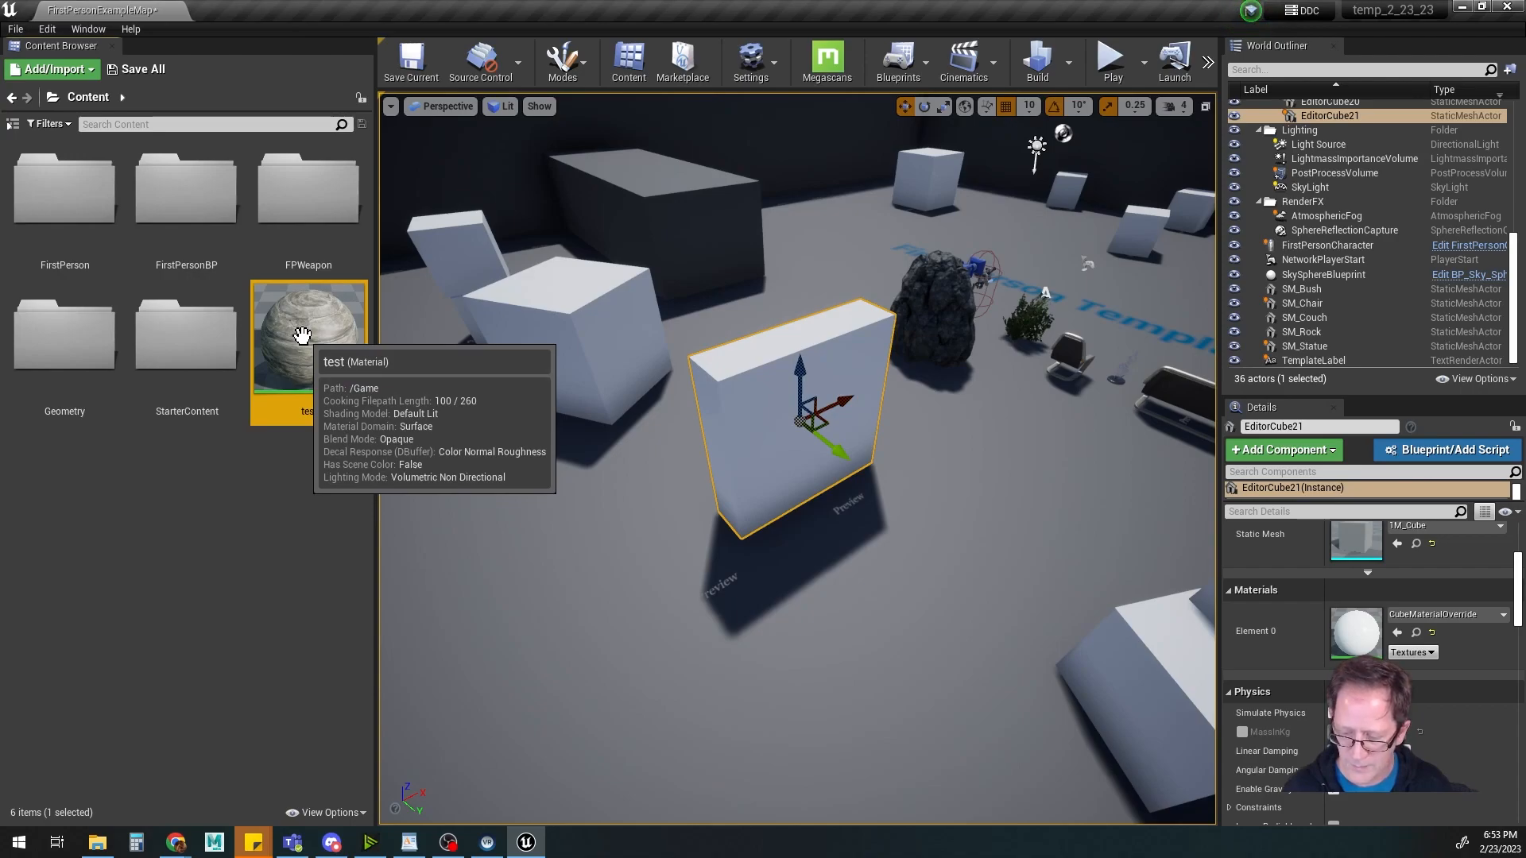
{"action": "left_click_drag", "start_coordinate": [312, 331], "coordinate": [1361, 636]}
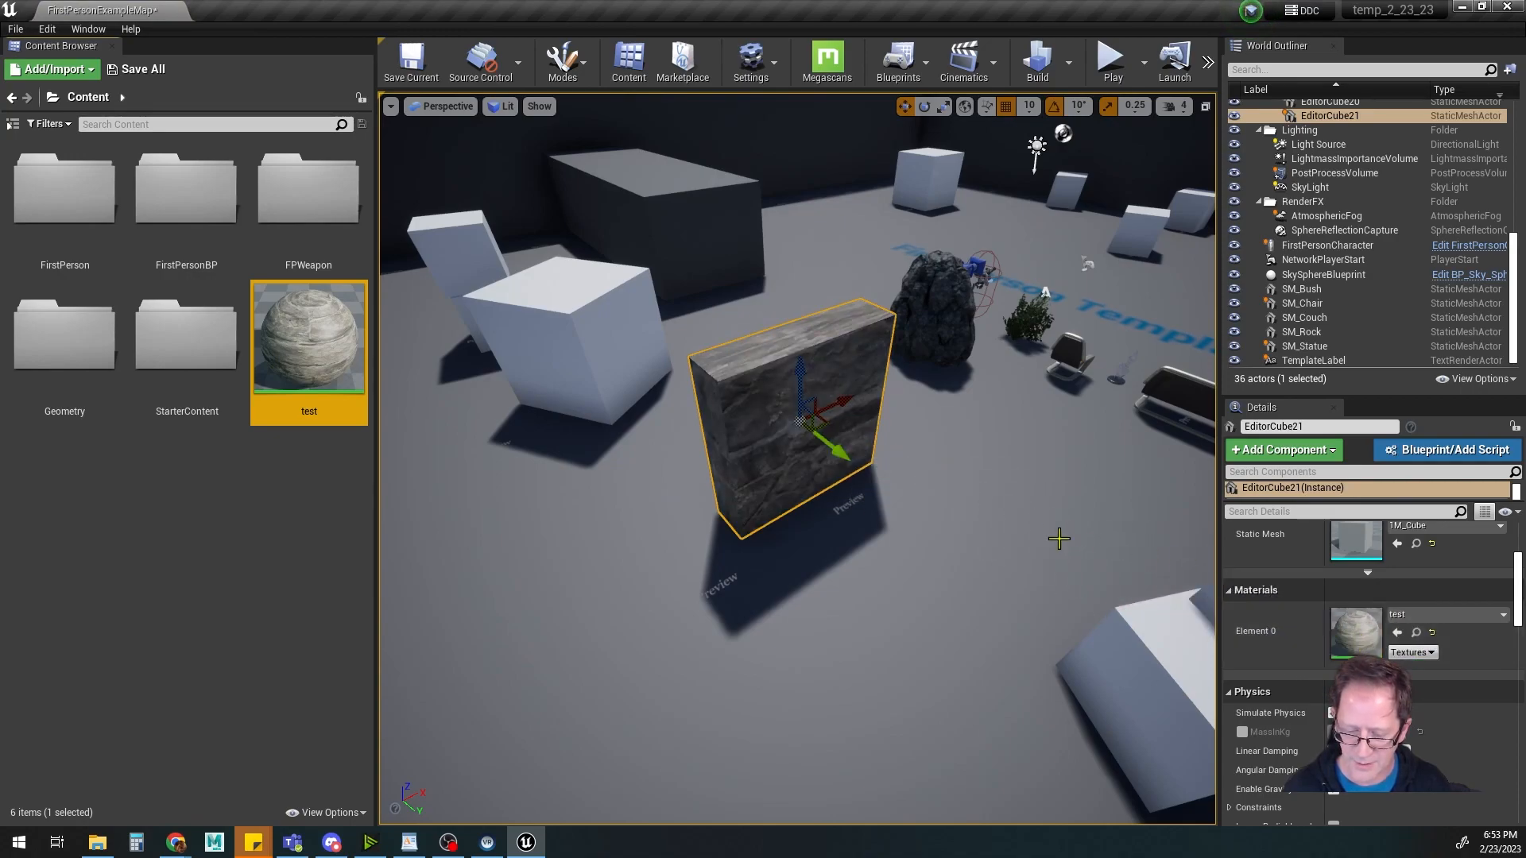
Examine the test material on the faces of the thin upright block from several angles
{"action": "left_click_drag", "start_coordinate": [972, 525], "coordinate": [980, 449], "text": "alt"}
{"action": "right_click_drag", "start_coordinate": [855, 522], "coordinate": [795, 549], "text": "alt"}
{"action": "left_click_drag", "start_coordinate": [854, 522], "coordinate": [799, 531], "text": "alt"}
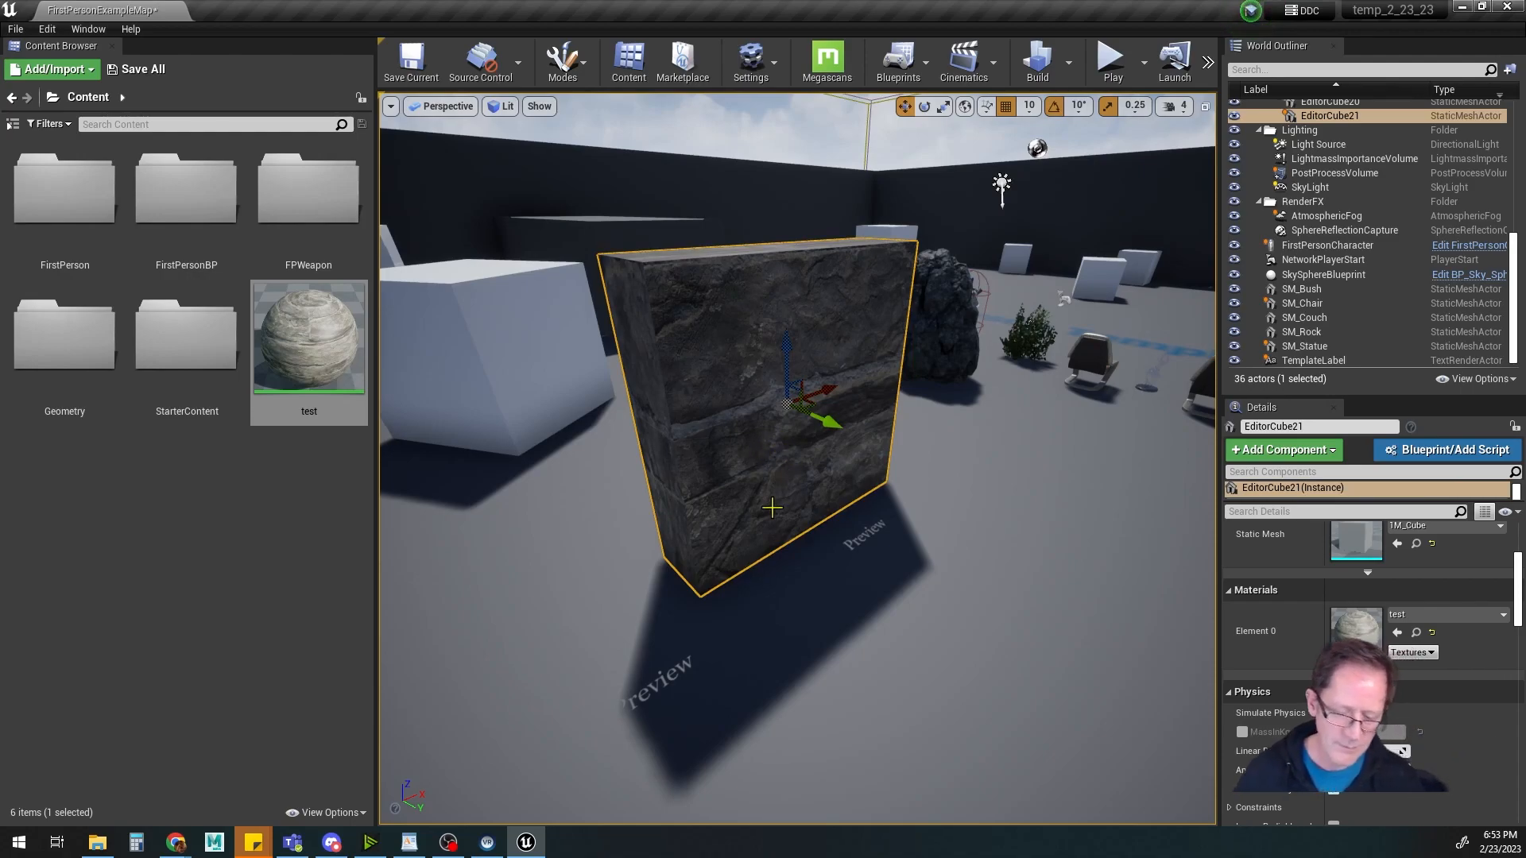
{"action": "left_click_drag", "start_coordinate": [799, 531], "coordinate": [405, 512], "text": "alt"}
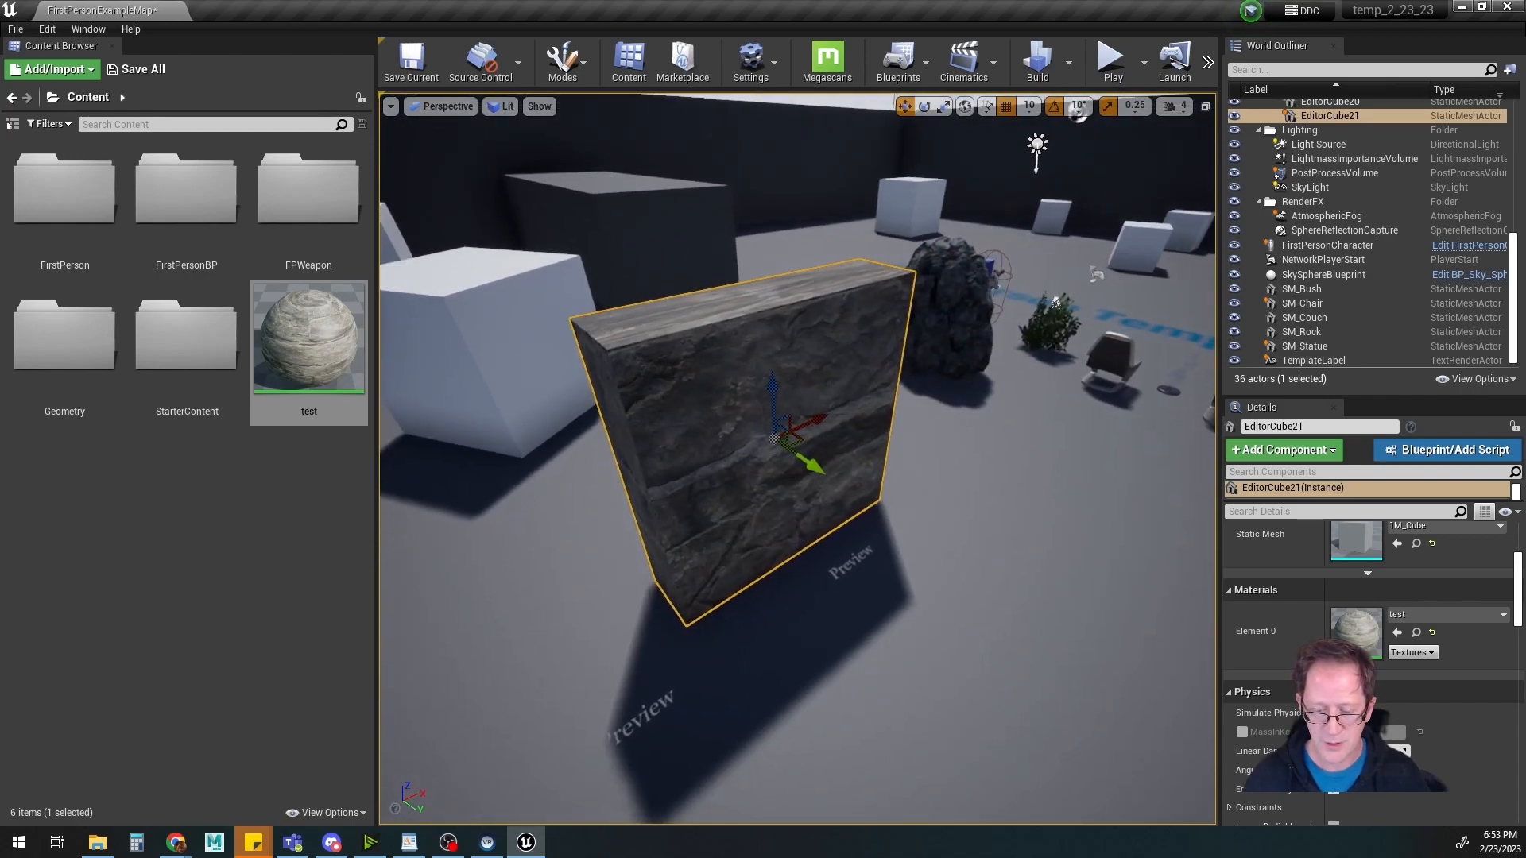
{"action": "left_click_drag", "start_coordinate": [747, 559], "coordinate": [736, 559], "text": "alt"}
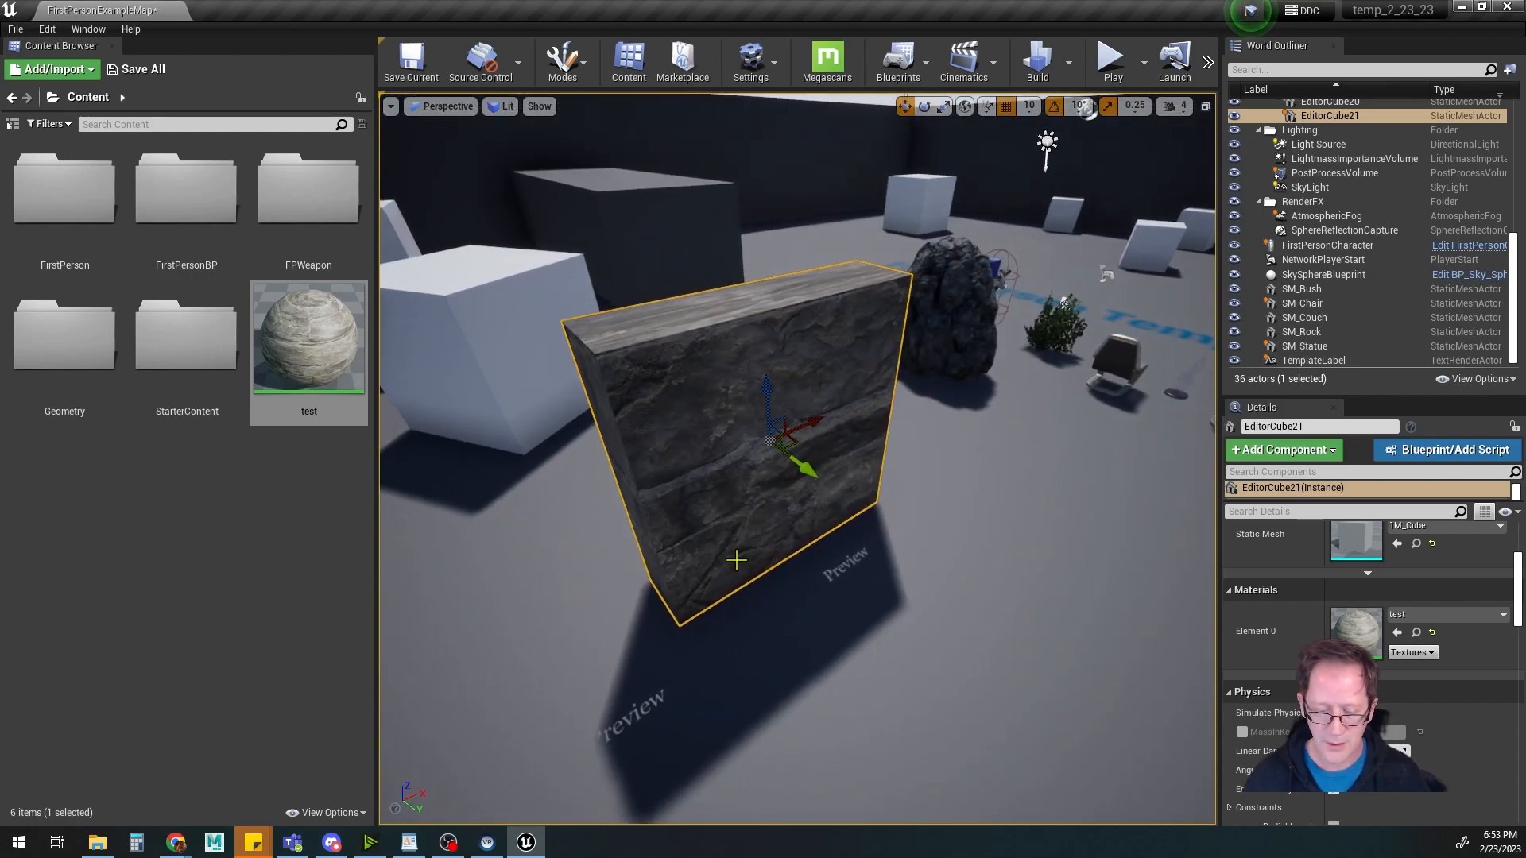
Start a play-test, walk past the props towards the textured block and shoot it
{"action": "left_click", "coordinate": [1109, 75]}
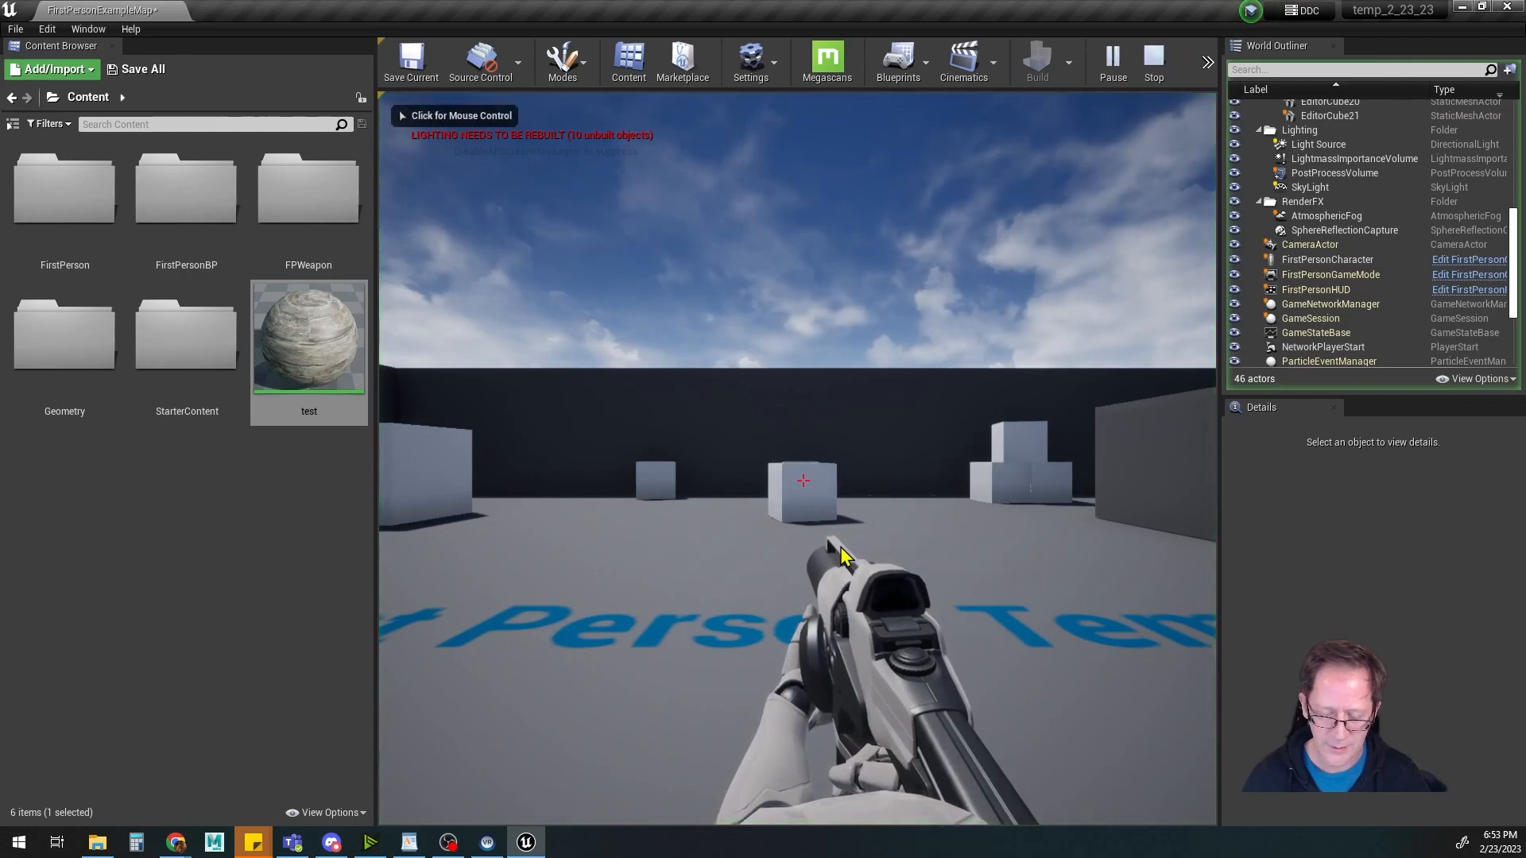
{"action": "left_click", "coordinate": [843, 557]}
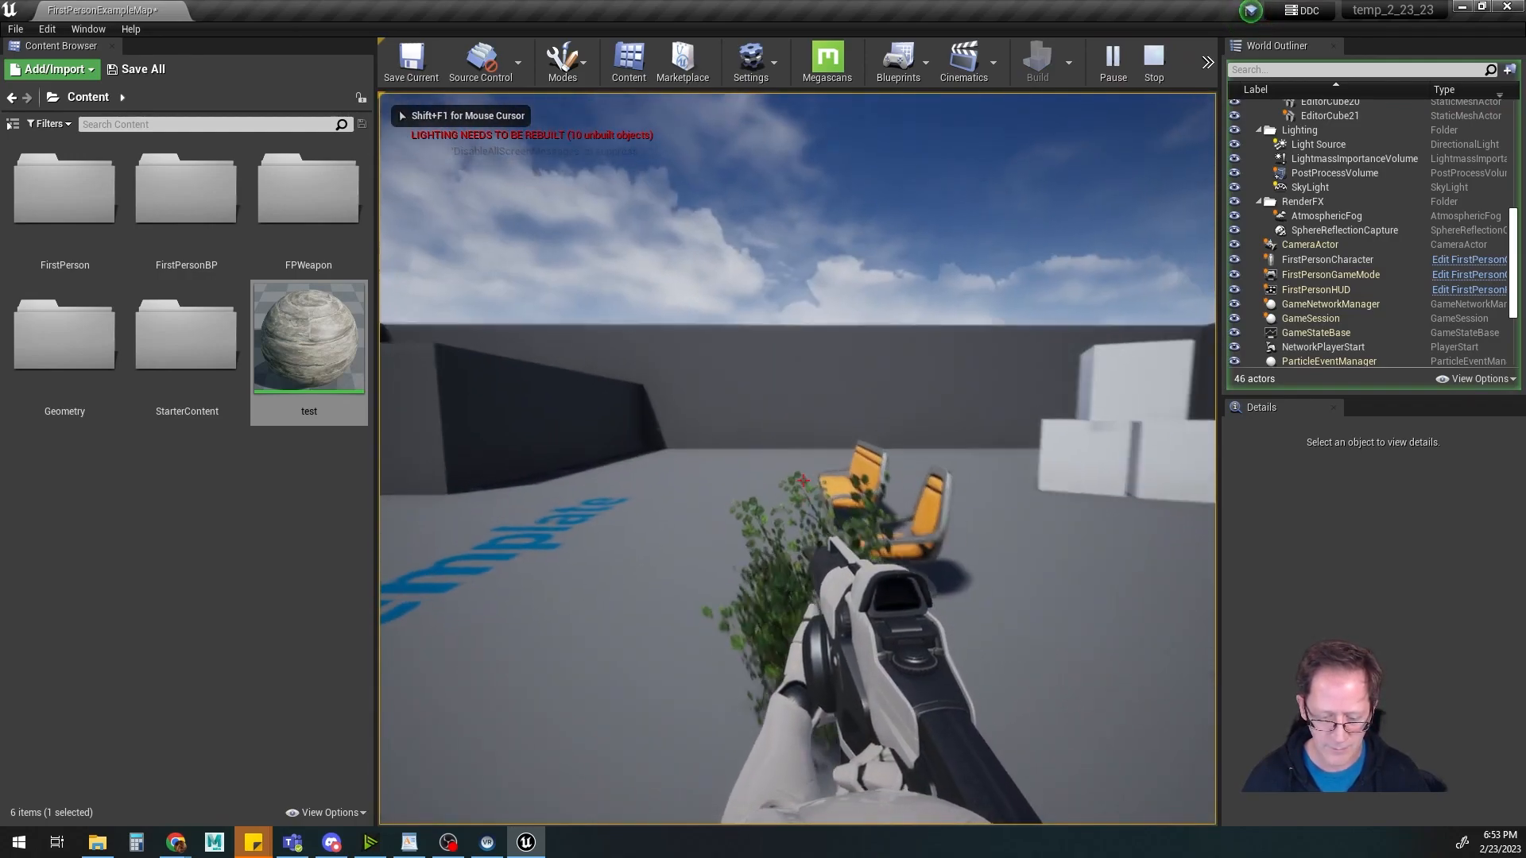
{"action": "key", "text": "w"}
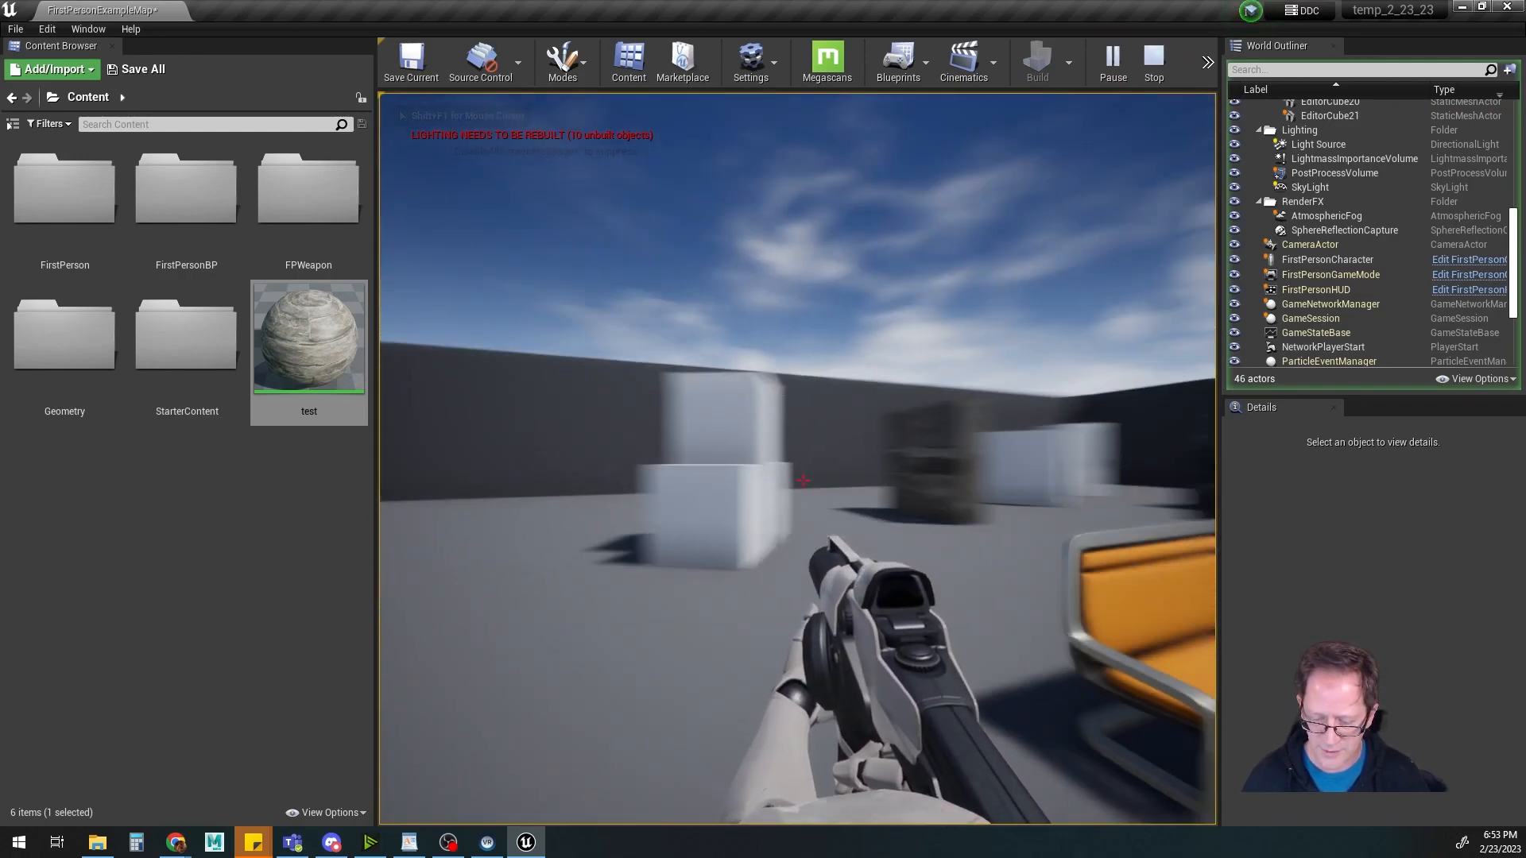
{"action": "left_click", "coordinate": [803, 480]}
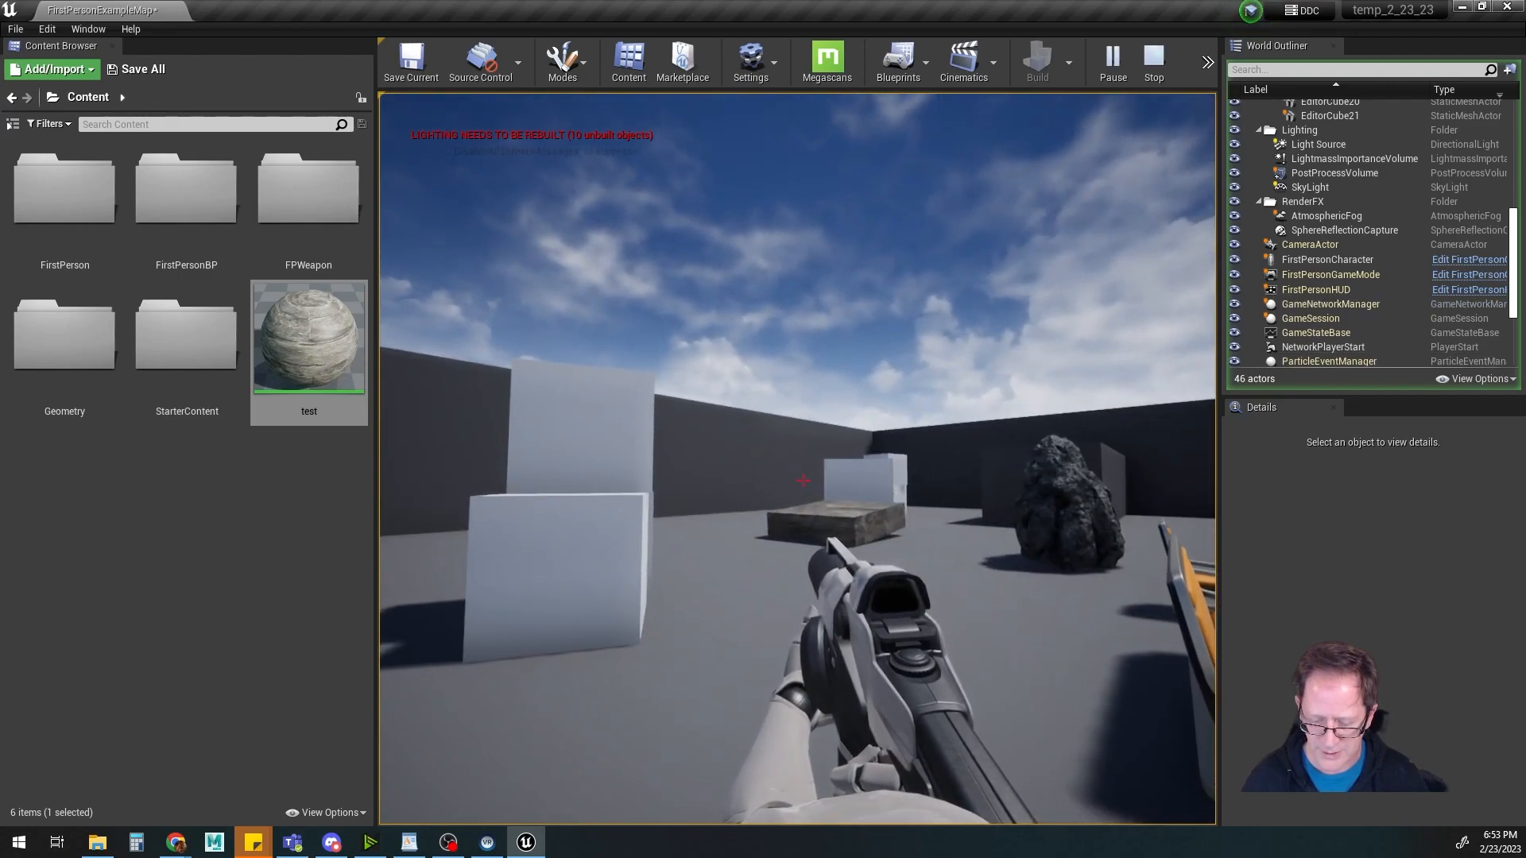
Walk up to the textured block, jump onto it to examine its surface, and end the play-test
{"action": "key", "text": "w"}
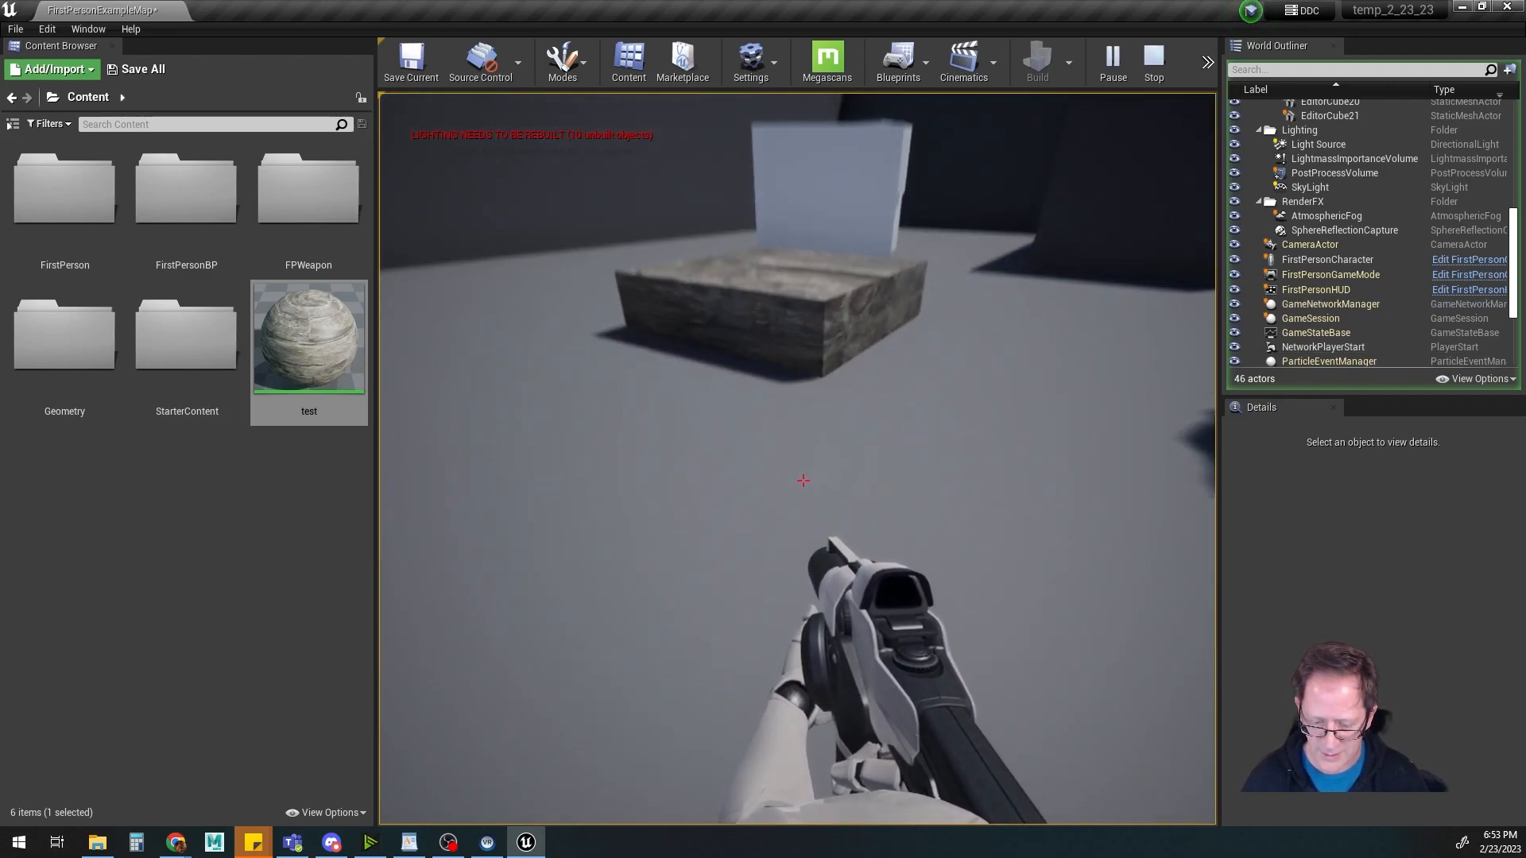
{"action": "key", "text": "w"}
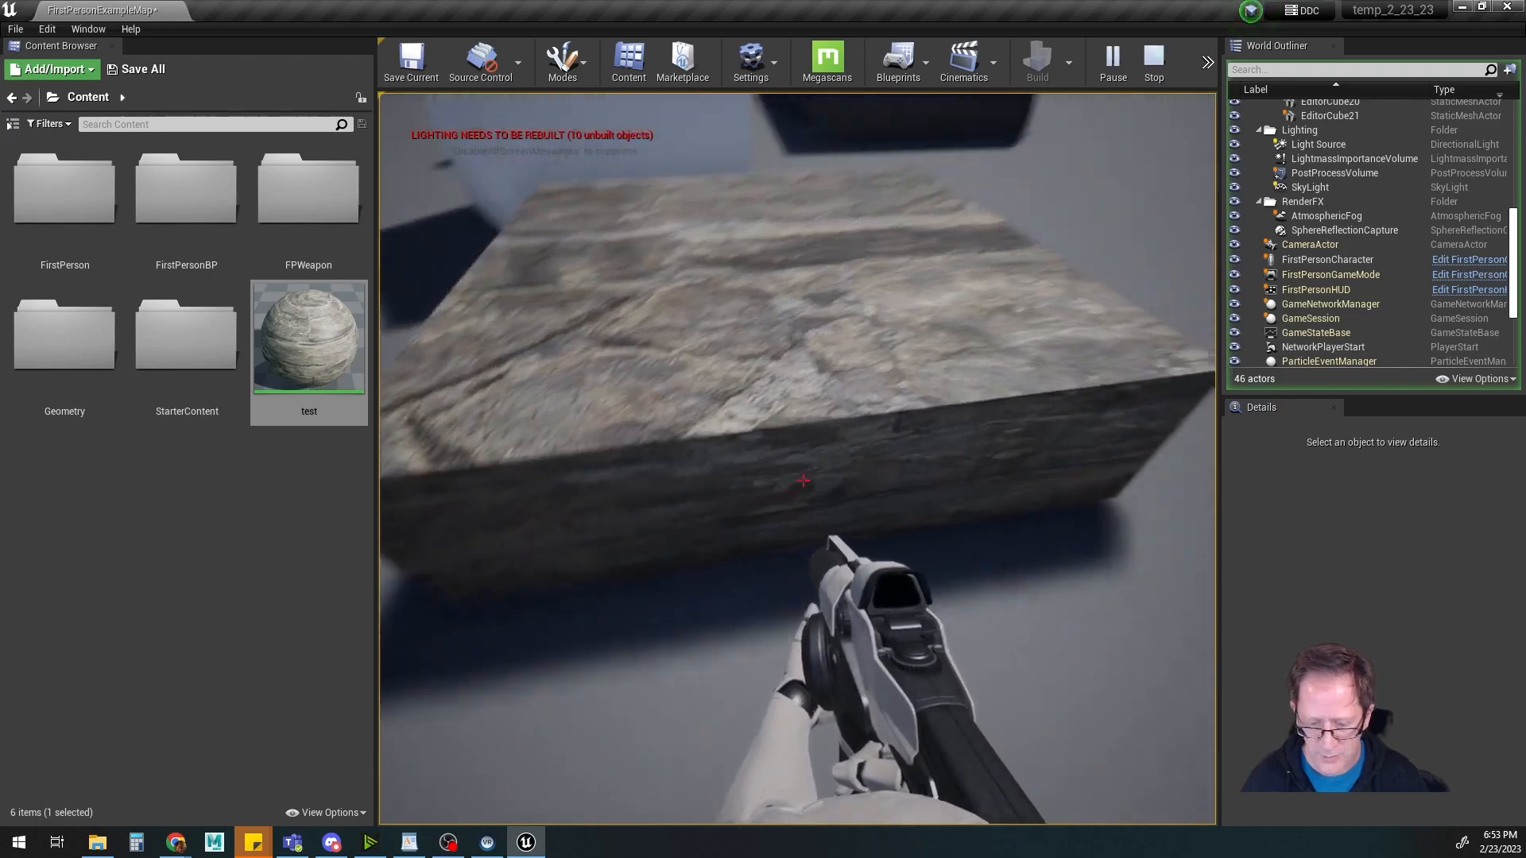
{"action": "key", "text": "space"}
{"action": "key", "text": "w"}
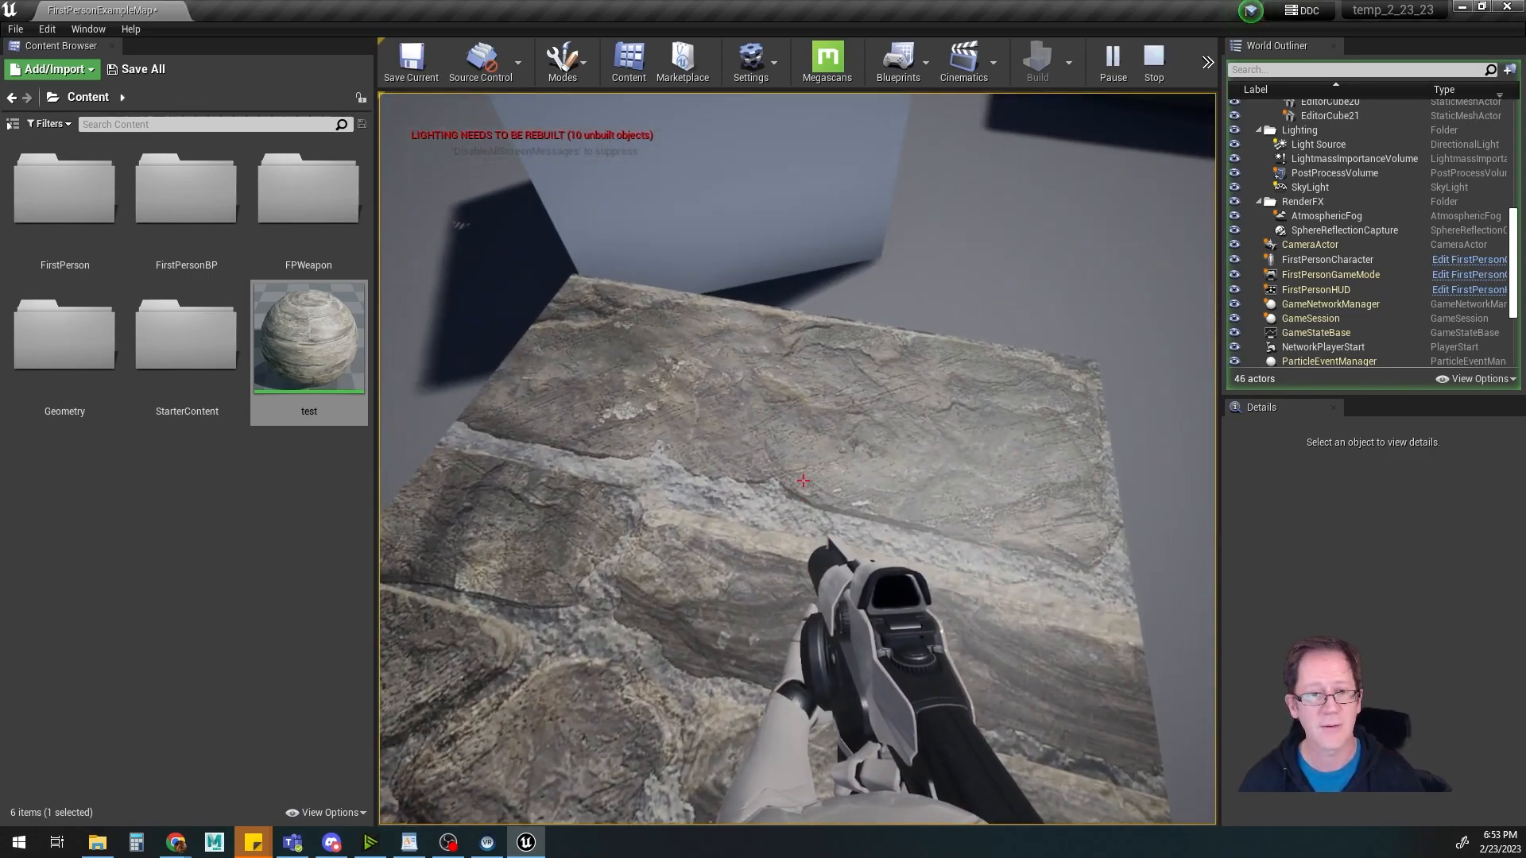
{"action": "key", "text": "Escape"}
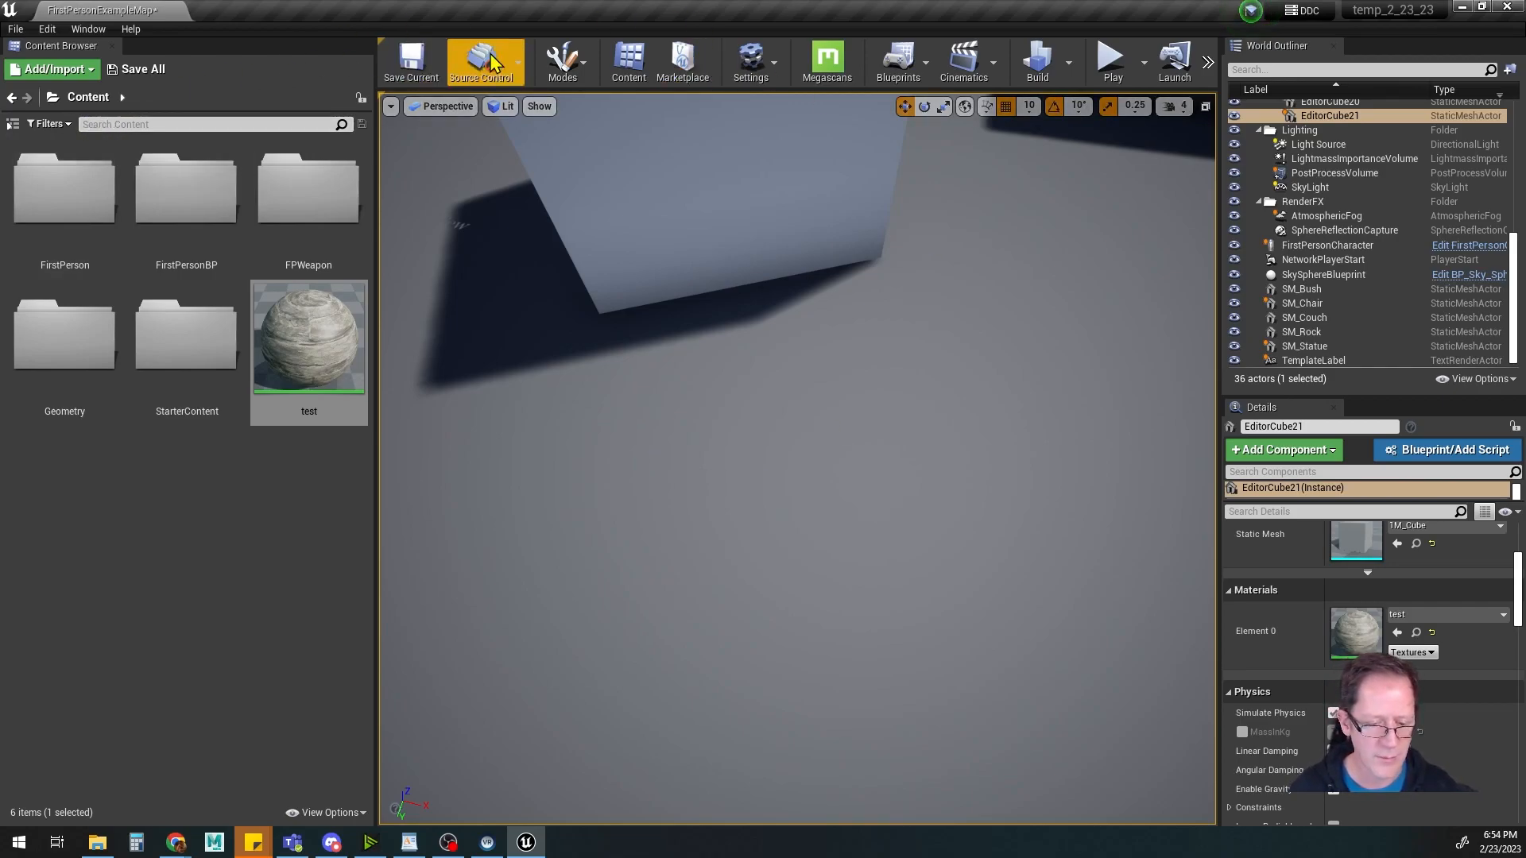
Switch to Landscape mode and examine the new-landscape preview grid around the whole walled arena
{"action": "left_click", "coordinate": [583, 70]}
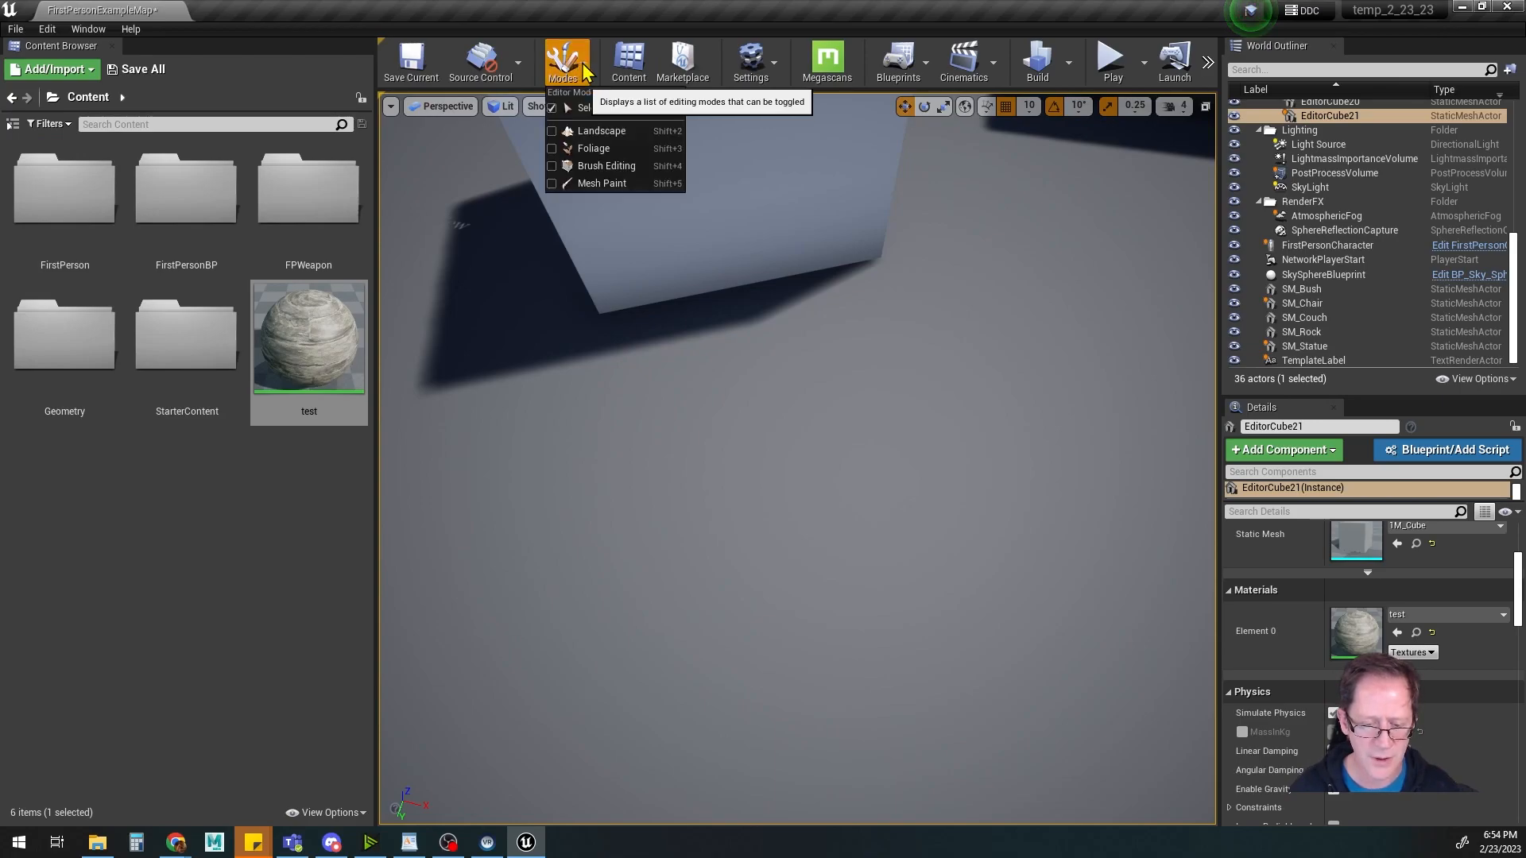
{"action": "left_click", "coordinate": [590, 132]}
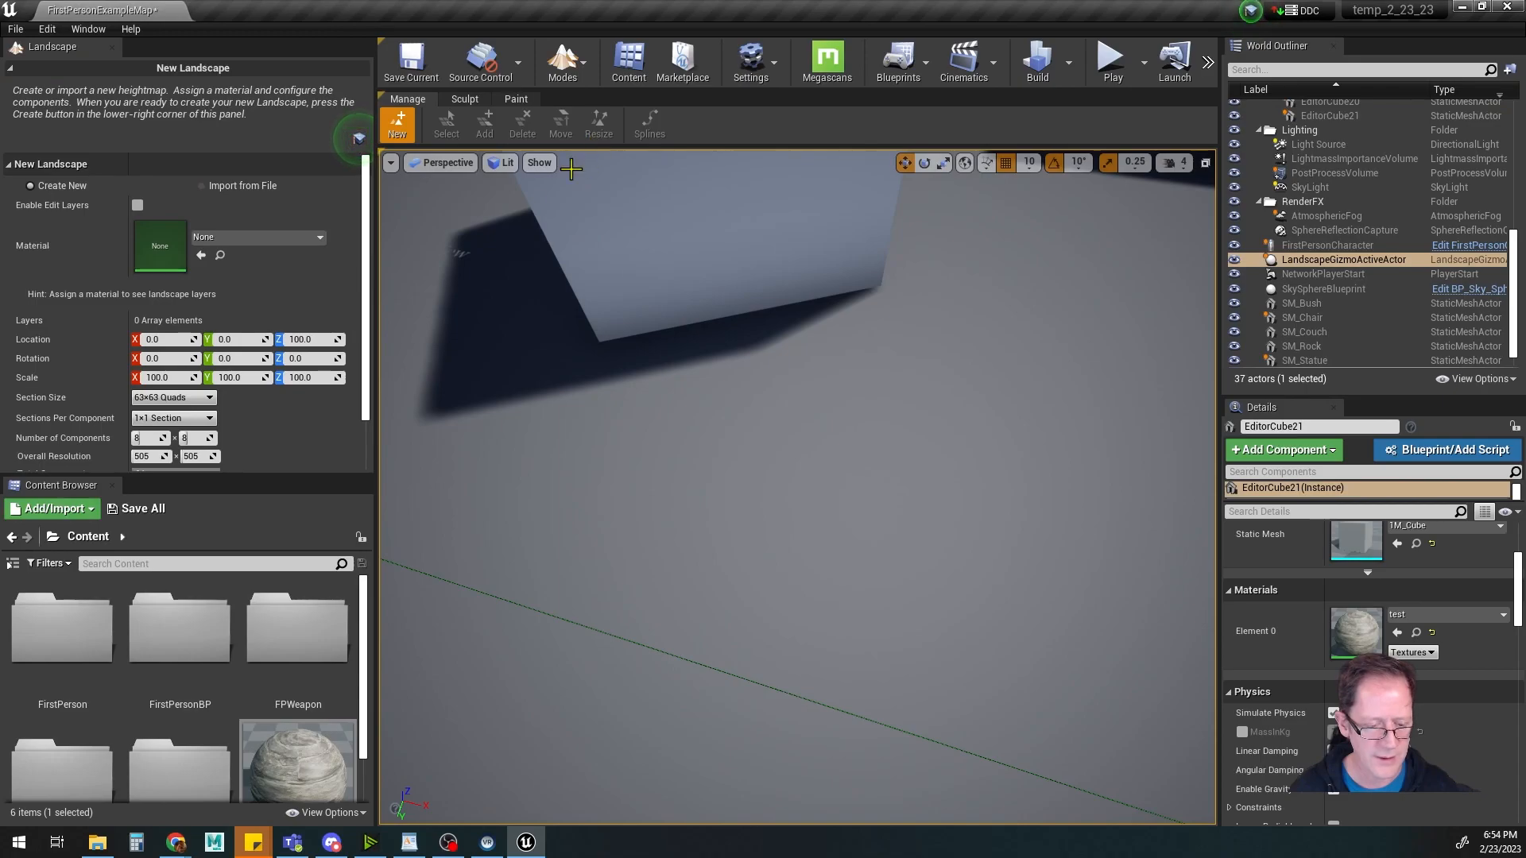
{"action": "left_click", "coordinate": [587, 69]}
{"action": "left_click", "coordinate": [587, 69]}
{"action": "scroll", "coordinate": [1132, 511], "scroll_direction": "down", "scroll_amount": 8}
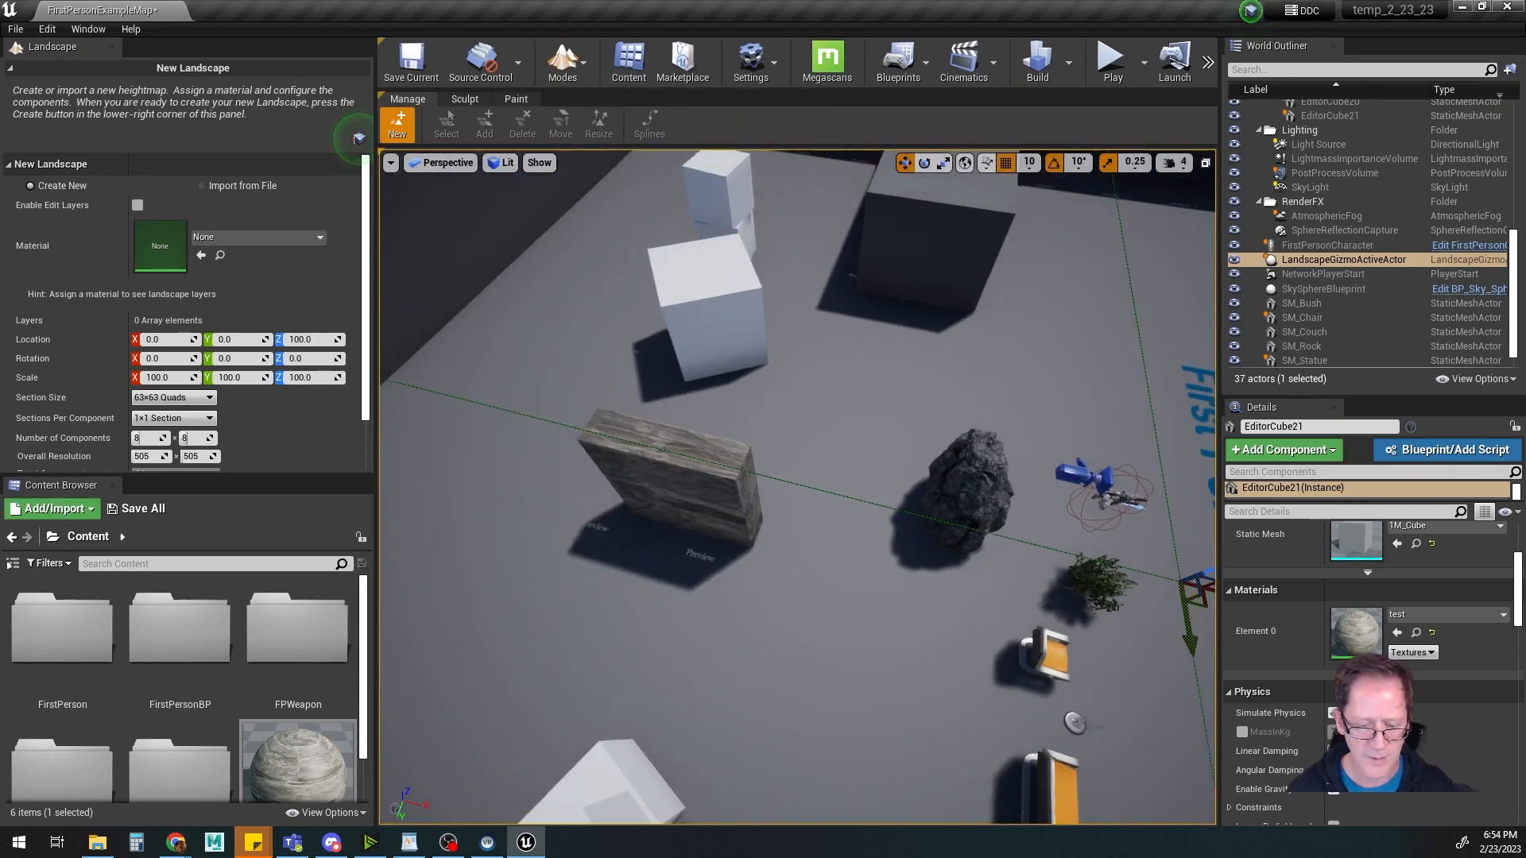
{"action": "left_click_drag", "start_coordinate": [796, 489], "coordinate": [1069, 478], "text": "alt"}
{"action": "scroll", "coordinate": [875, 508], "scroll_direction": "down", "scroll_amount": 4}
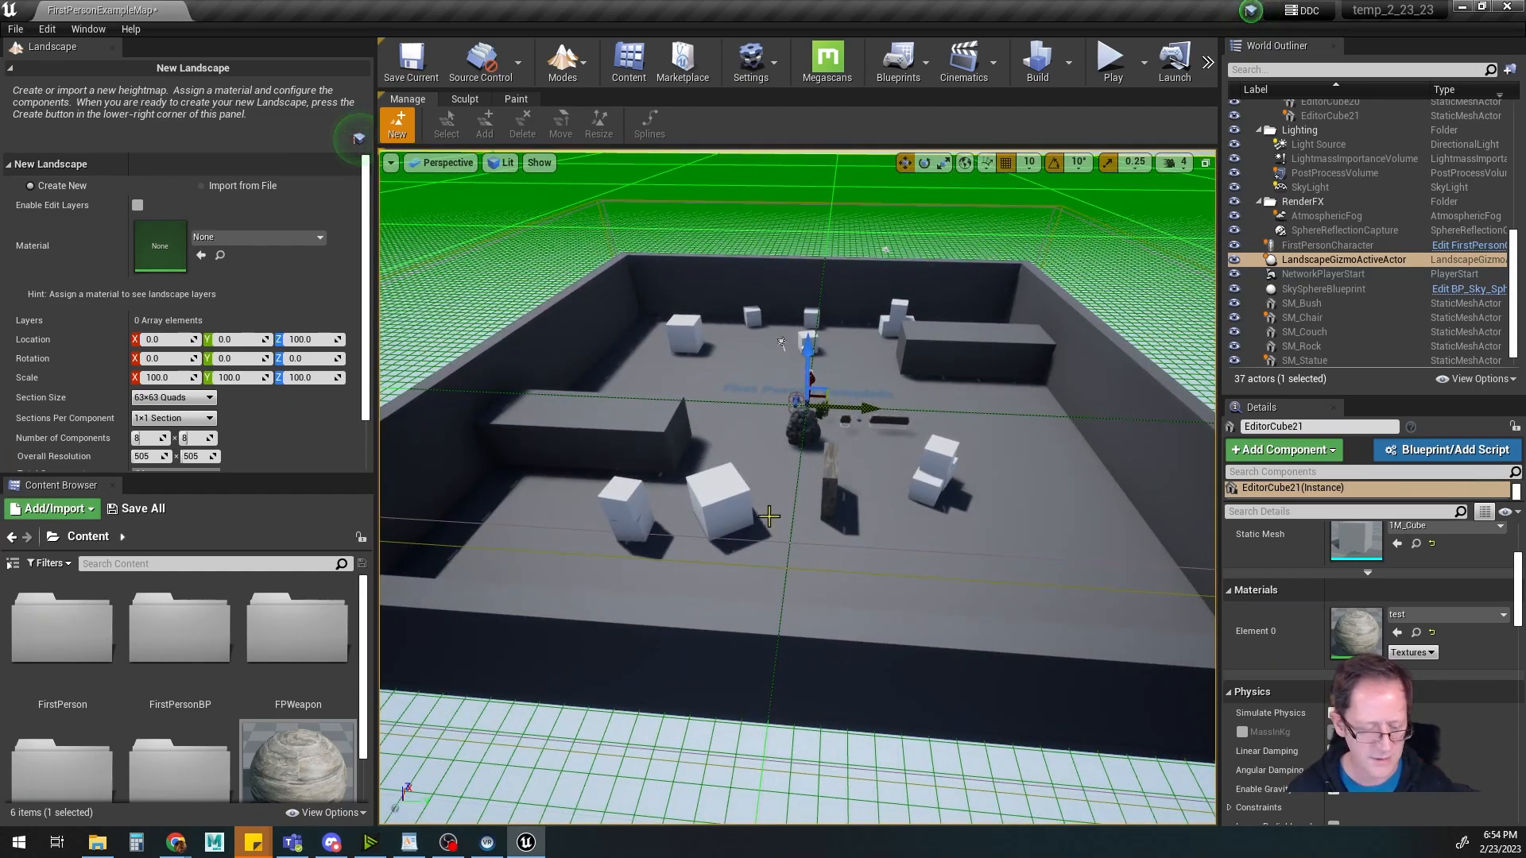
{"action": "scroll", "coordinate": [222, 429], "scroll_direction": "down", "scroll_amount": 2}
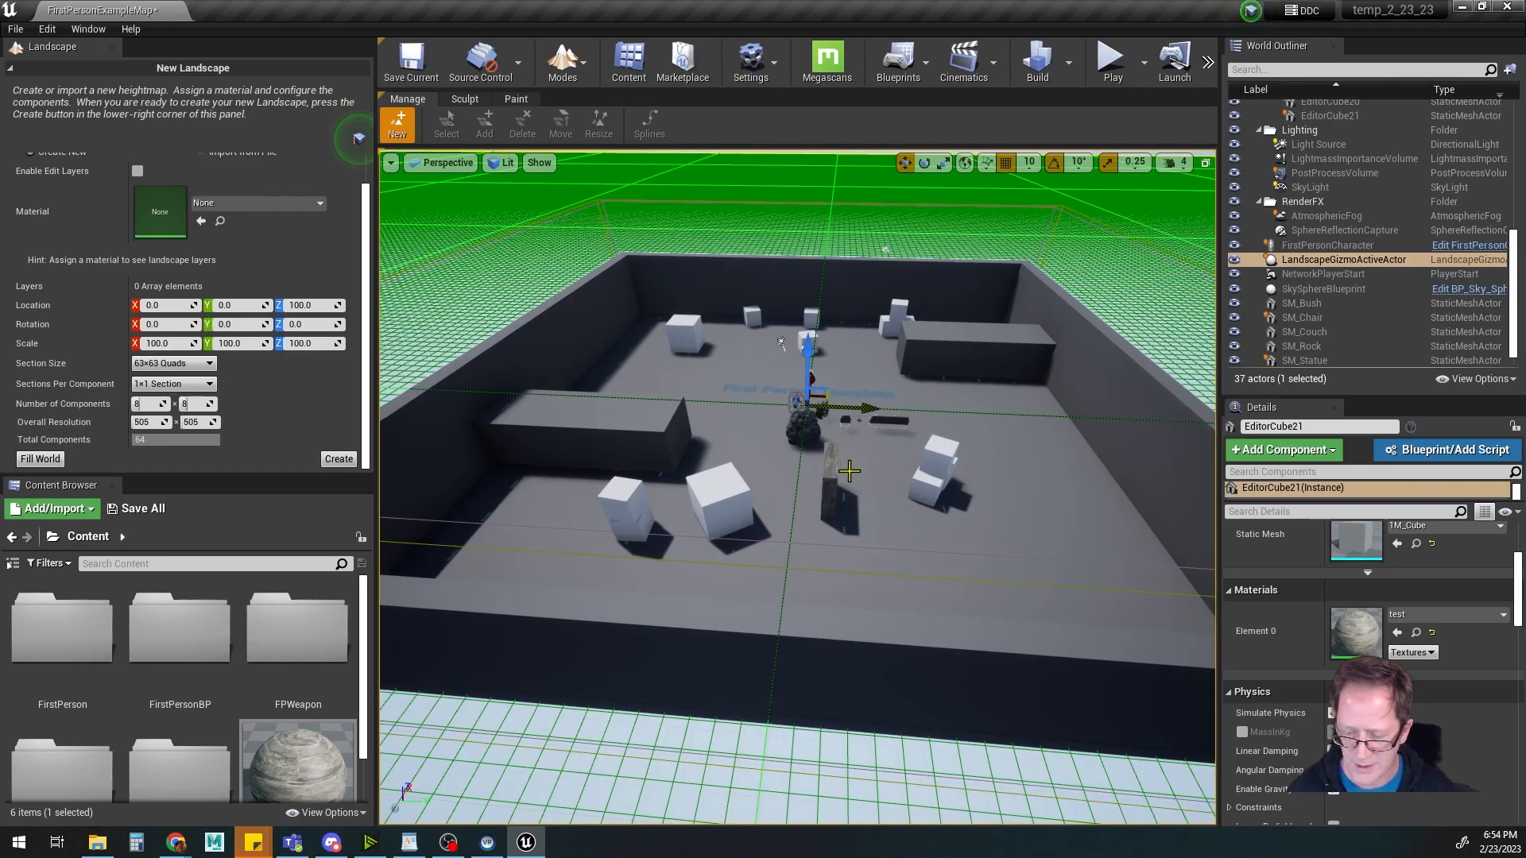
{"action": "mouse_move", "coordinate": [744, 462]}
{"action": "left_mouse_down", "text": "alt"}
{"action": "mouse_move", "coordinate": [593, 491]}
{"action": "mouse_move", "coordinate": [754, 476]}
{"action": "left_mouse_up", "text": "alt"}
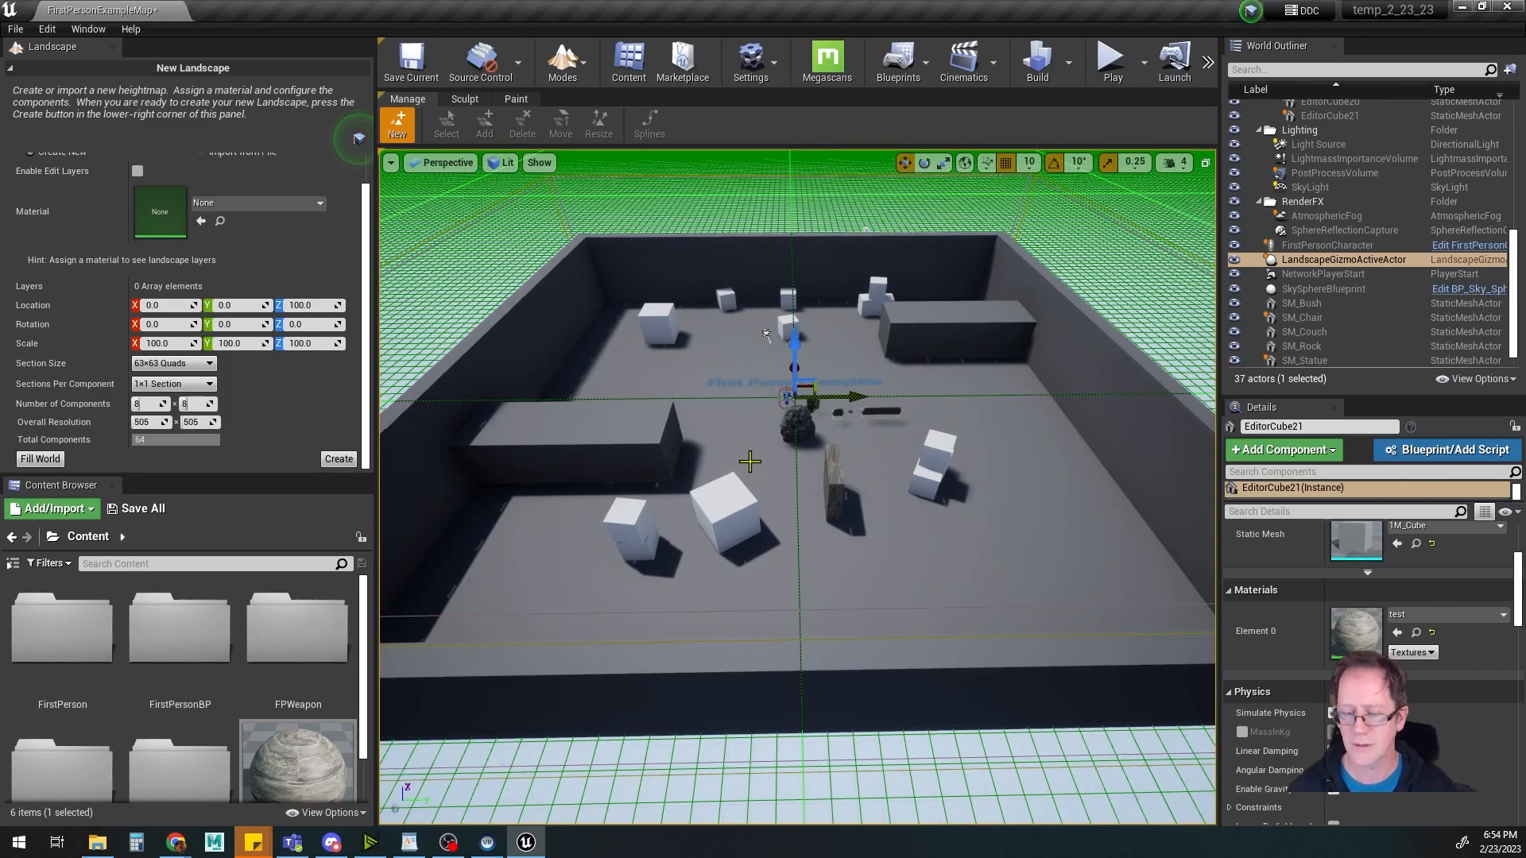
{"action": "left_click_drag", "start_coordinate": [797, 504], "coordinate": [864, 521], "text": "alt"}
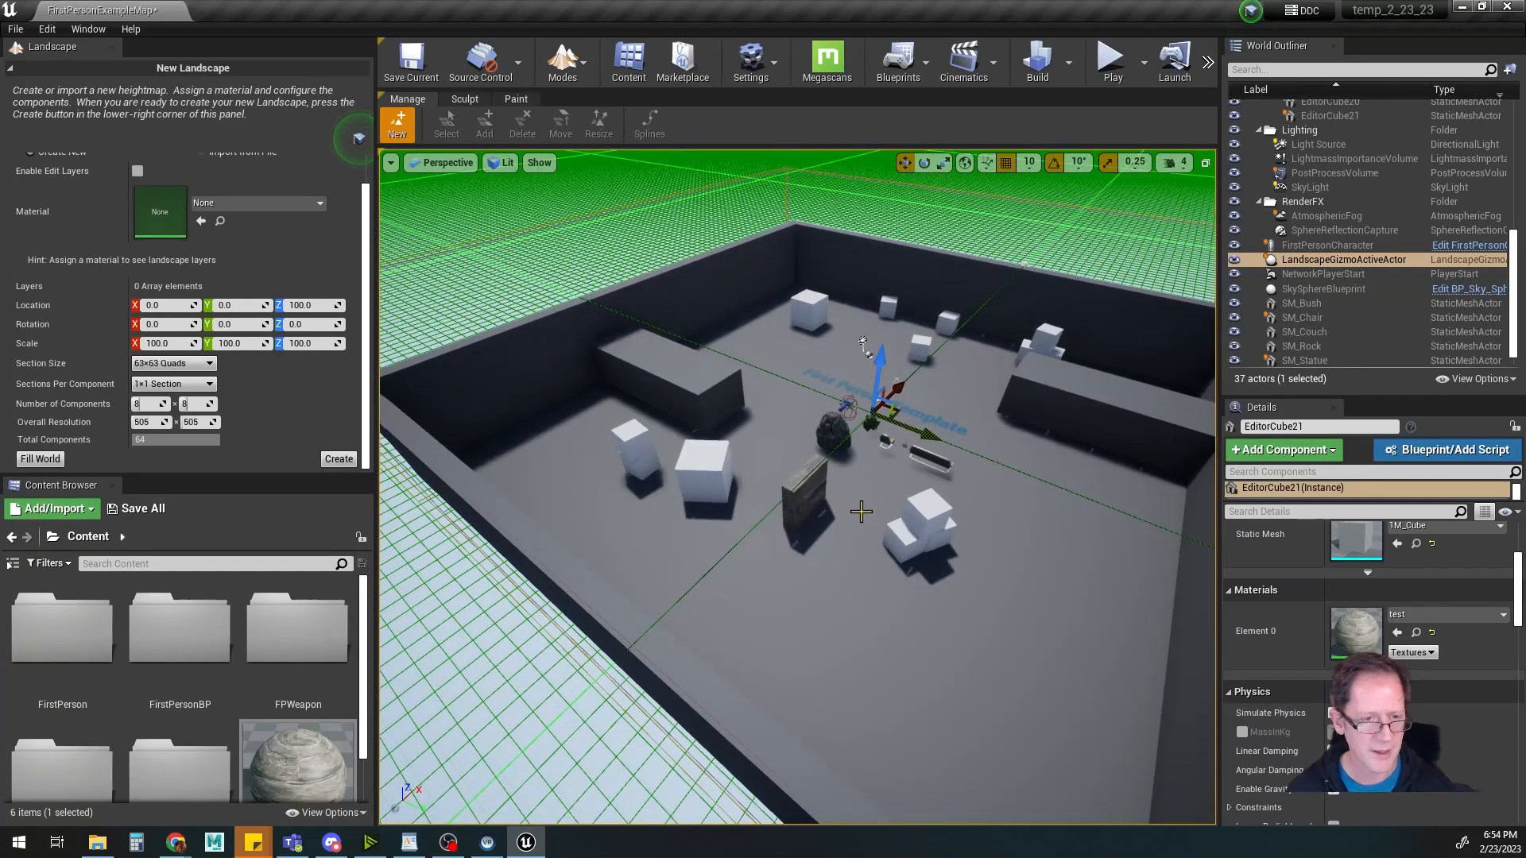